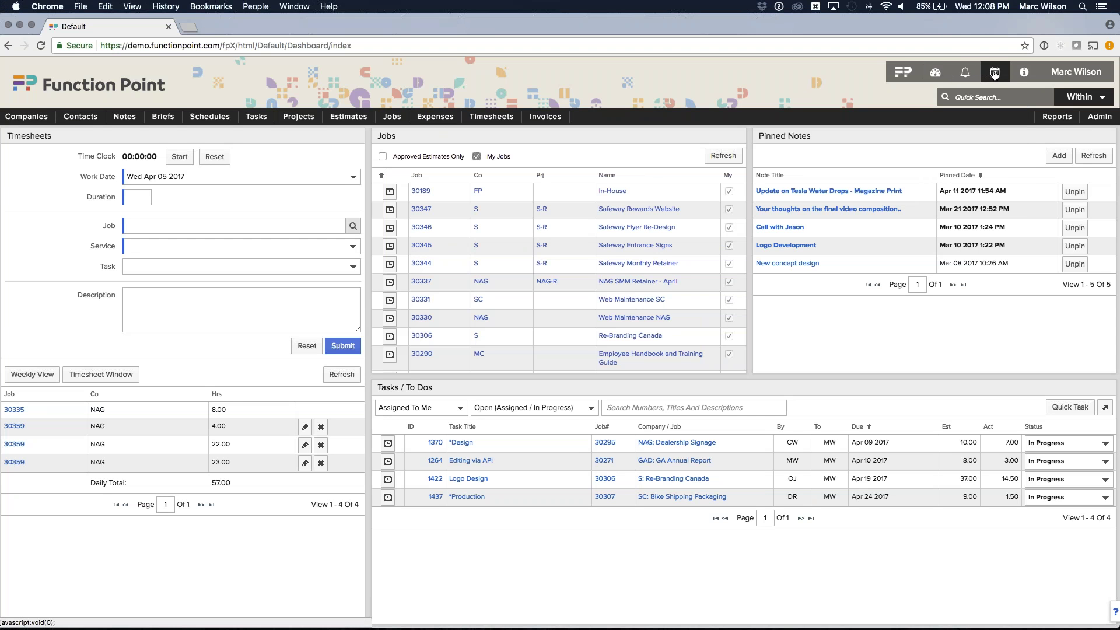
Open the webinars resource page from the help links, look through its upcoming webinars and webinar series, and close it.
mouse_move(1018, 78)
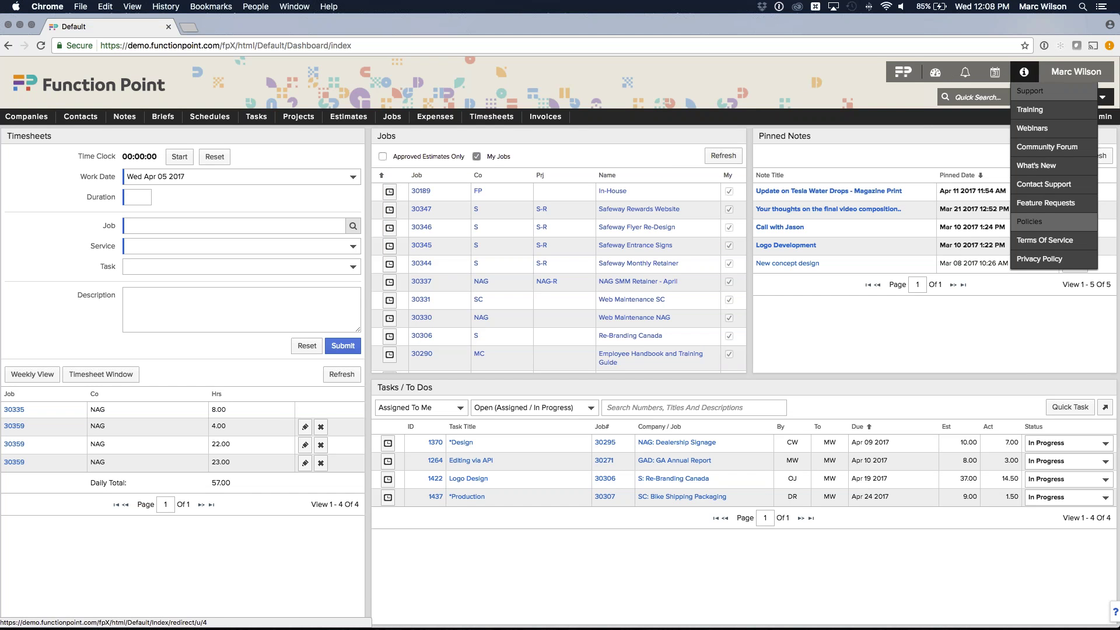
click(1037, 136)
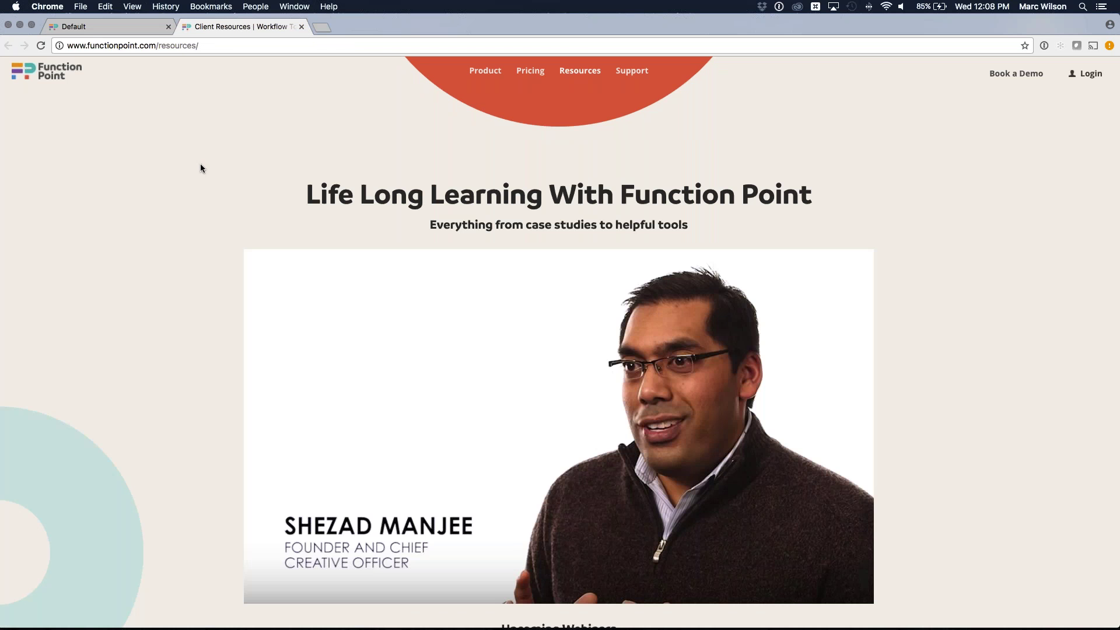
scroll(201, 169, down, 7)
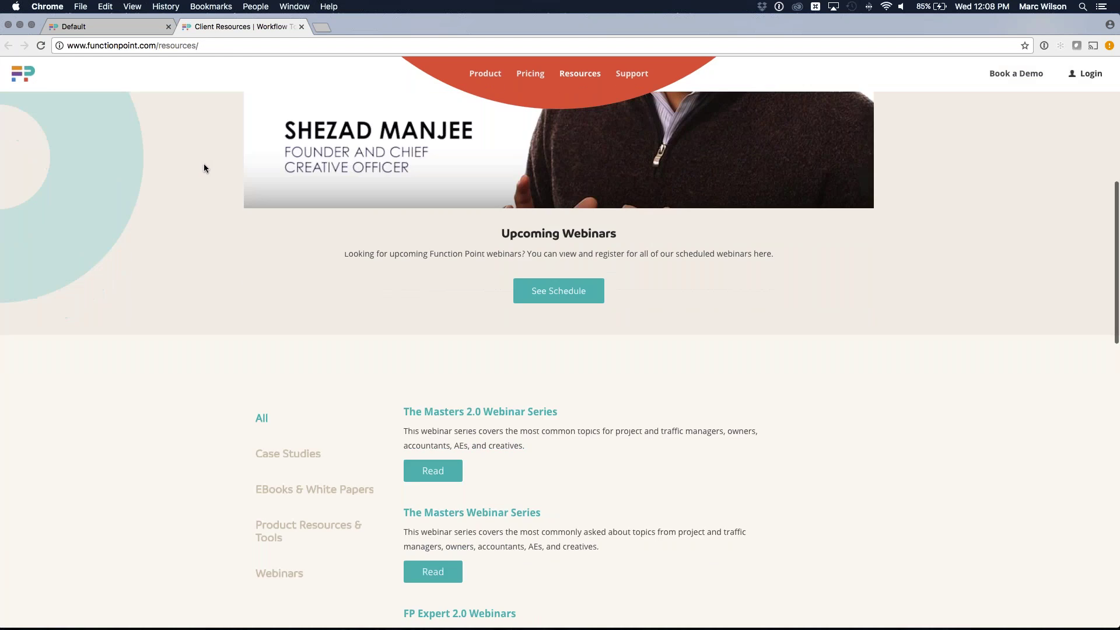
scroll(204, 168, down, 4)
scroll(204, 168, up, 2)
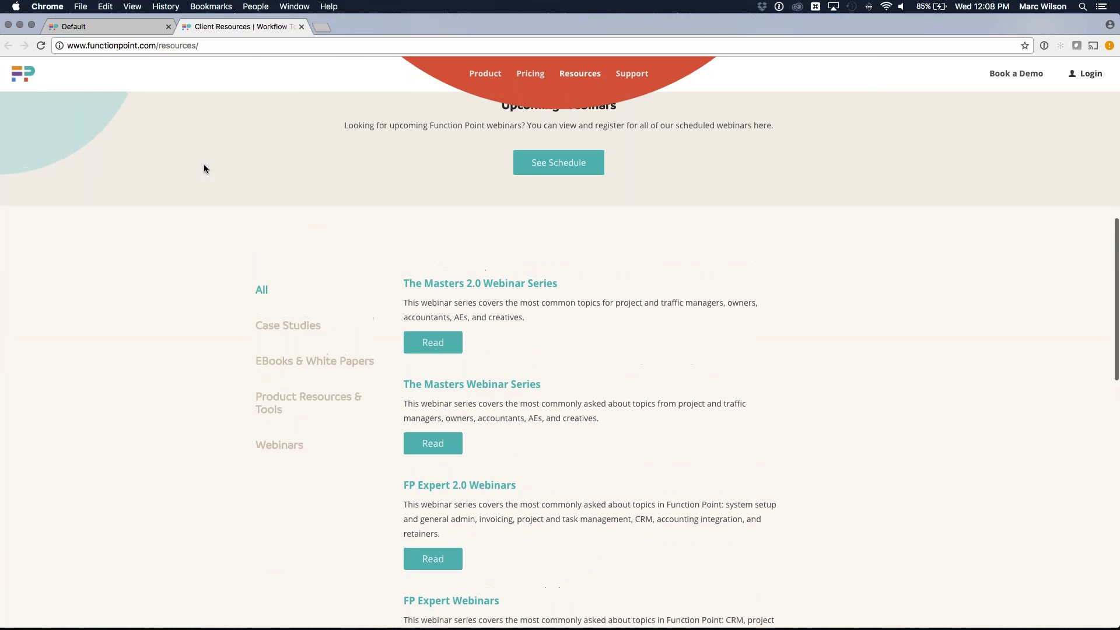
scroll(204, 168, up, 1)
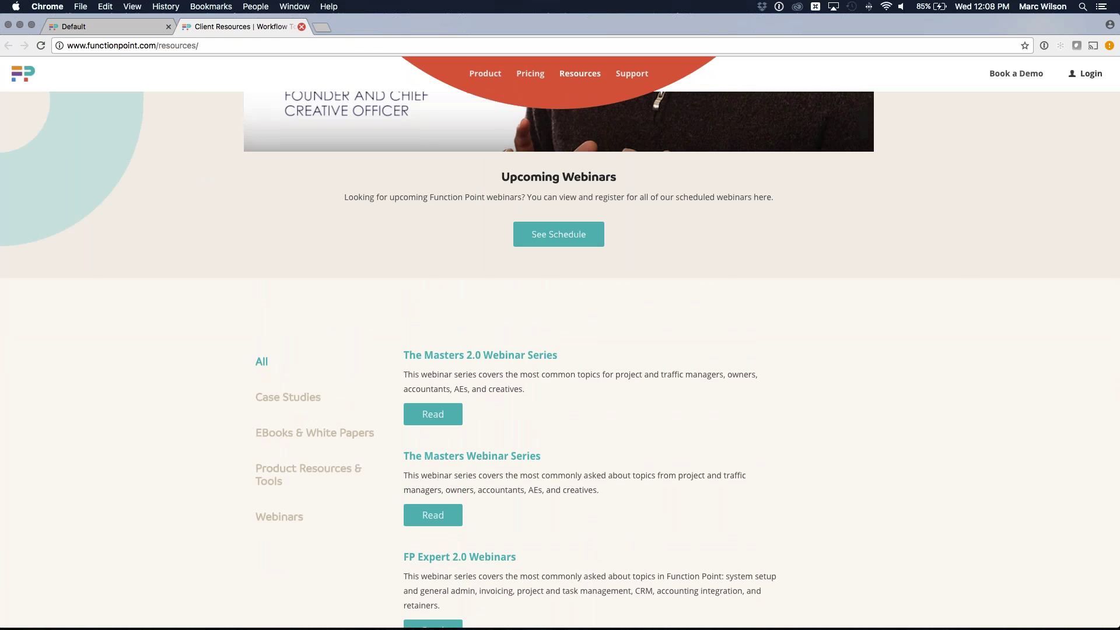
click(301, 27)
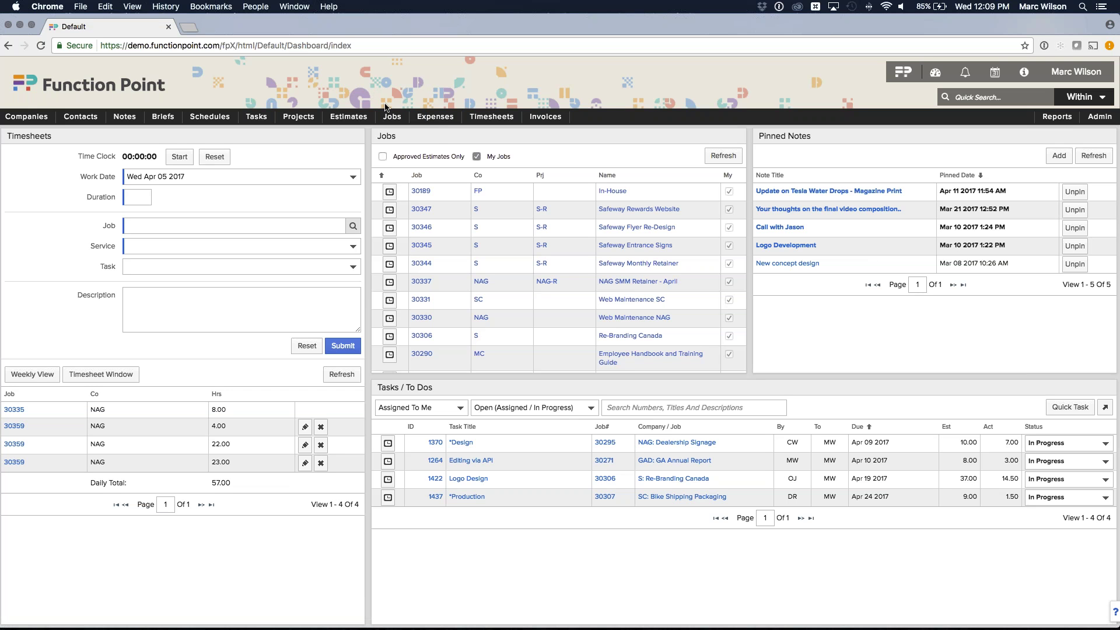
Open a blank form for adding a new estimate.
mouse_move(391, 118)
mouse_move(388, 166)
mouse_move(348, 118)
mouse_move(343, 174)
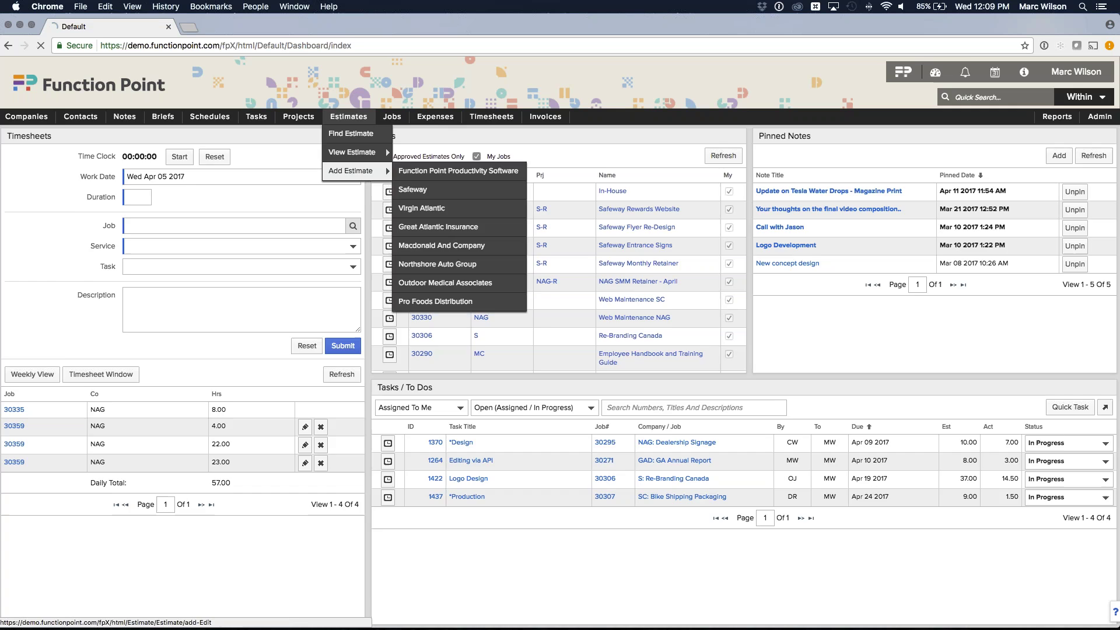
click(343, 173)
drag(16, 146, 118, 142)
click(113, 142)
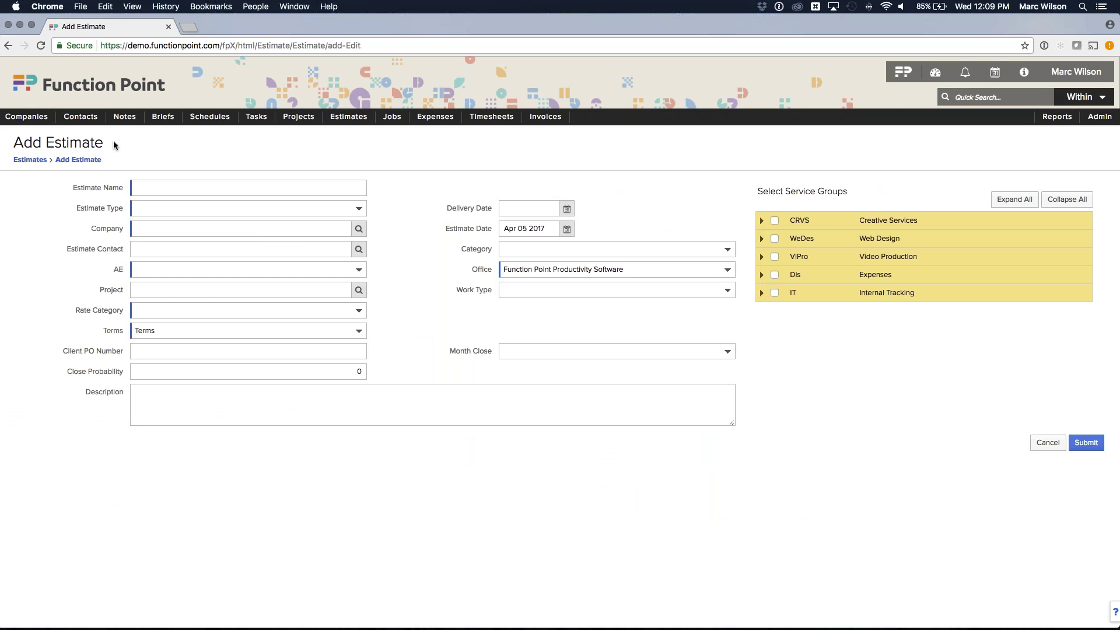
Examine the Estimate Type, Estimate Contact and Category fields of the new estimate, including the available category options.
drag(108, 205, 119, 211)
click(117, 210)
drag(100, 248, 119, 249)
click(115, 247)
drag(457, 251, 487, 252)
click(543, 248)
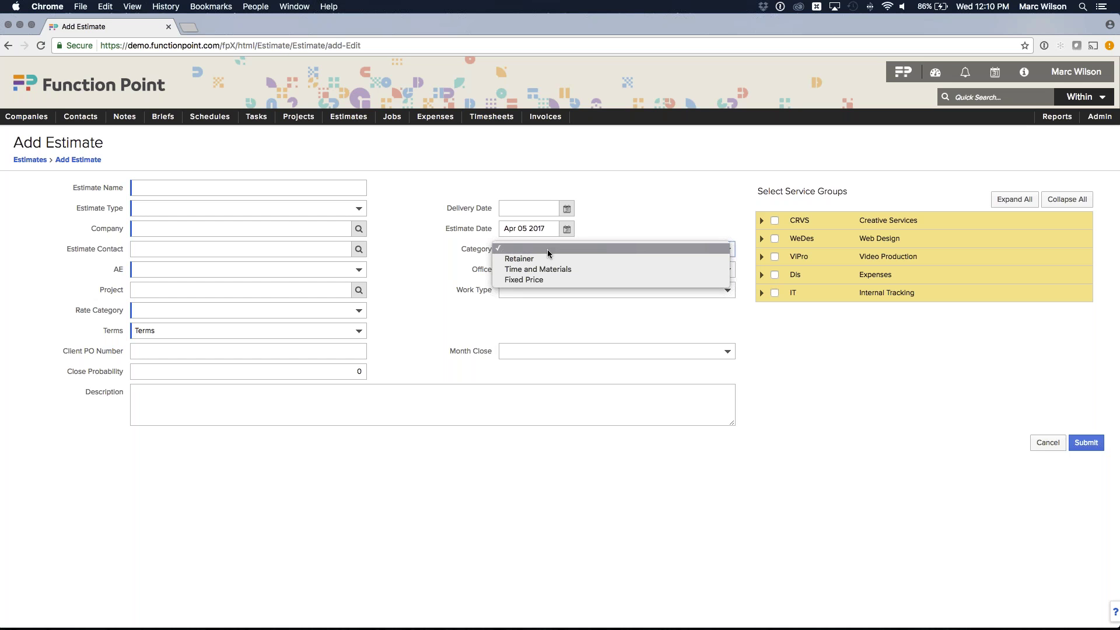
click(454, 247)
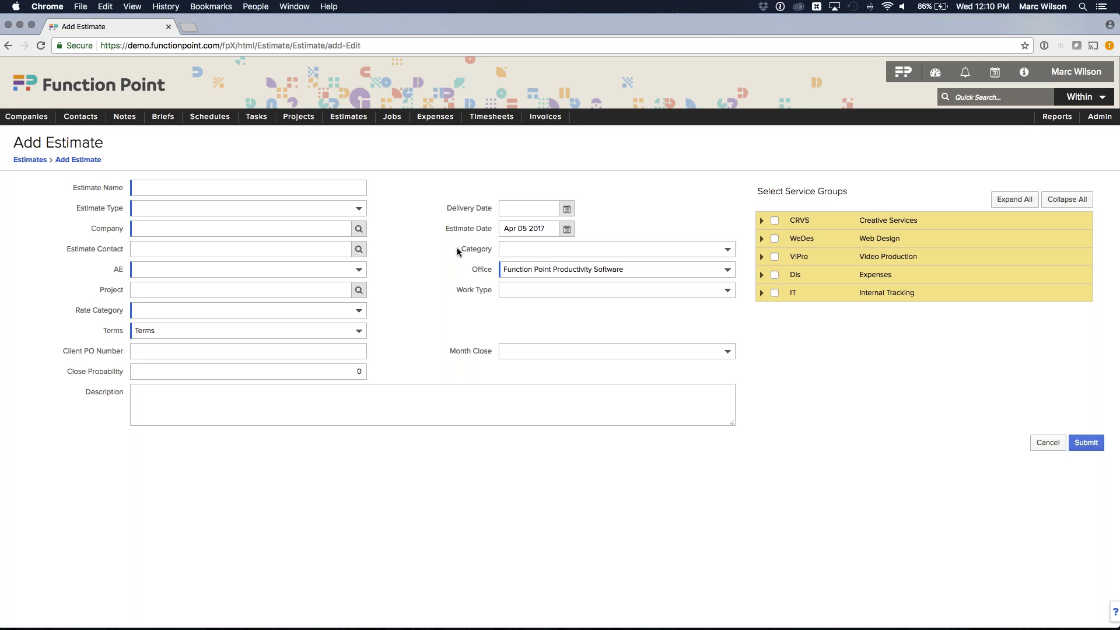
drag(462, 250, 495, 249)
click(489, 249)
drag(488, 252, 461, 253)
click(462, 253)
drag(462, 252, 491, 249)
click(491, 250)
click(403, 400)
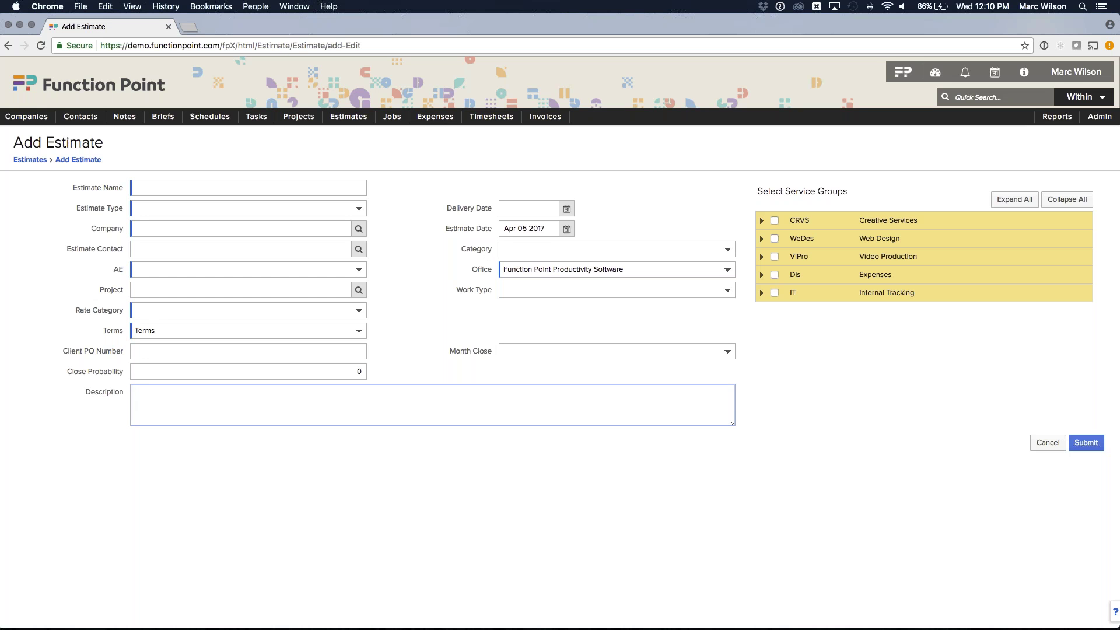
click(461, 206)
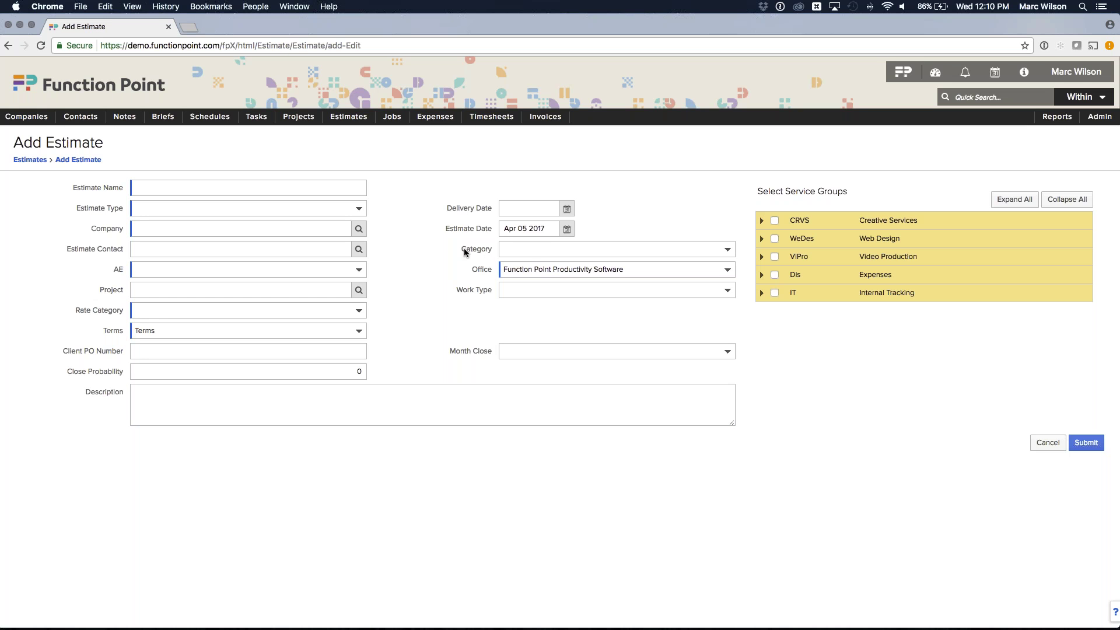
click(523, 250)
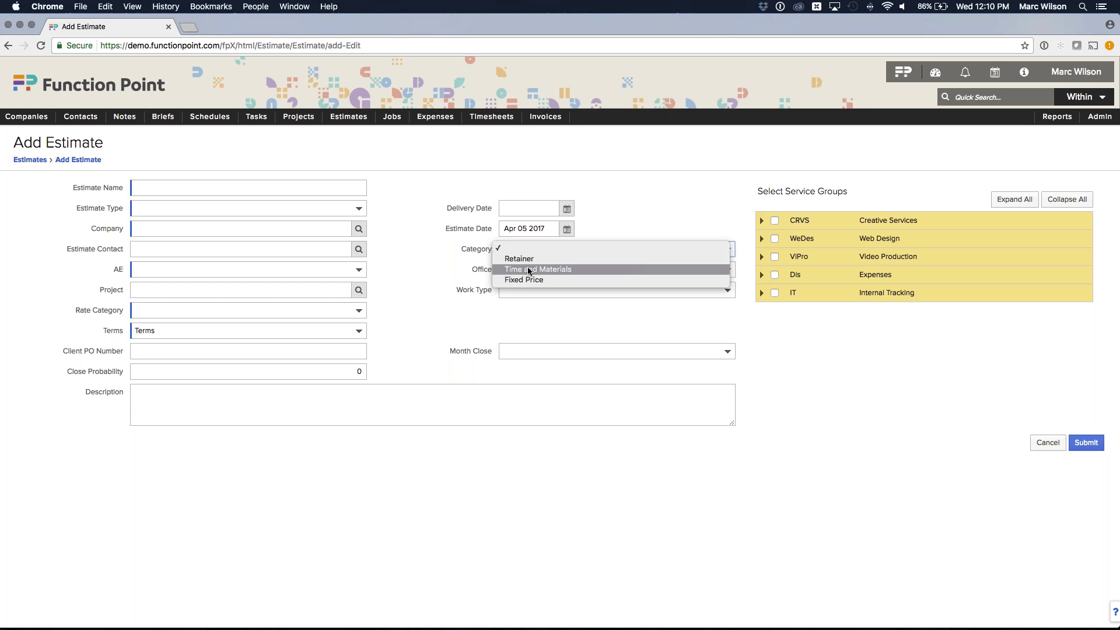
click(478, 266)
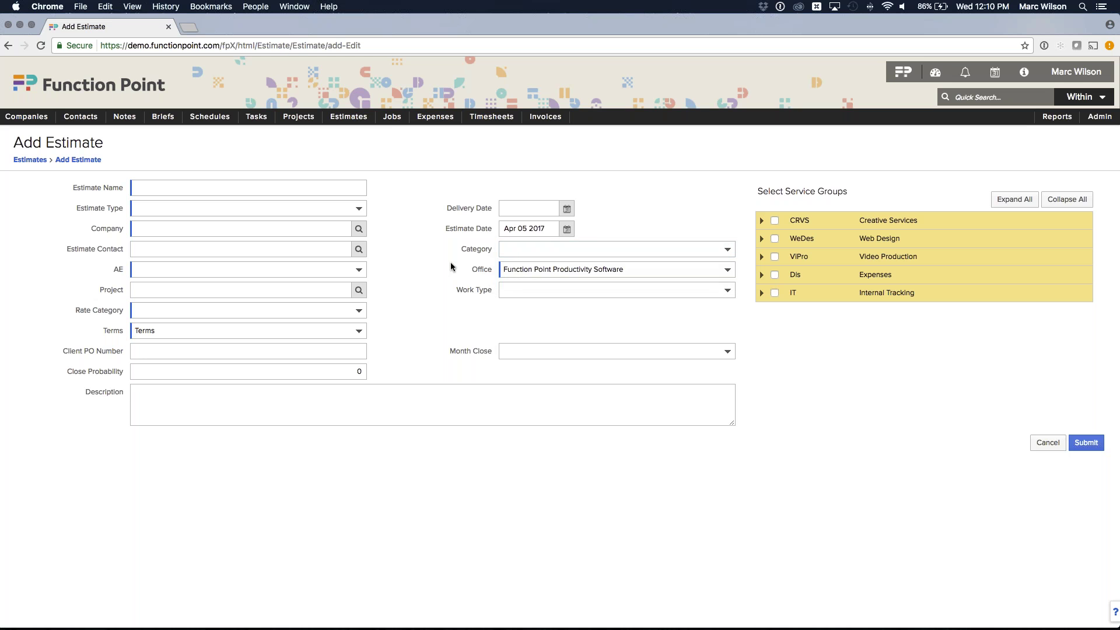
Open the Fixed Price Example estimate and bring up its services for editing.
mouse_move(348, 116)
mouse_move(351, 154)
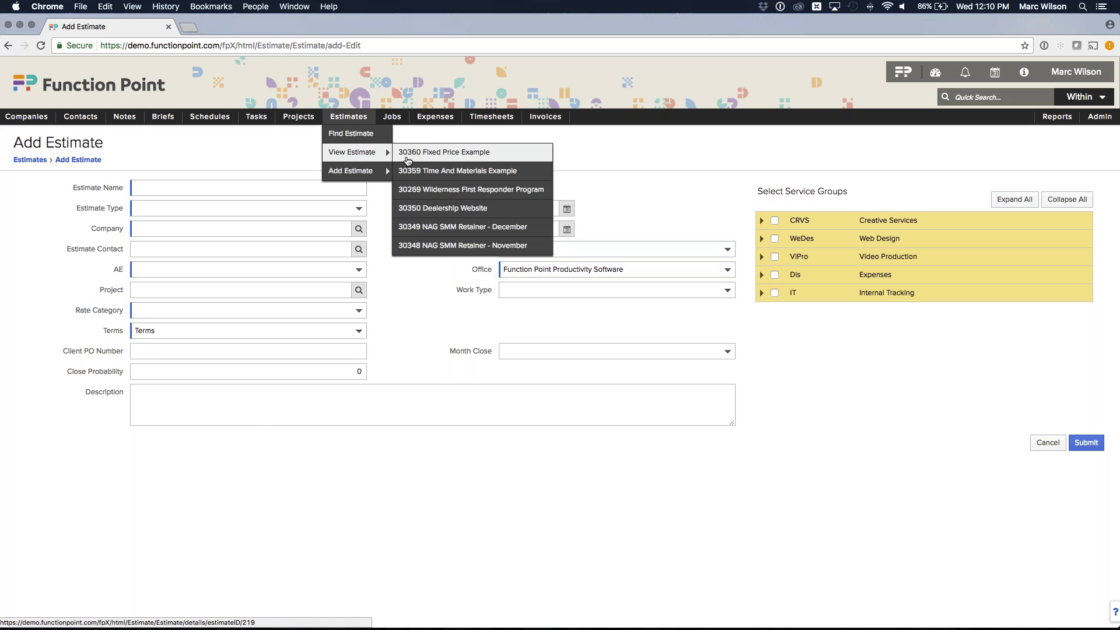
click(452, 159)
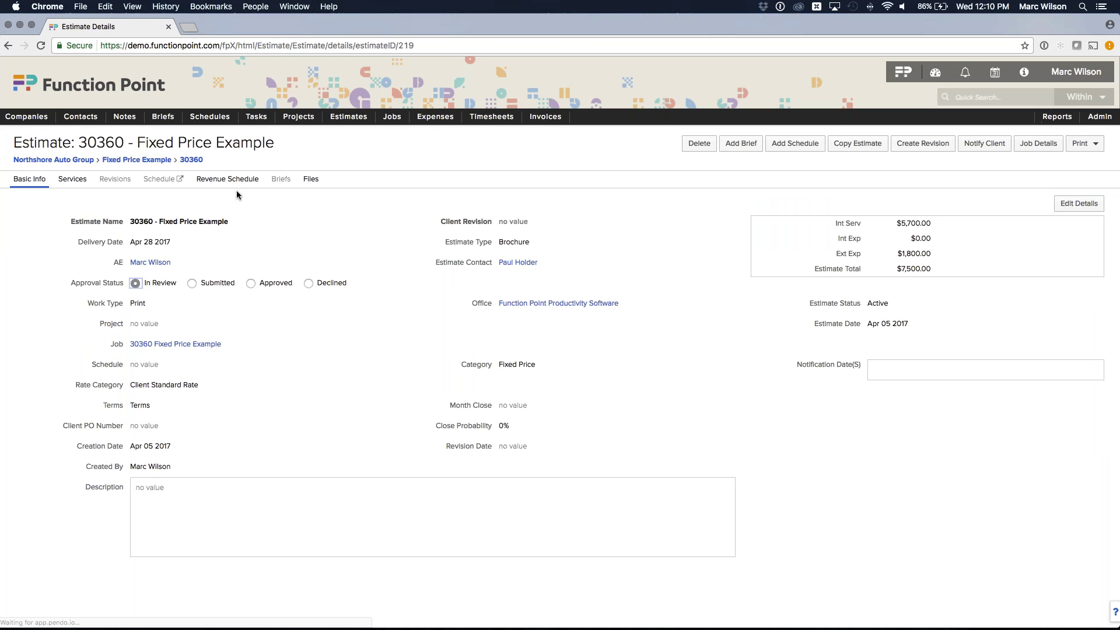
click(72, 179)
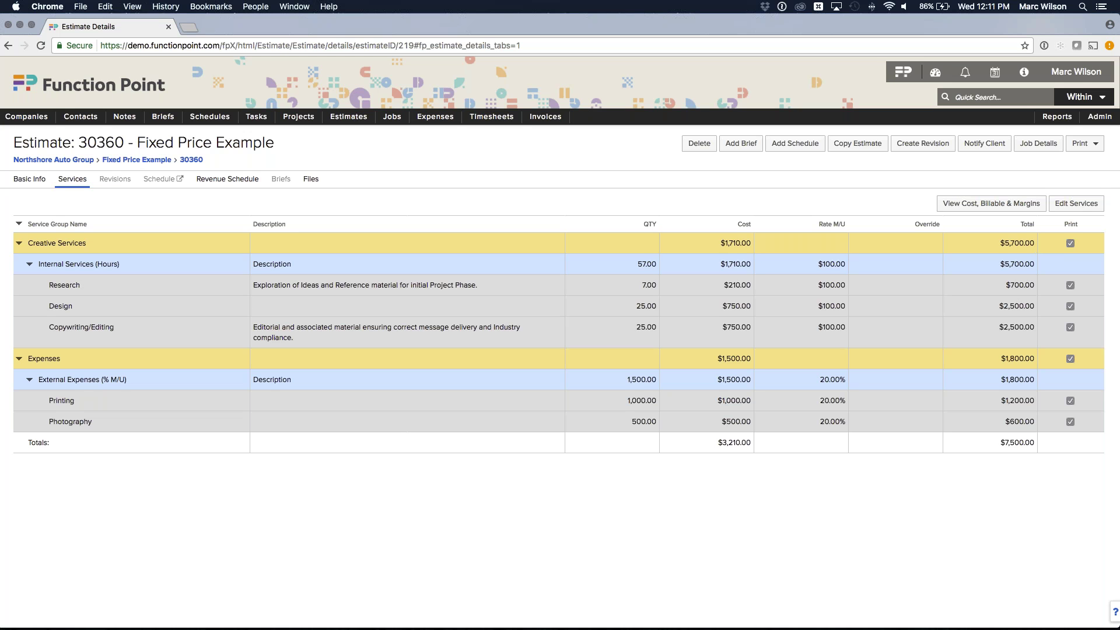
click(1076, 203)
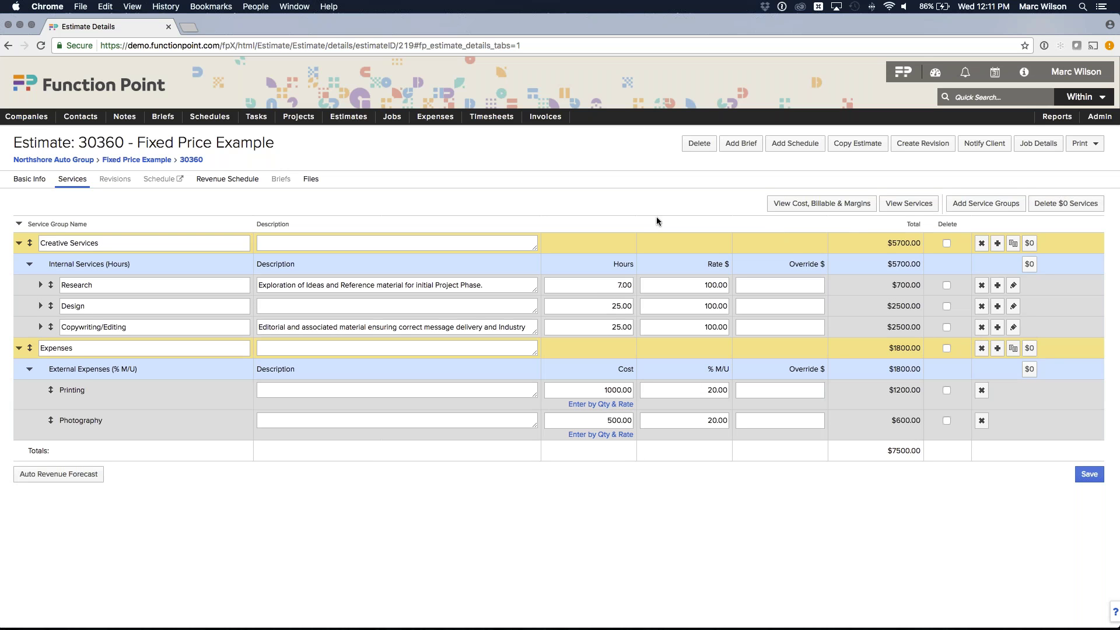
Examine the estimate's service line totals, the override field for Research and the overall total.
drag(899, 284, 902, 288)
drag(887, 327, 921, 328)
click(876, 328)
click(782, 285)
drag(884, 450, 920, 454)
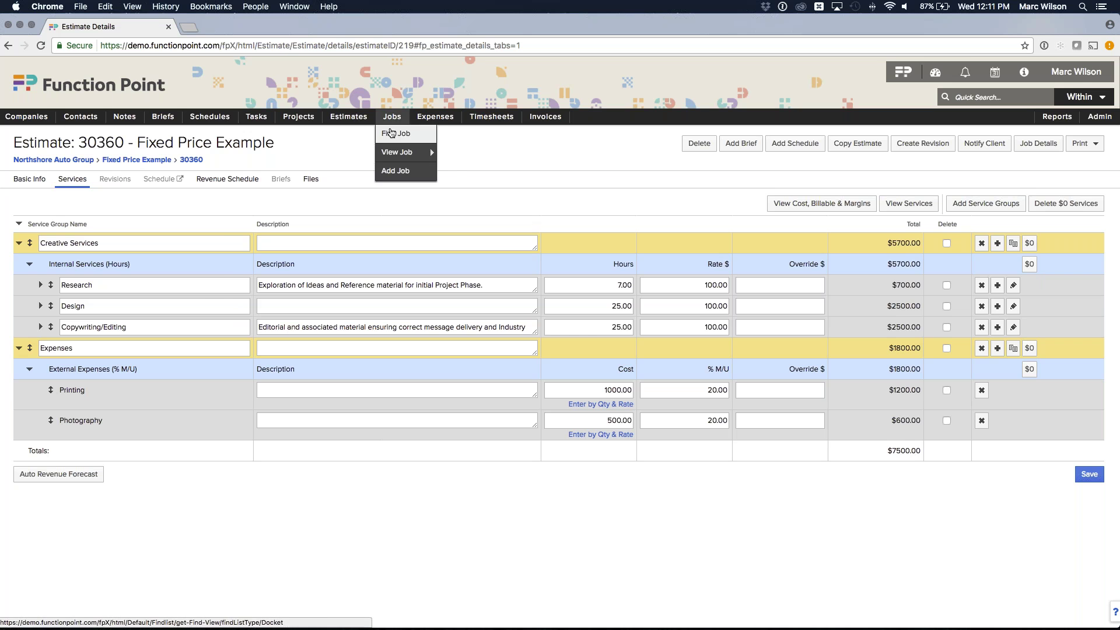
List all active jobs and view the column options of the job list, leaving the columns as they are.
click(391, 134)
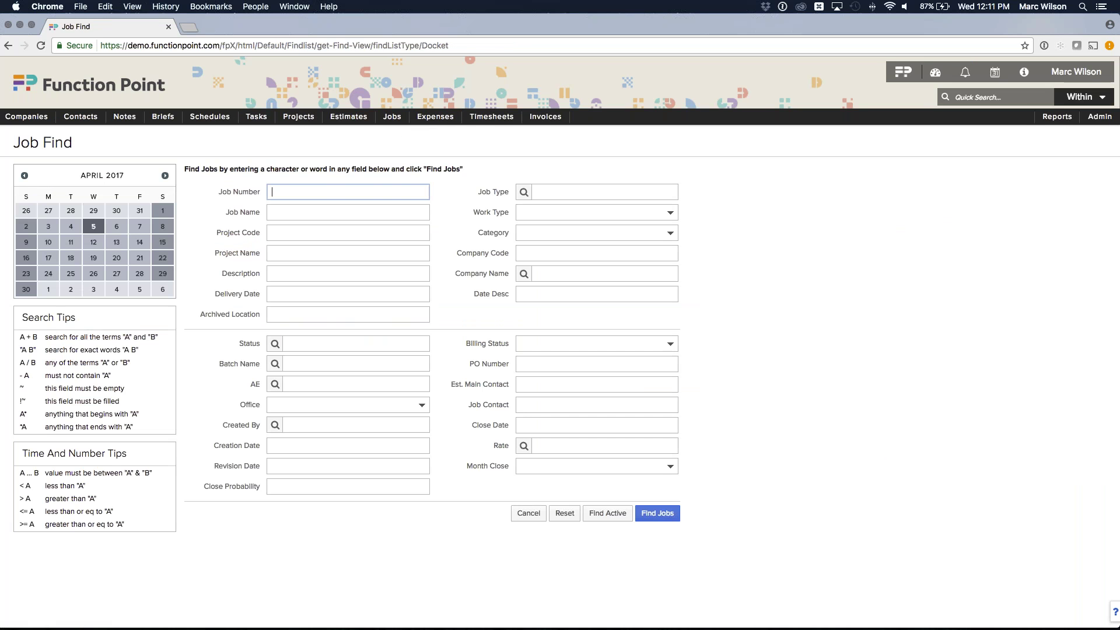
click(599, 516)
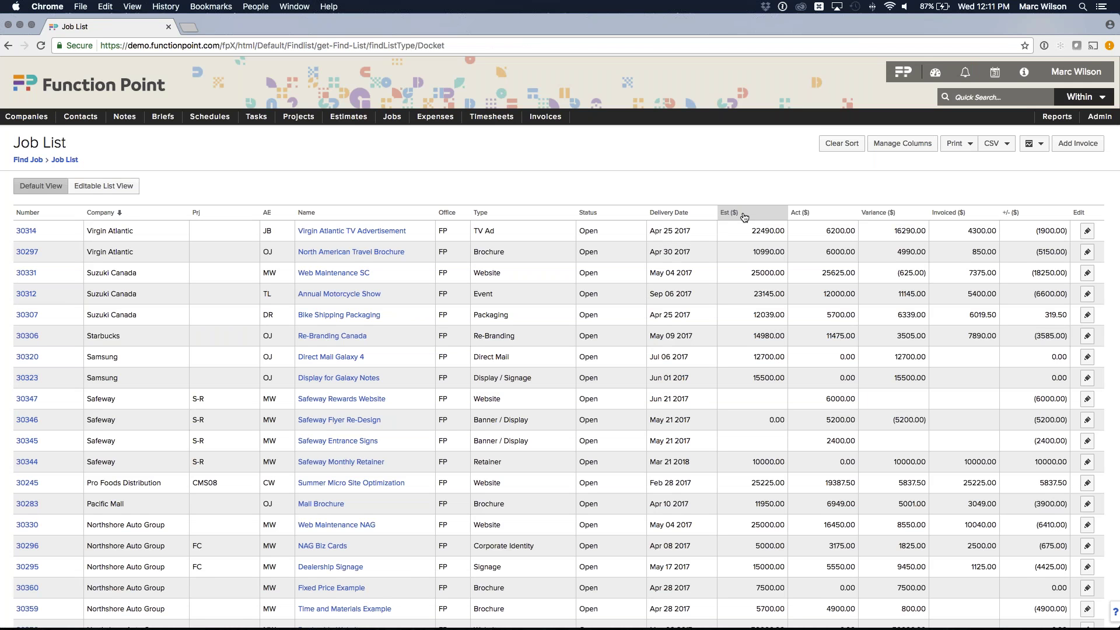
click(903, 143)
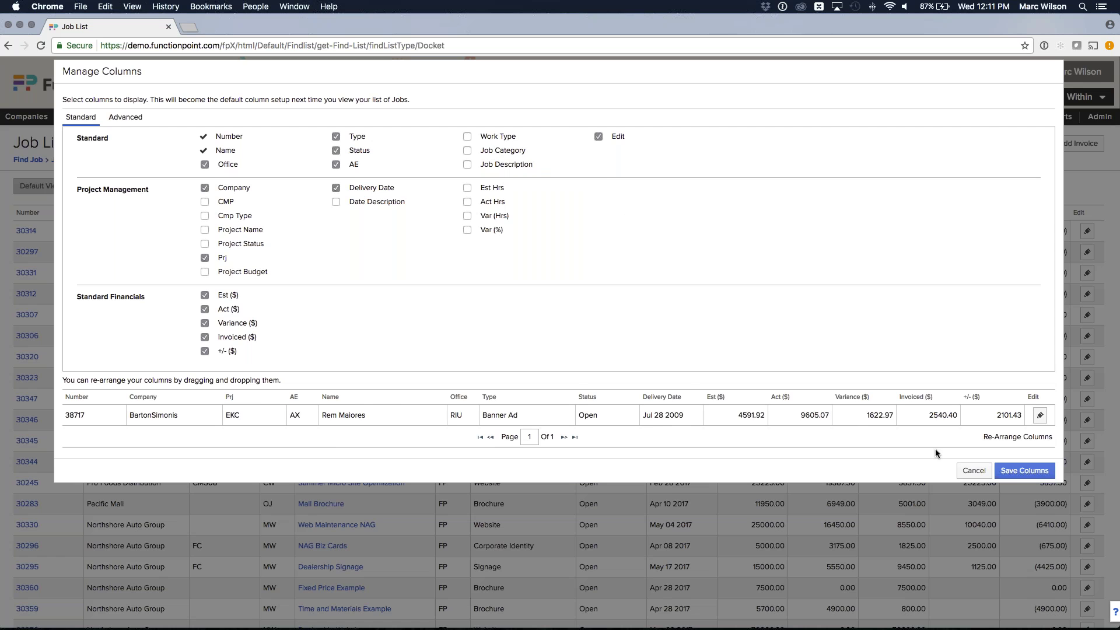
click(974, 470)
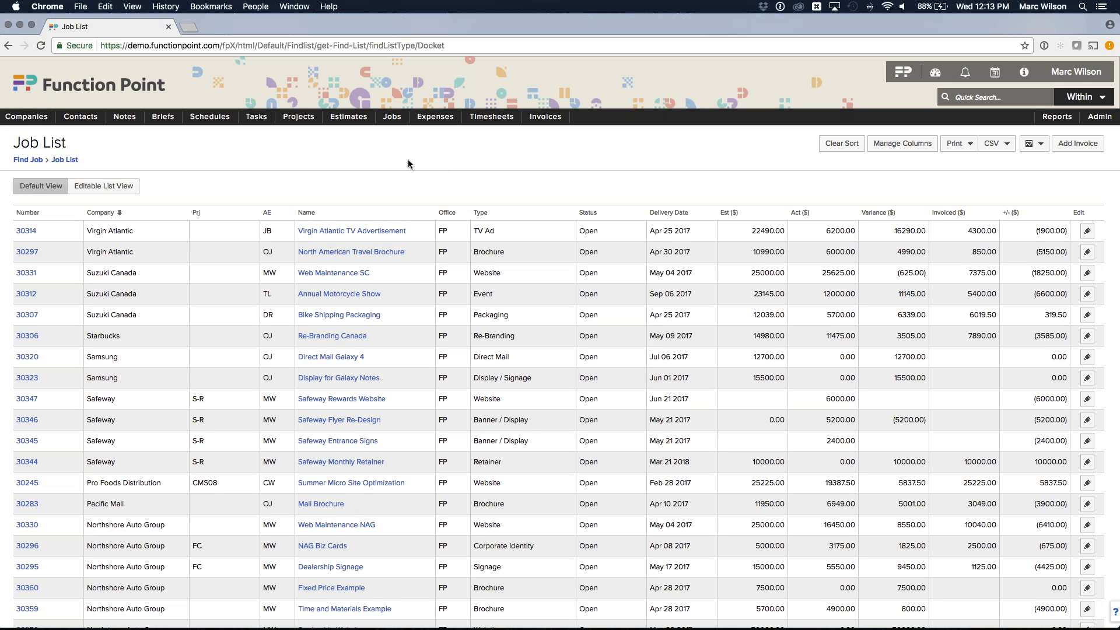
Find the active jobs filtered by the logged-in account executive's name and a job category.
click(390, 133)
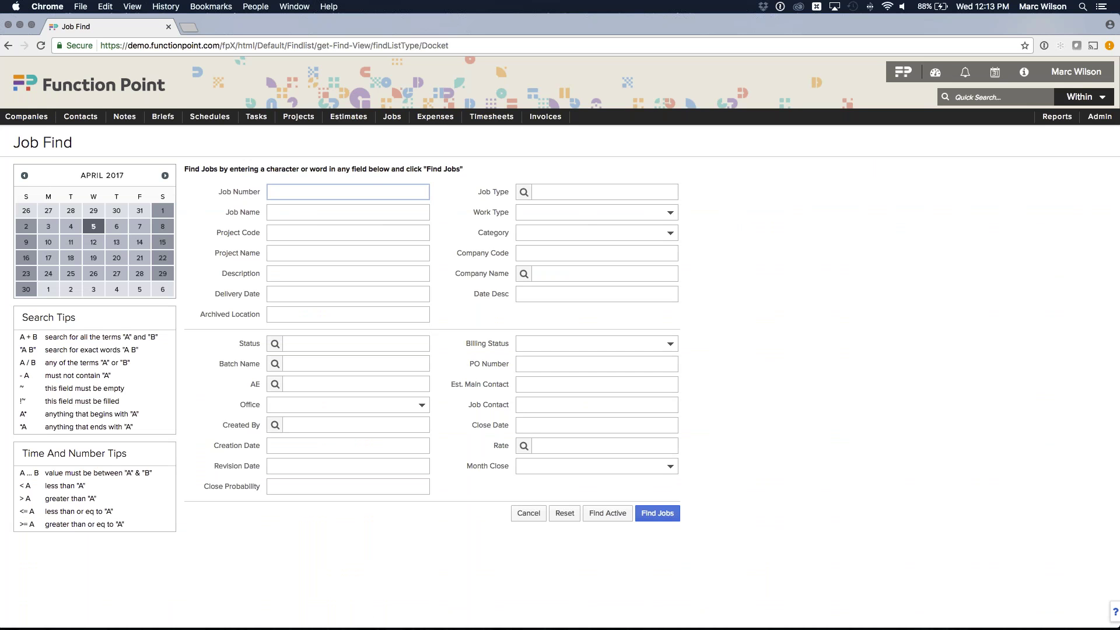
click(306, 385)
click(305, 442)
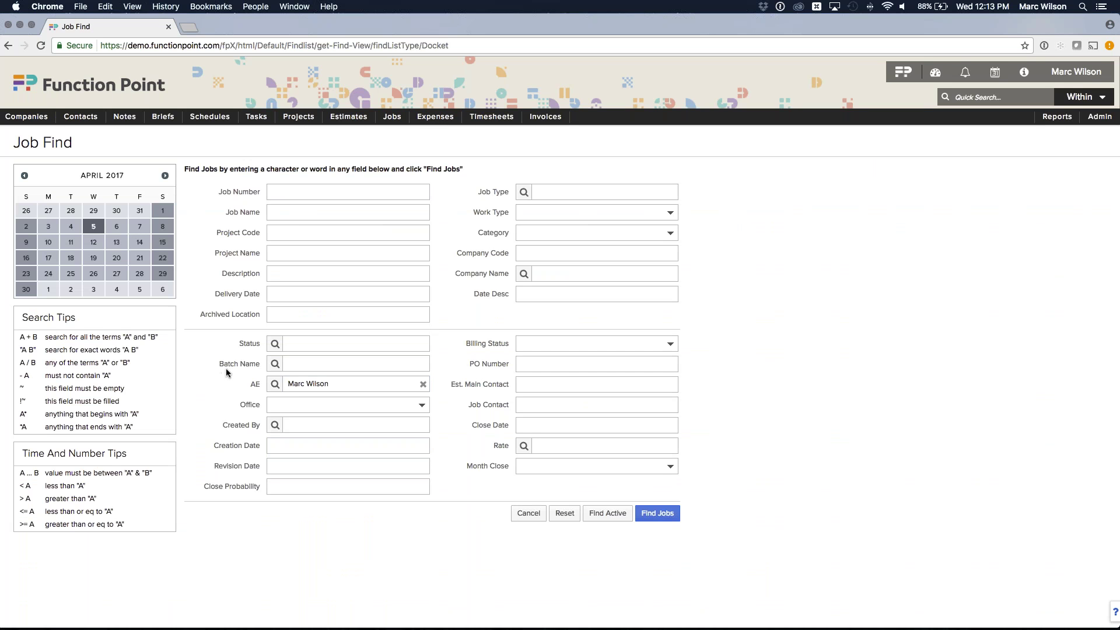
click(561, 232)
click(604, 513)
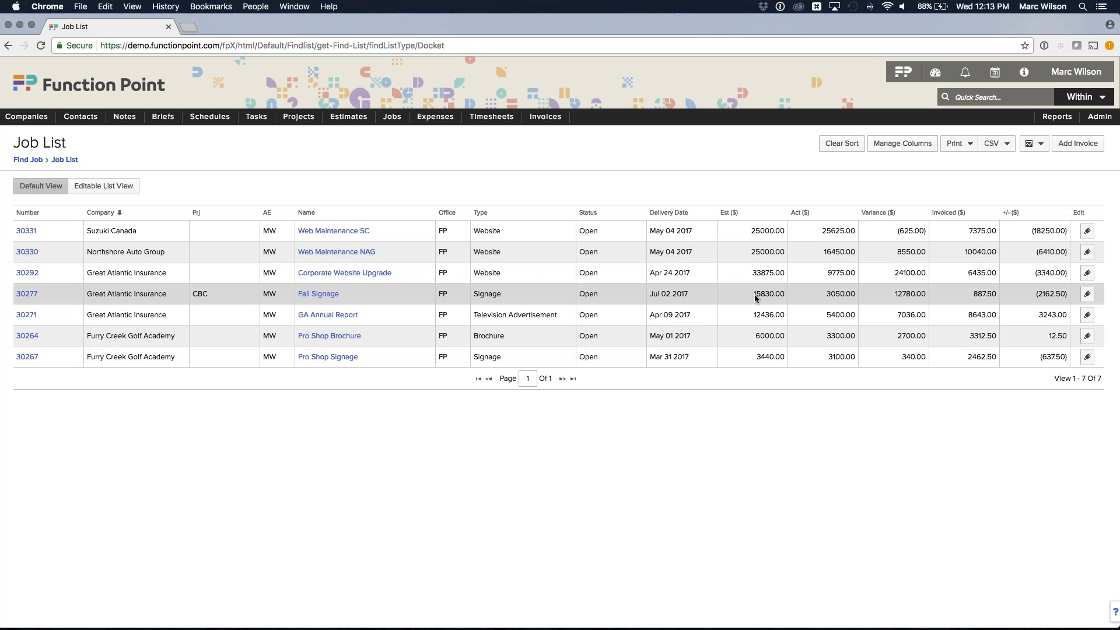
Compare the estimated, actual, invoiced and +/- amounts of the filtered jobs, starting with Fall Signage.
click(776, 297)
drag(826, 294, 850, 295)
click(844, 296)
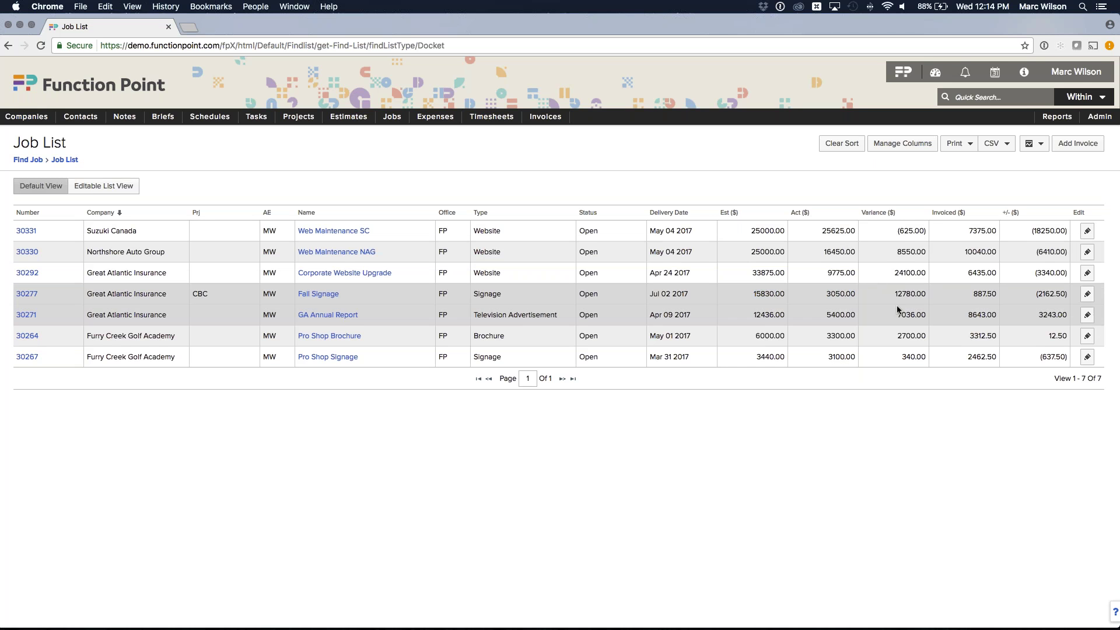
drag(979, 298, 995, 295)
click(995, 295)
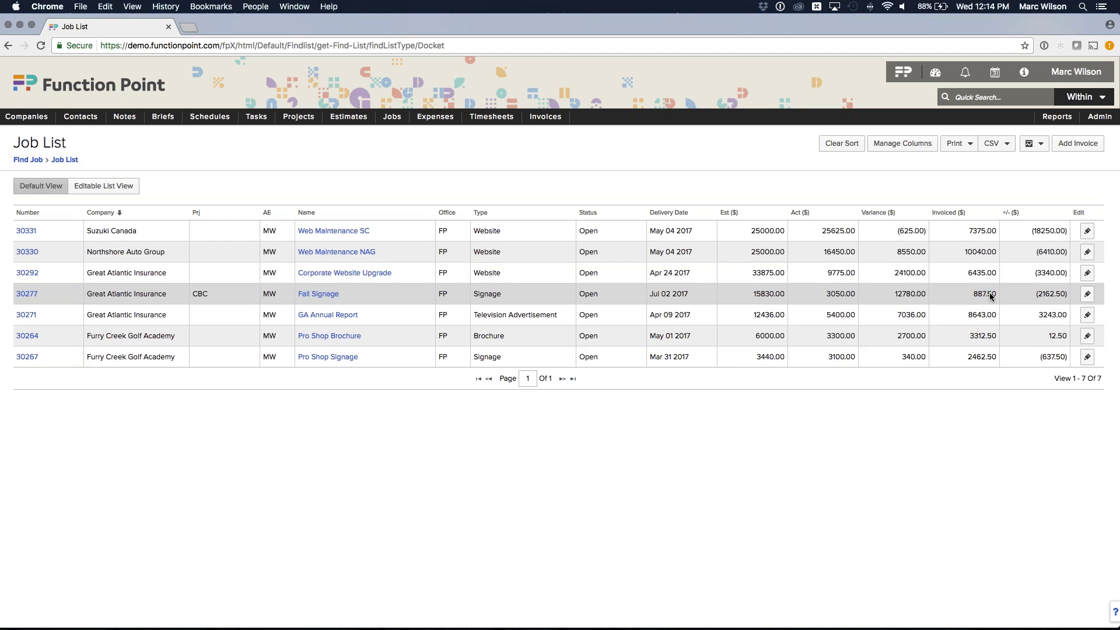
click(1057, 274)
drag(1030, 250, 1068, 232)
click(1044, 252)
click(1053, 232)
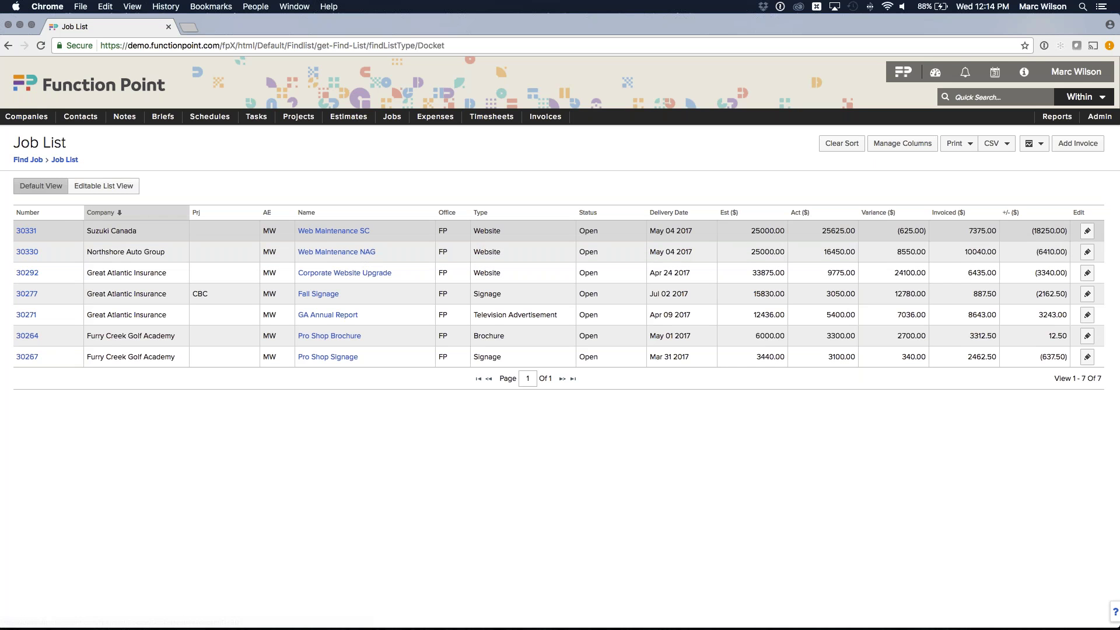
In the editable version of the job list, set the status of Web Maintenance SC and Web Maintenance NAG to Ready to invoice.
click(116, 192)
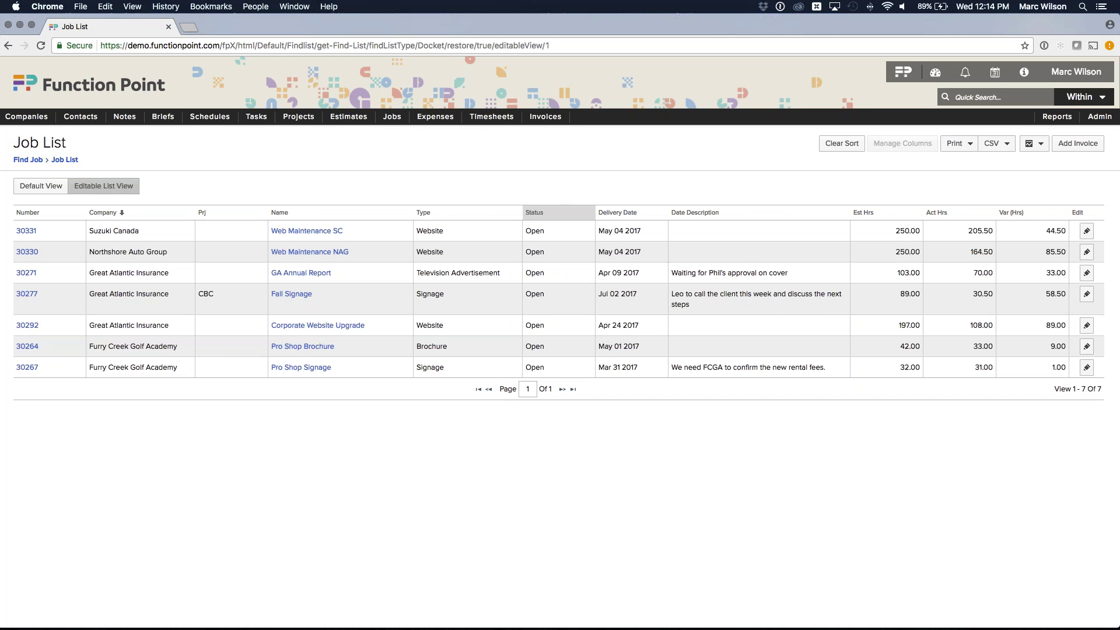
click(560, 231)
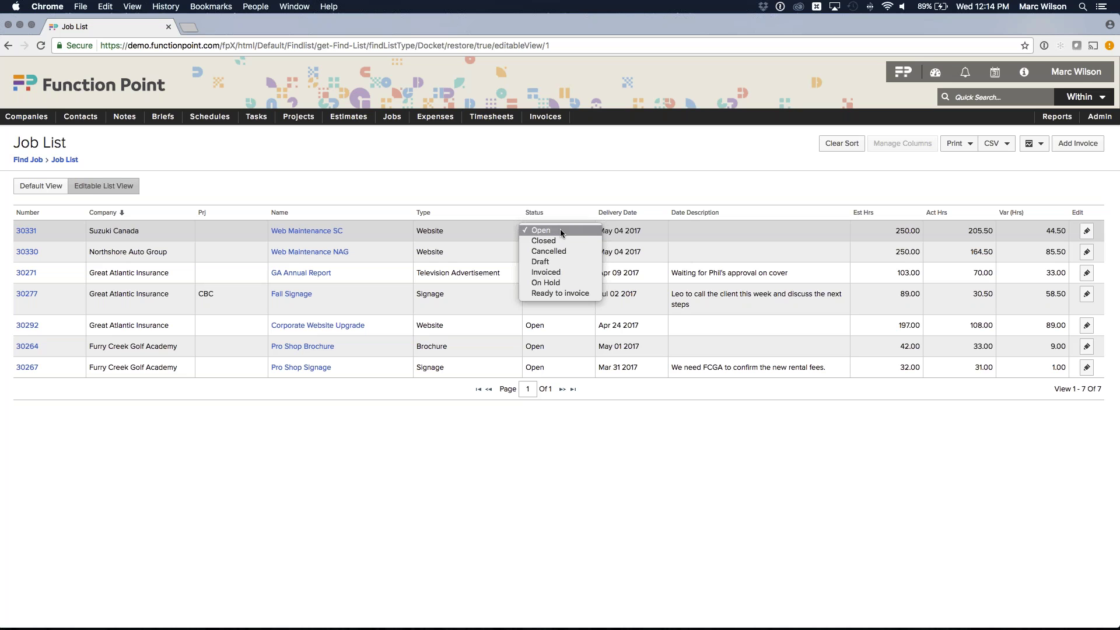
click(552, 293)
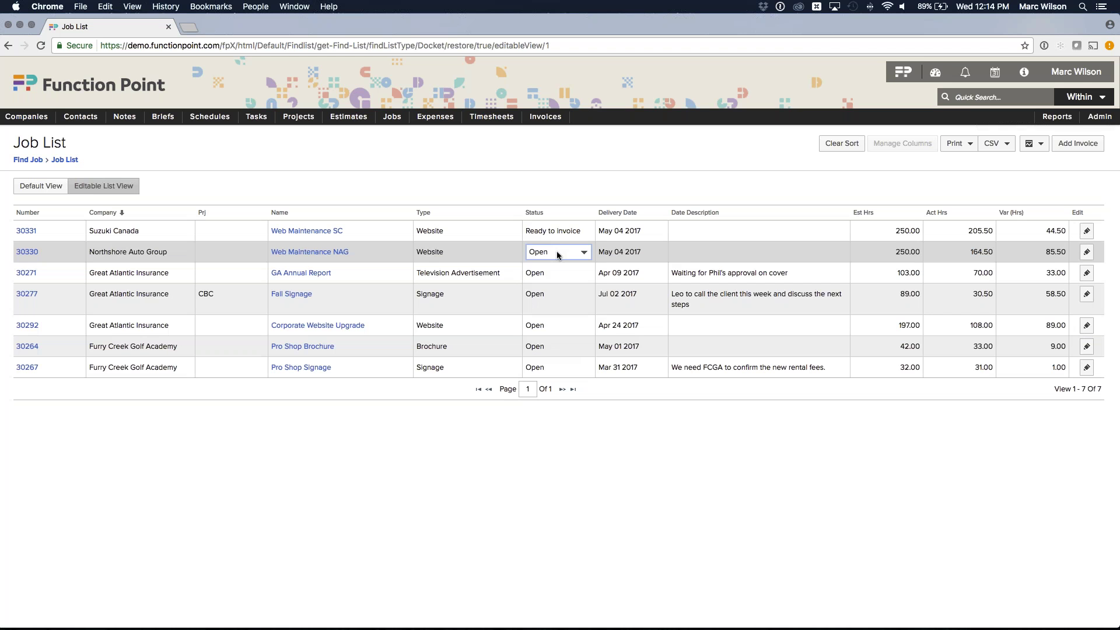
click(556, 255)
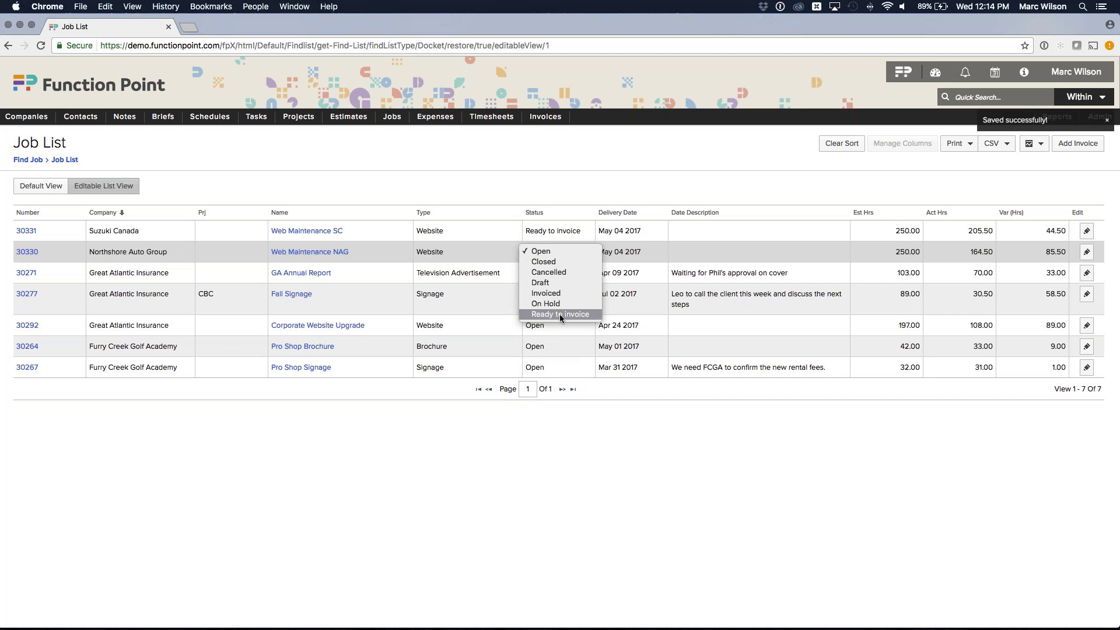
click(557, 313)
Set the status of the Fall Signage job to Ready to invoice in the editable job list.
click(556, 272)
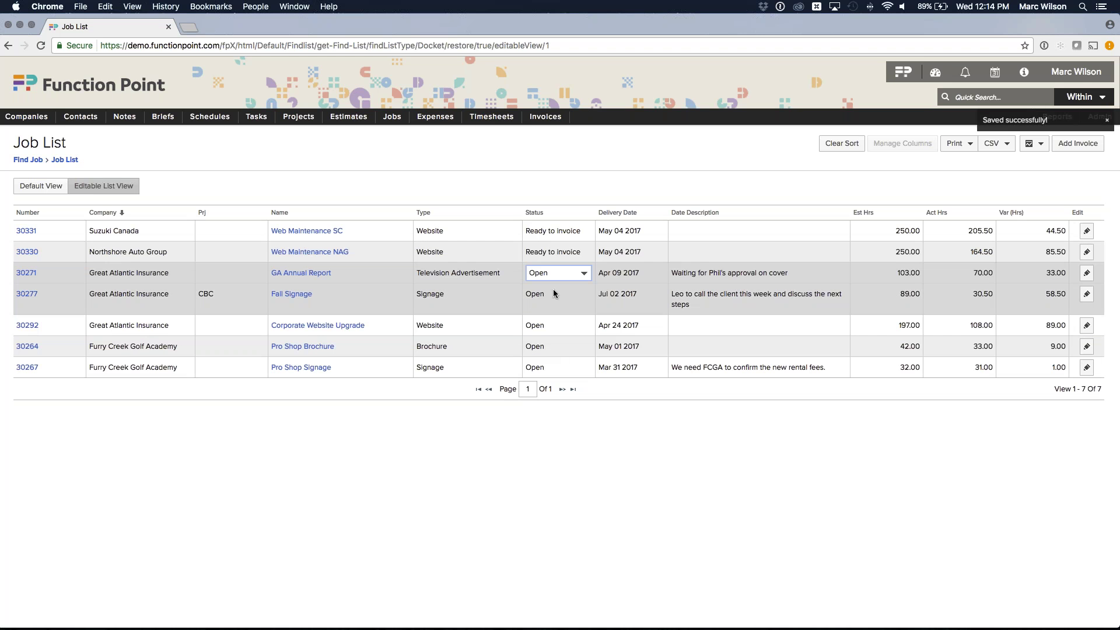
click(554, 293)
click(558, 292)
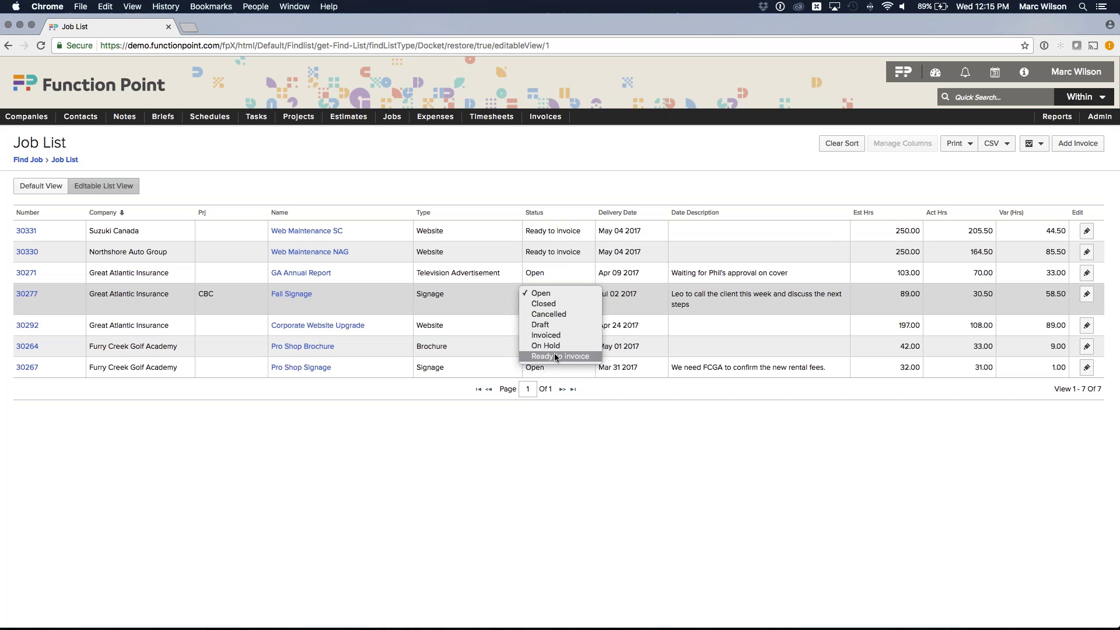
click(555, 354)
Replace the Fall Signage job's date description with "Please only invoice timesheets up until March 31".
click(702, 302)
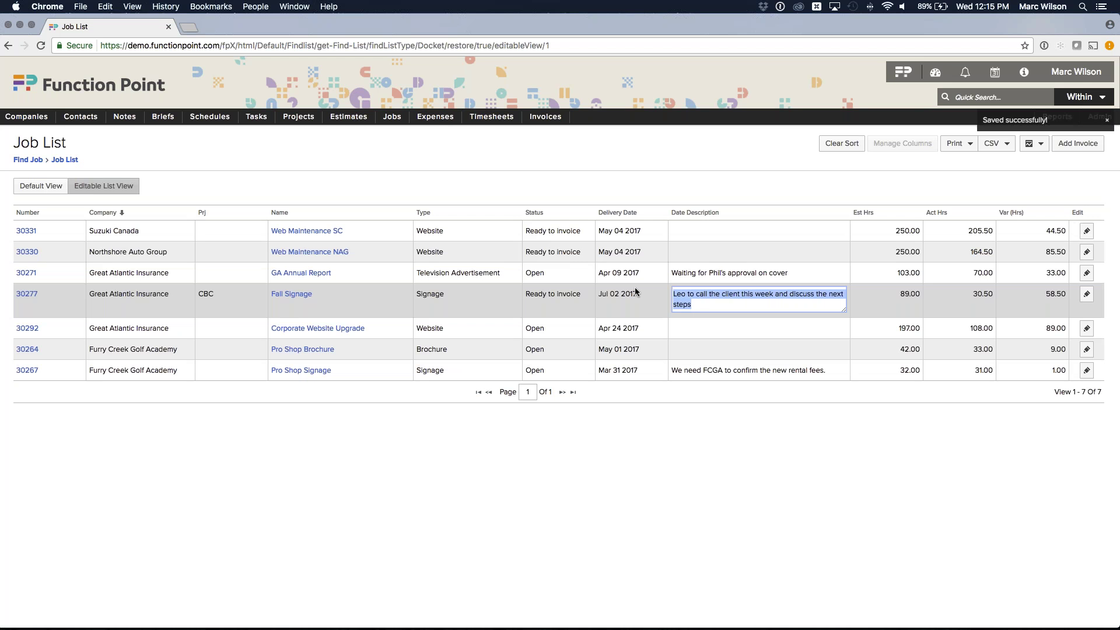
text(Please only invoice timesheets up until March 31)
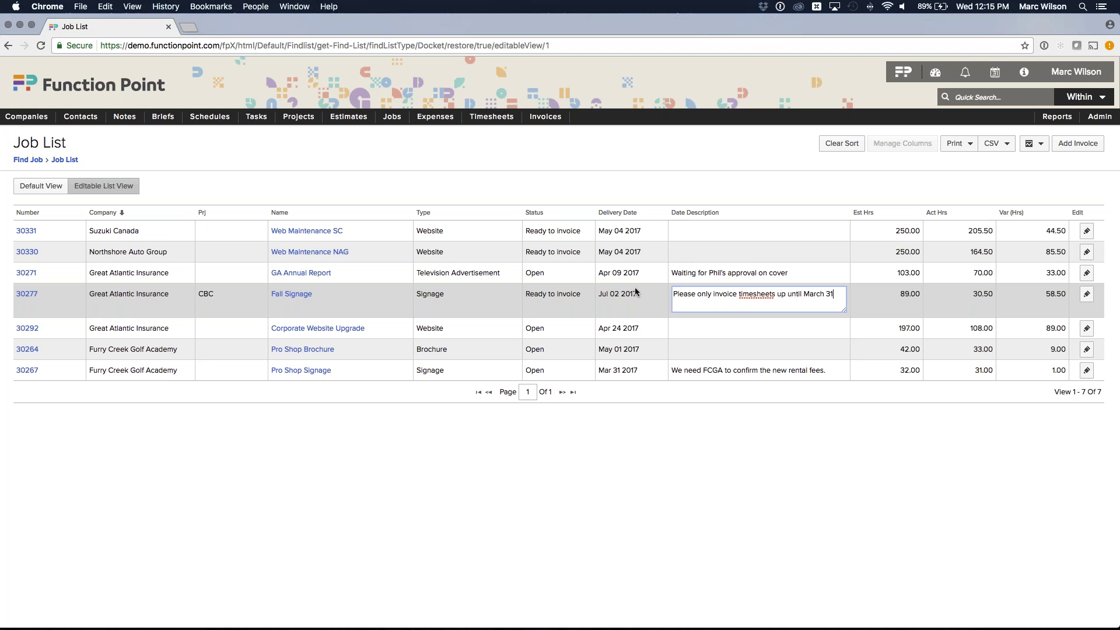
click(609, 186)
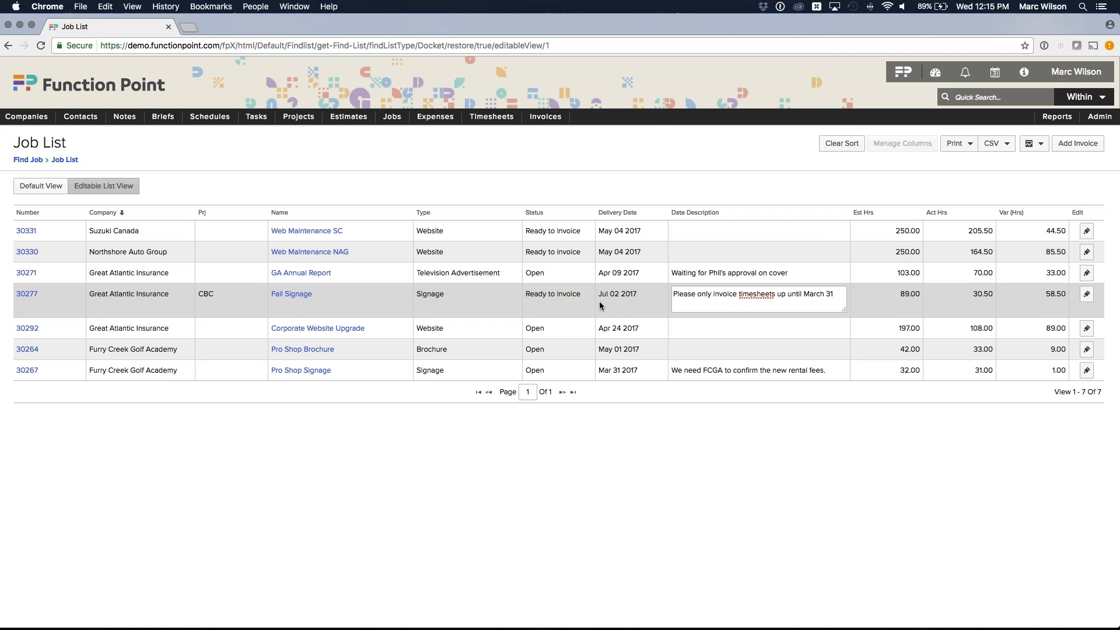
click(697, 328)
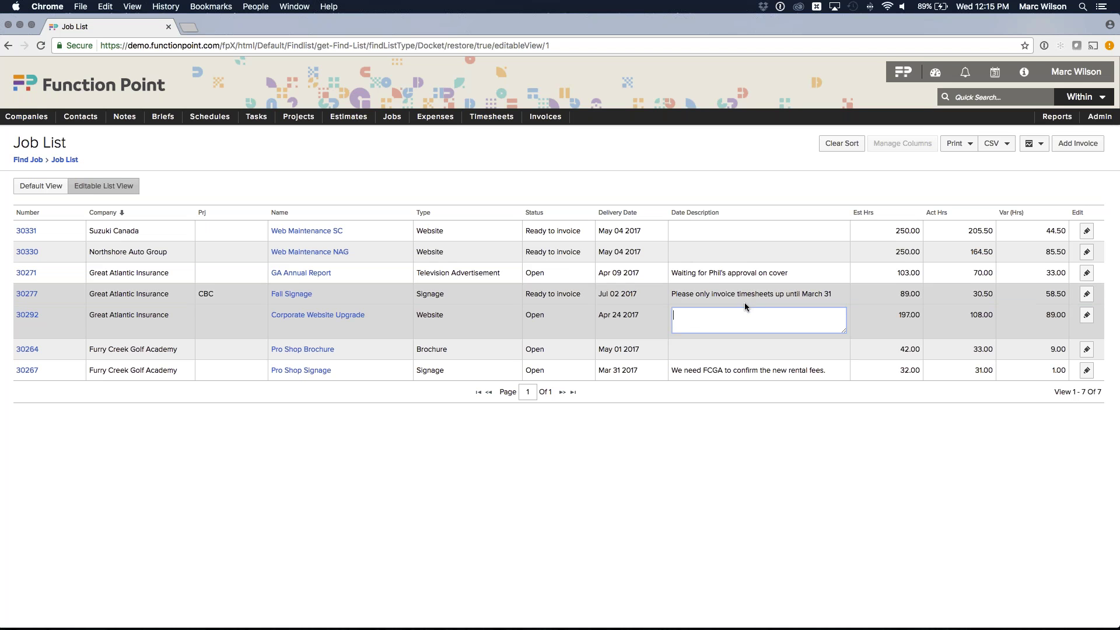
click(613, 173)
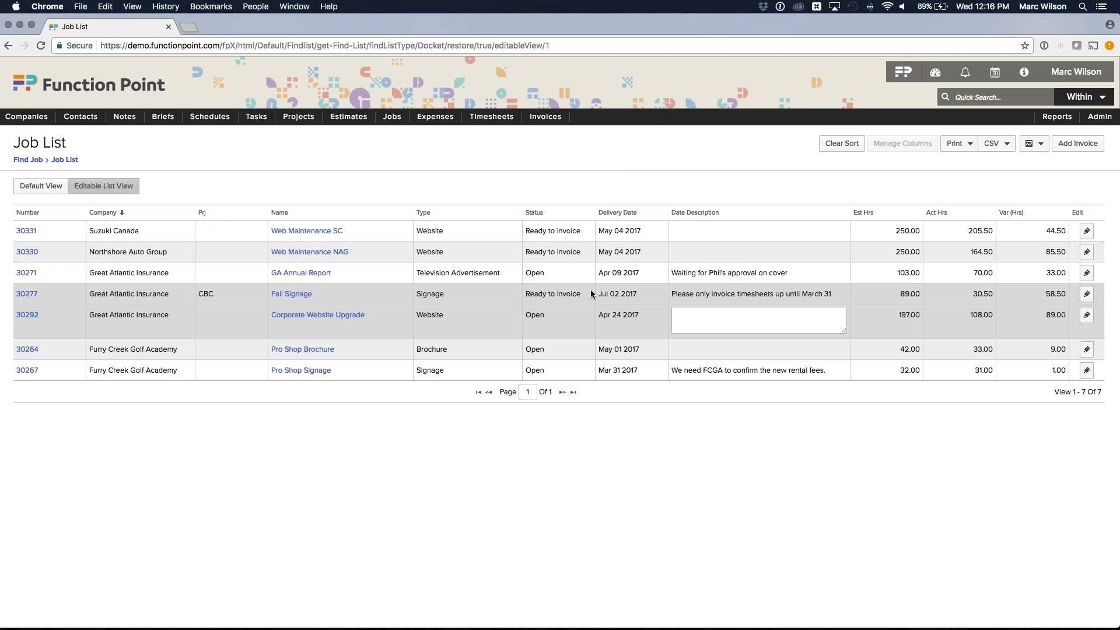
Check the status options of Fall Signage and open the Job Status list in List Maintenance.
click(559, 294)
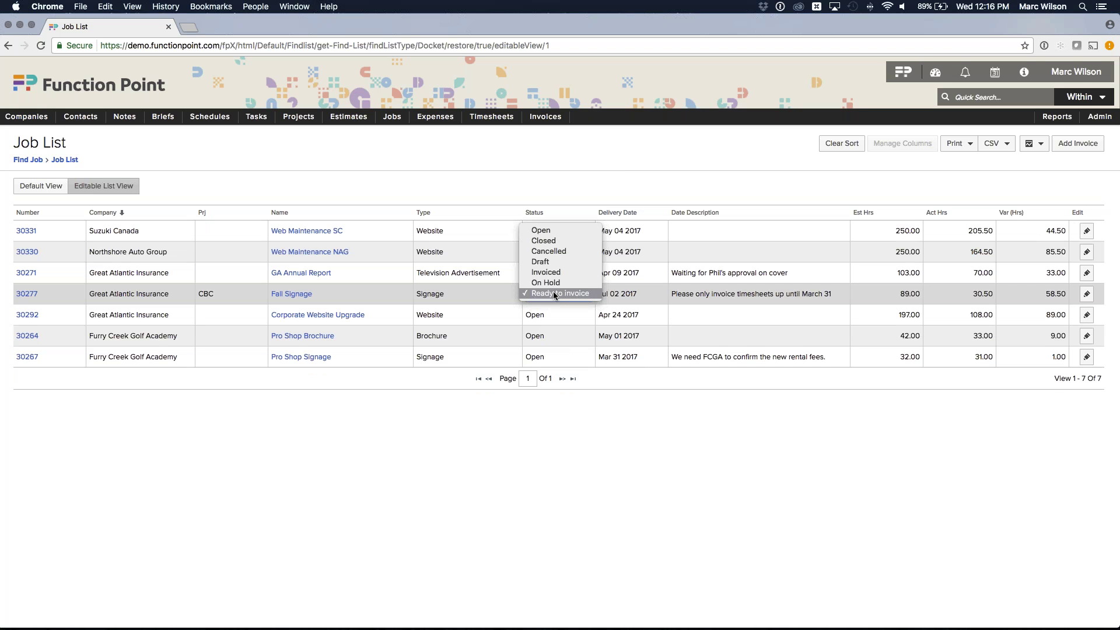
click(571, 293)
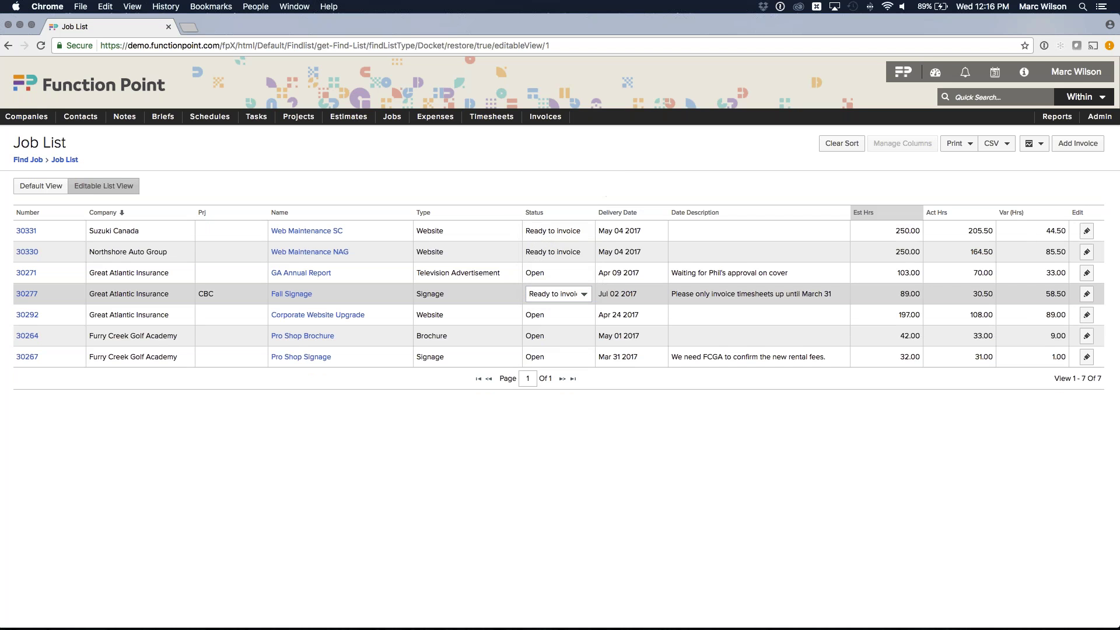
mouse_move(1099, 116)
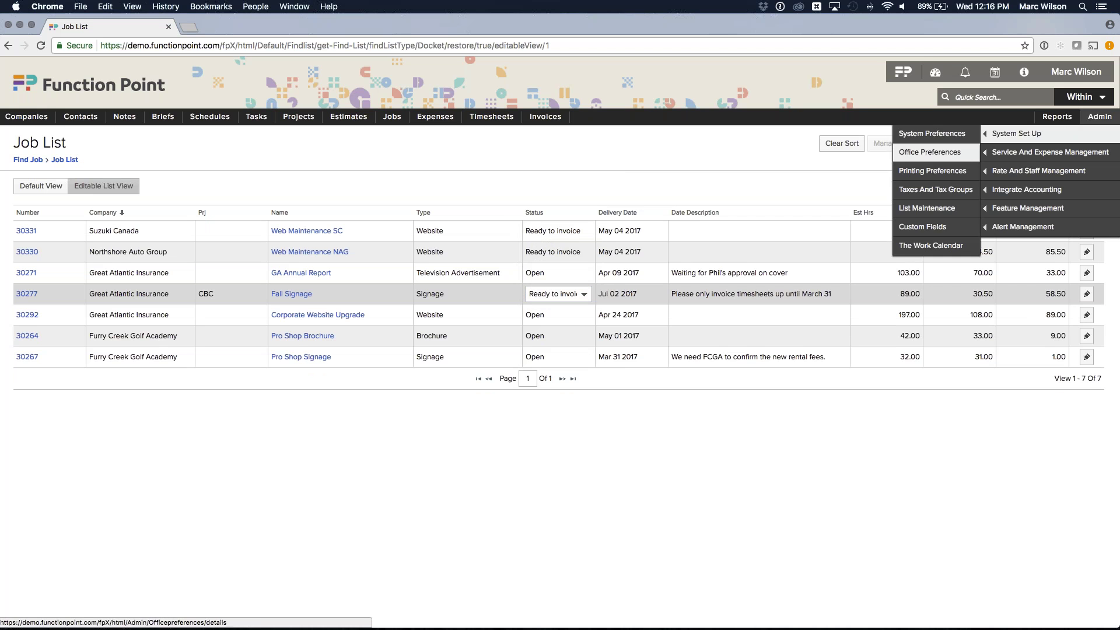
click(917, 210)
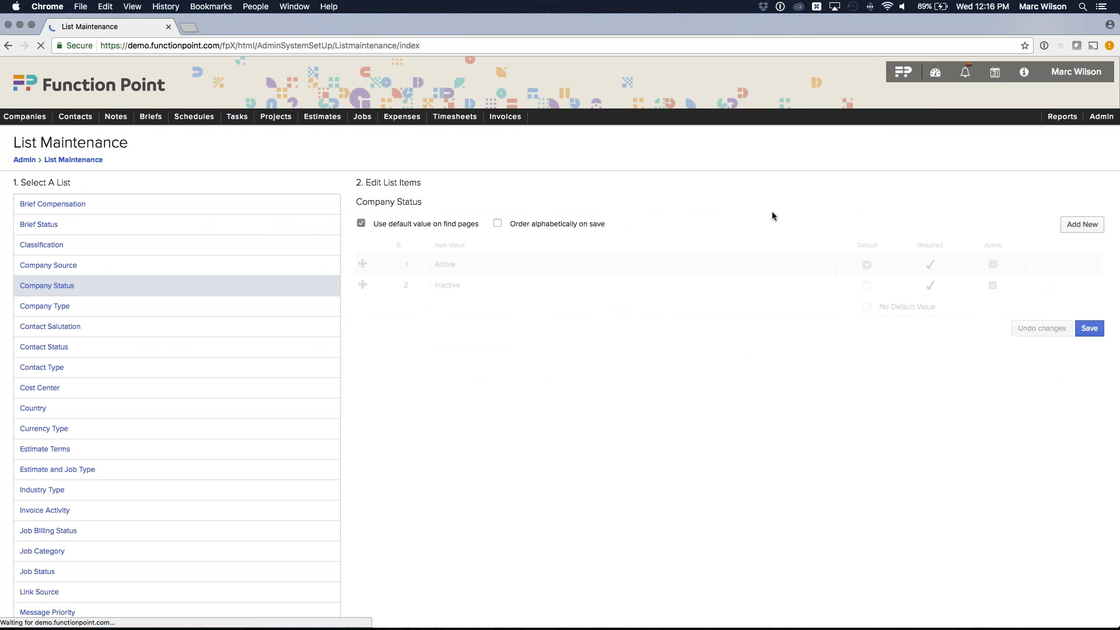
scroll(137, 380, down, 3)
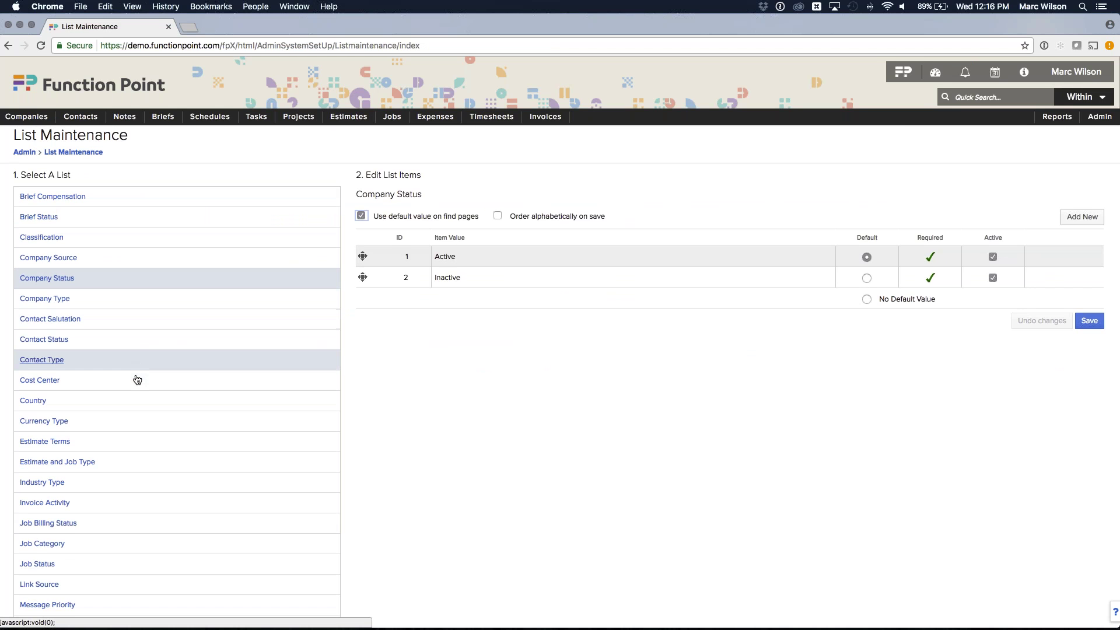
scroll(136, 380, down, 2)
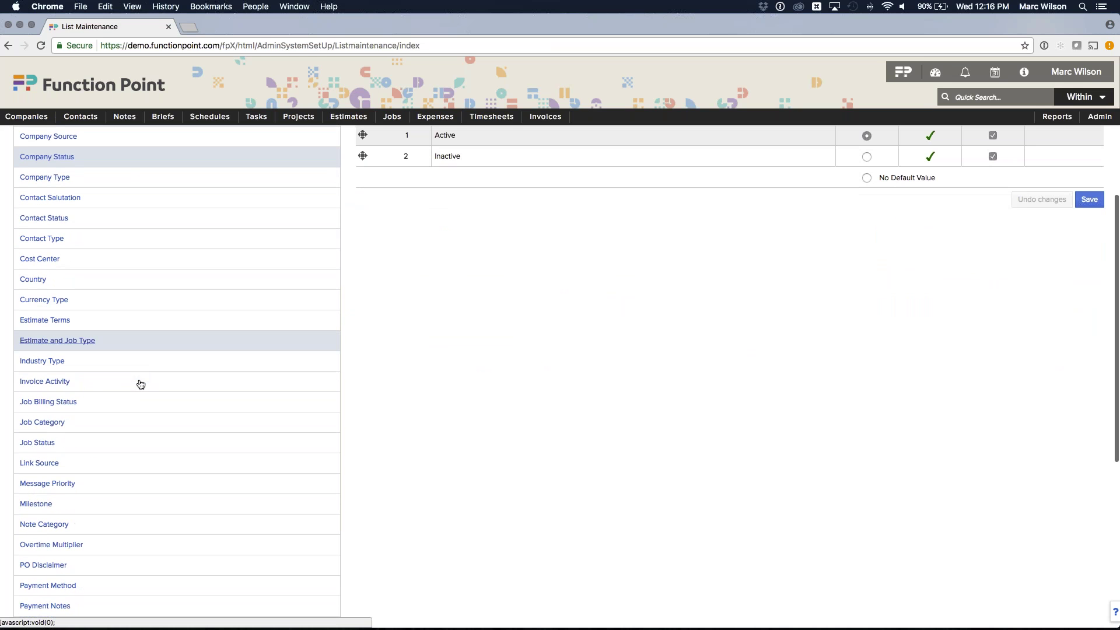
click(67, 445)
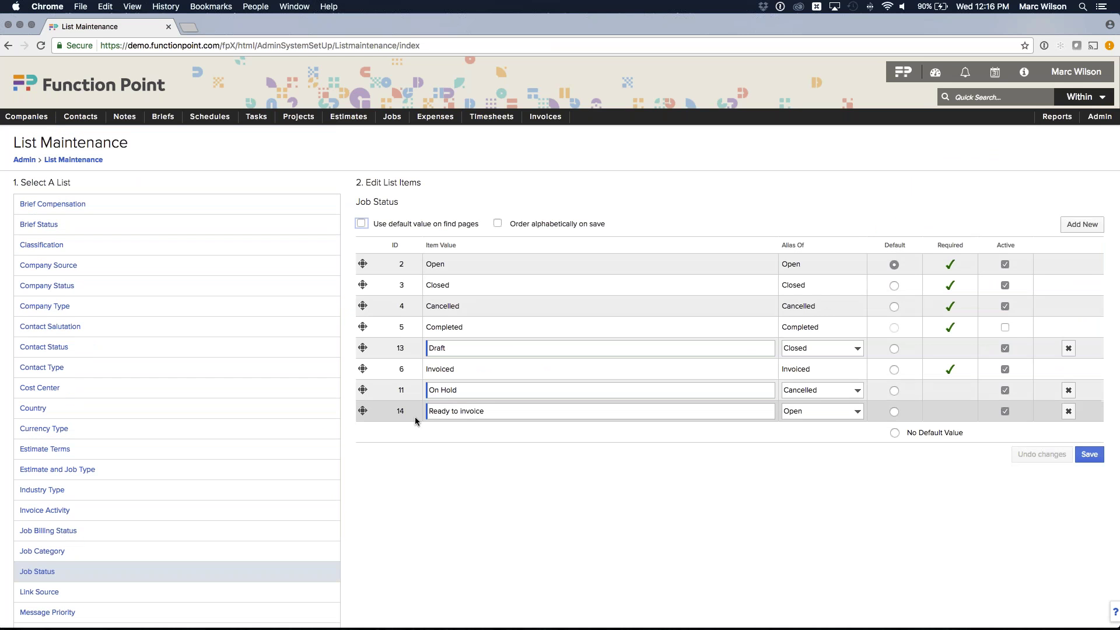
Examine the alias options available for the Ready to invoice job status.
click(466, 412)
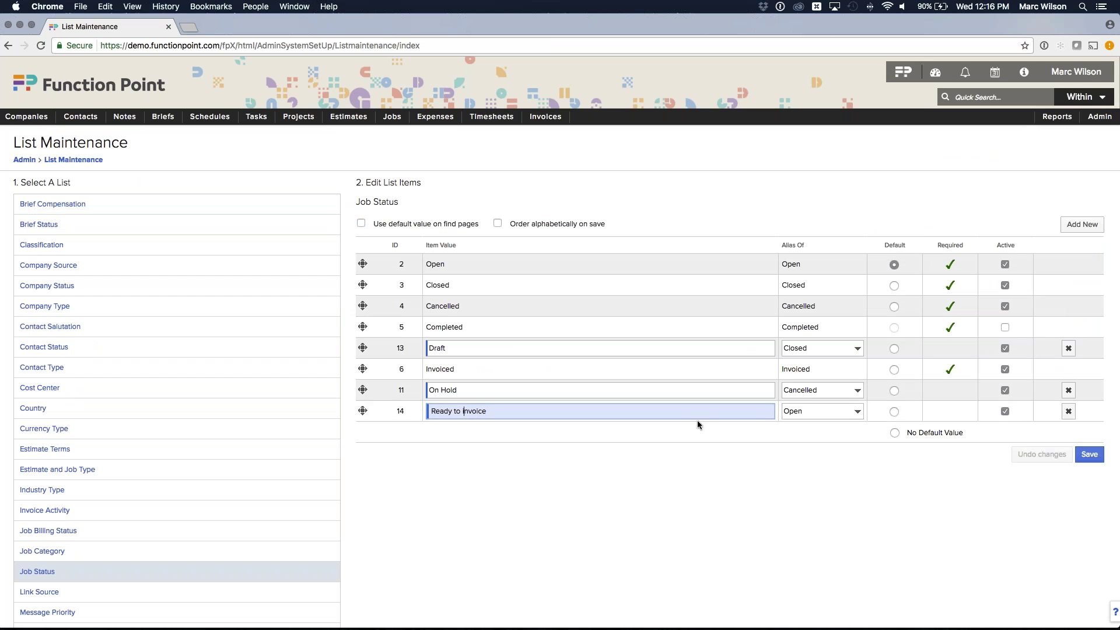
click(813, 411)
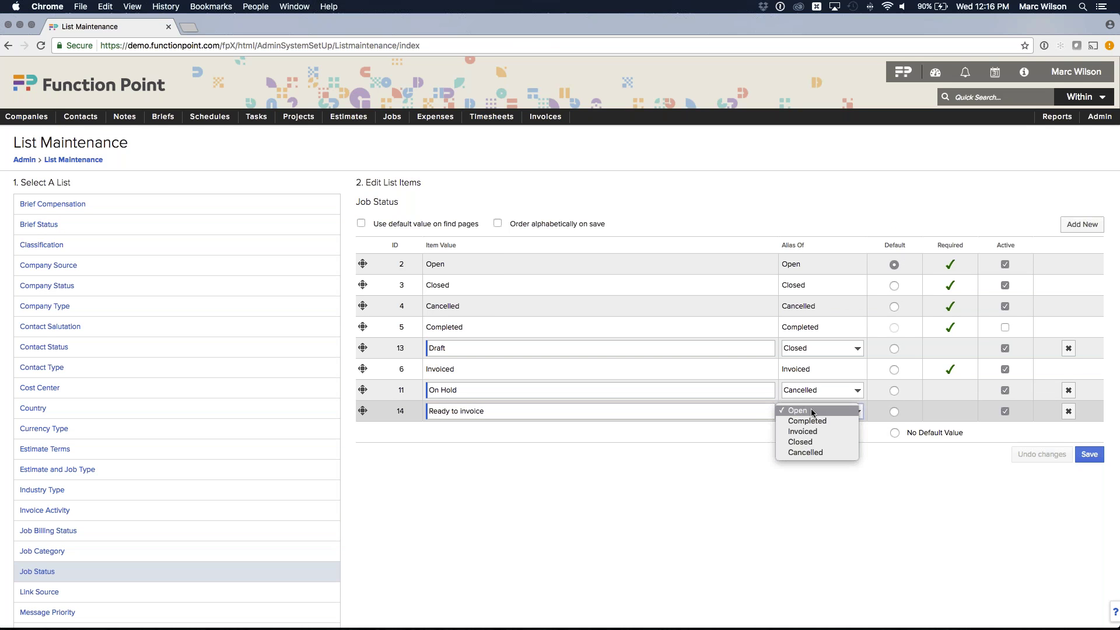
click(680, 451)
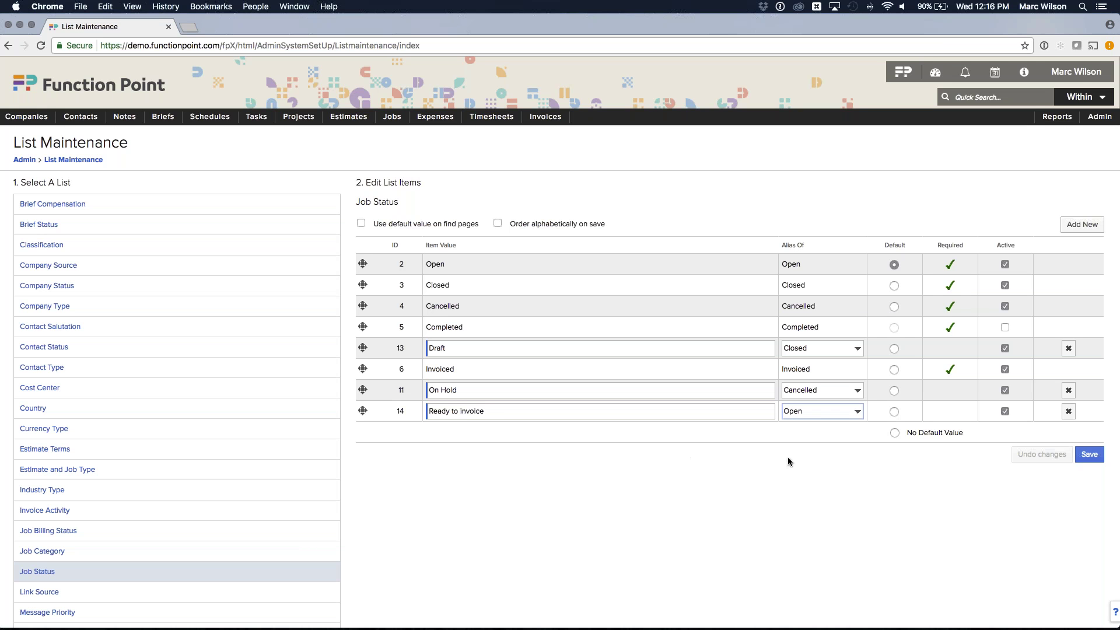
click(814, 413)
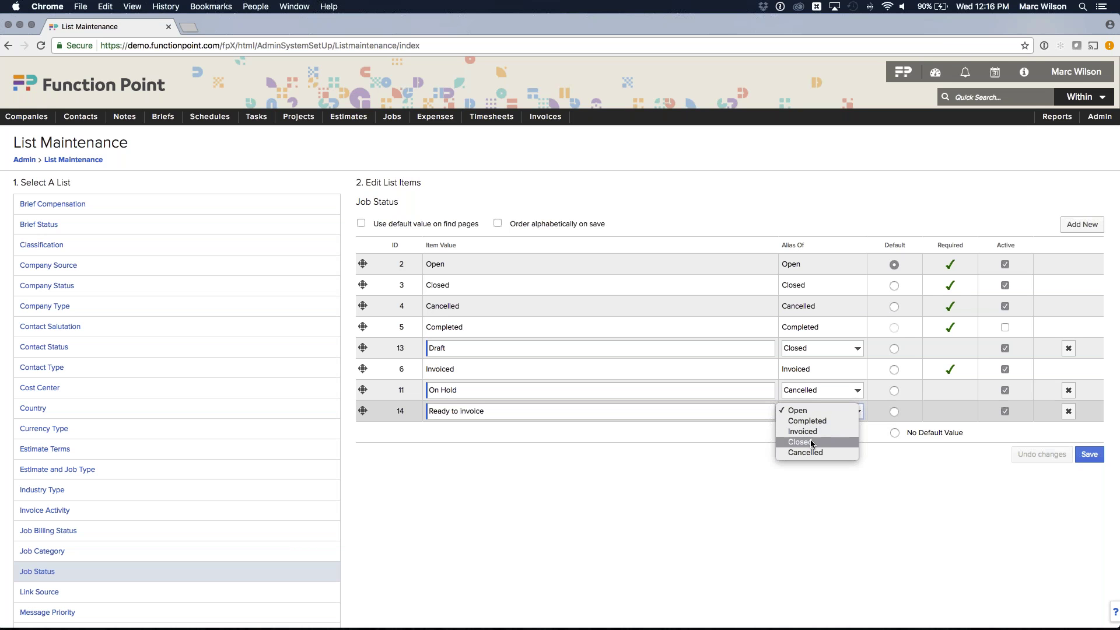
click(703, 449)
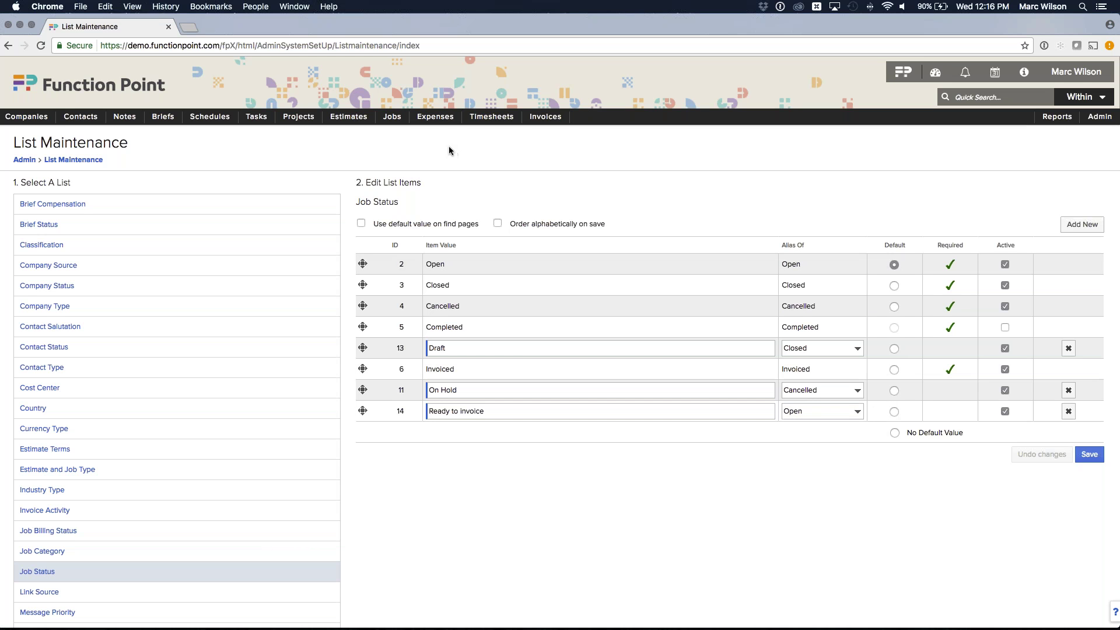
Find all jobs with the status Ready to invoice.
mouse_move(392, 116)
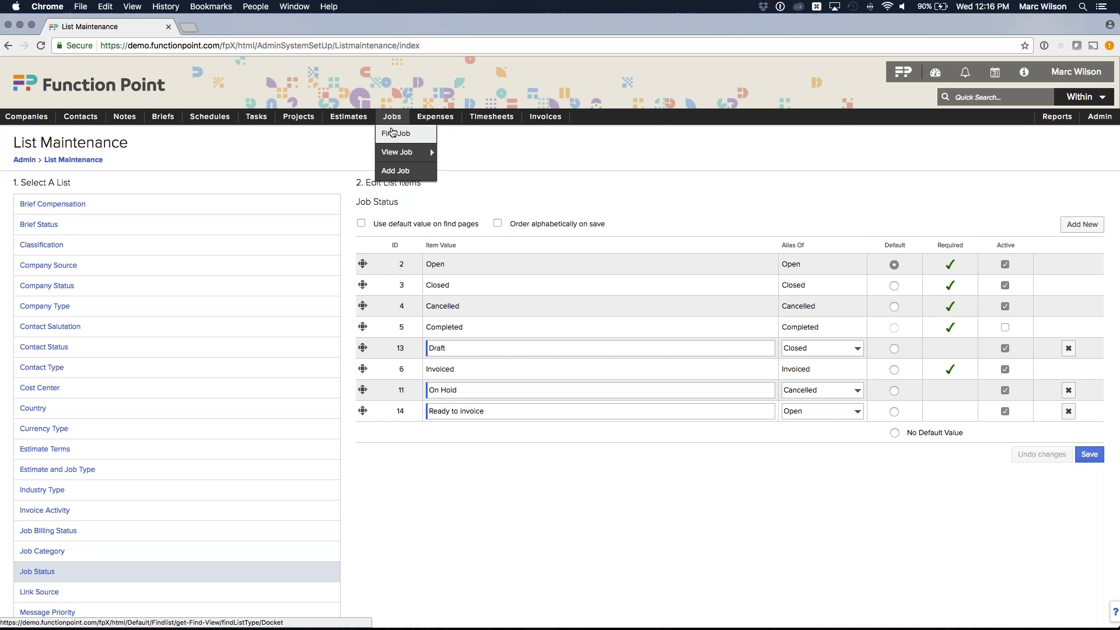
click(390, 133)
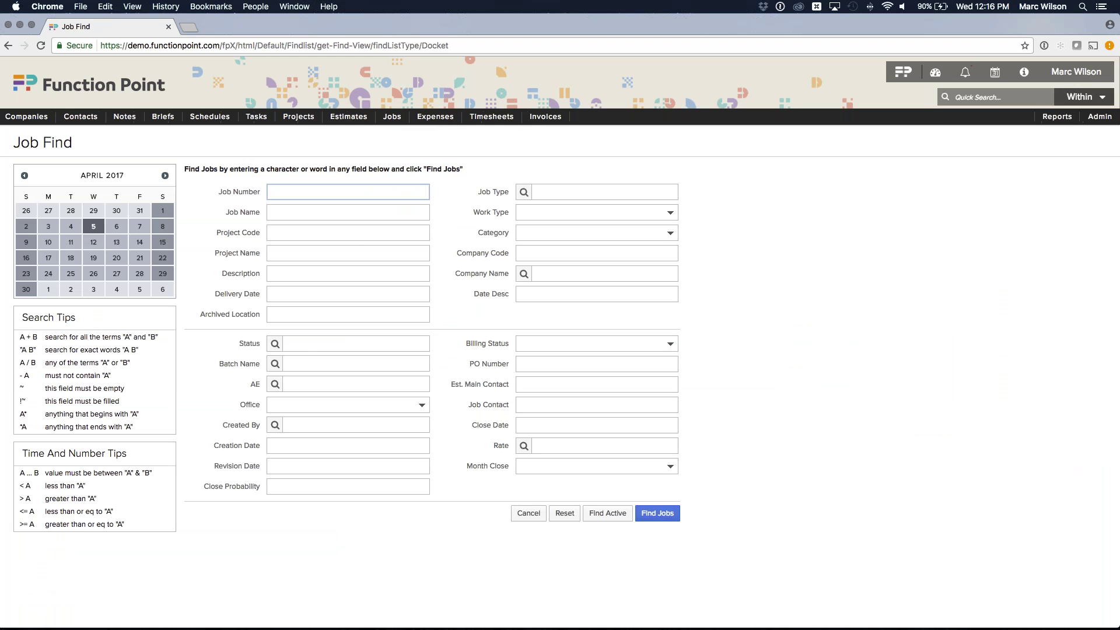
click(309, 446)
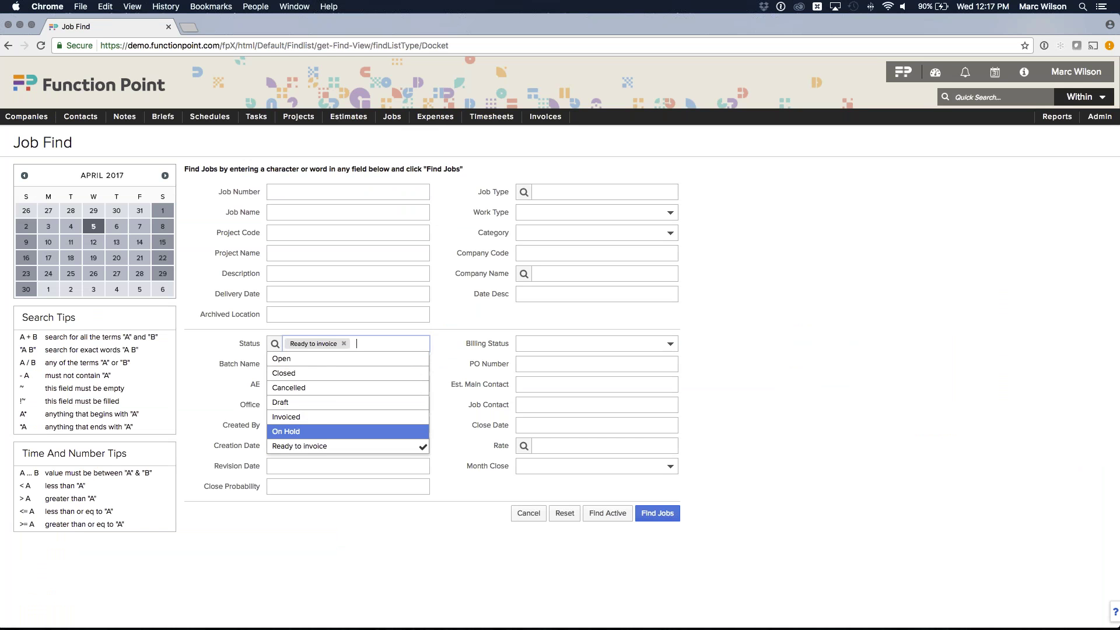
click(221, 386)
click(647, 515)
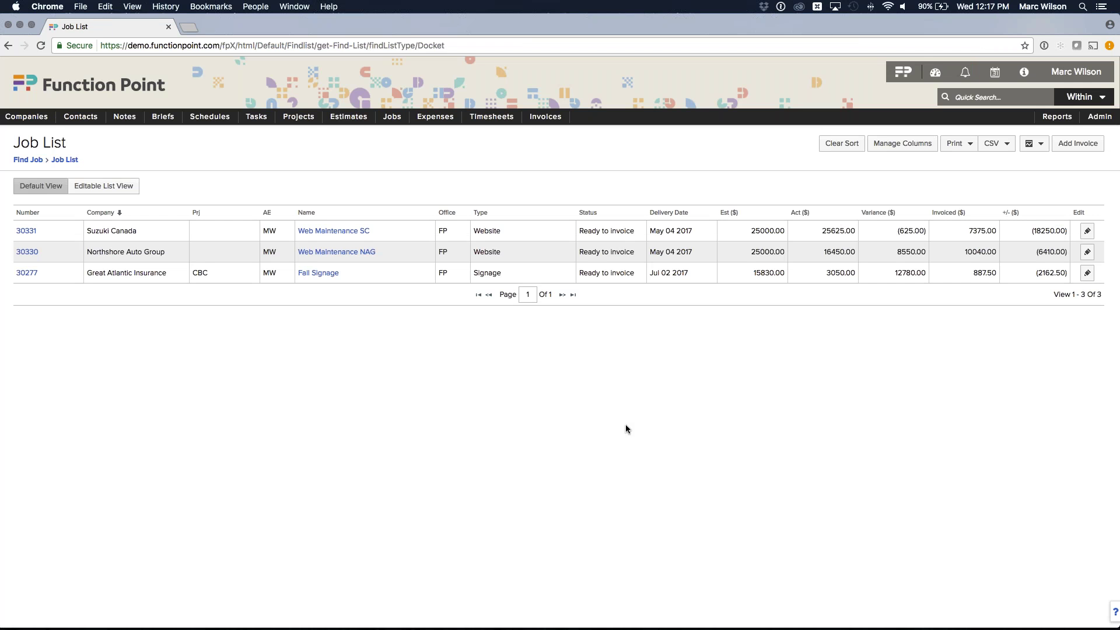
Add the Date Description column before Delivery Date, remove the Edit column from the job list, and save the column setup.
click(902, 143)
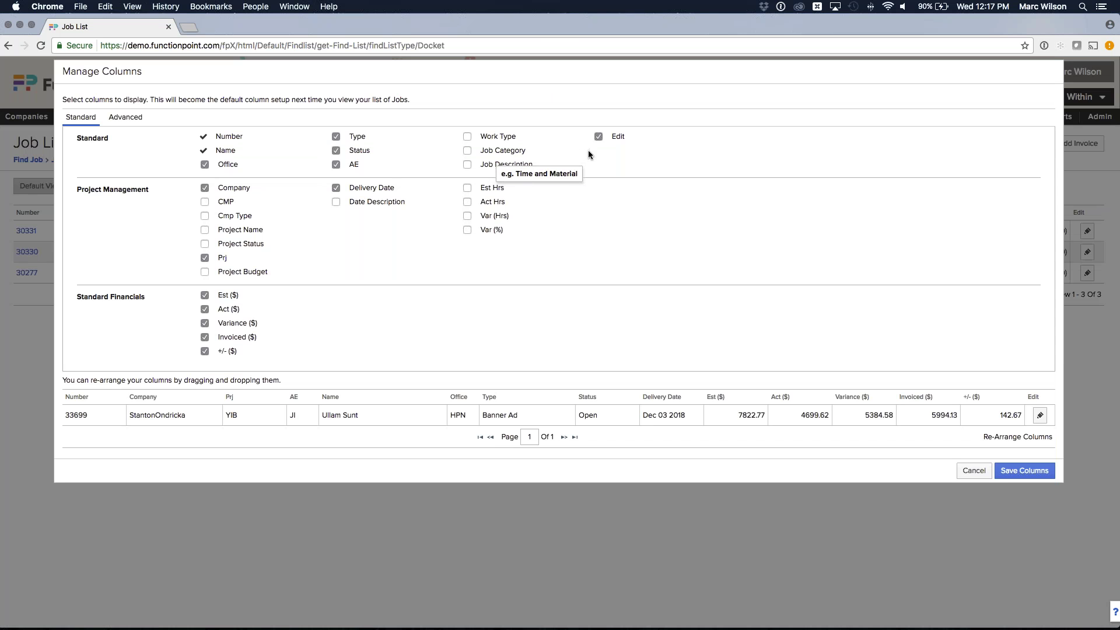
click(335, 201)
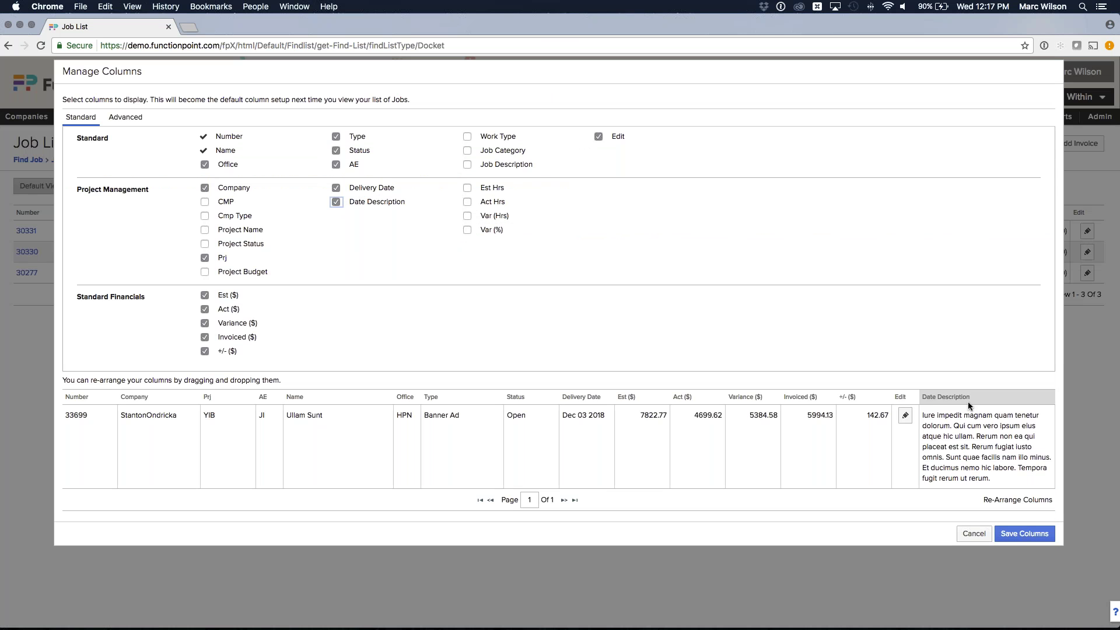
drag(968, 401, 574, 400)
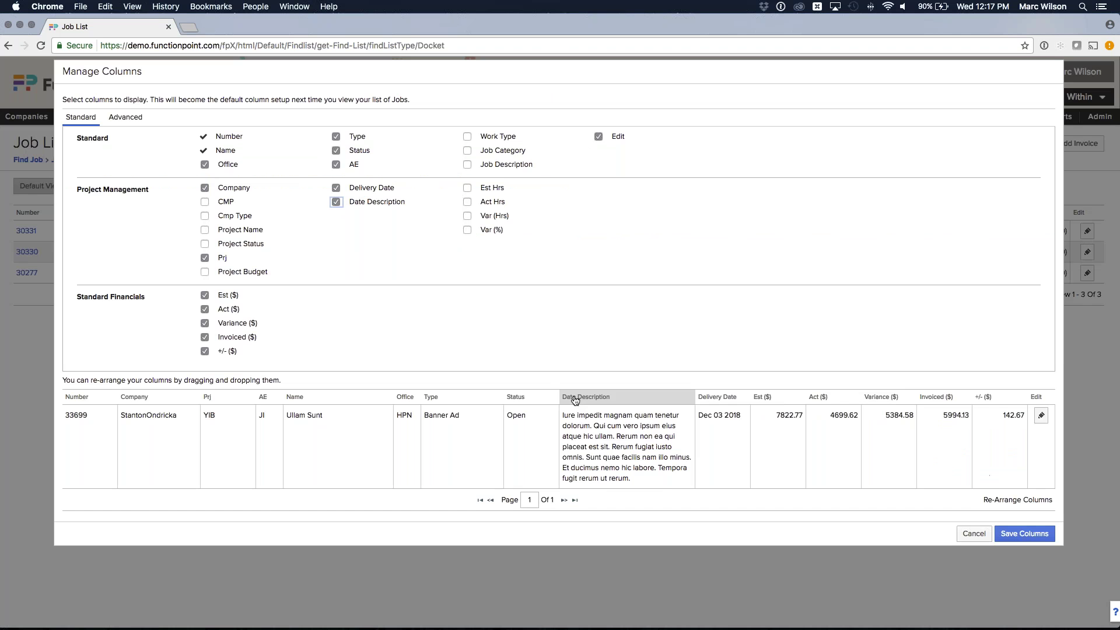
click(598, 137)
click(1024, 523)
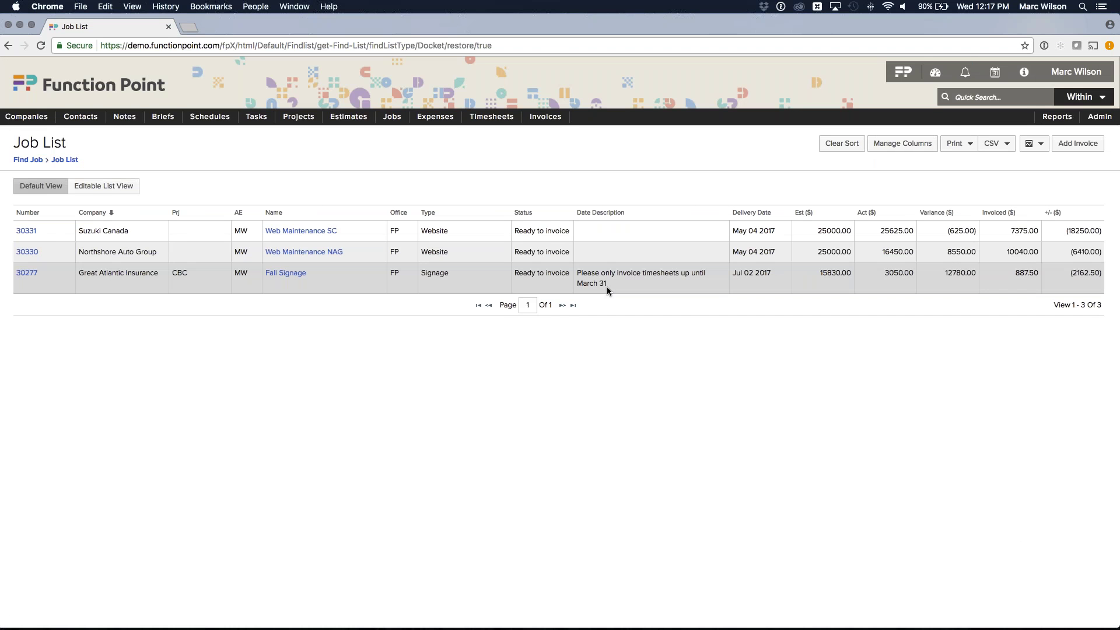
drag(607, 285, 577, 273)
click(595, 276)
Find the jobs in the Time and Materials category that belong to the logged-in account executive.
mouse_move(392, 116)
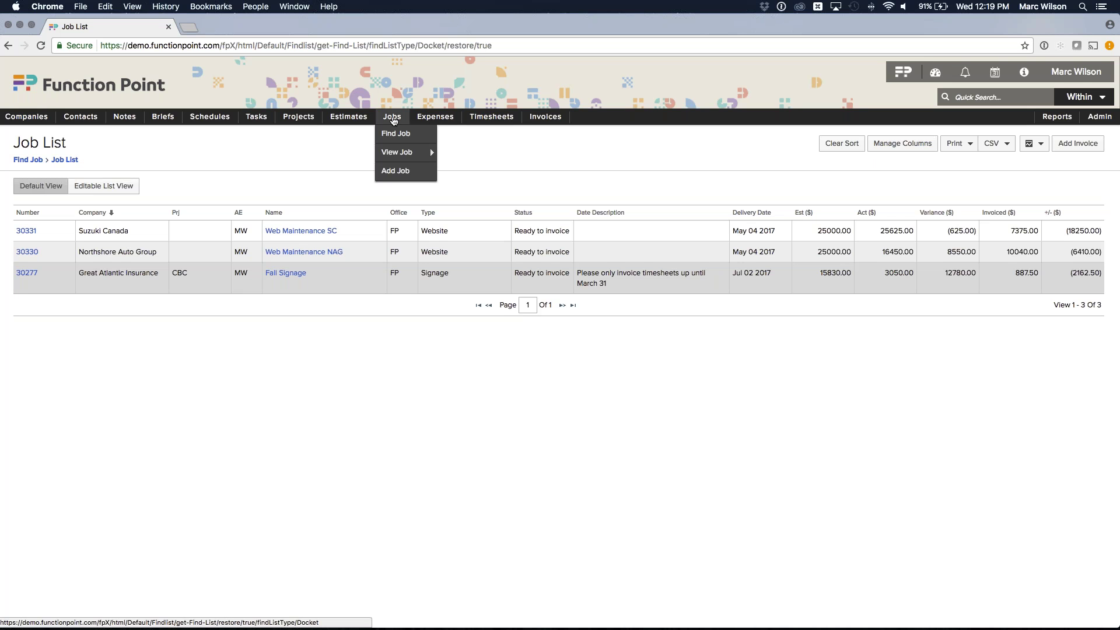
click(396, 134)
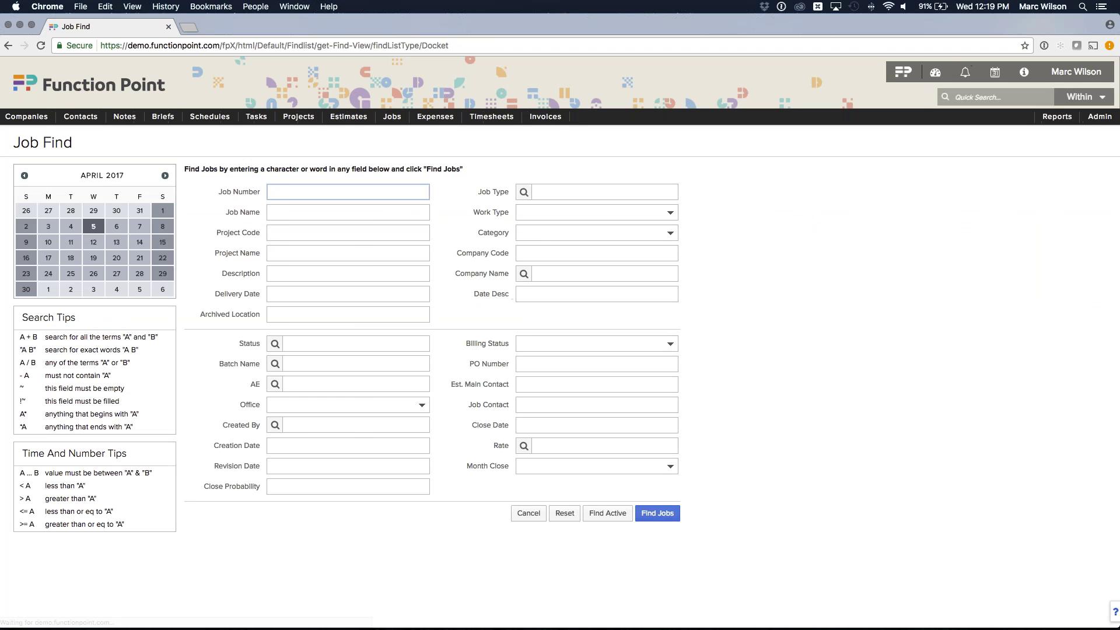
click(555, 232)
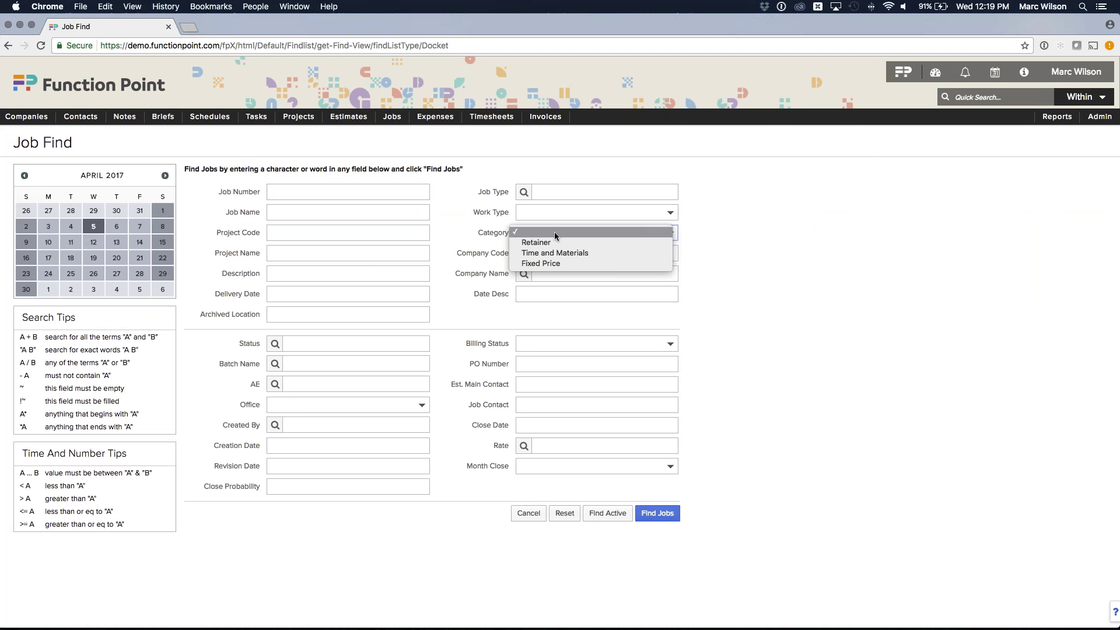
click(551, 251)
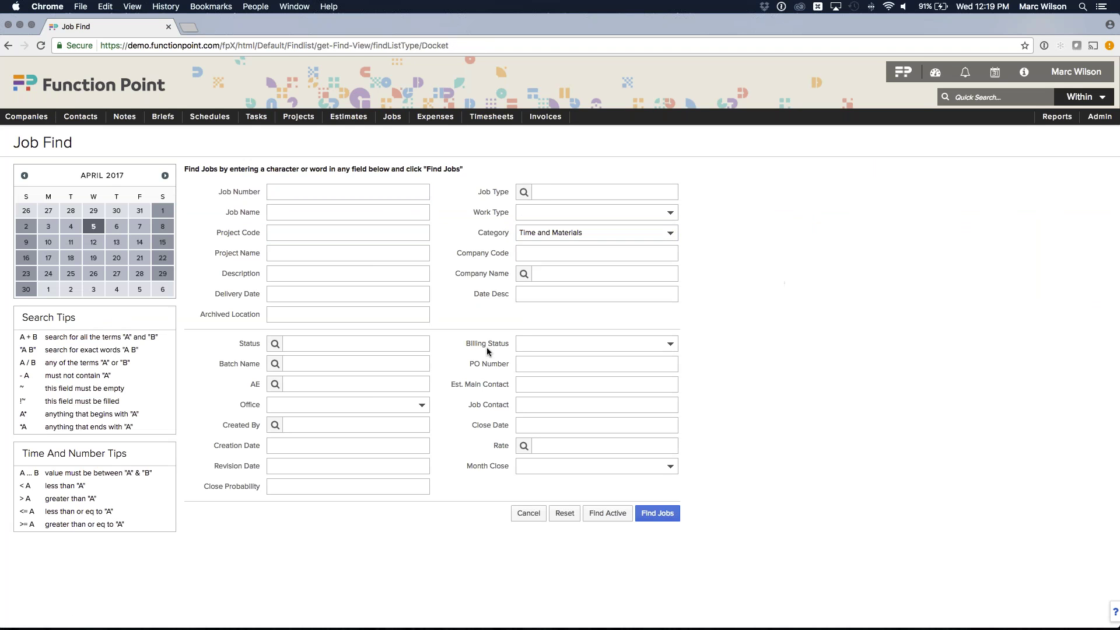
click(350, 384)
click(350, 440)
click(650, 513)
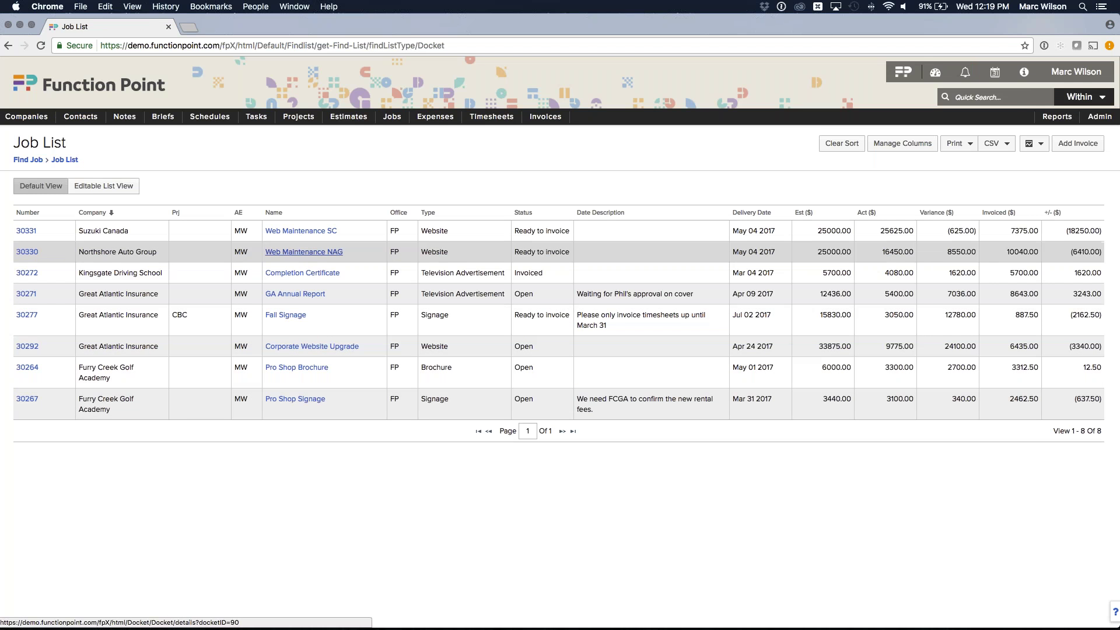
Change the Time and Materials Example job's category to Time and Materials and save the job.
mouse_move(392, 117)
mouse_move(397, 155)
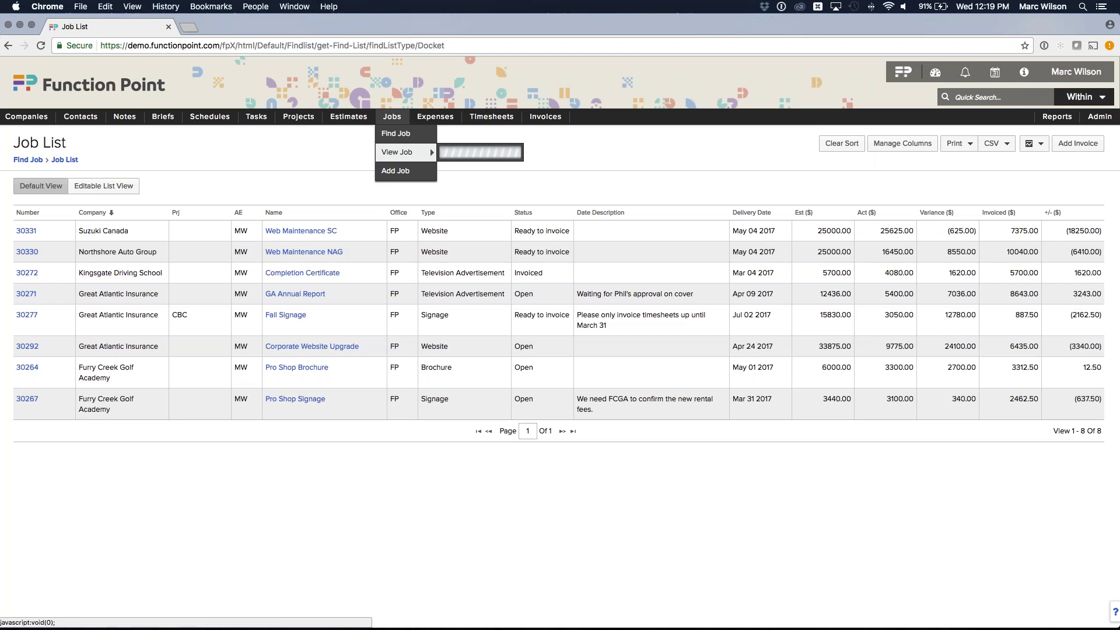
click(509, 176)
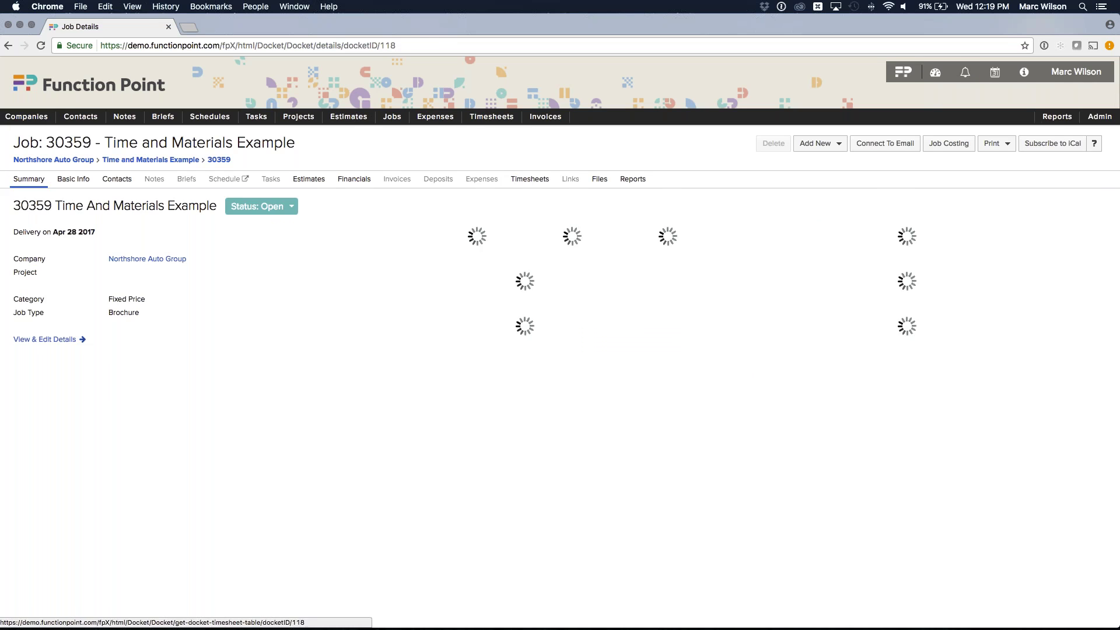
click(73, 179)
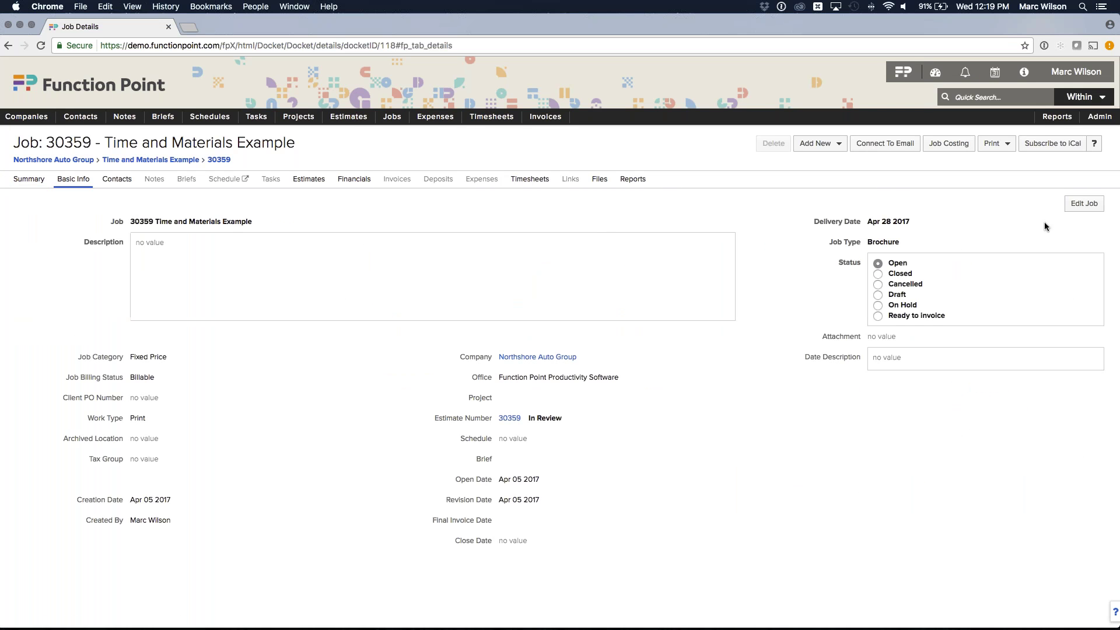
click(1084, 204)
click(173, 286)
click(174, 280)
click(202, 287)
click(170, 292)
click(1087, 433)
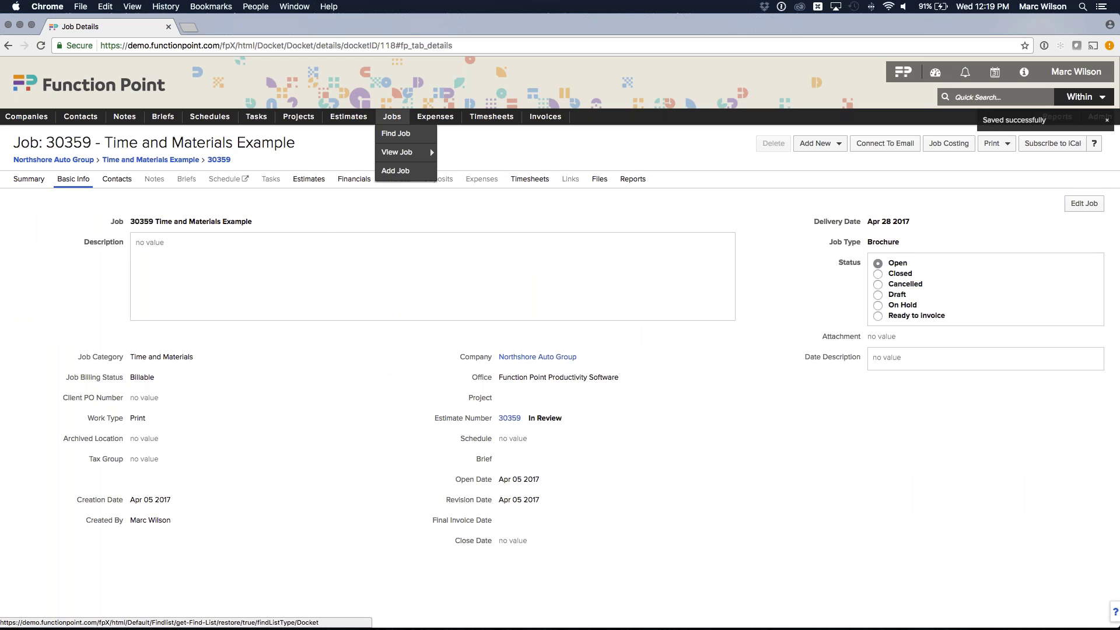
Return to the job list and, in its editable view, set the Time and Materials Example job's status to Ready to invoice.
click(389, 119)
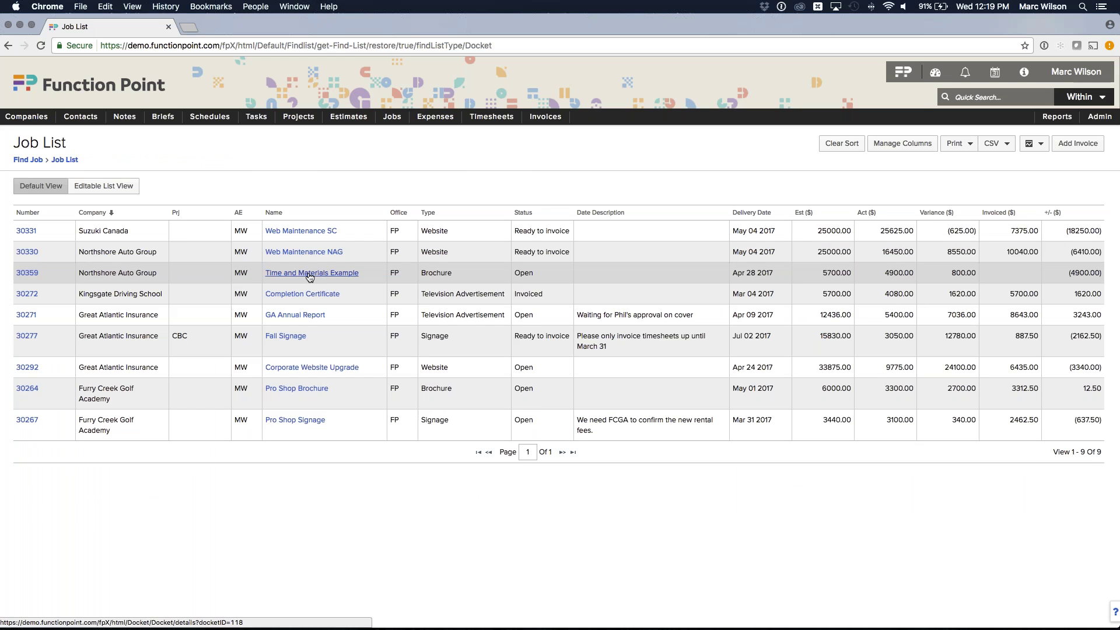
click(115, 186)
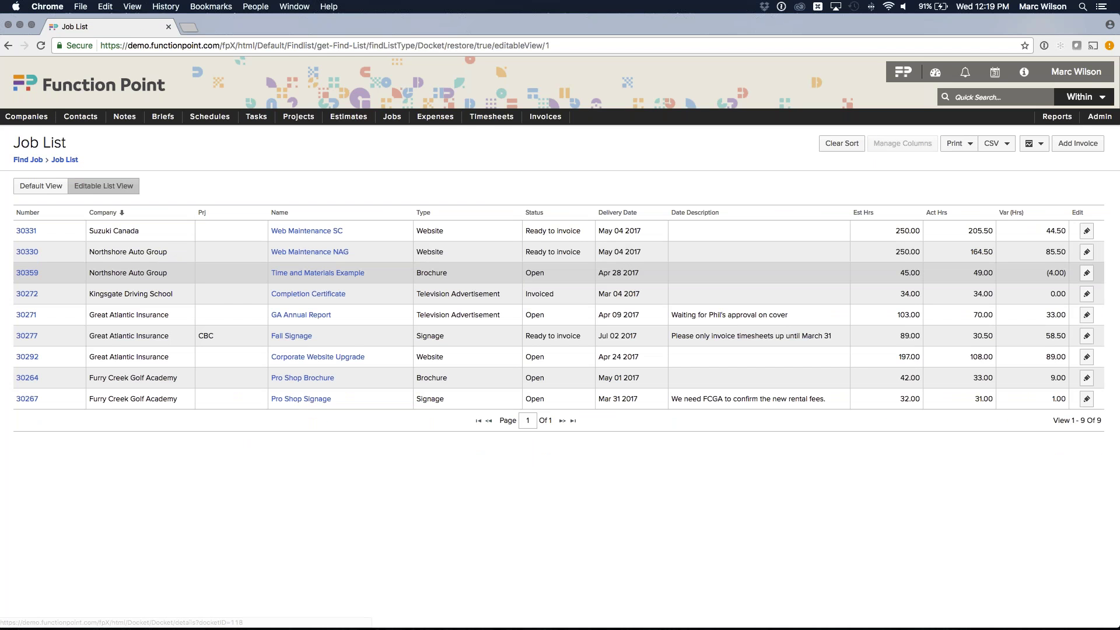
click(557, 273)
click(557, 274)
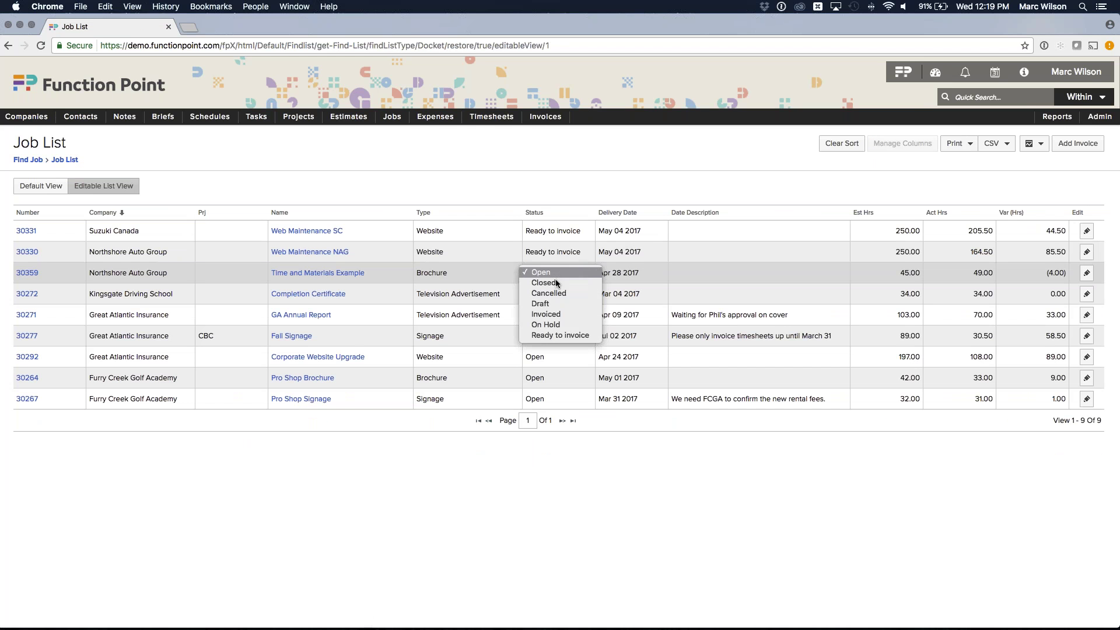
click(557, 336)
click(744, 273)
click(688, 182)
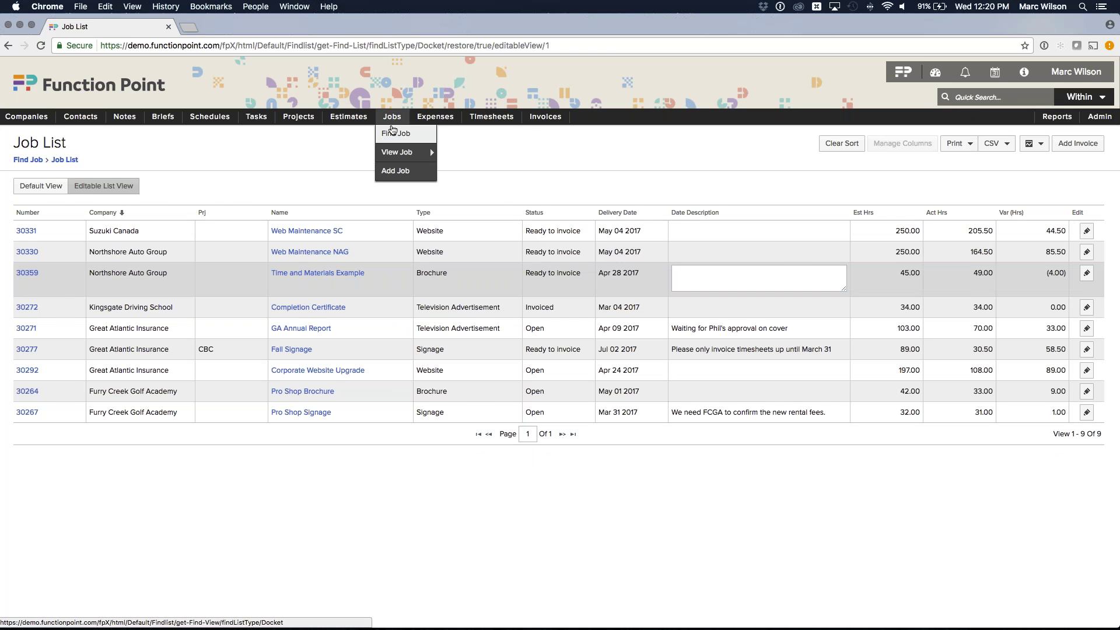
Search for all jobs whose status is Ready to invoice.
click(391, 130)
click(315, 344)
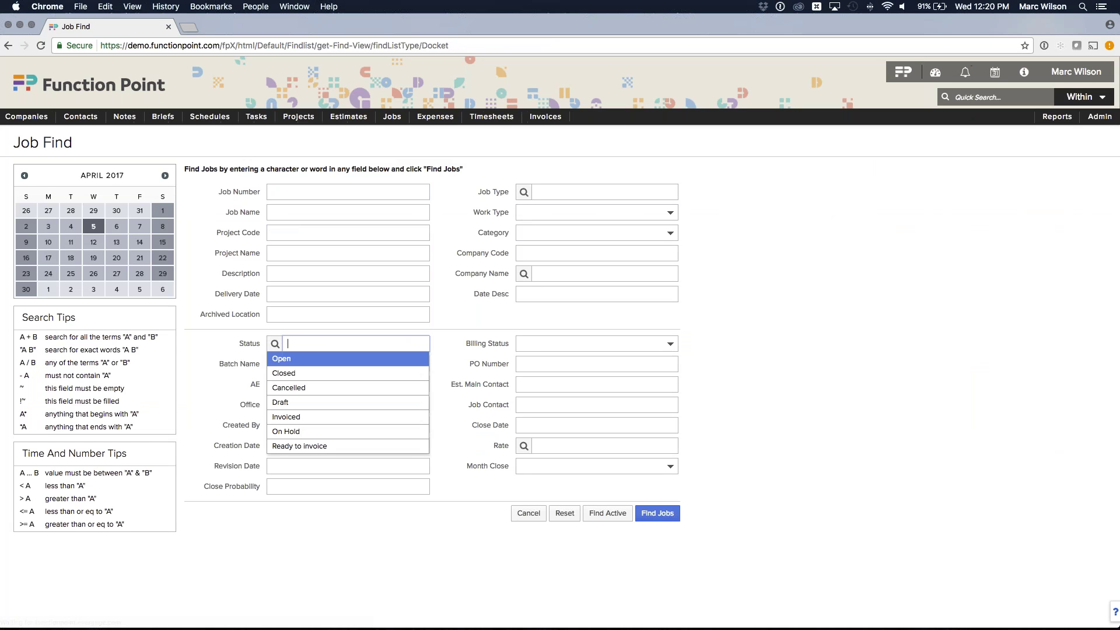
click(309, 446)
click(628, 580)
click(658, 515)
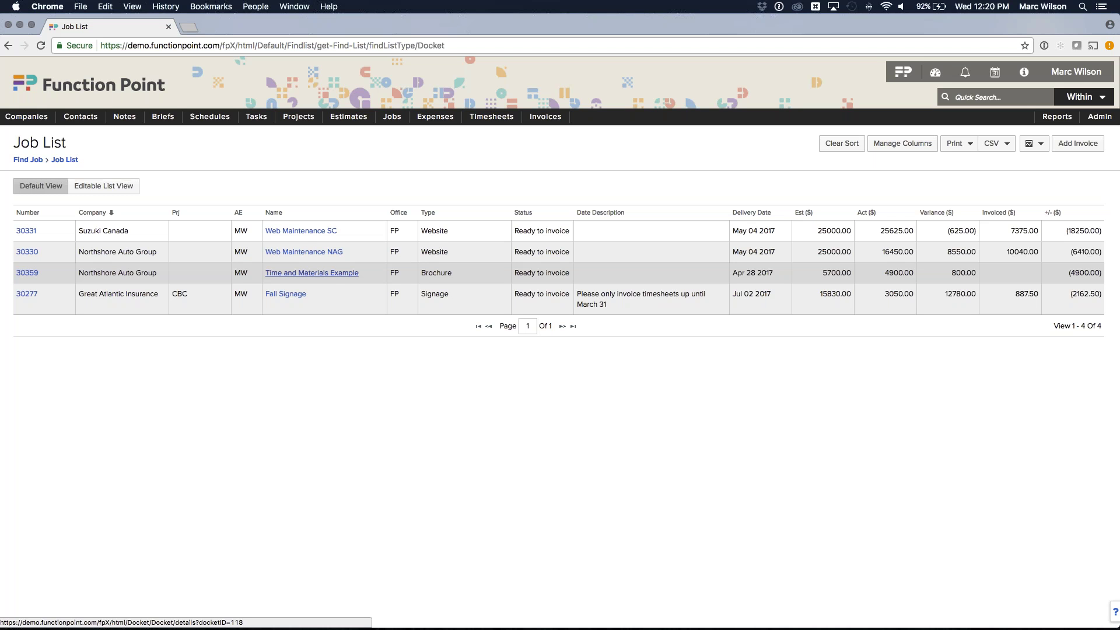
Open the Time and Materials Example job and examine its financials, including the Design and Creative Services variances.
click(329, 275)
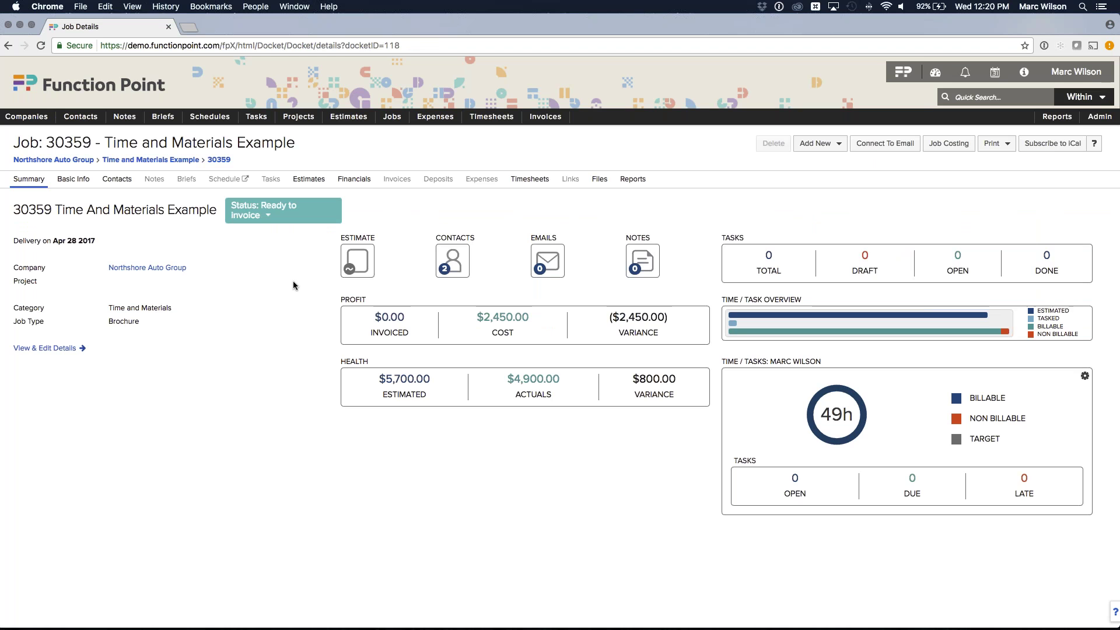
click(340, 178)
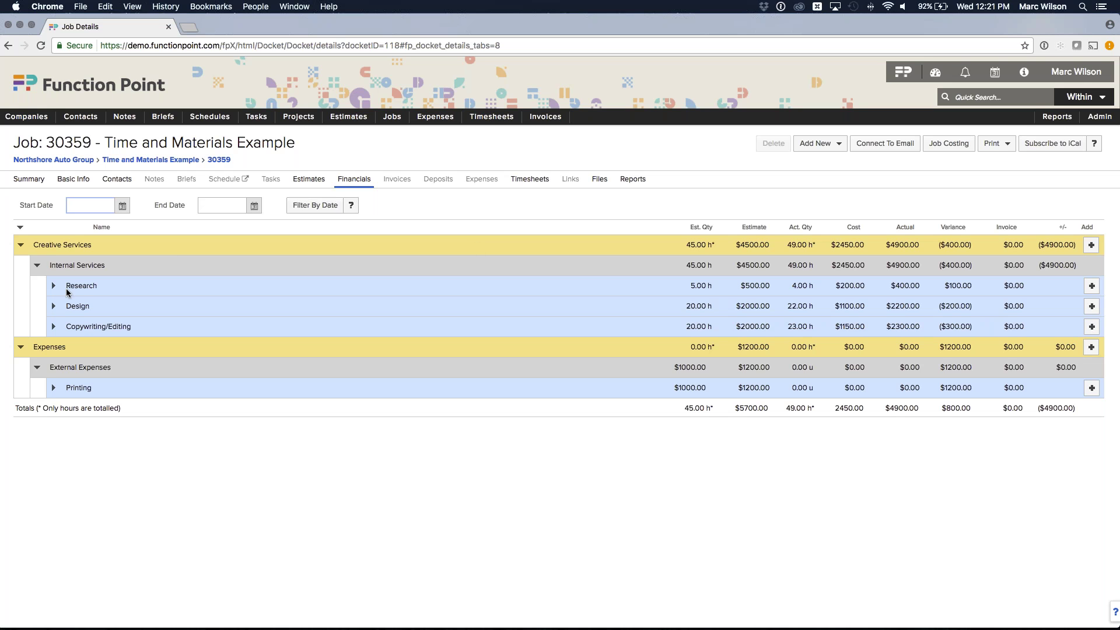
drag(49, 245, 69, 249)
click(451, 320)
drag(939, 306, 973, 306)
click(968, 305)
drag(938, 245, 971, 246)
Create an interim invoice for the job calculated from Actuals and review the timesheet entry behind its Research service.
click(834, 145)
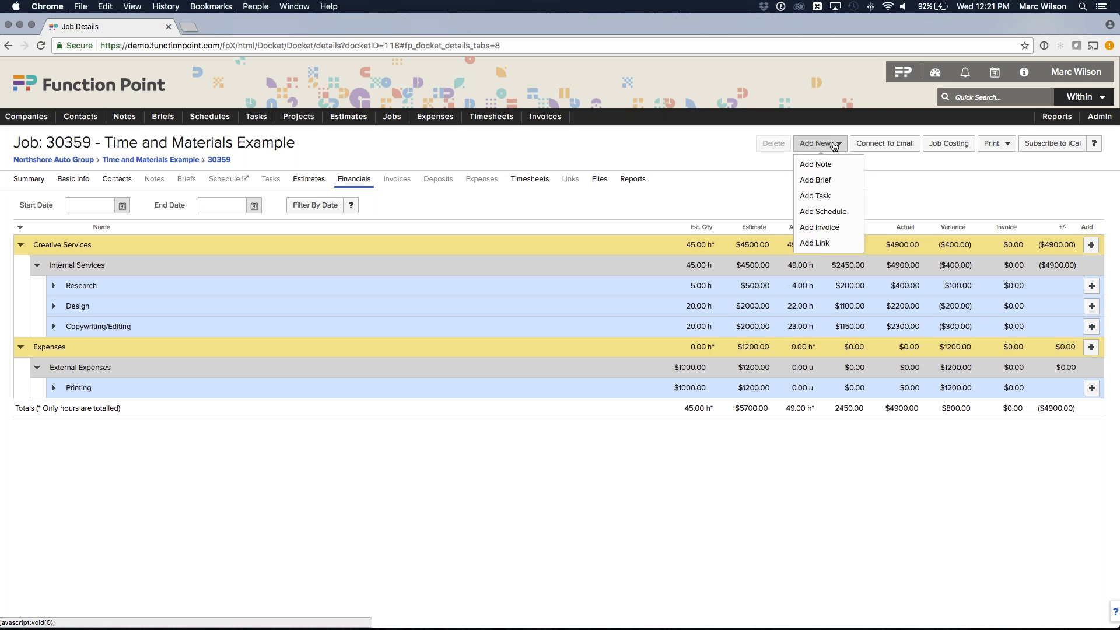
click(832, 228)
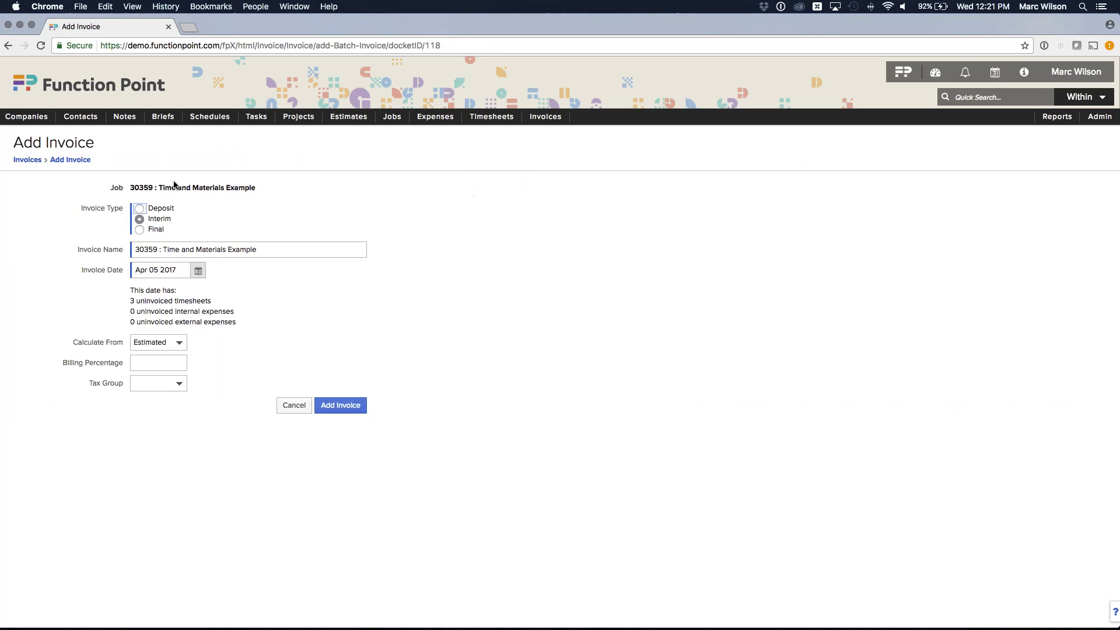
click(256, 188)
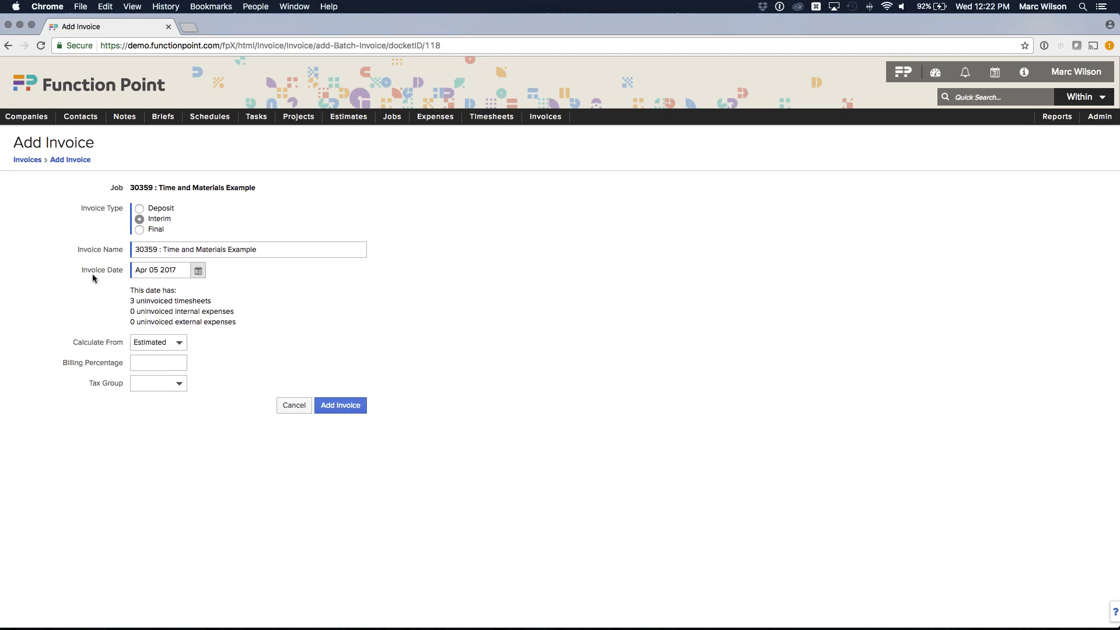
drag(72, 344, 125, 344)
click(145, 342)
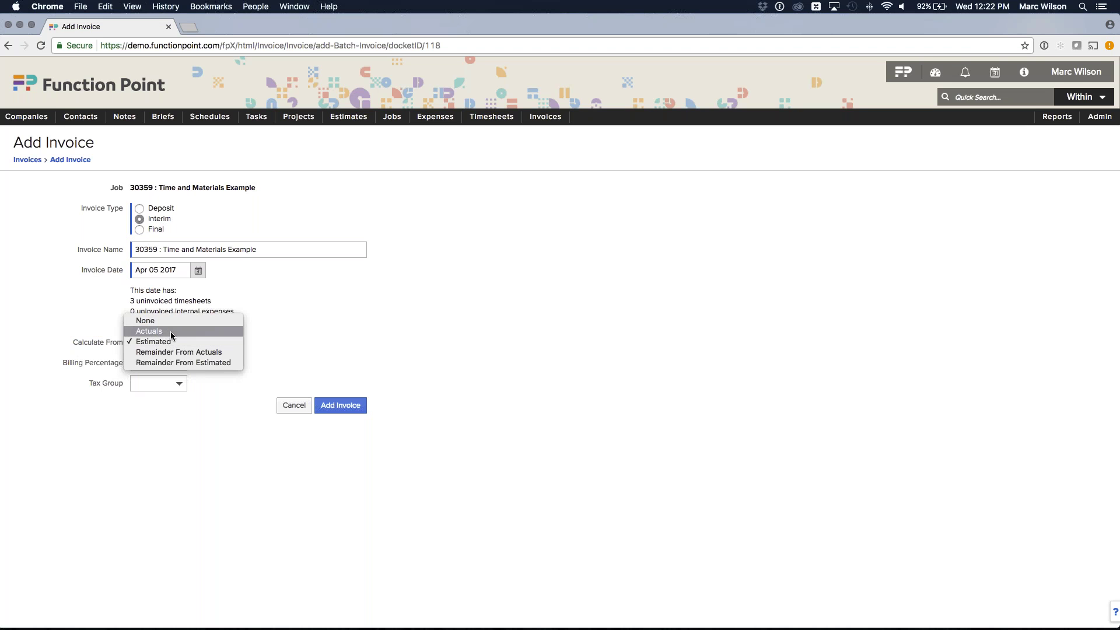
click(169, 331)
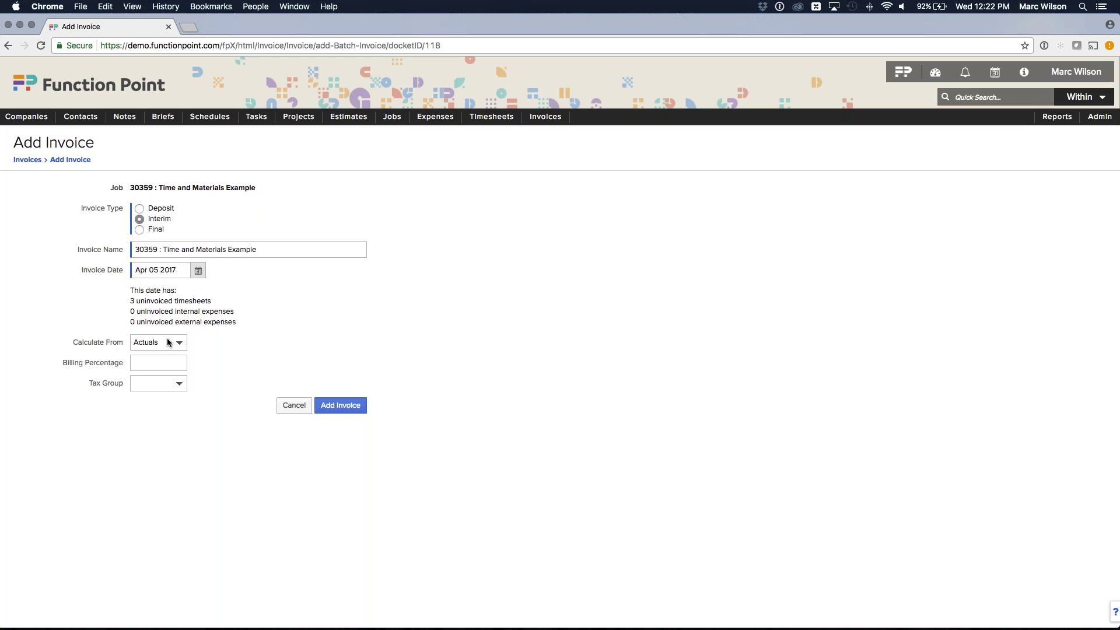
click(346, 410)
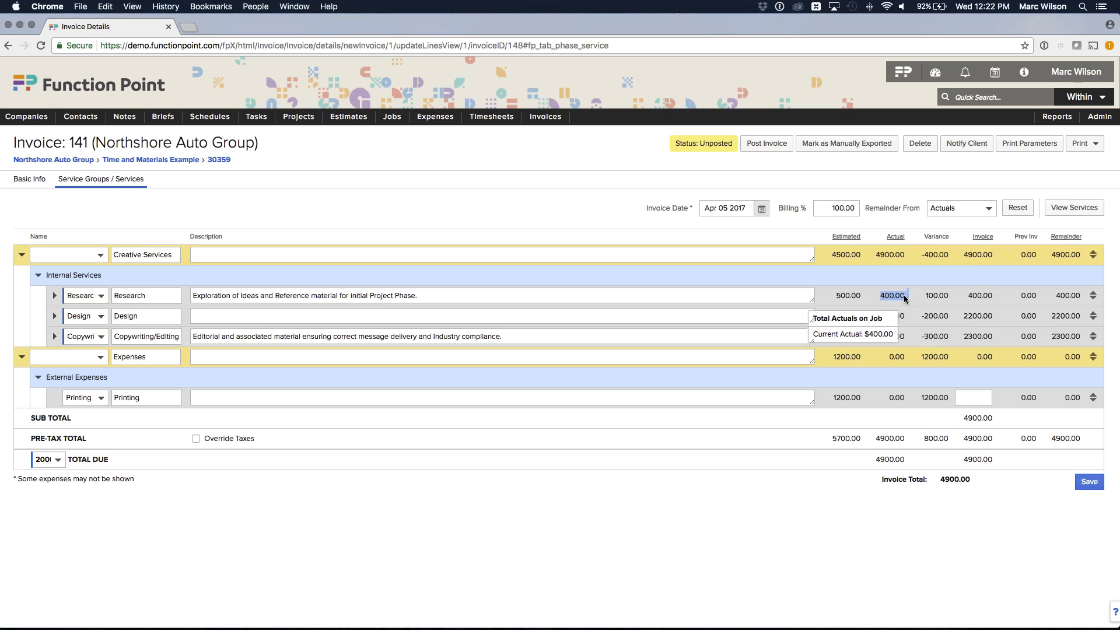
click(55, 296)
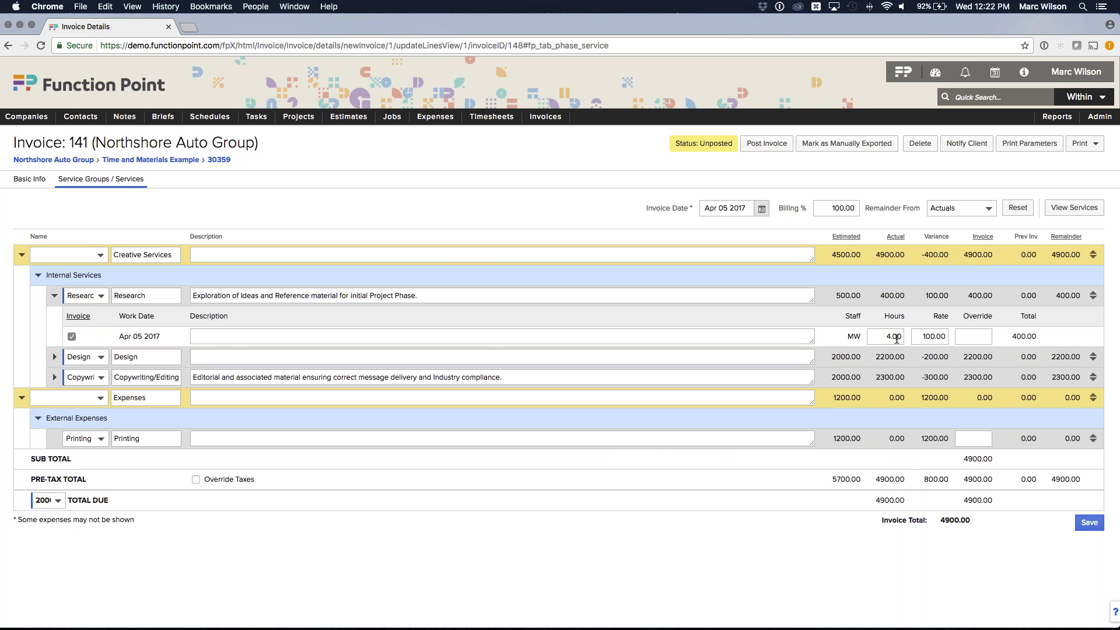
click(54, 295)
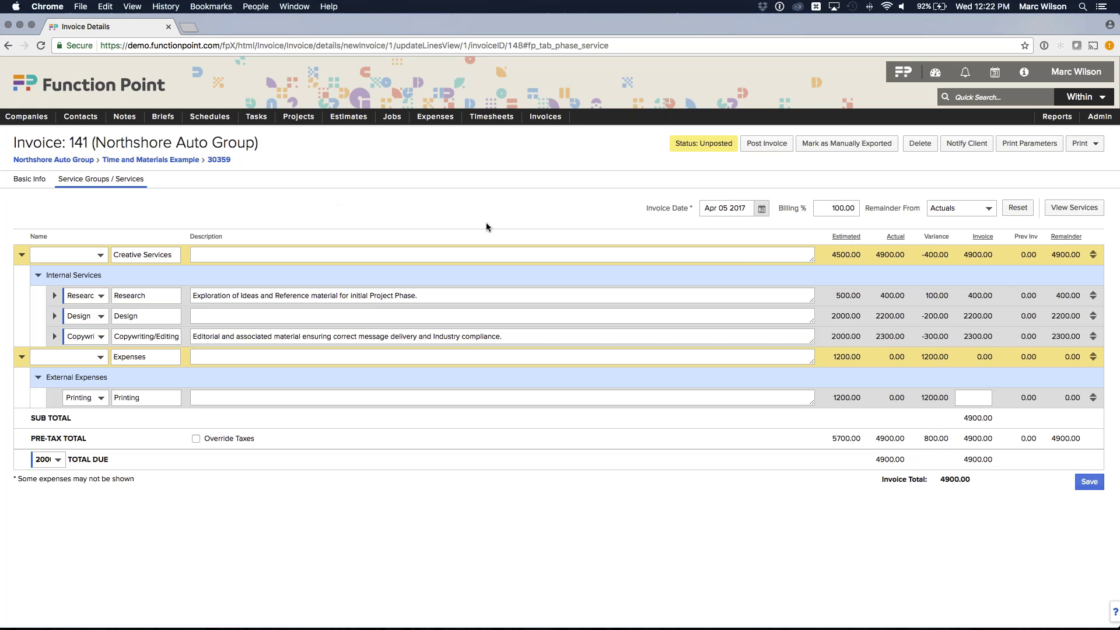
Clear the calculated invoice amounts and enter 1000 for Research, 5000 for Design and 10 for Copywriting/Editing.
click(985, 239)
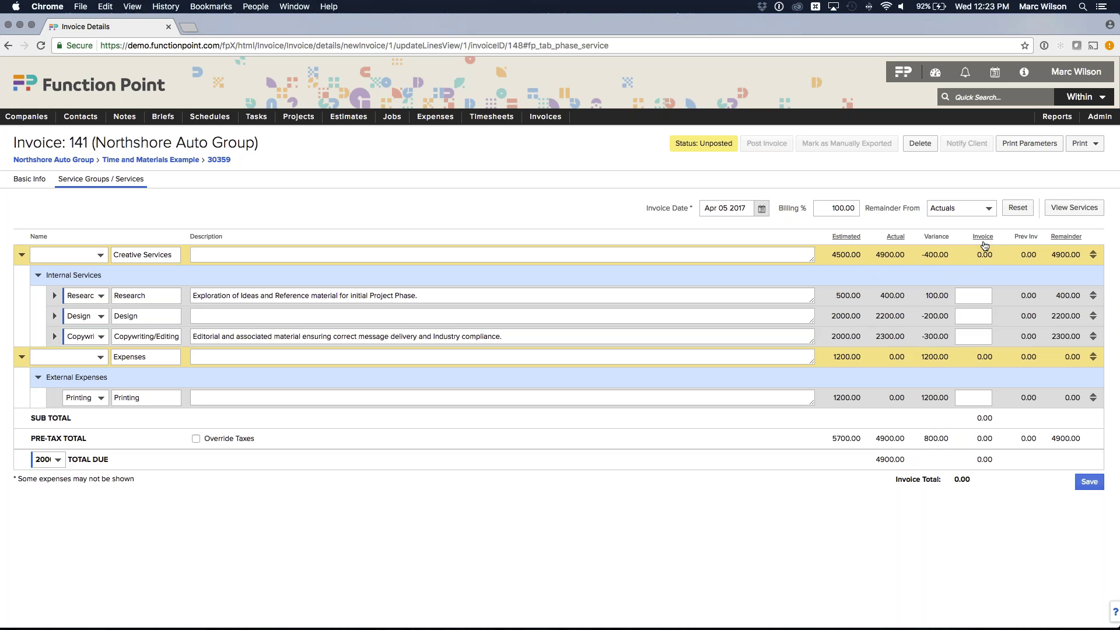
click(985, 295)
text(1000)
click(989, 316)
text(5000)
click(973, 335)
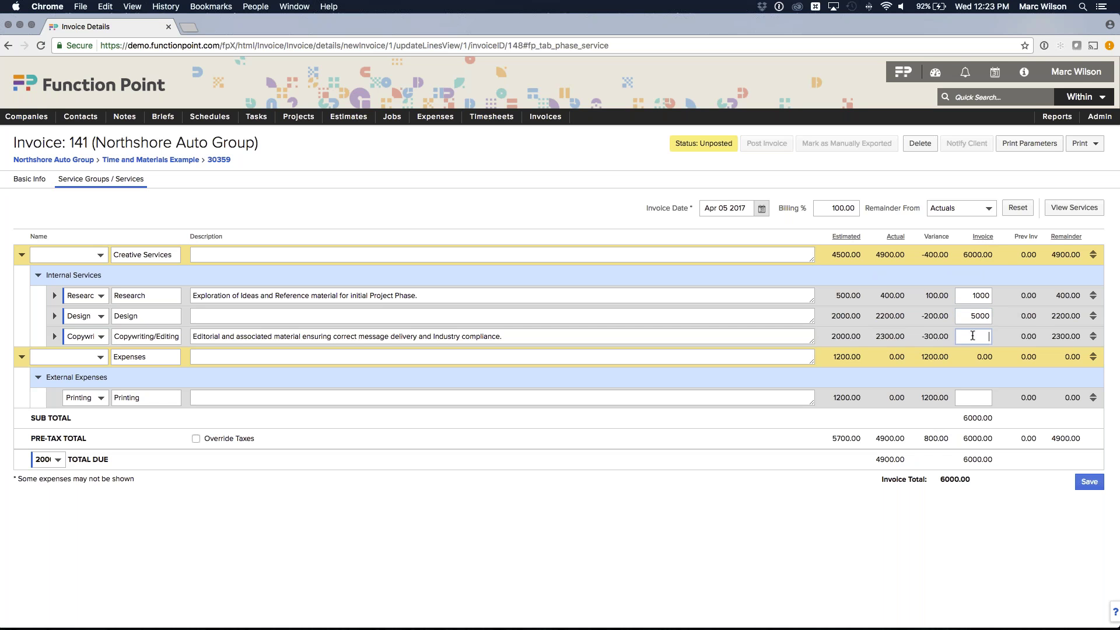
text(10)
Remove the manually entered invoice amounts from the Copywriting/Editing, Design and Research services.
click(940, 336)
key(Tab)
key(BackSpace)
key(shift+Tab)
key(BackSpace)
click(1009, 296)
key(shift+Tab)
click(1012, 287)
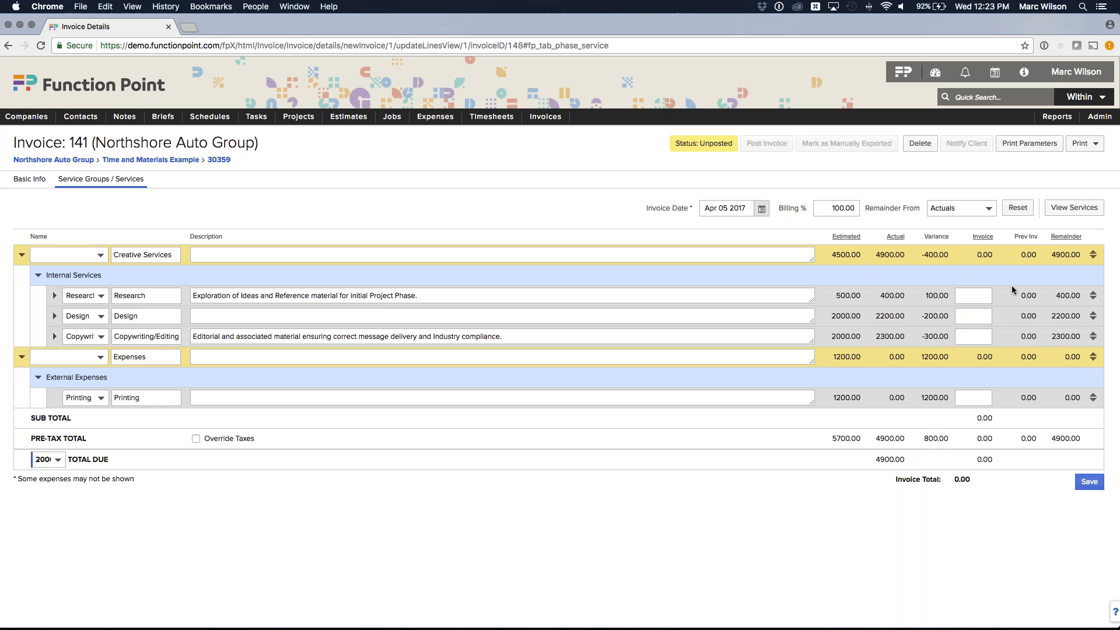
Fill all invoice amounts from the estimated values, and replace them with the actual values.
click(846, 237)
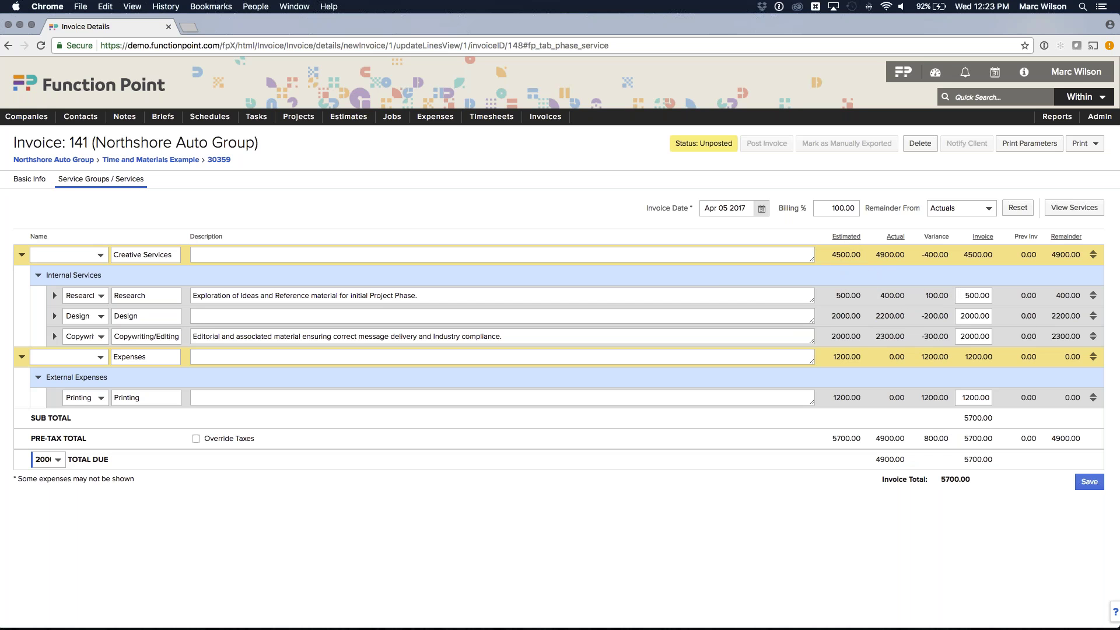
click(984, 296)
click(1004, 307)
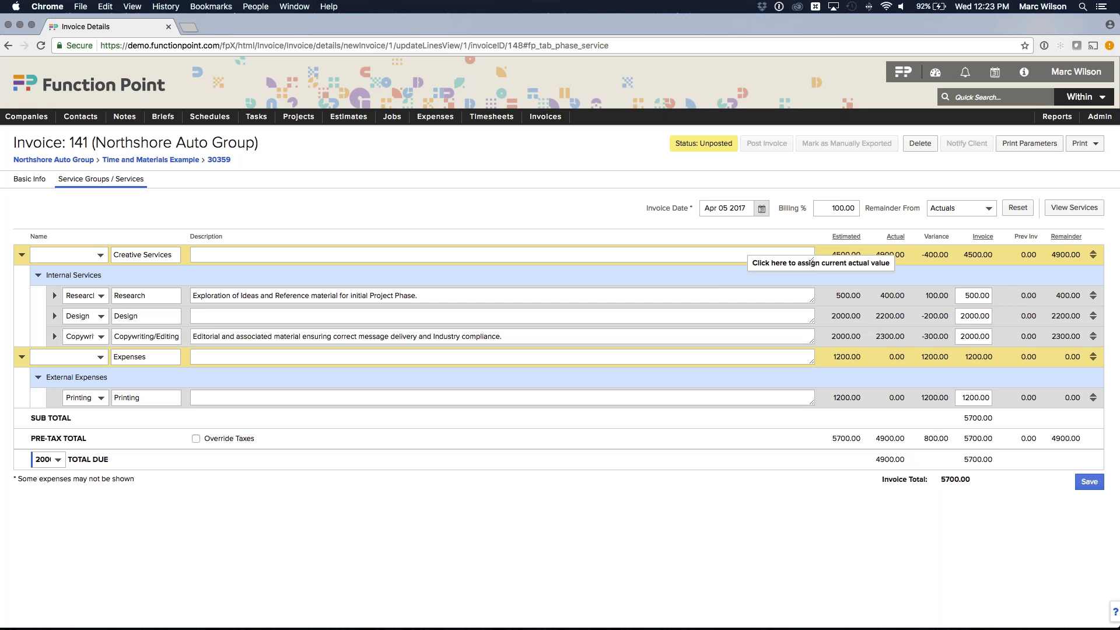
click(896, 237)
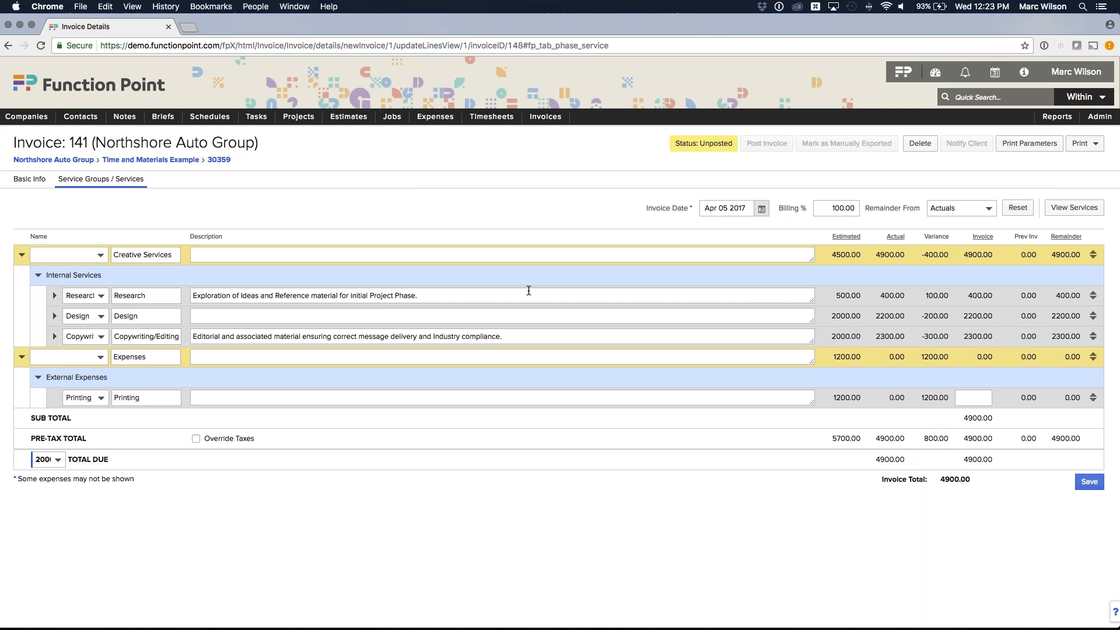
Override the Design service's timesheet entry with an invoice amount of 2000 and save the invoice.
click(54, 316)
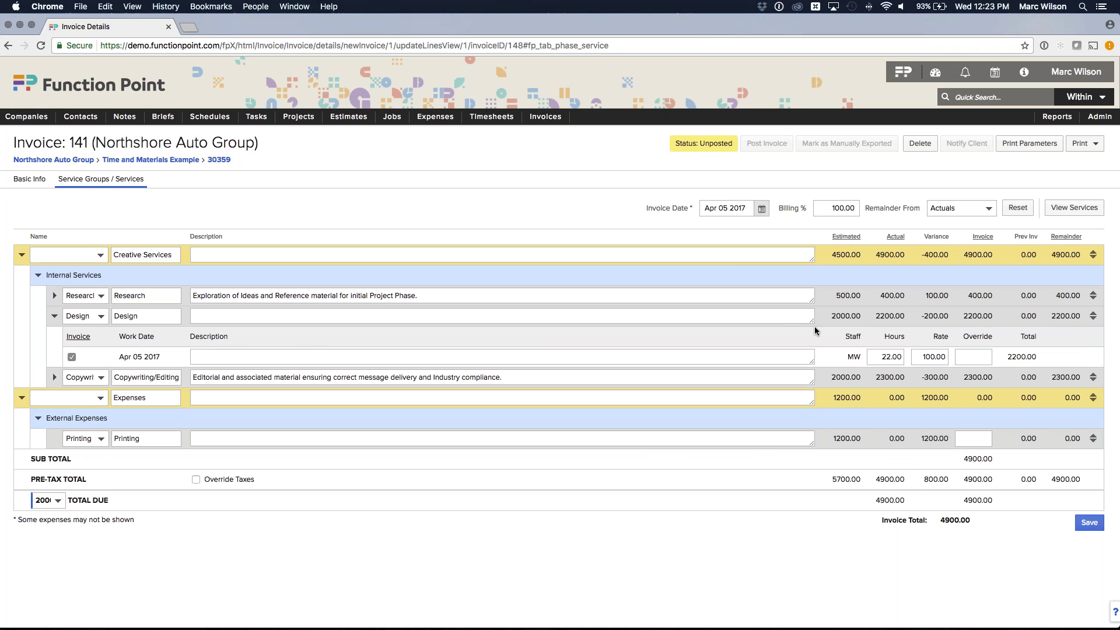
click(973, 356)
text(2000)
click(1012, 326)
click(54, 315)
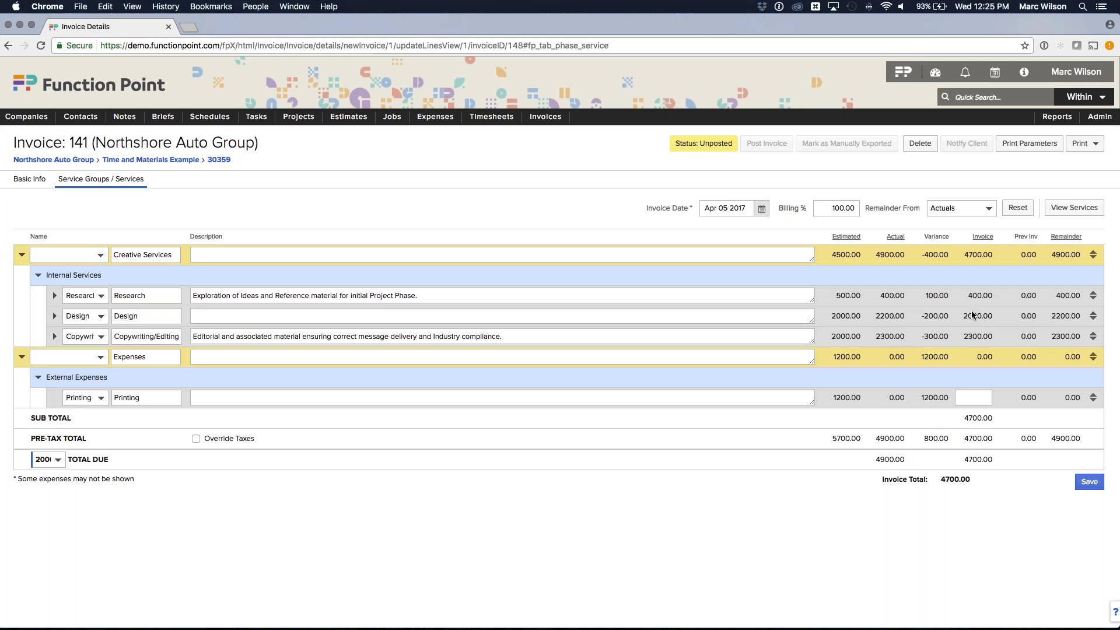
key(Return)
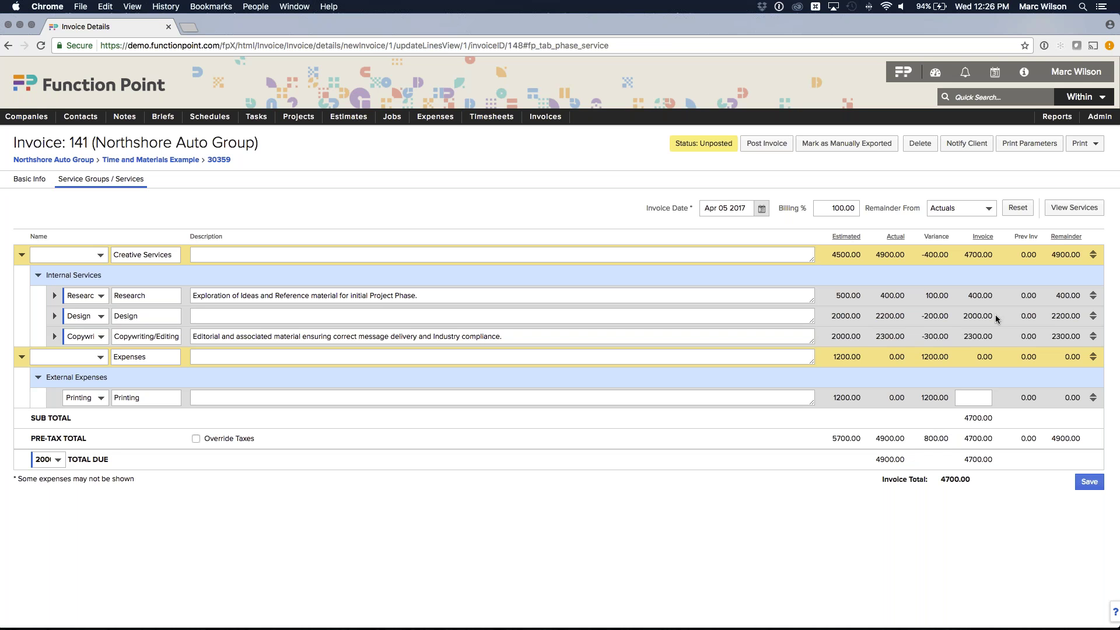
Open the invoice's Summary View printout, examine its scope of work and total due, and close it.
click(1080, 144)
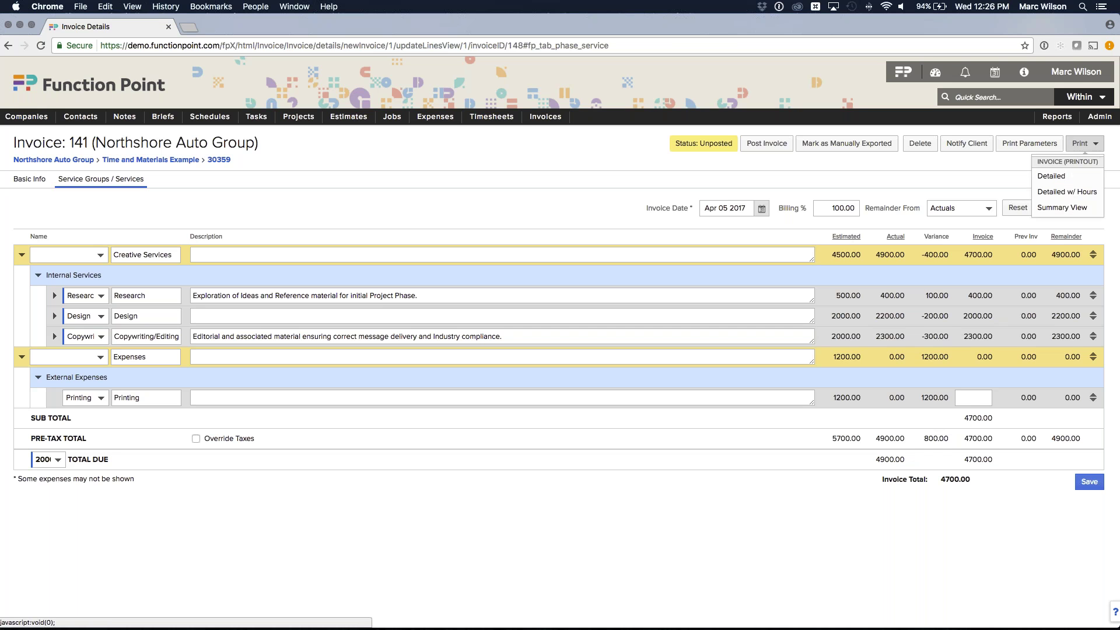
click(1062, 208)
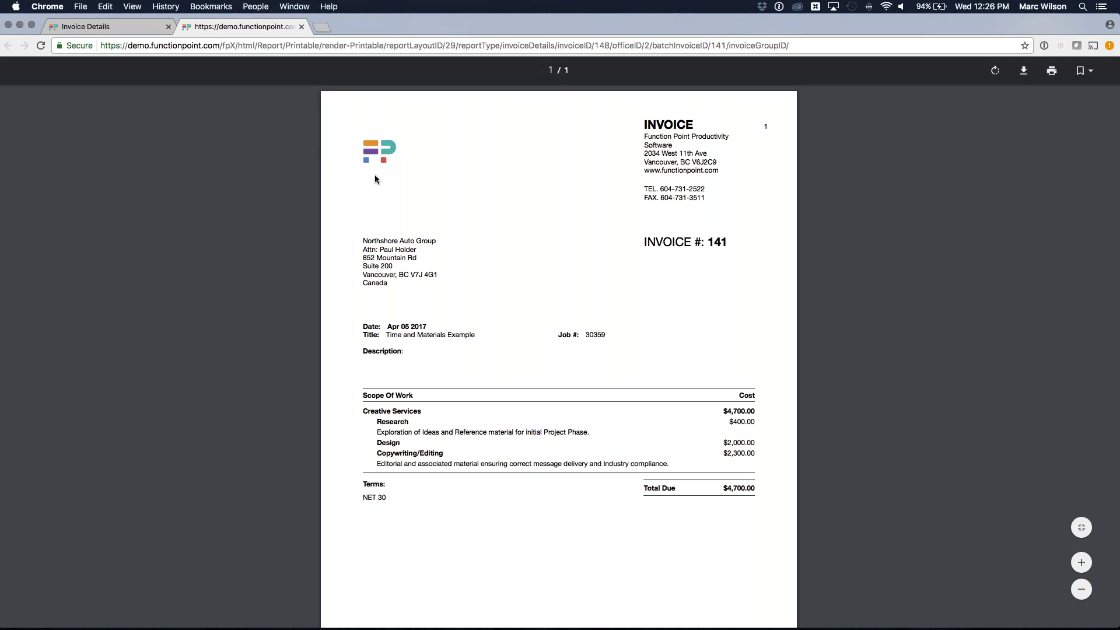
click(1082, 565)
click(1083, 565)
click(1082, 565)
scroll(949, 296, down, 2)
scroll(949, 297, down, 1)
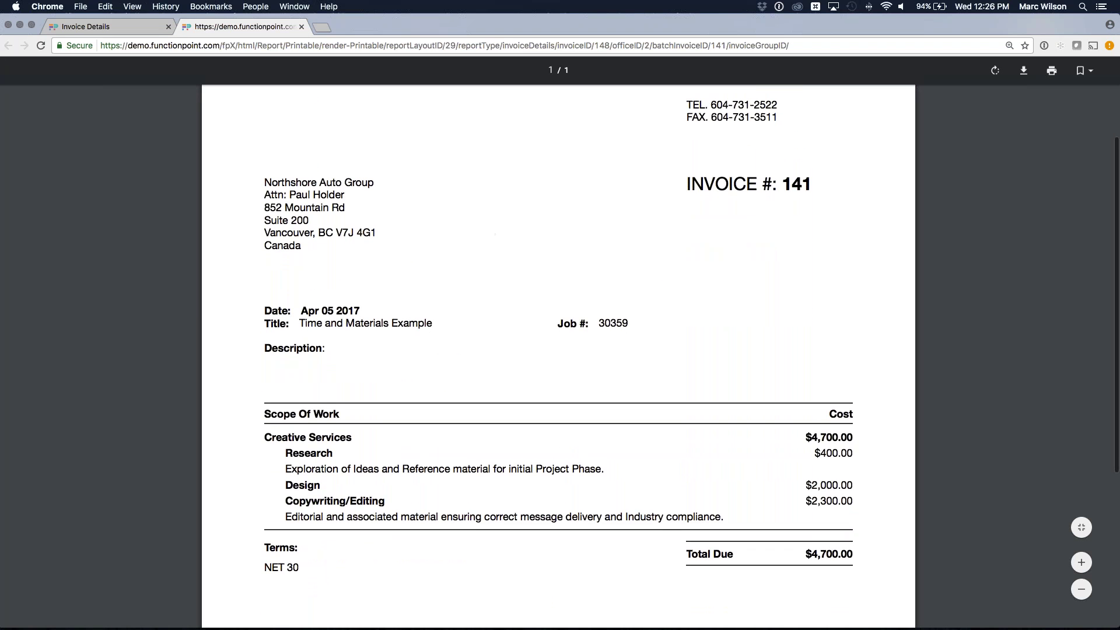
click(302, 27)
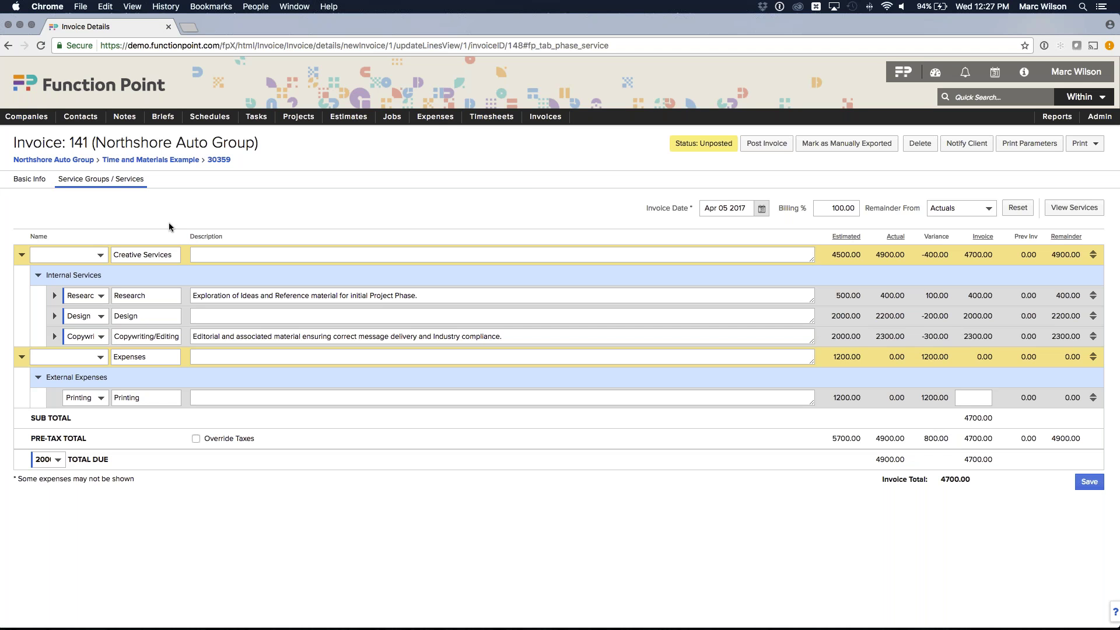
Save the invoice and check the Approved Invoice setting in its basic information.
click(1089, 482)
click(30, 179)
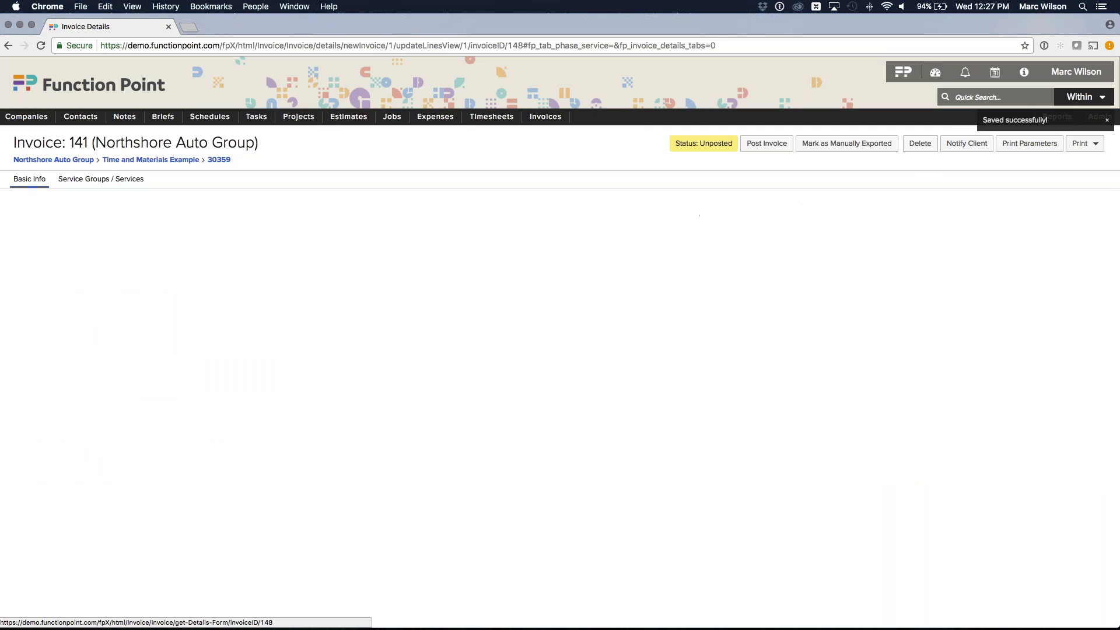
drag(63, 306, 120, 308)
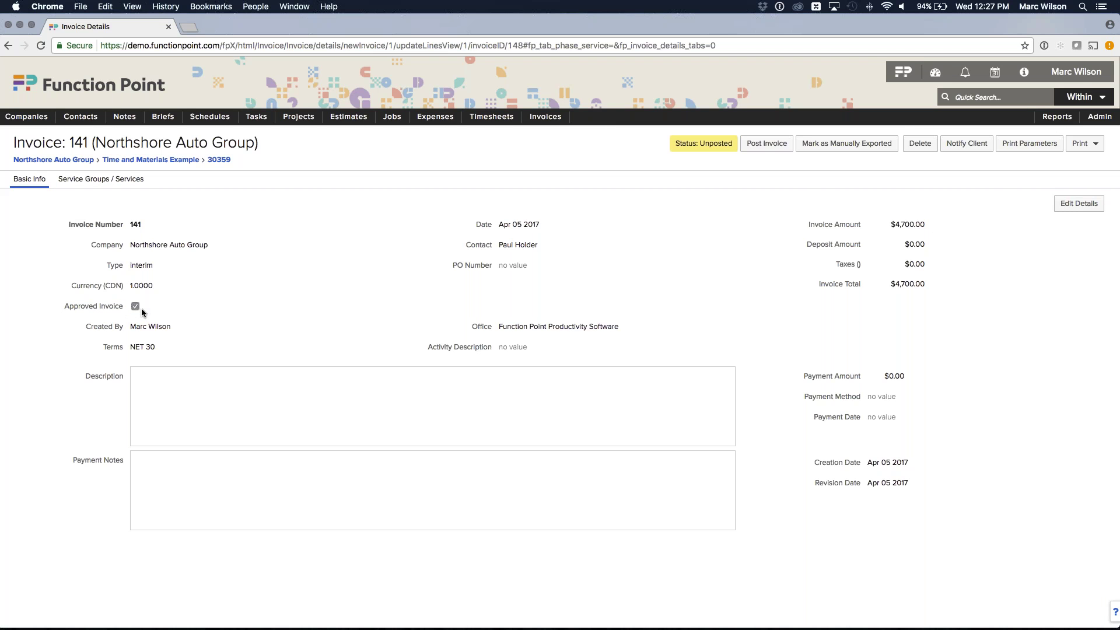
Remove the approval from the Northshore Auto Group invoice in its basic information.
drag(62, 306, 123, 308)
click(116, 309)
click(134, 307)
Open the invoice section of the System Preferences and examine the Invoice Approval Routine setting.
mouse_move(1092, 119)
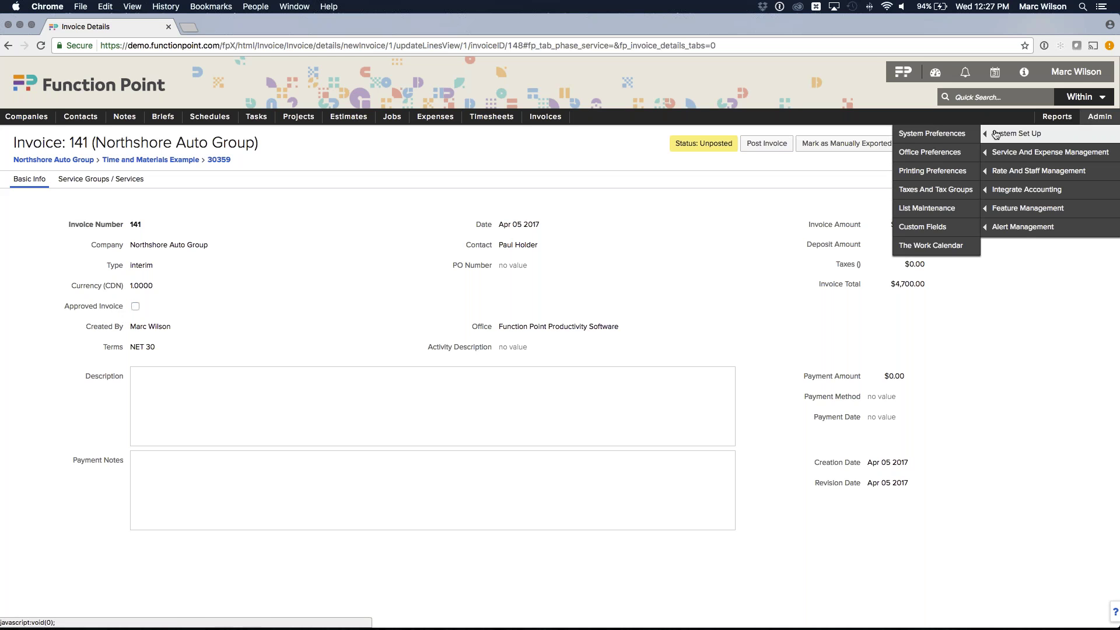
click(930, 135)
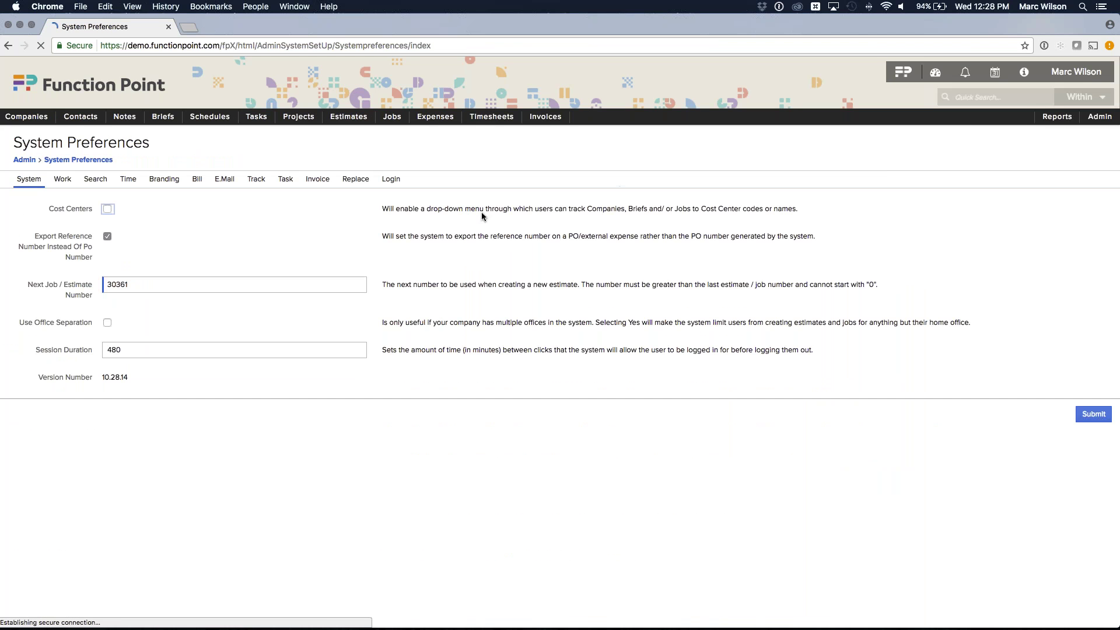
click(318, 179)
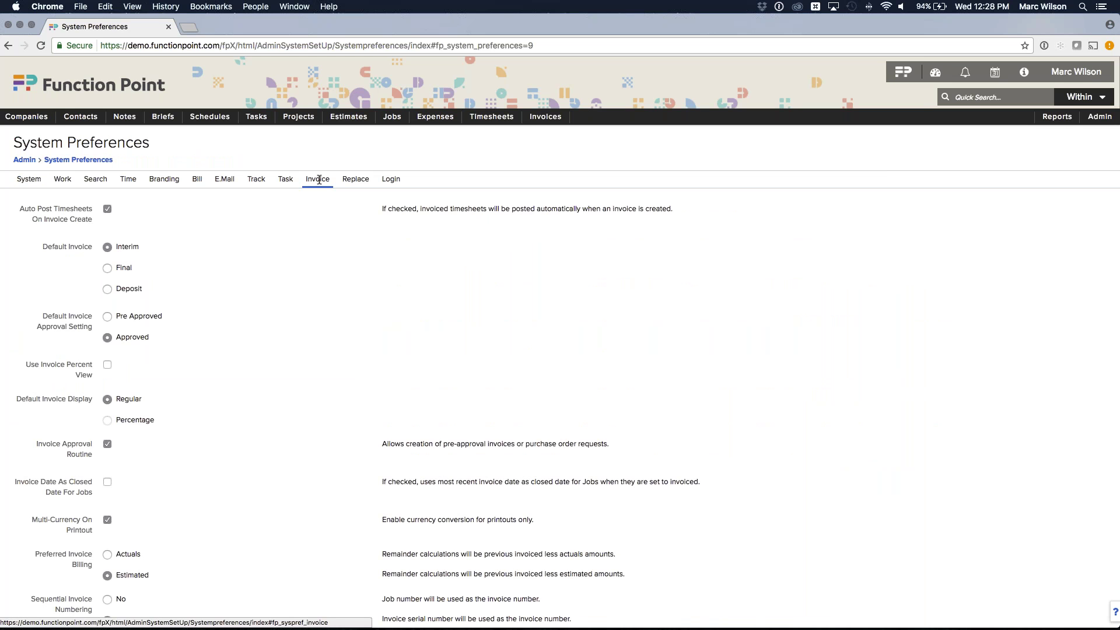
scroll(239, 219, down, 3)
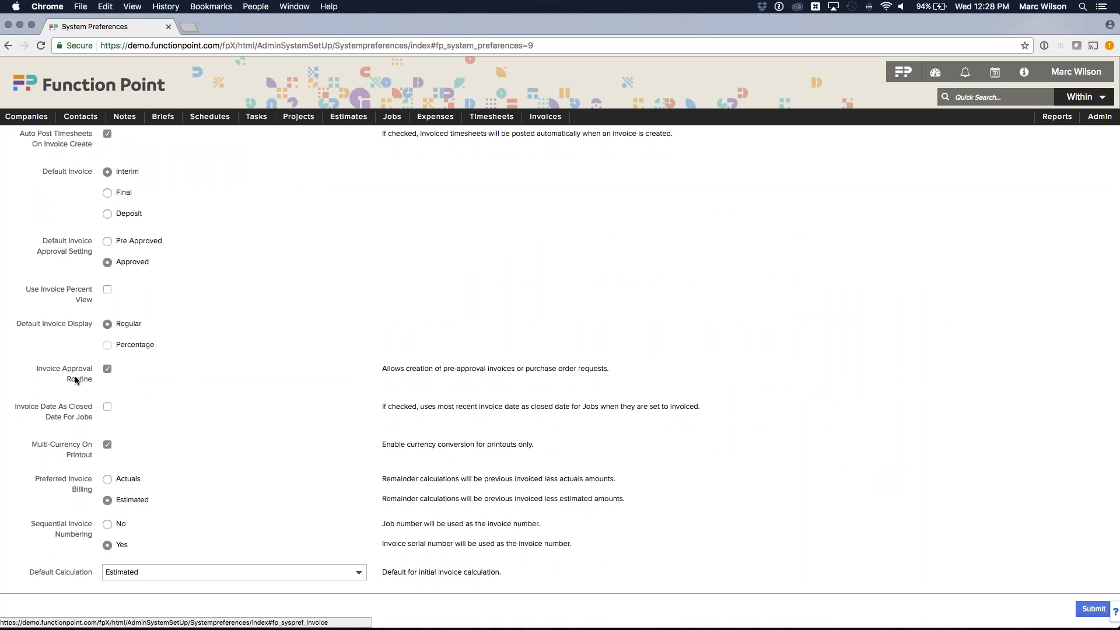
drag(37, 365, 90, 382)
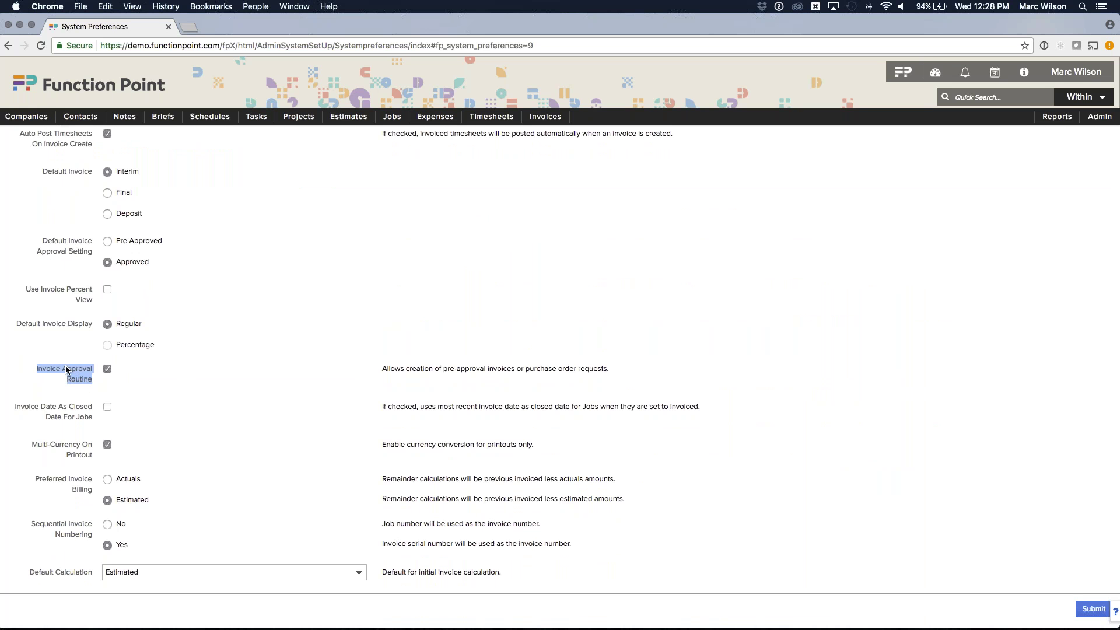
click(66, 369)
scroll(87, 372, up, 1)
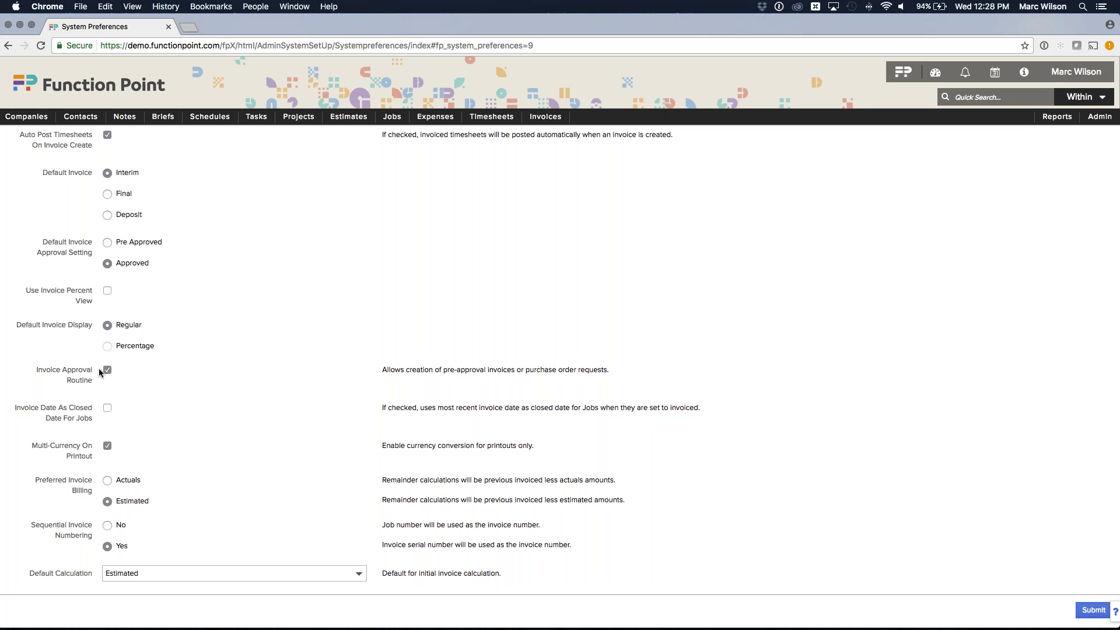
Set the Default Invoice Approval Setting to Pre Approved and submit the preferences.
drag(41, 241, 85, 265)
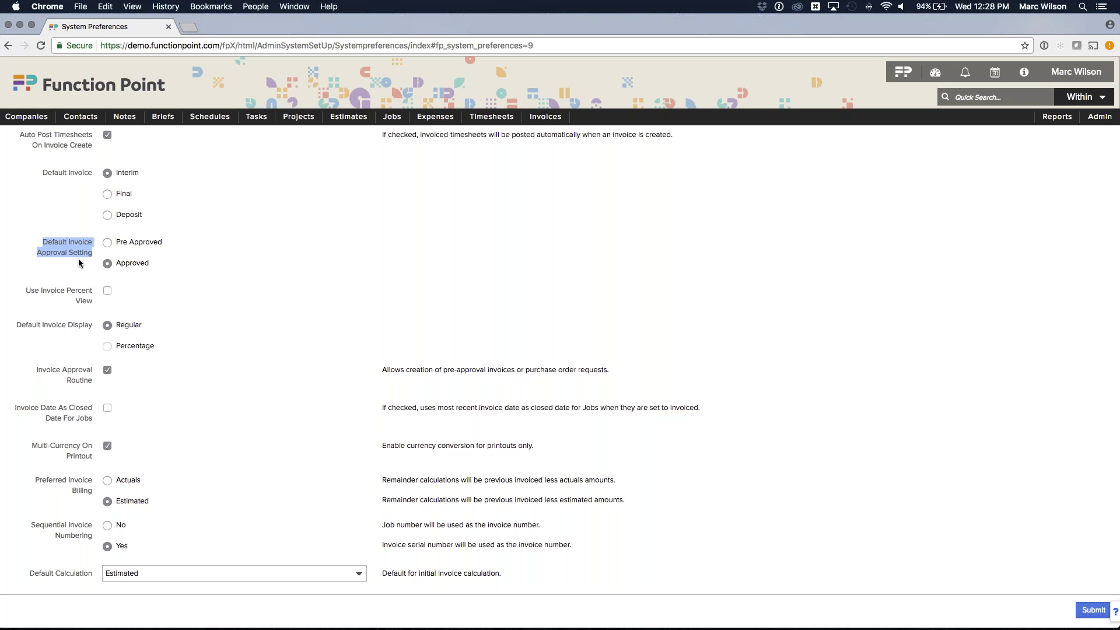
click(96, 250)
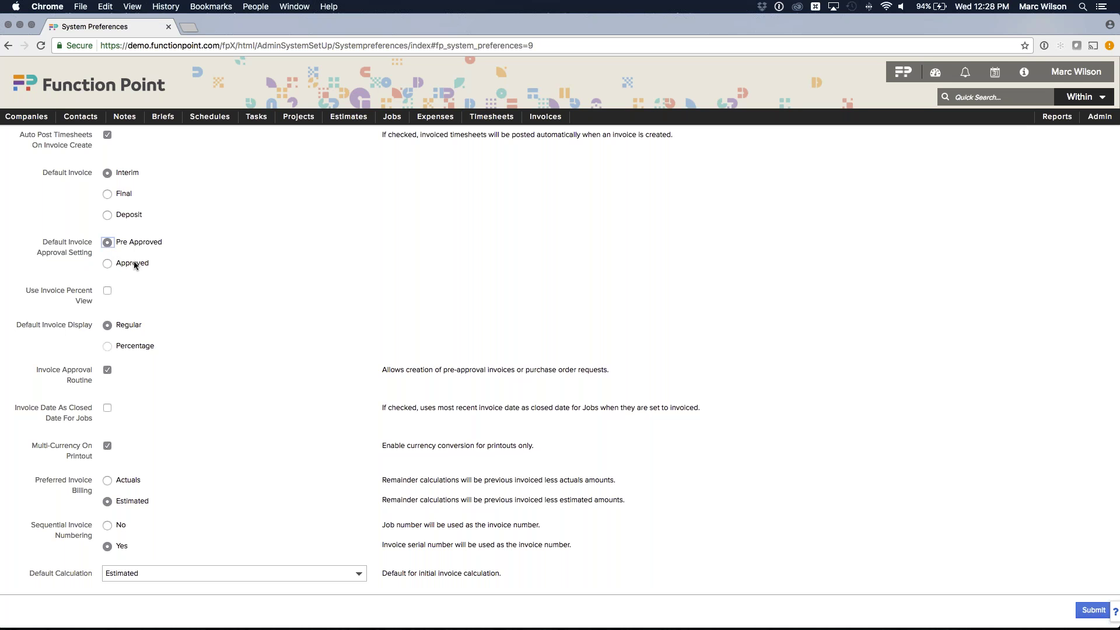
click(57, 240)
click(1093, 611)
scroll(432, 279, up, 3)
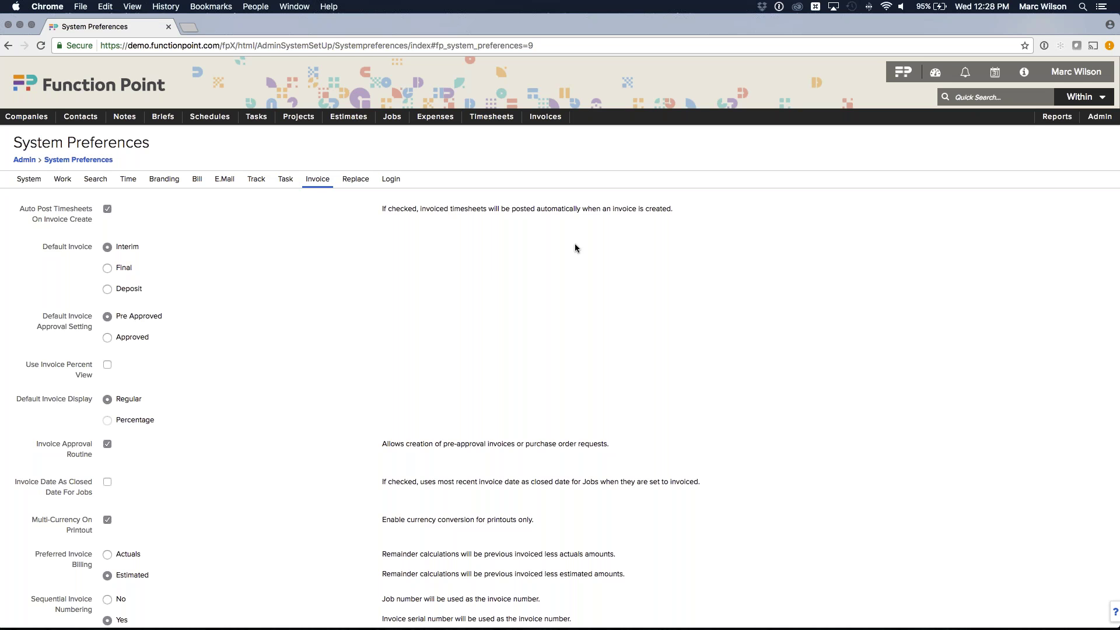
Find all invoices whose Approved Invoice value is No.
click(549, 134)
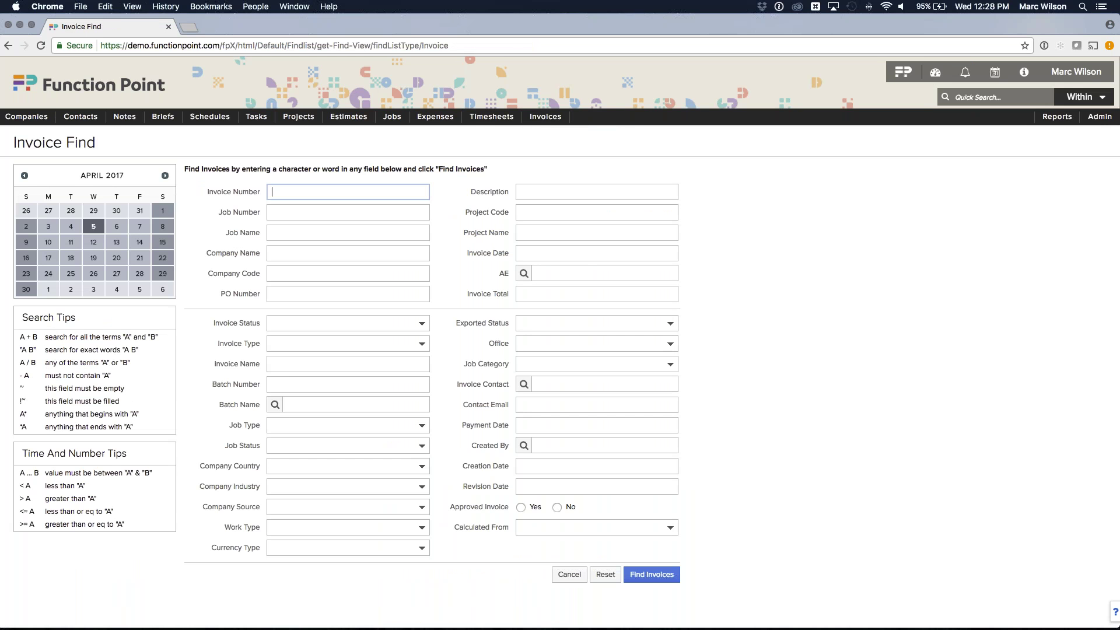
drag(451, 507, 510, 506)
click(557, 507)
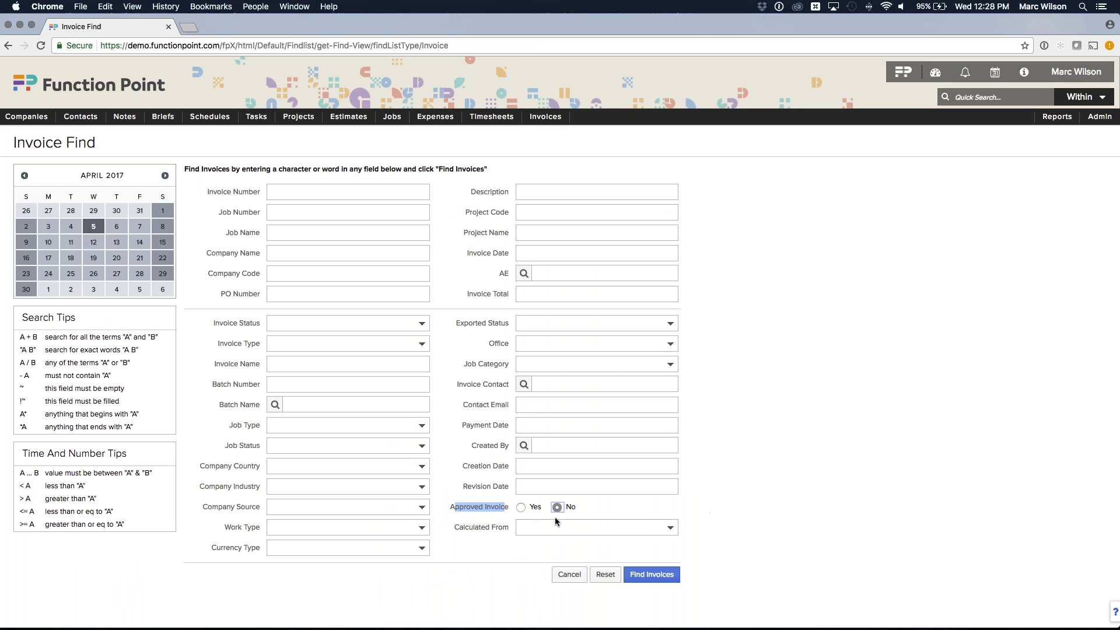
click(656, 574)
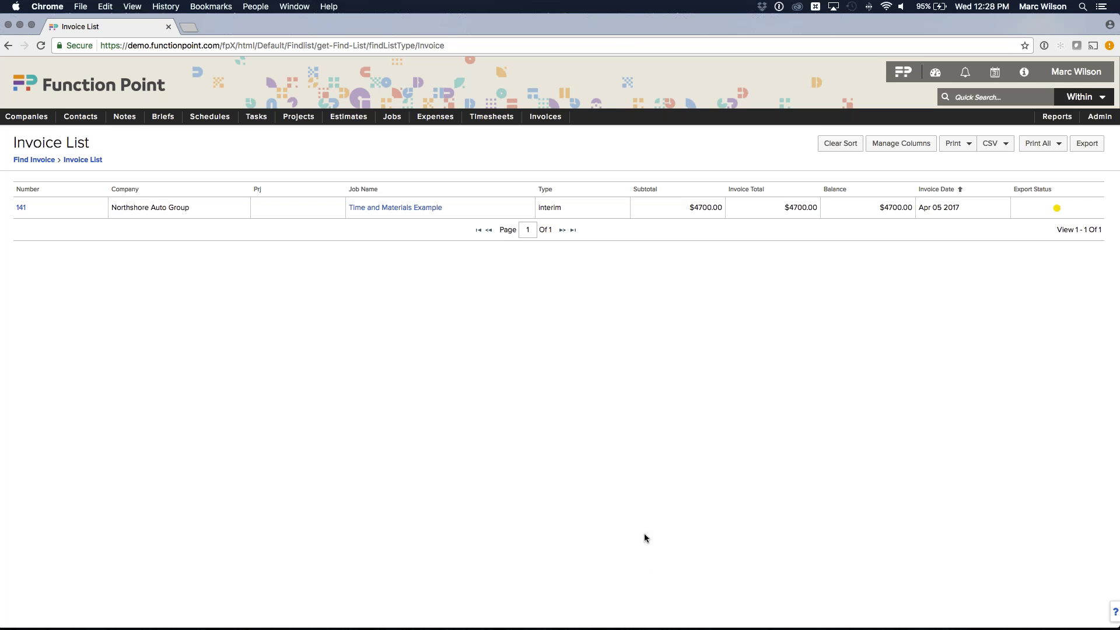
Open the Time and Materials Example invoice from the list, check its services, and mark it as an approved invoice.
click(415, 208)
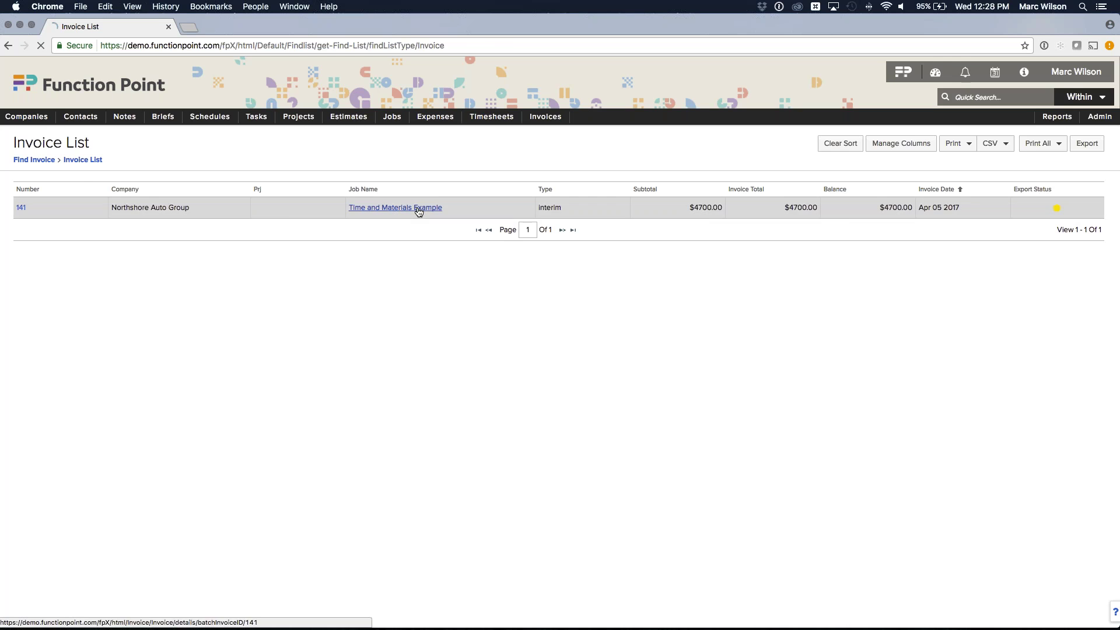
click(100, 178)
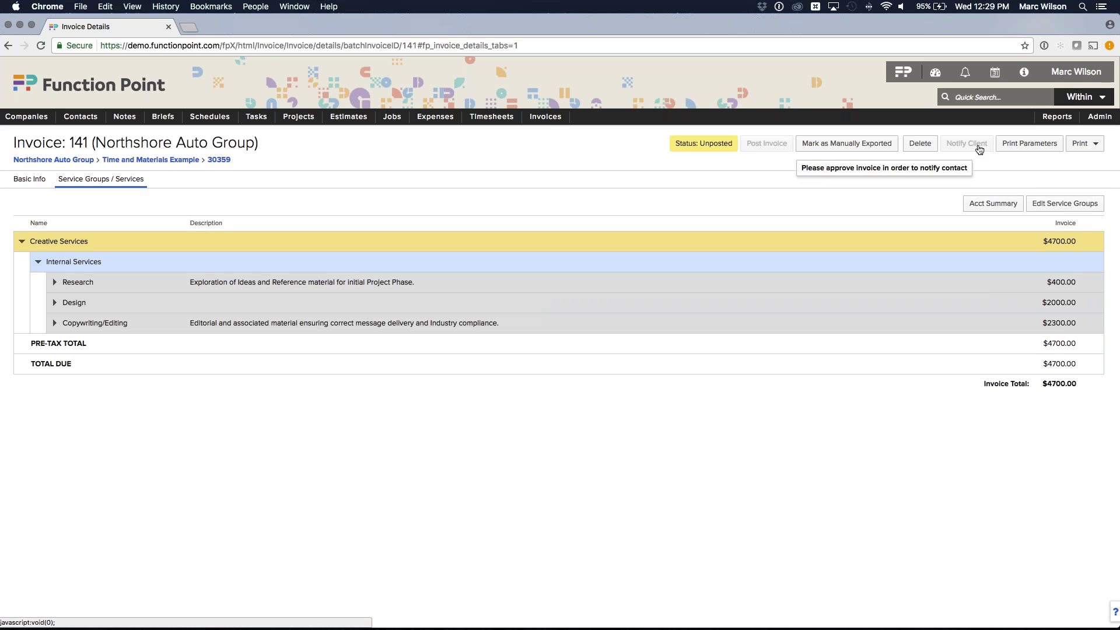
click(30, 182)
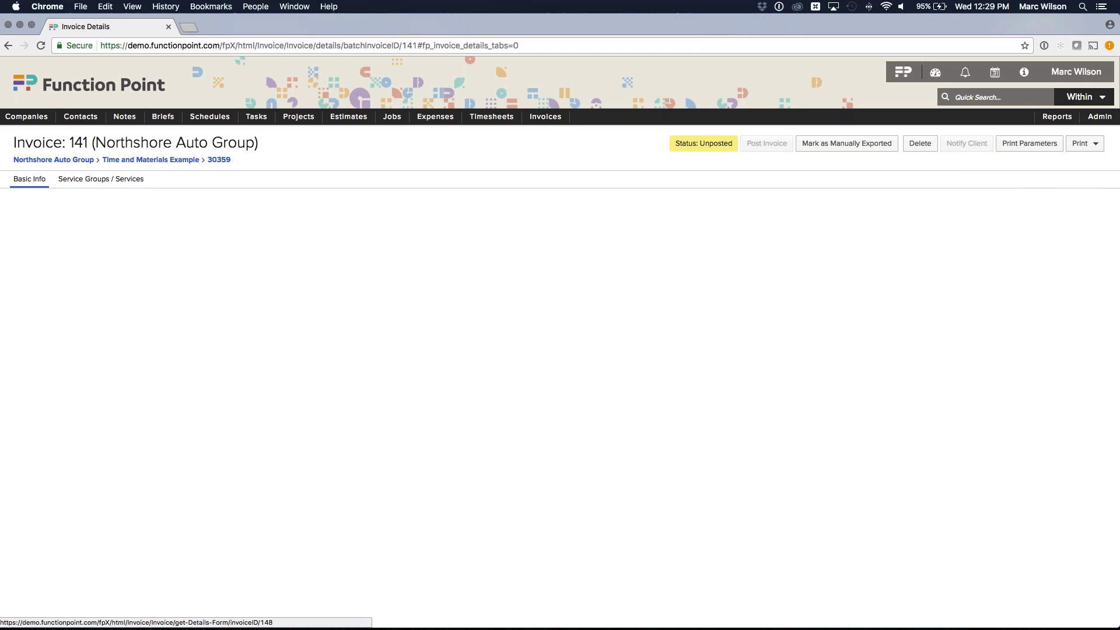
click(135, 307)
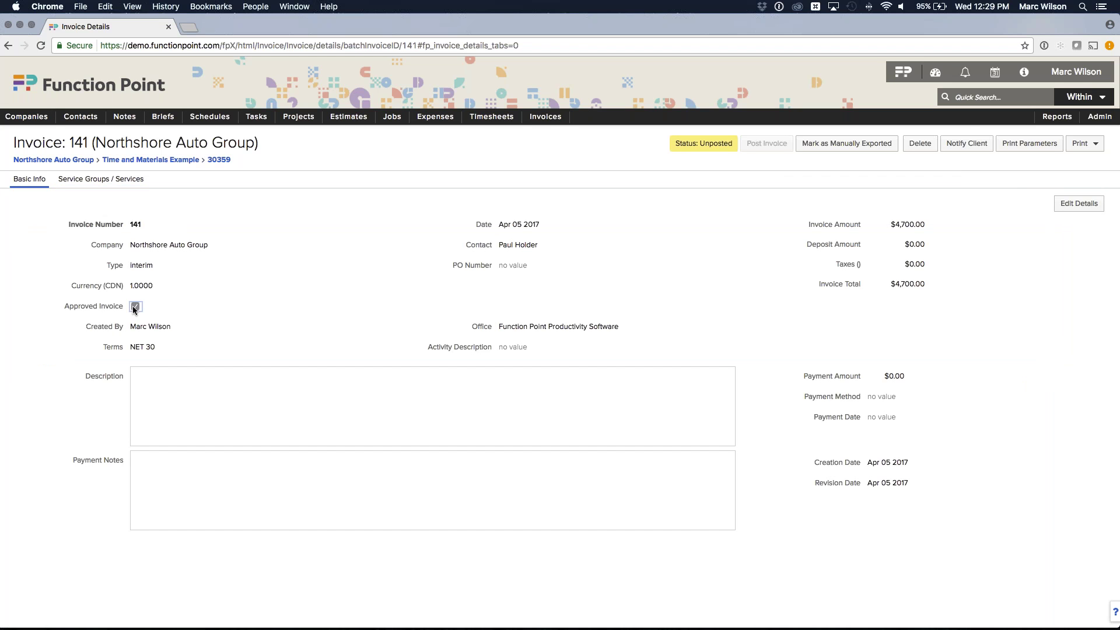
Open the invoice's client notification, examine its contacts, subject and message content, and cancel it without sending.
click(100, 179)
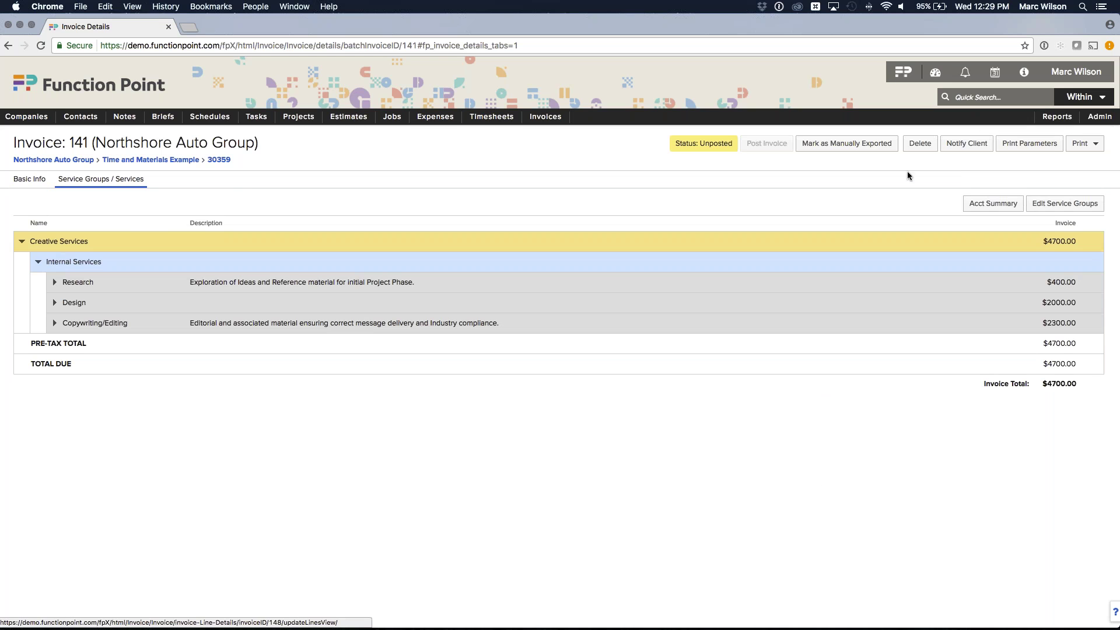
click(966, 143)
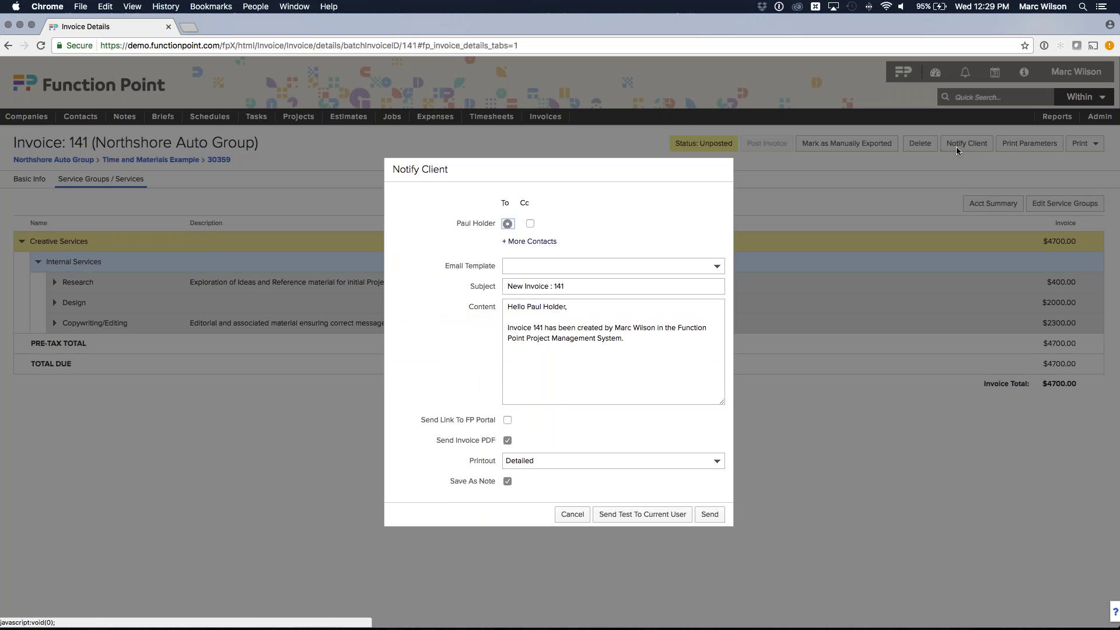
click(528, 241)
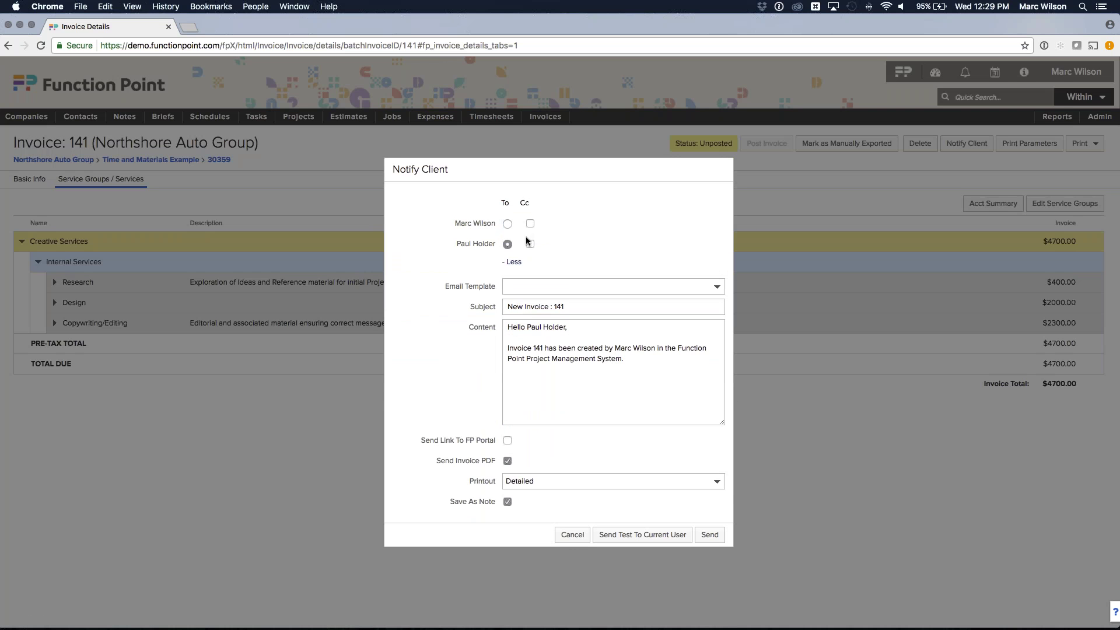
click(514, 262)
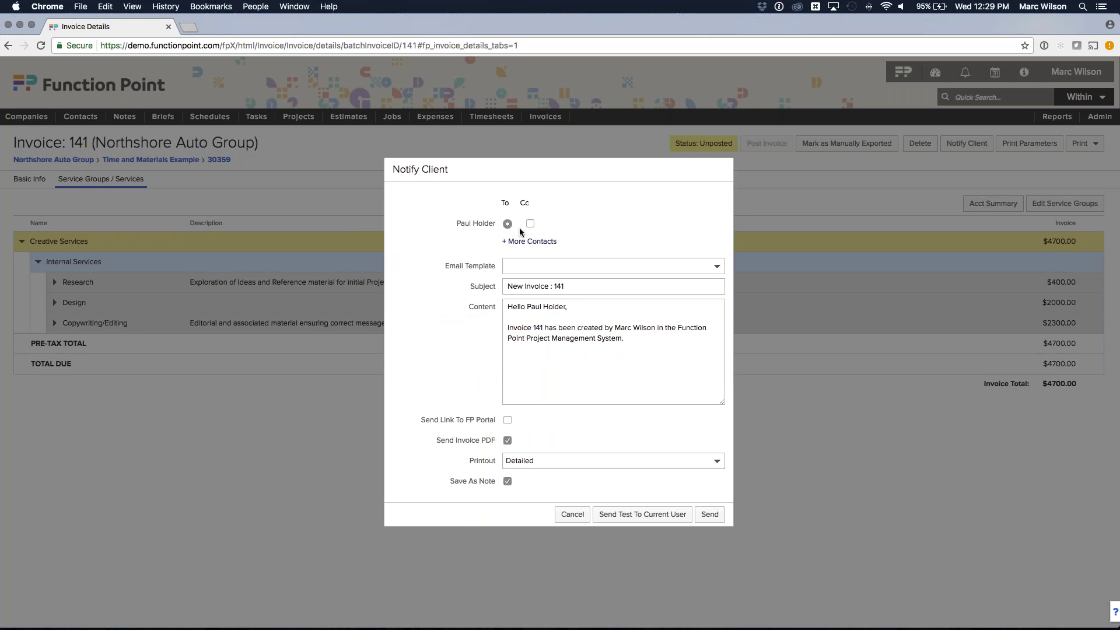
click(583, 286)
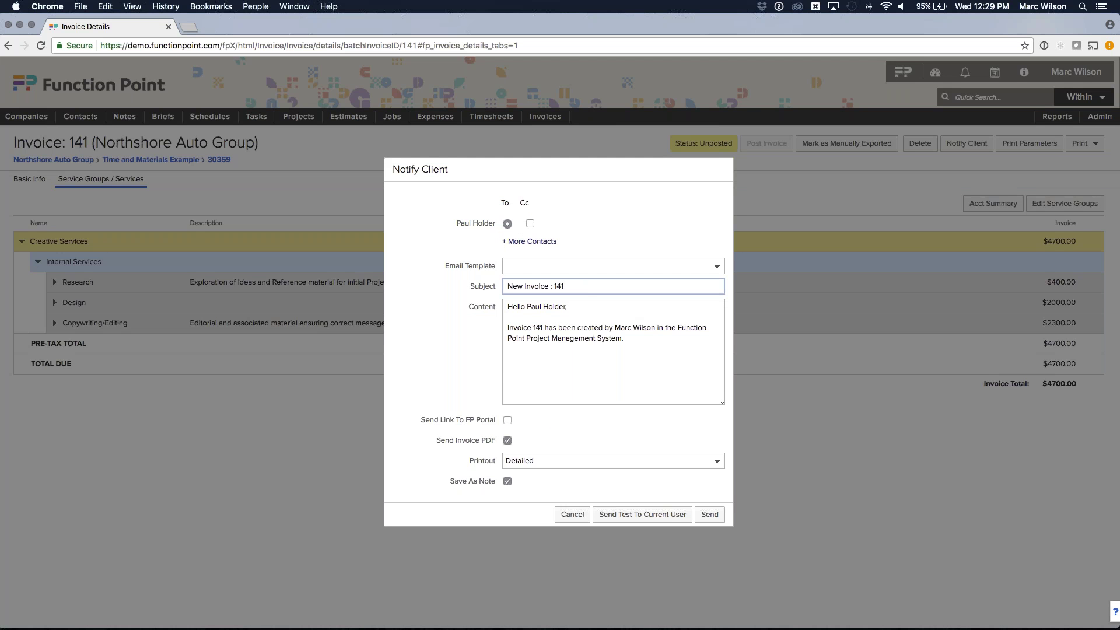
click(537, 337)
click(456, 332)
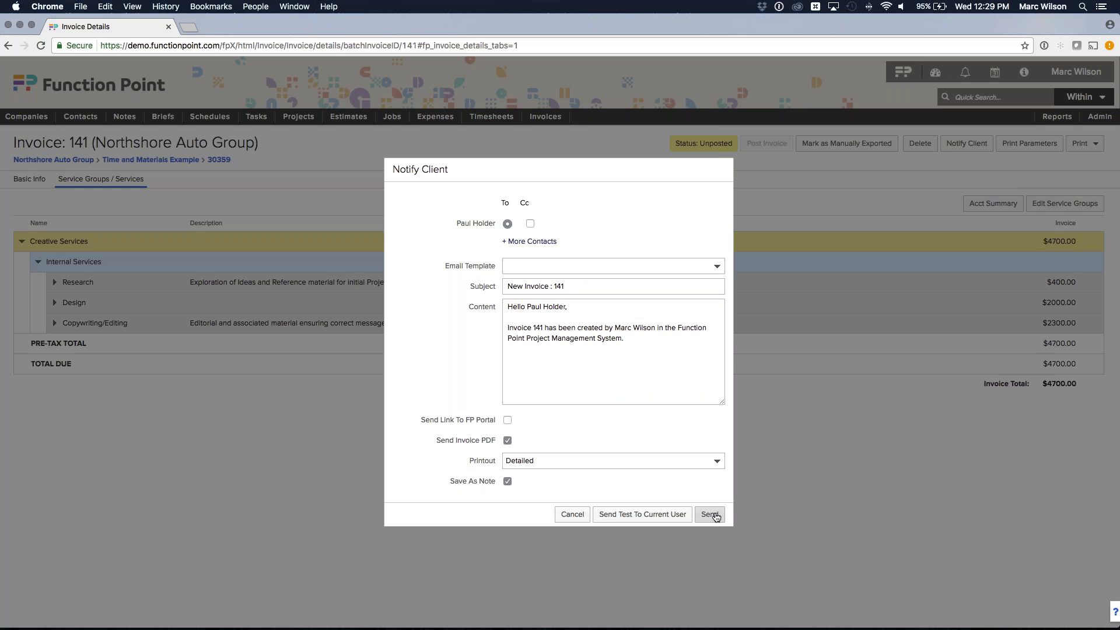
click(562, 516)
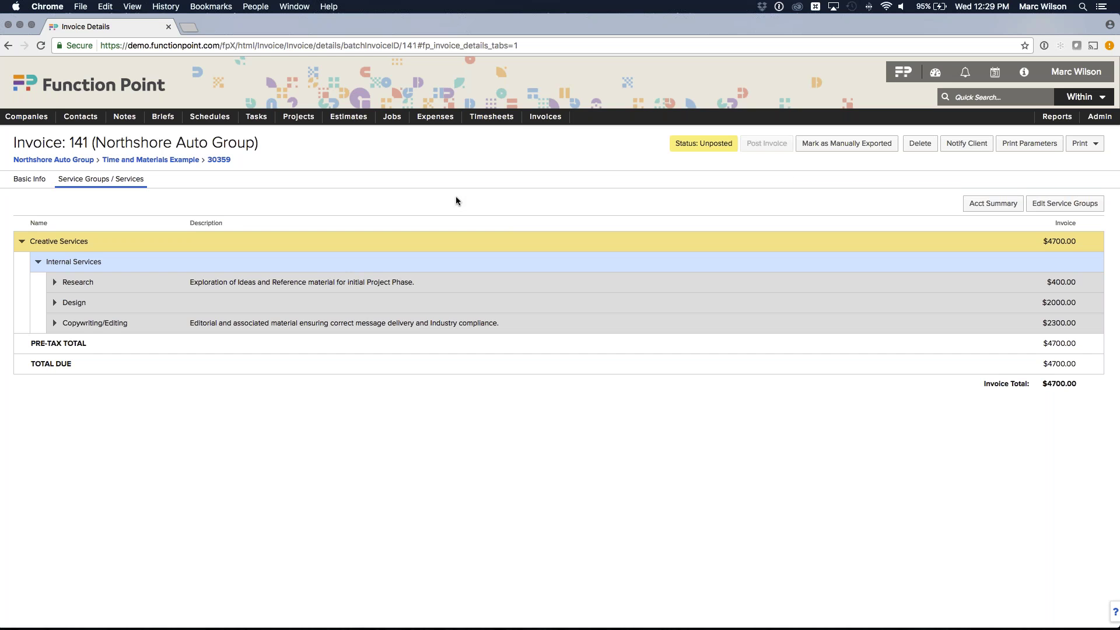
Reopen the client notification, examine its printout formats and Save As Note option, and close it without sending.
click(967, 143)
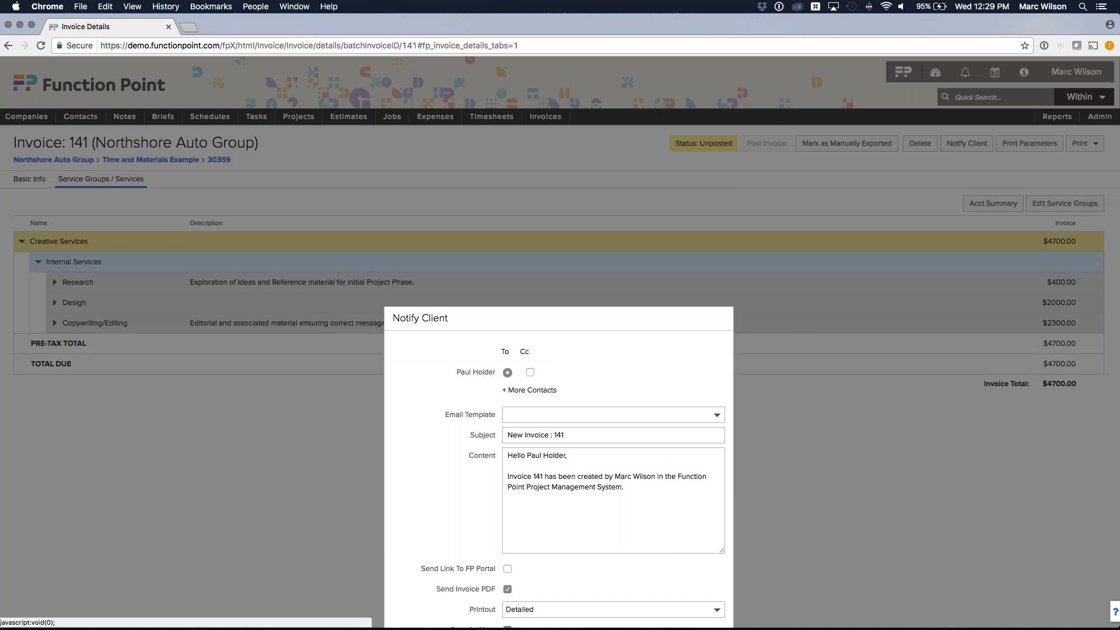
drag(469, 462, 499, 462)
click(537, 462)
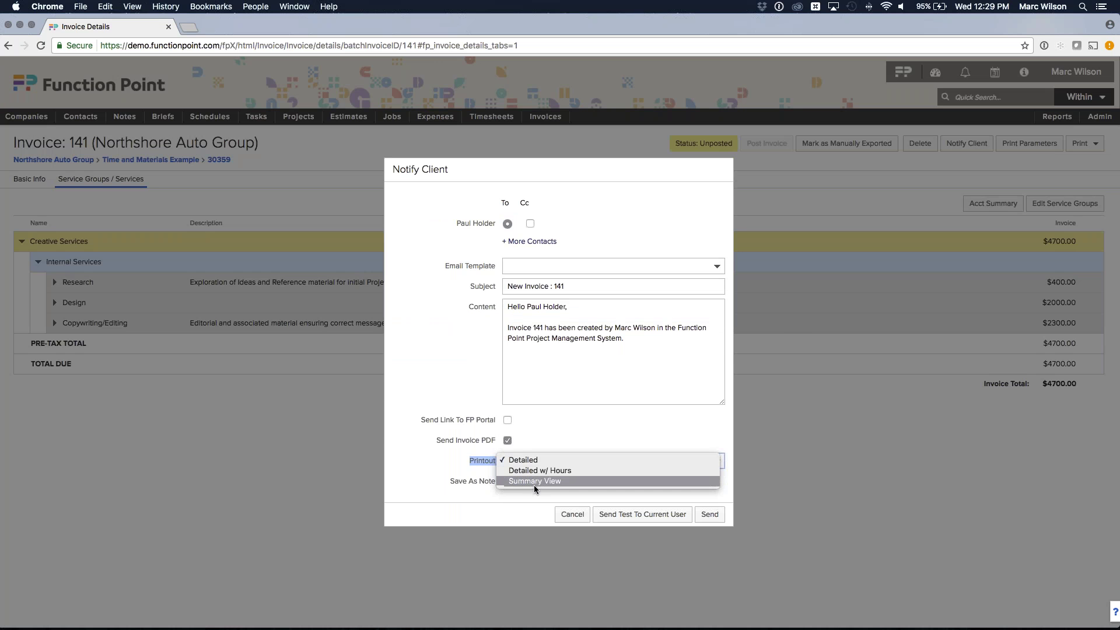
click(463, 481)
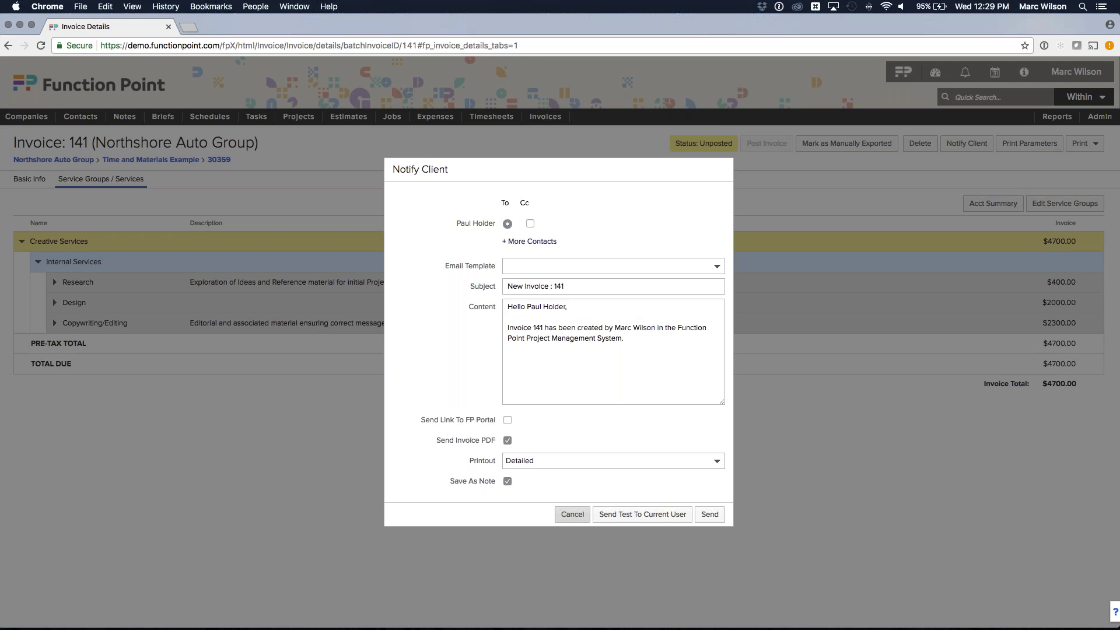
click(574, 515)
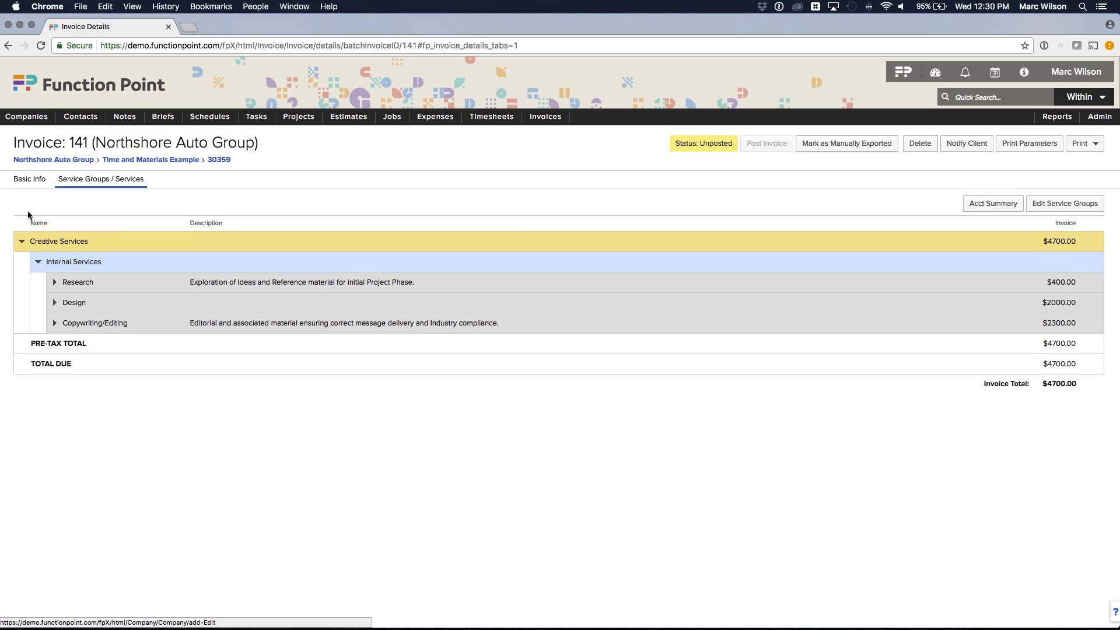
Check the invoice's basic information, and review the Default Invoice Approval Setting in the invoice section of the System Preferences.
click(30, 178)
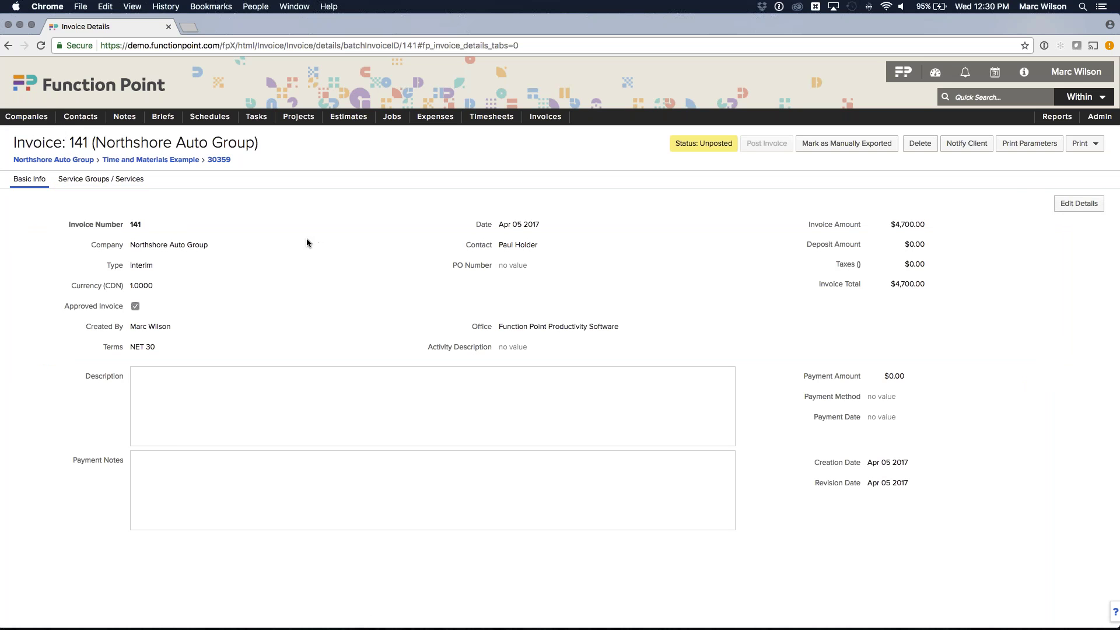
mouse_move(1091, 120)
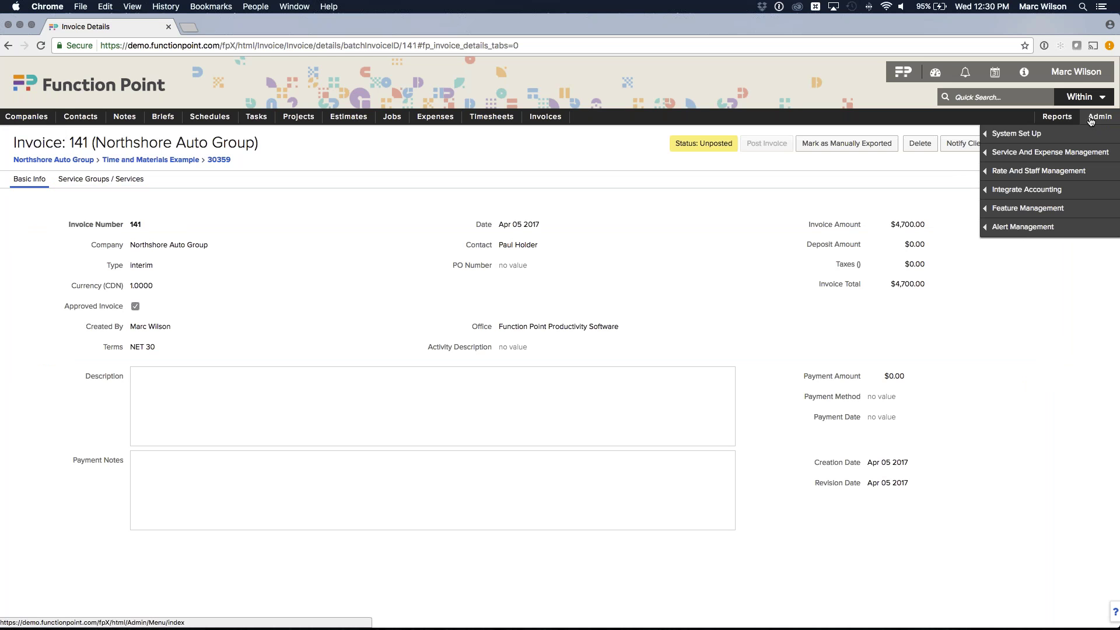
mouse_move(1015, 134)
click(933, 134)
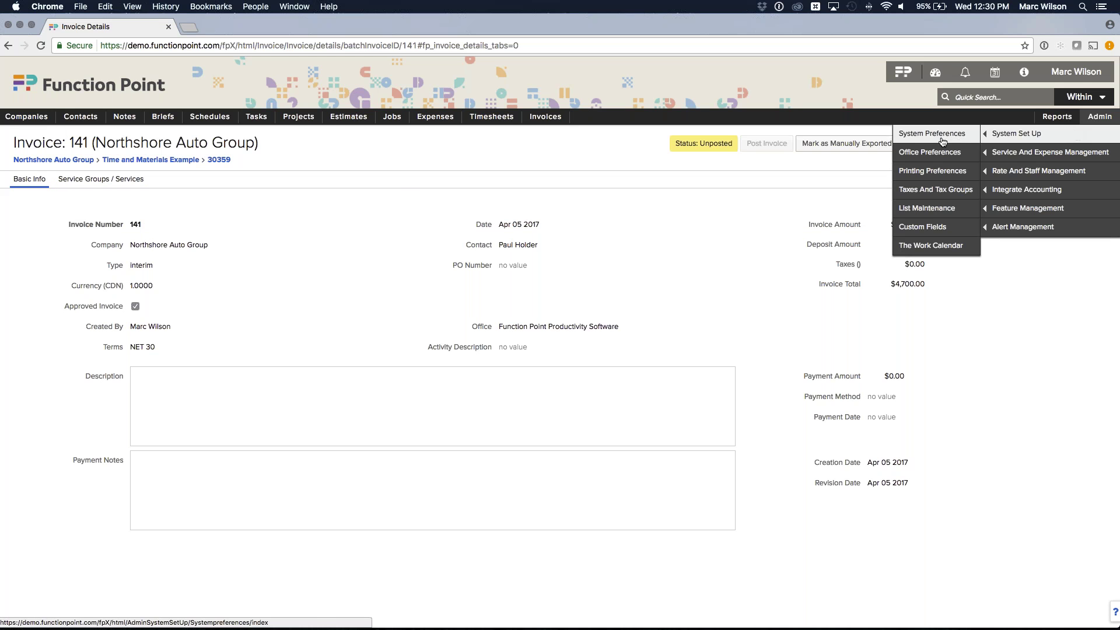
click(317, 179)
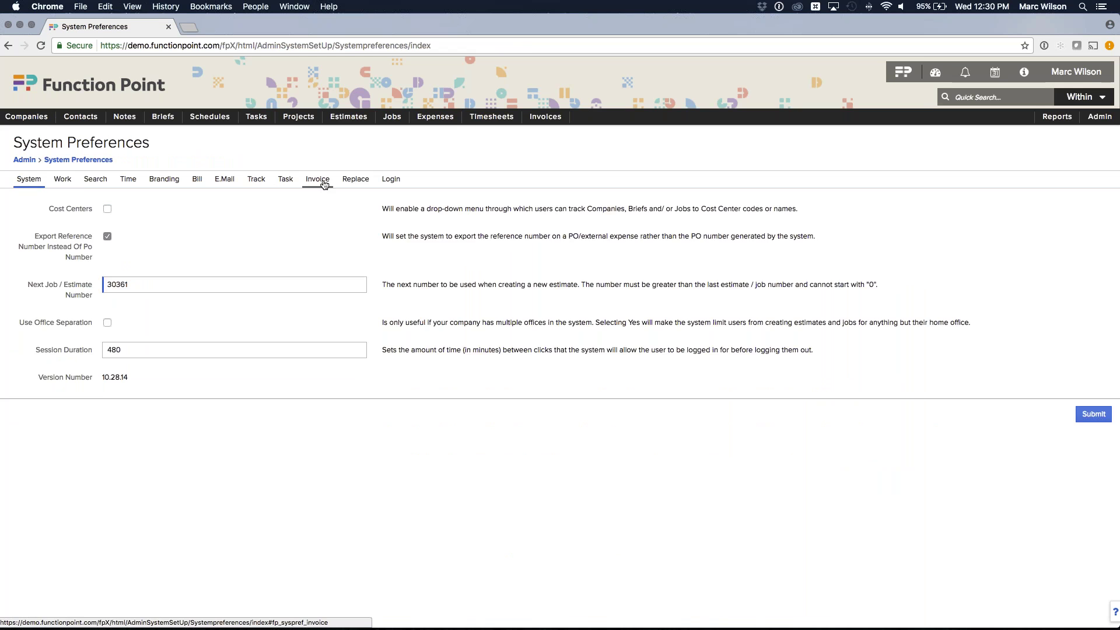
scroll(230, 272, down, 1)
scroll(231, 276, up, 1)
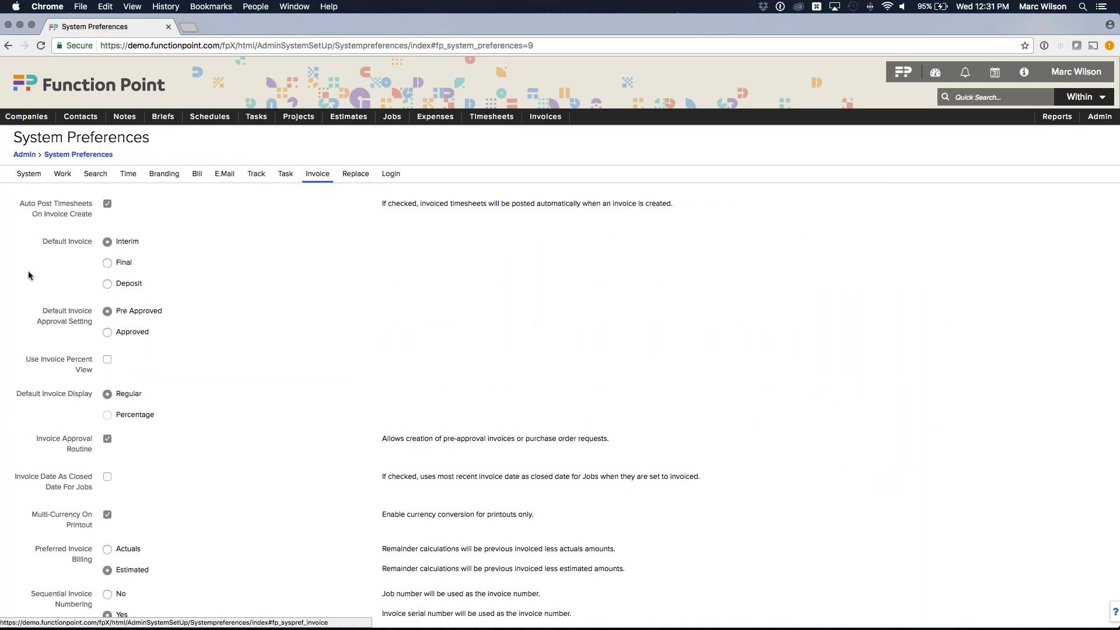
click(68, 304)
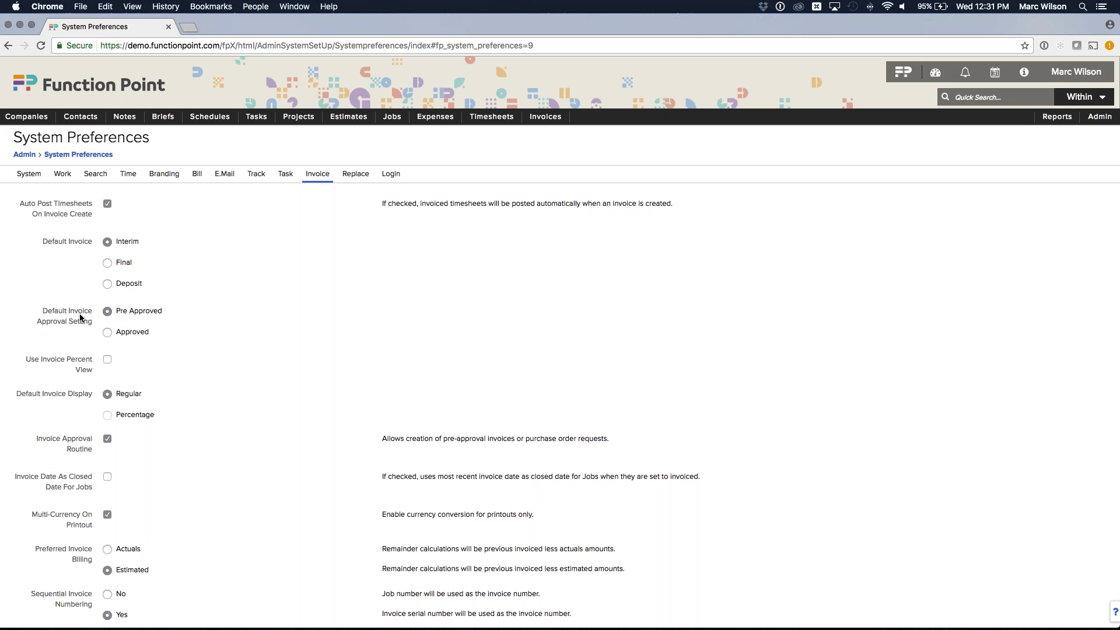
scroll(87, 318, down, 1)
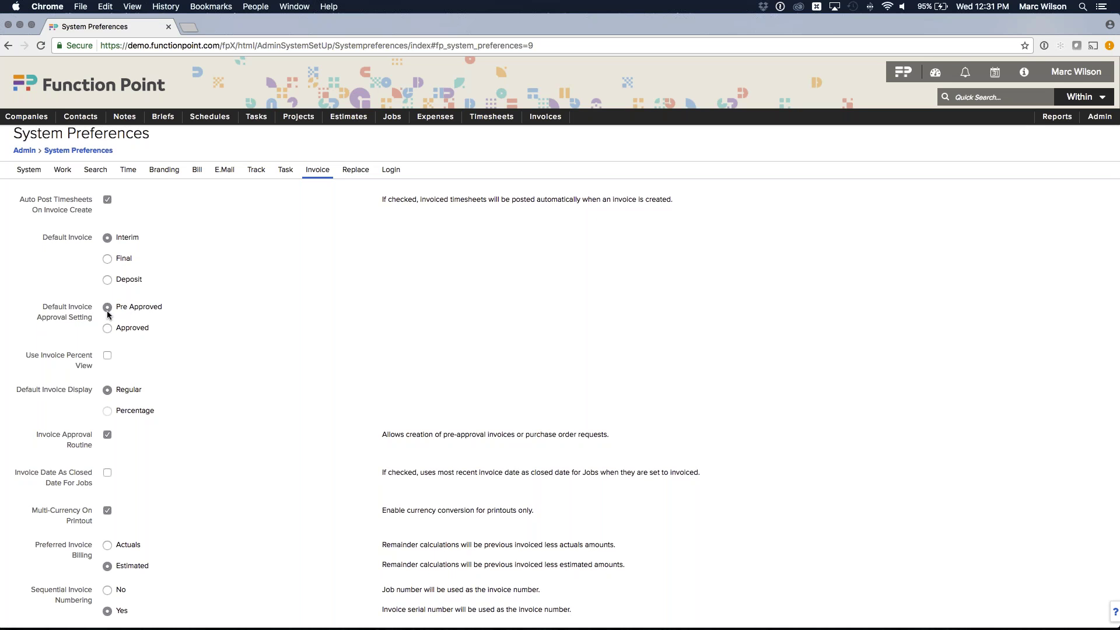
scroll(121, 308, up, 1)
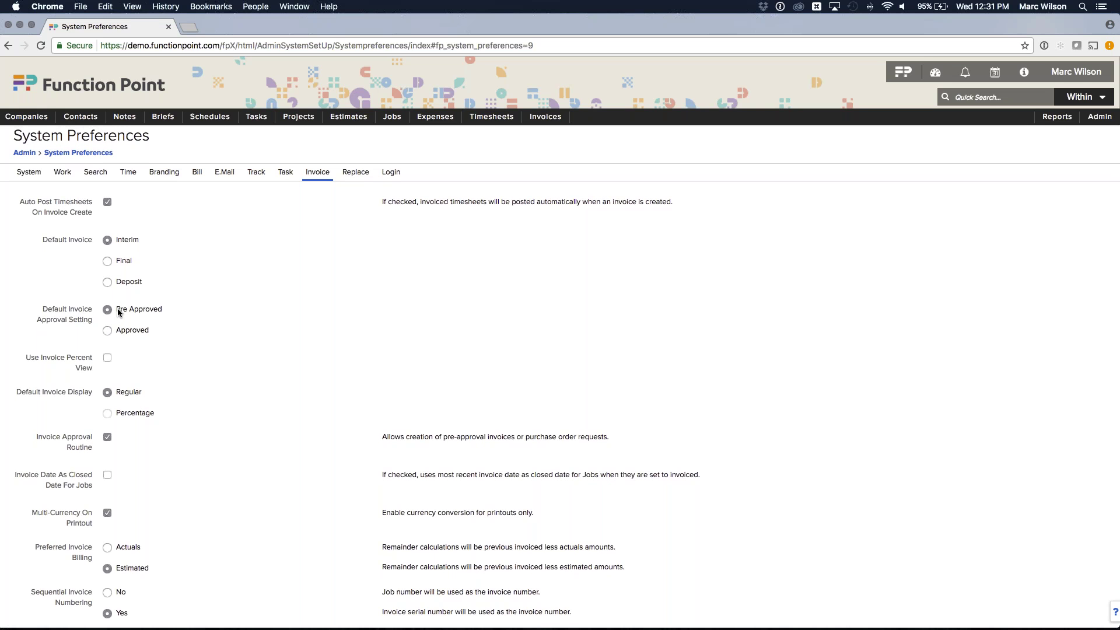
Review the Invoice Approval Routine option and the Pre Approved choice for the Default Invoice Approval Setting.
scroll(119, 312, down, 1)
drag(38, 435, 91, 451)
click(90, 451)
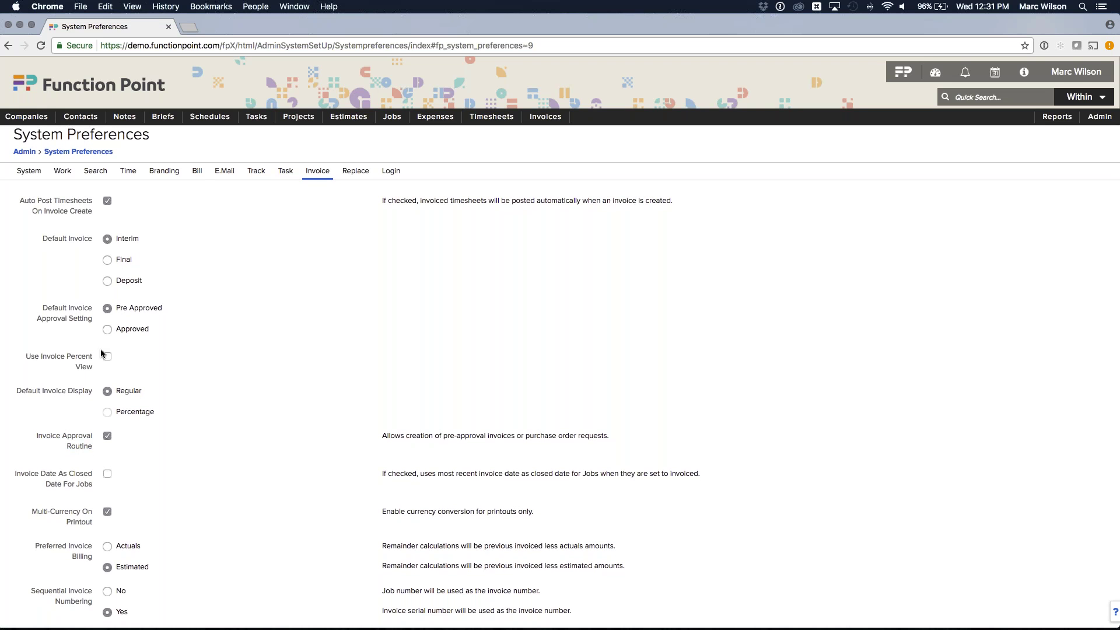
drag(115, 308, 166, 311)
click(166, 309)
Open the recently viewed invoice 141 for Northshore Auto Group and unmark it as an approved invoice.
mouse_move(545, 117)
mouse_move(555, 152)
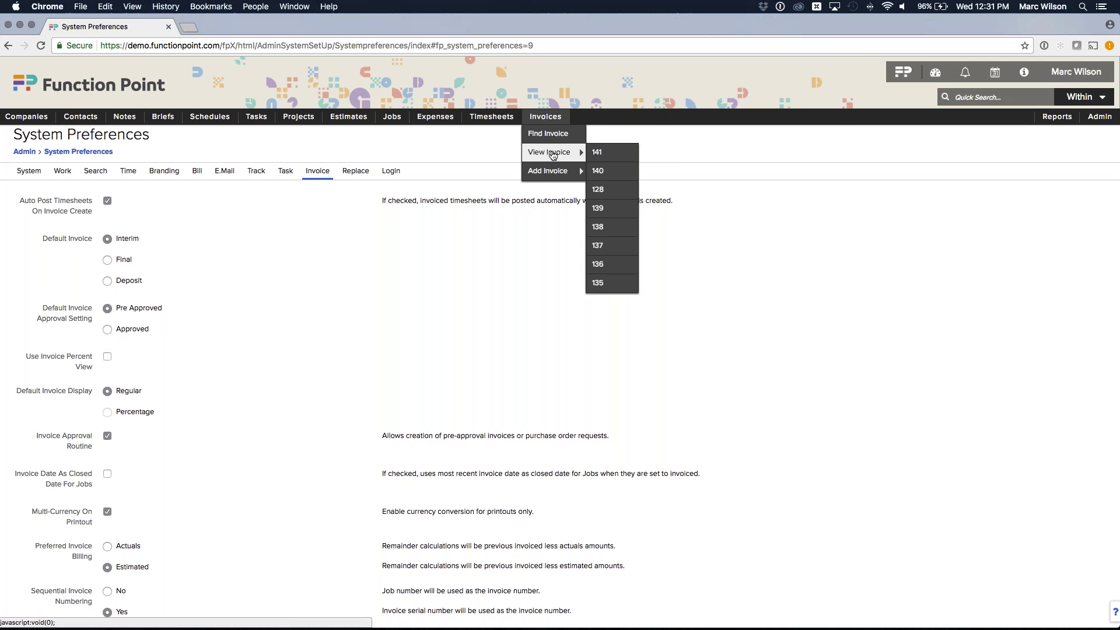
click(619, 152)
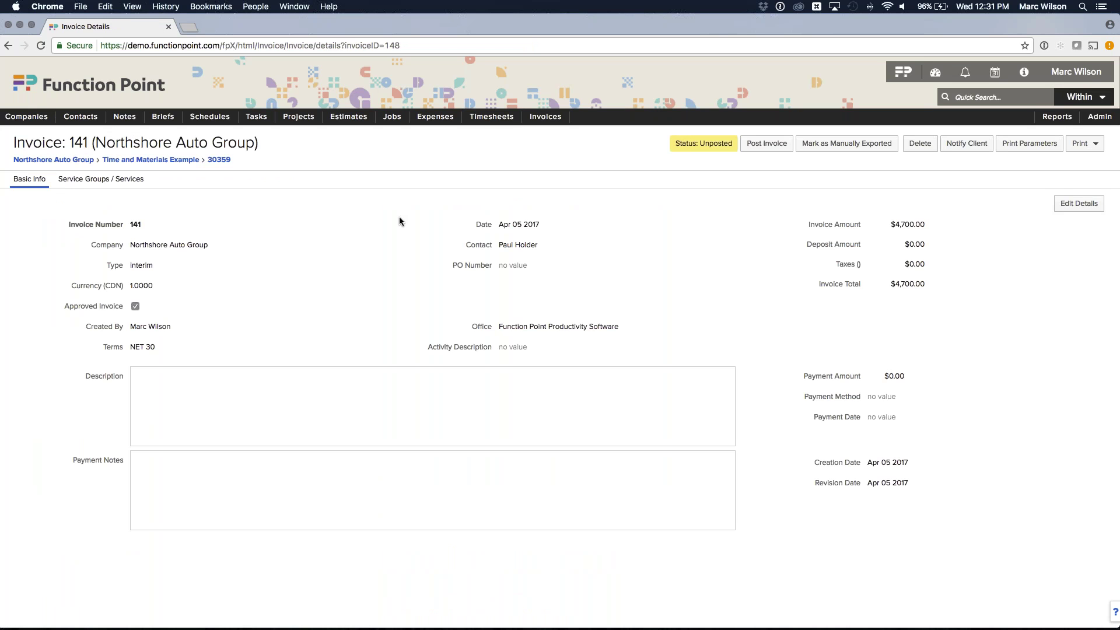
click(136, 307)
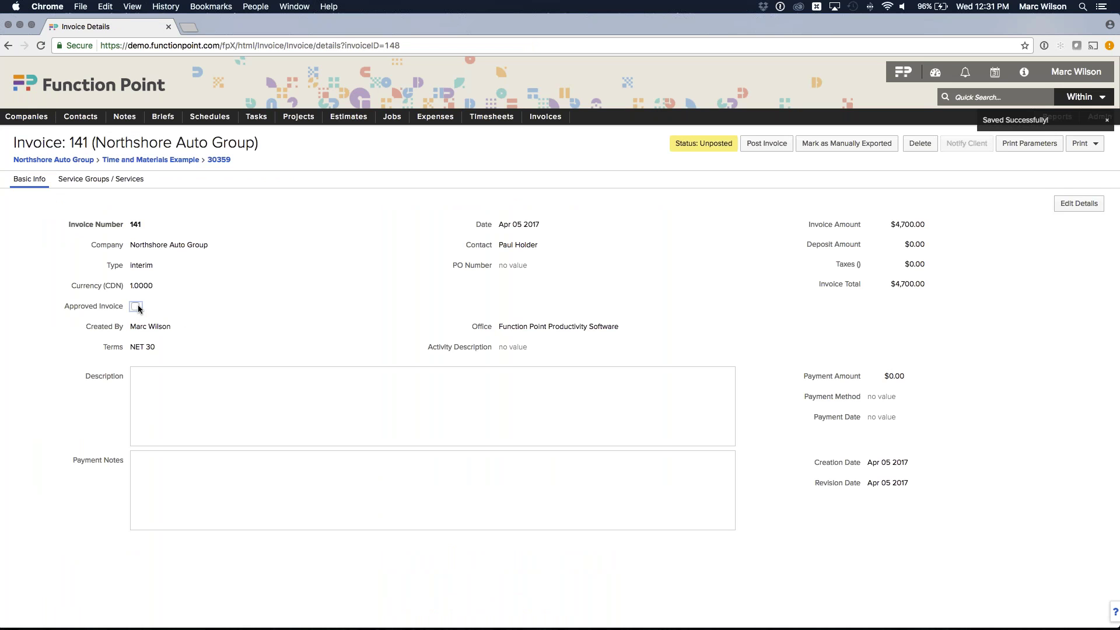
Return to the invoice list, open the Time and Materials Example invoice and mark it as approved.
click(550, 120)
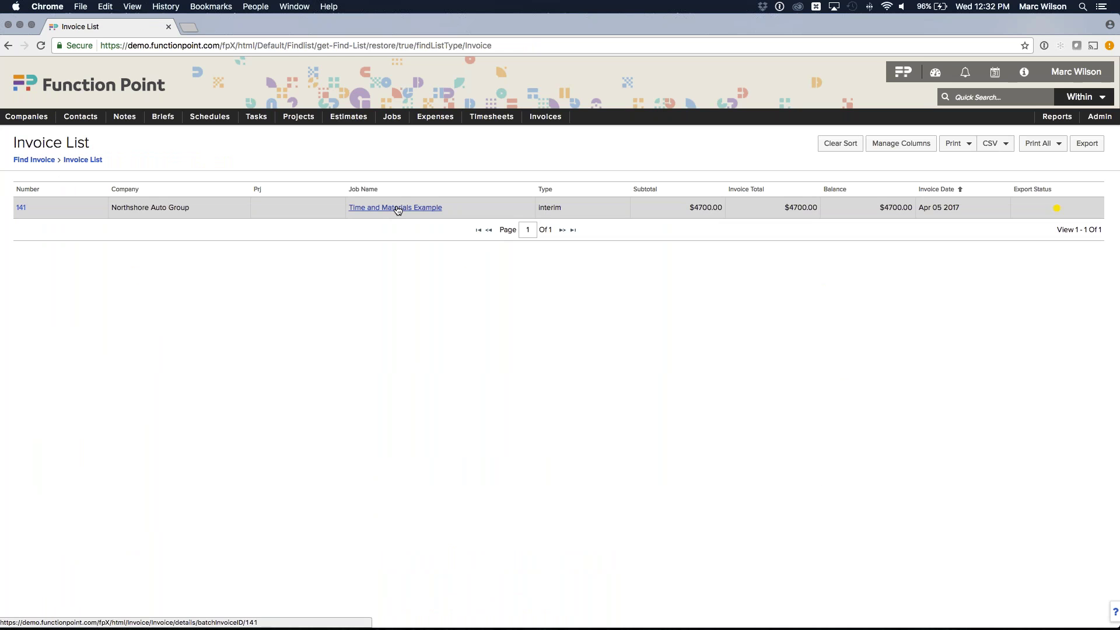
click(398, 209)
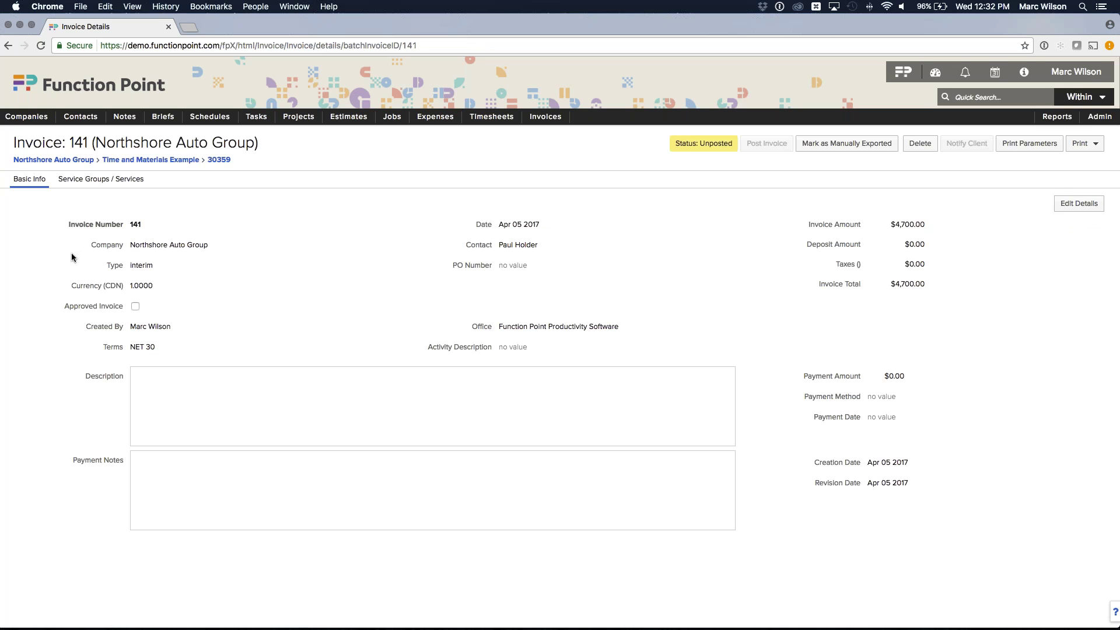
click(136, 308)
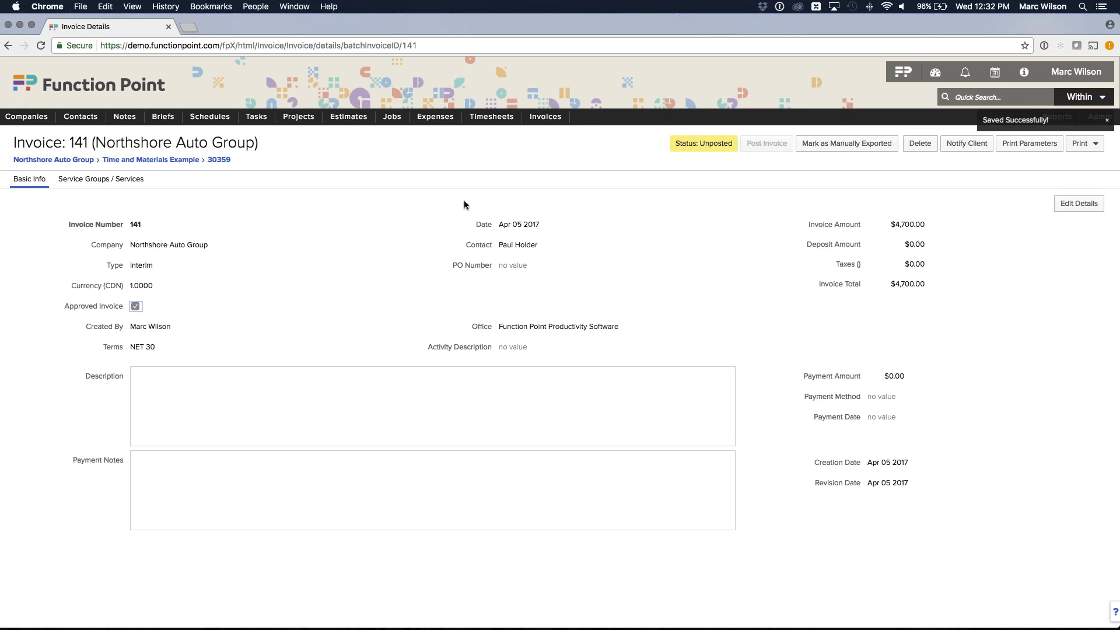
Rerun the last invoice search to check for invoices still awaiting approval.
mouse_move(549, 118)
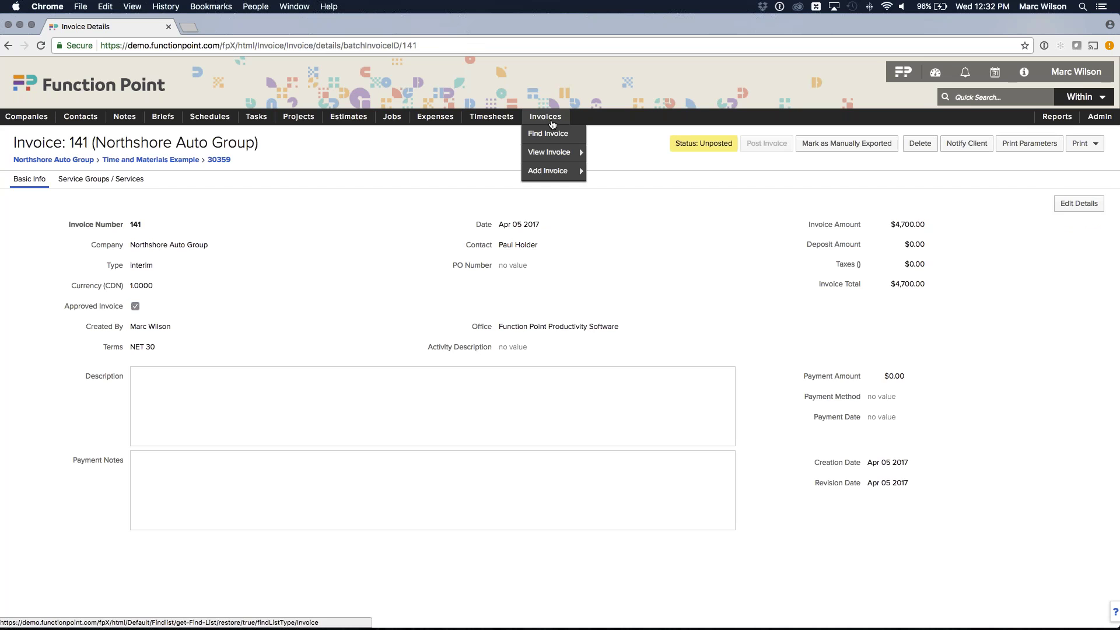
click(552, 122)
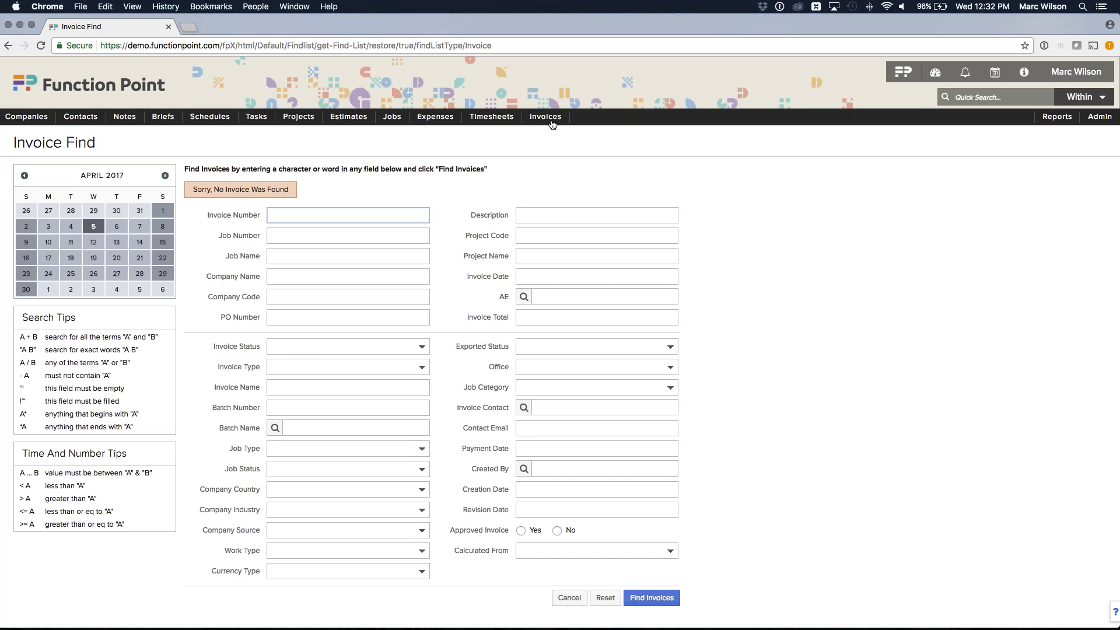
click(199, 191)
click(290, 189)
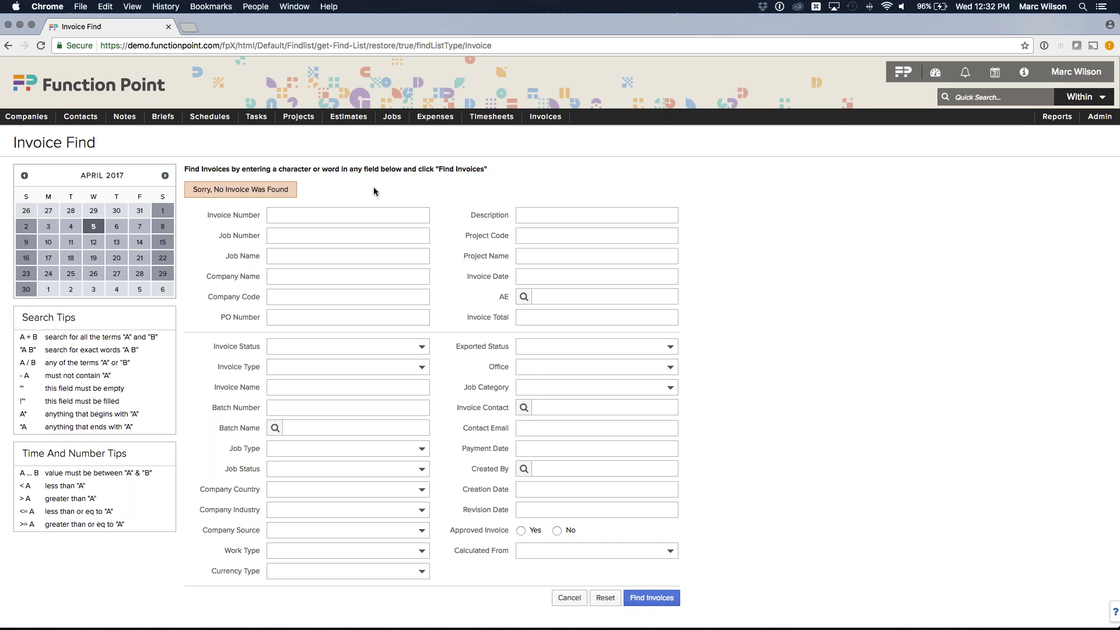
Reopen the recently viewed invoice 141 and check its option for posting to the accounting package.
mouse_move(546, 117)
mouse_move(557, 152)
click(604, 154)
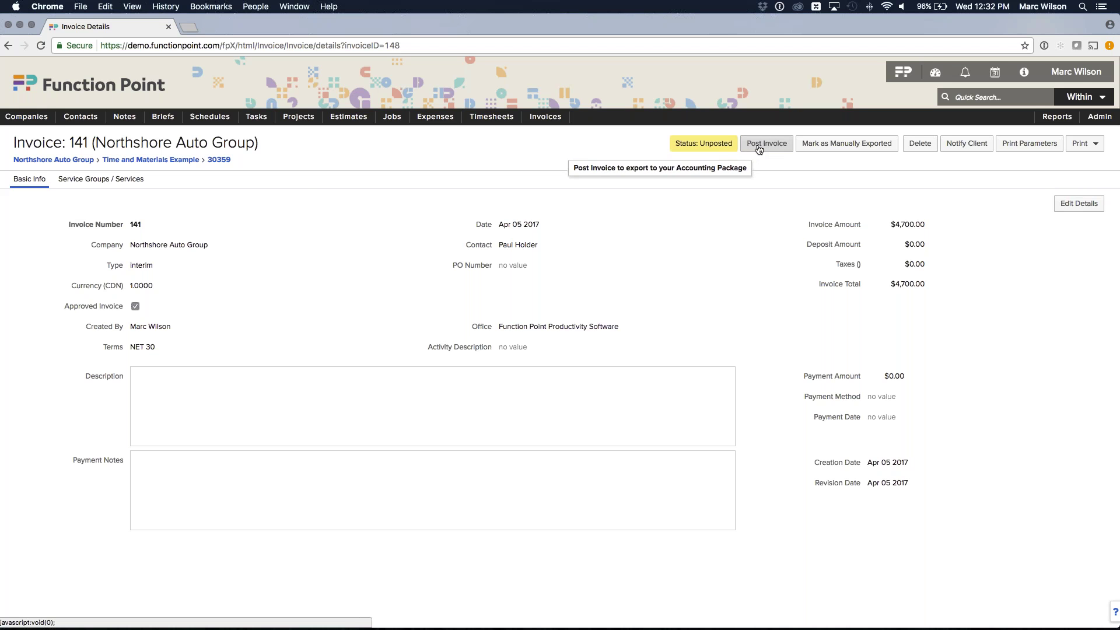
Find all invoices with an exported status of Unposted and look through the resulting list.
click(543, 130)
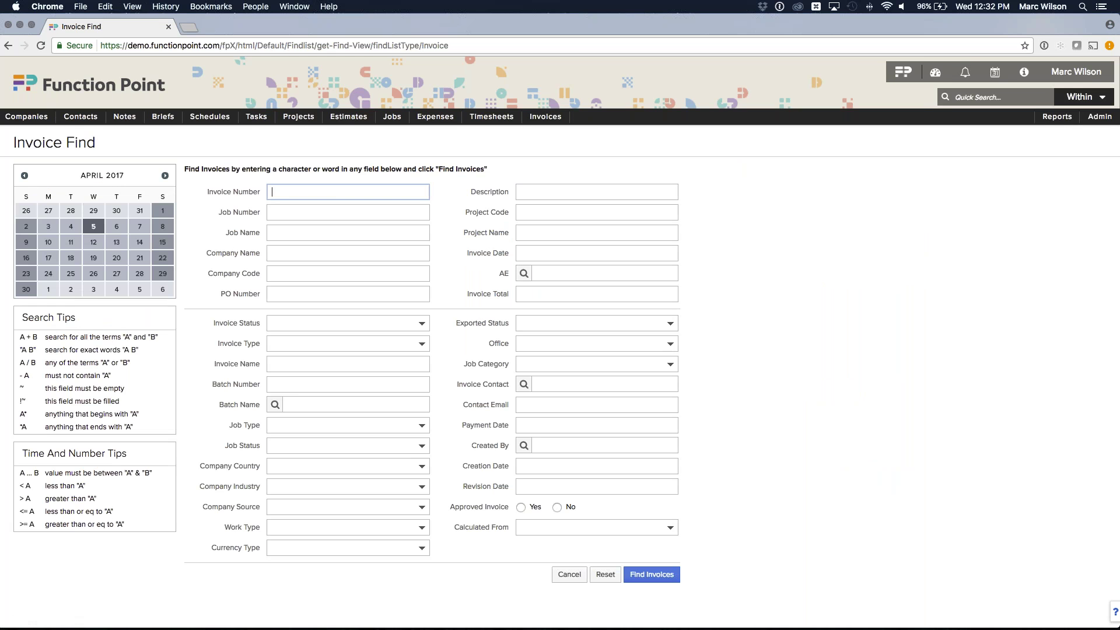
click(584, 325)
click(525, 332)
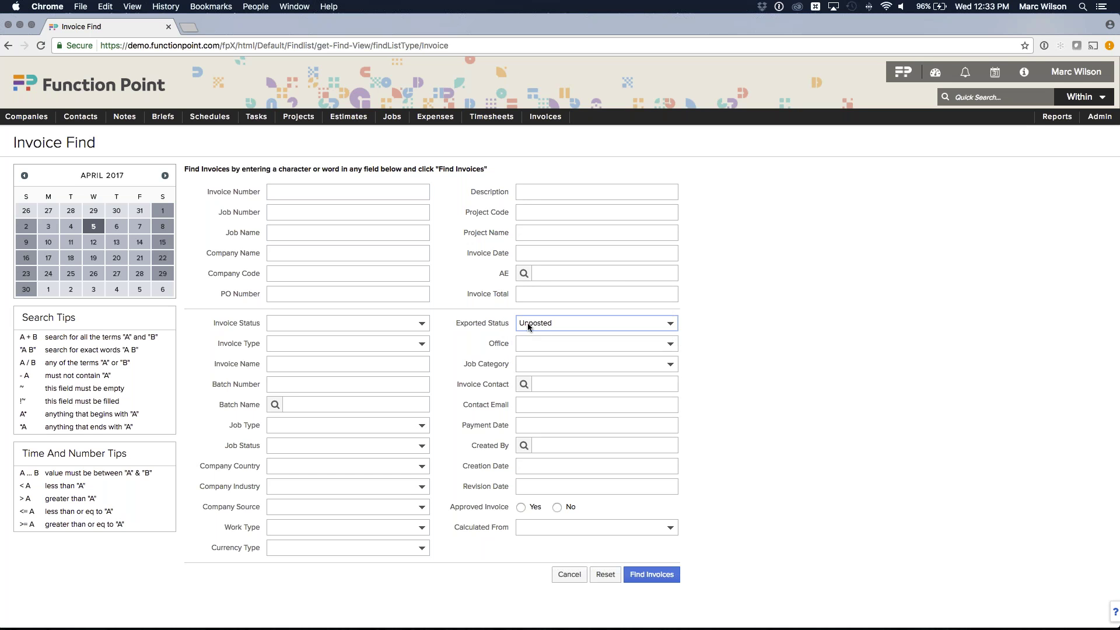
click(744, 321)
click(651, 575)
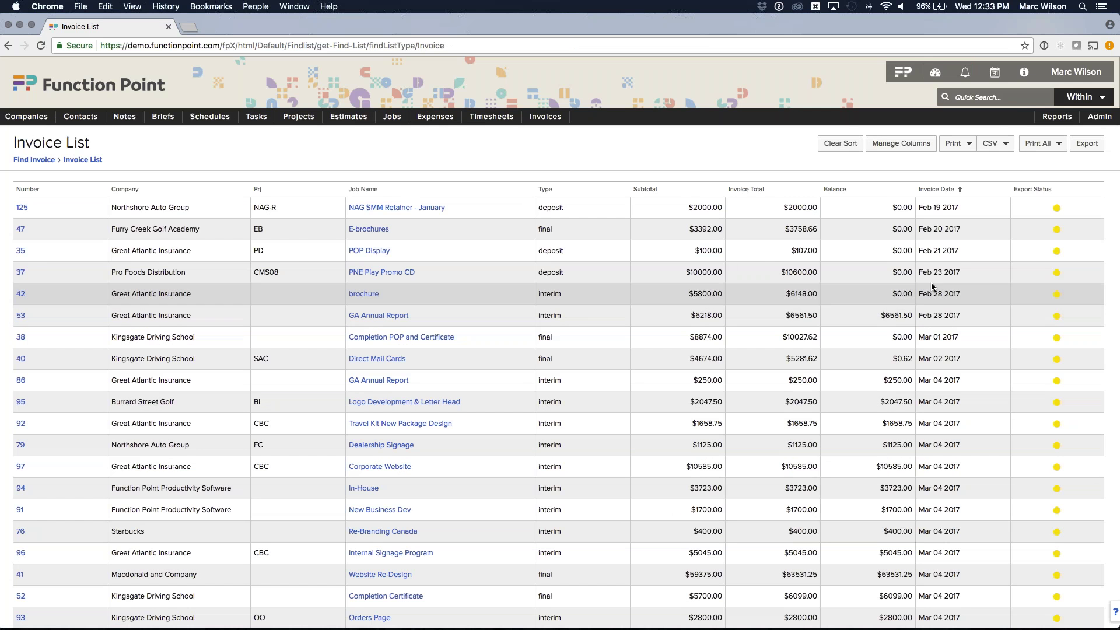
scroll(936, 392, down, 1)
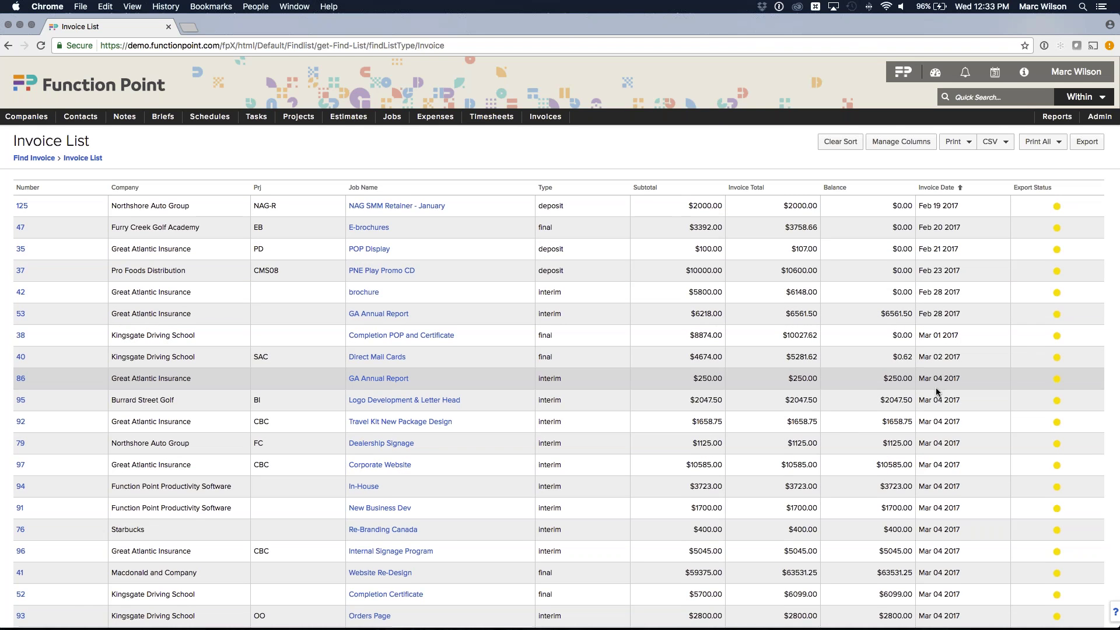
scroll(937, 391, down, 5)
scroll(931, 423, up, 5)
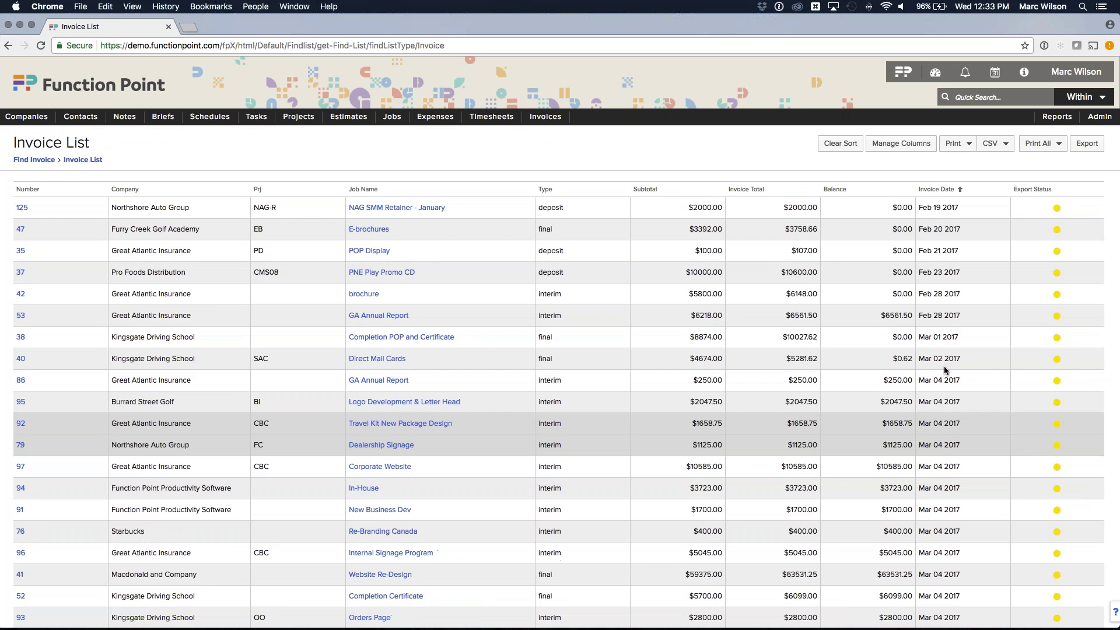
scroll(940, 358, down, 1)
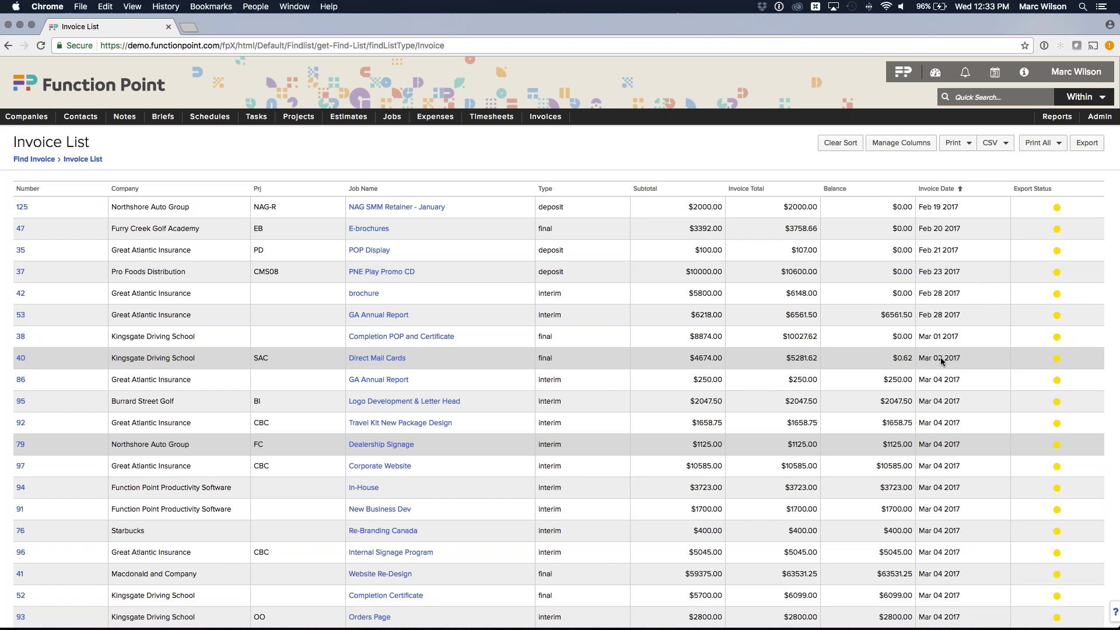
Open the export view for all the listed invoices, examine its posting options, and close it.
click(1087, 143)
click(1004, 173)
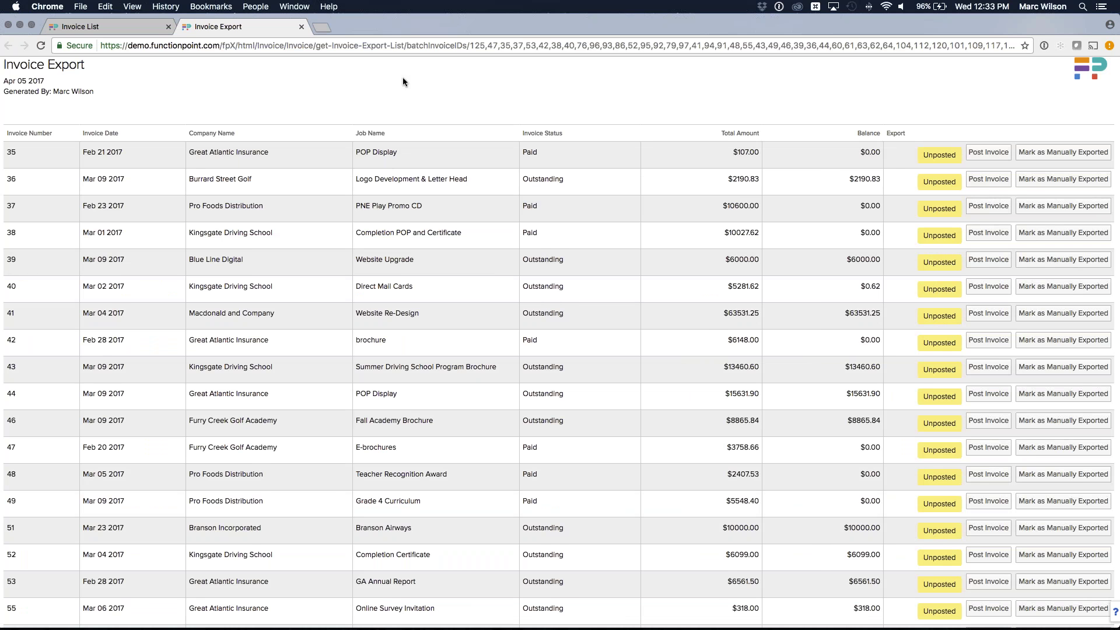
click(301, 27)
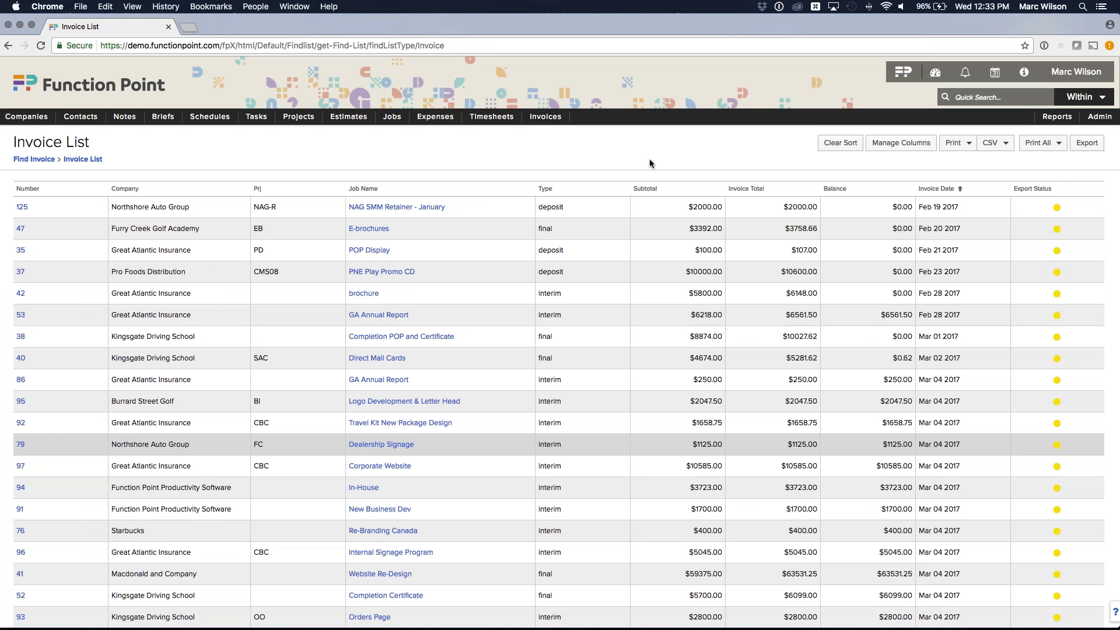
Reopen the recently viewed invoice 141, and open the summary of job 30359, Time and Materials Example.
mouse_move(546, 116)
mouse_move(561, 152)
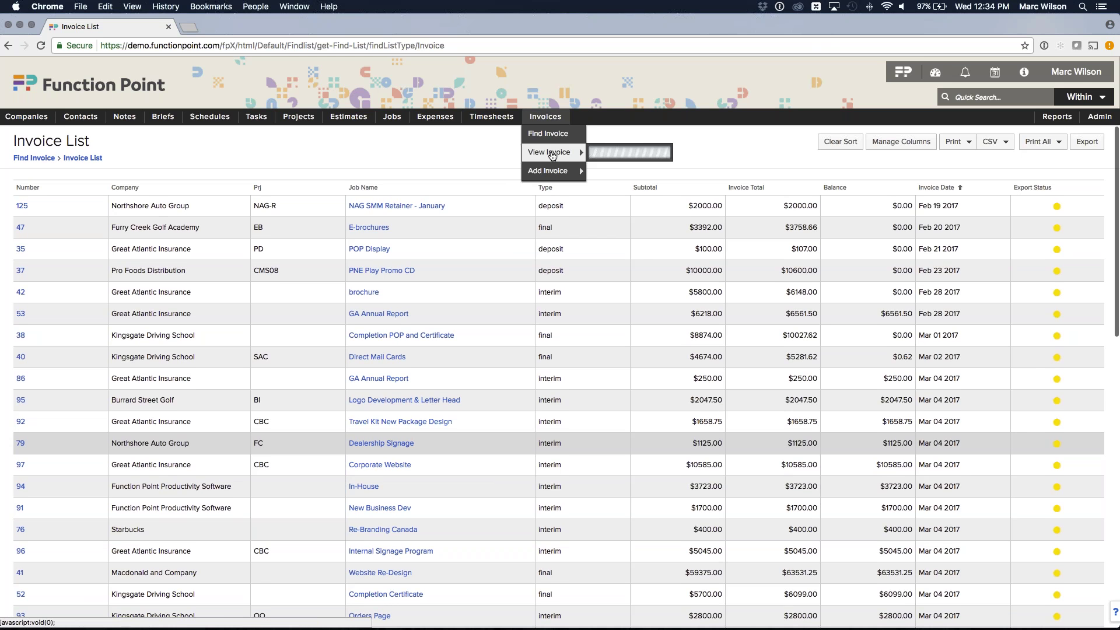
click(627, 158)
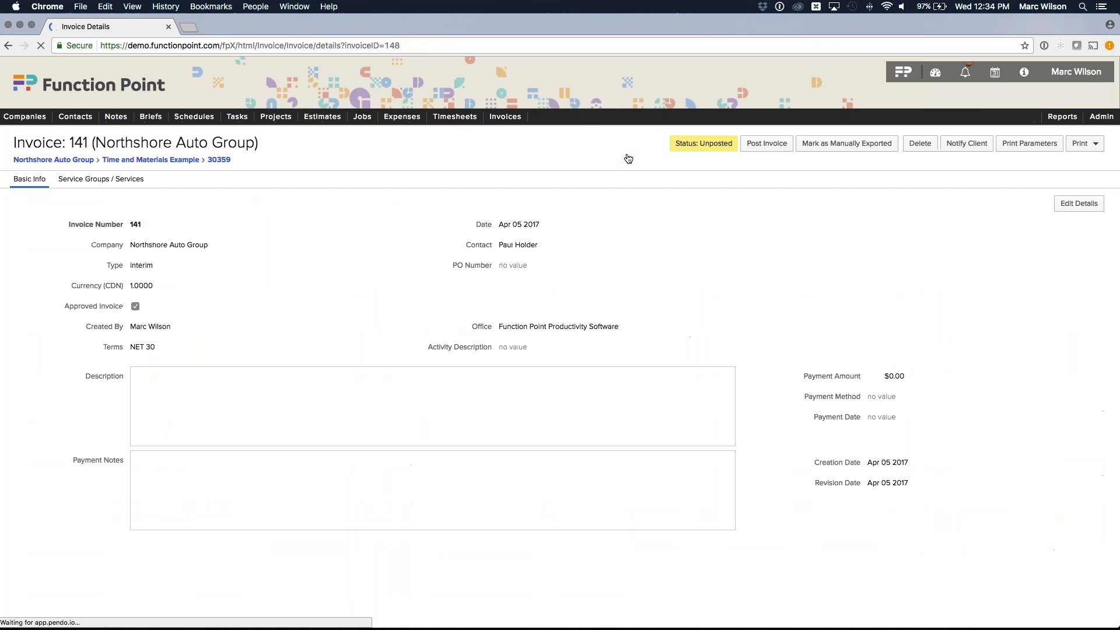
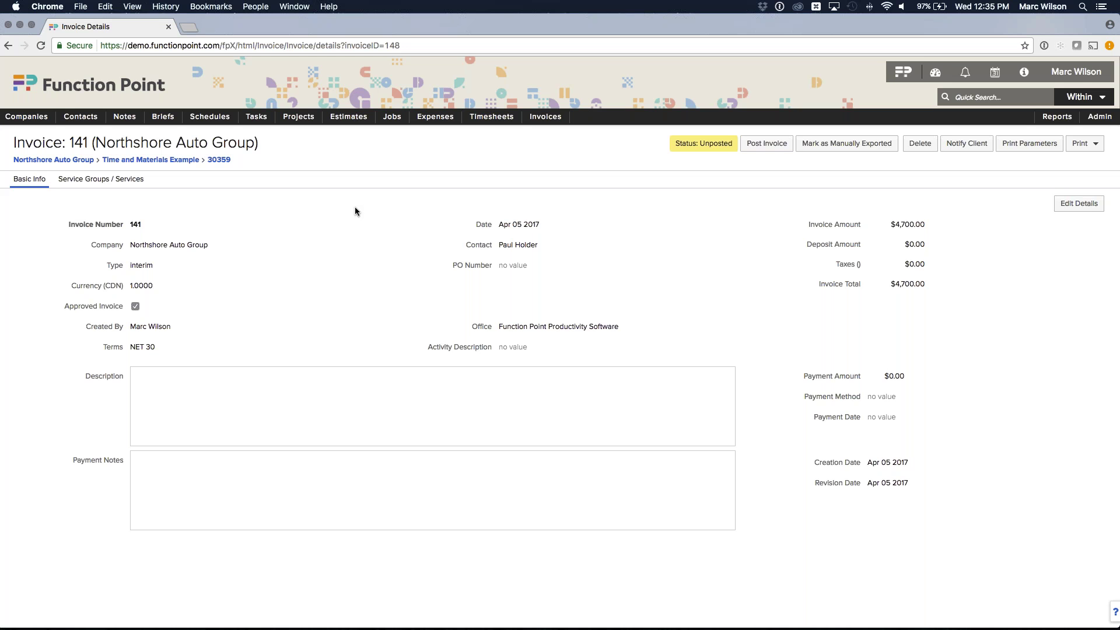
mouse_move(392, 116)
mouse_move(407, 151)
click(489, 153)
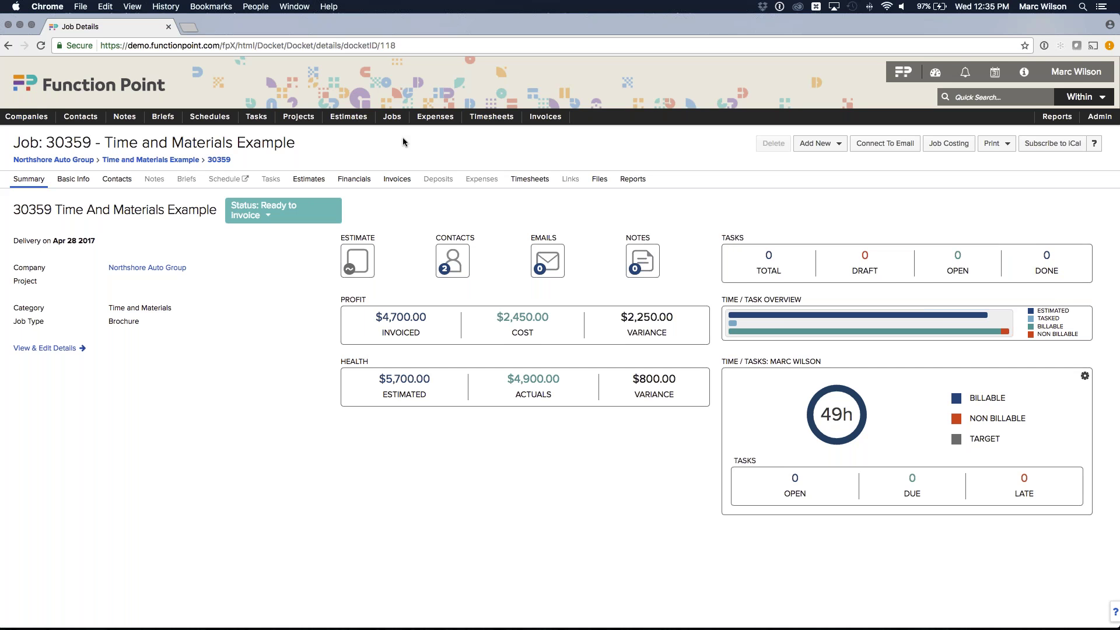
Return to the list of ready-to-invoice jobs and set the Time and Materials Example job's status to Open in the editable list view.
mouse_move(394, 118)
click(395, 121)
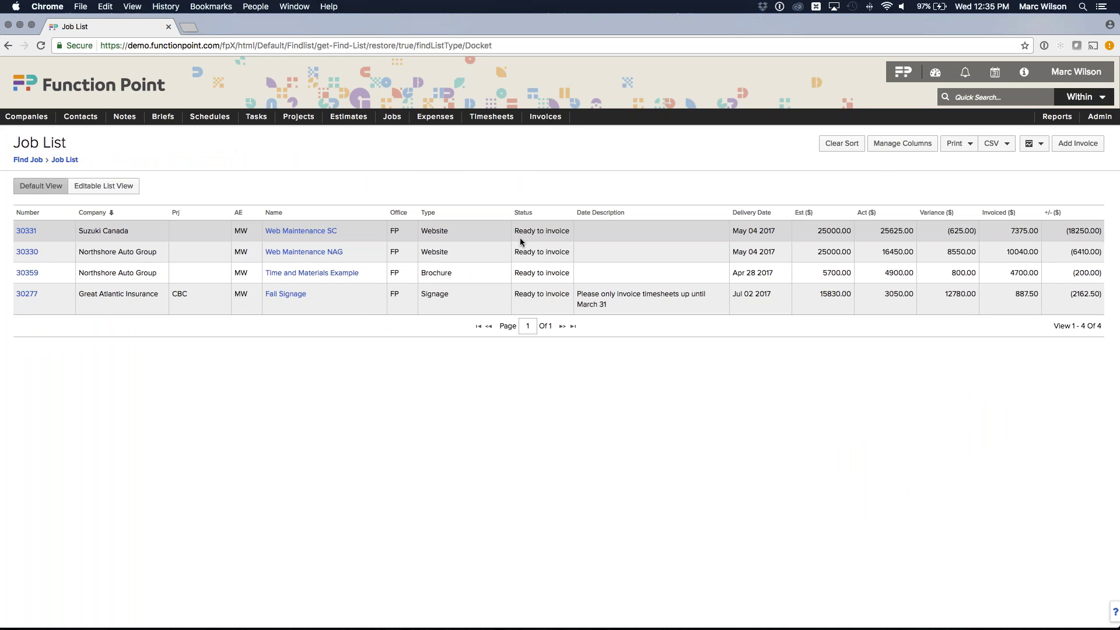
drag(519, 234, 561, 235)
click(561, 235)
click(104, 186)
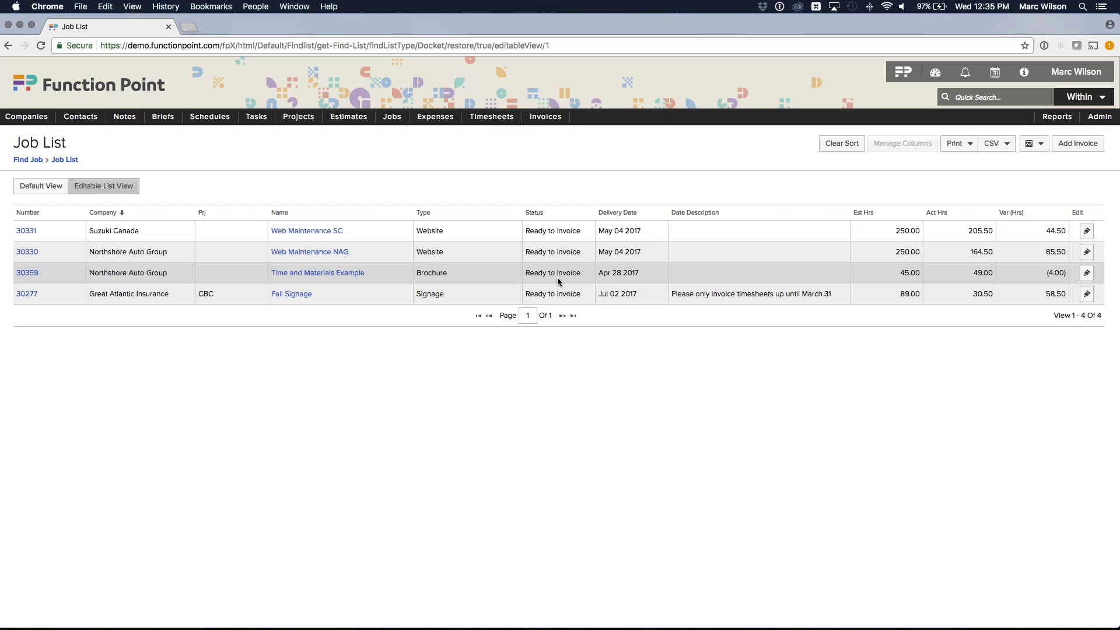
click(562, 272)
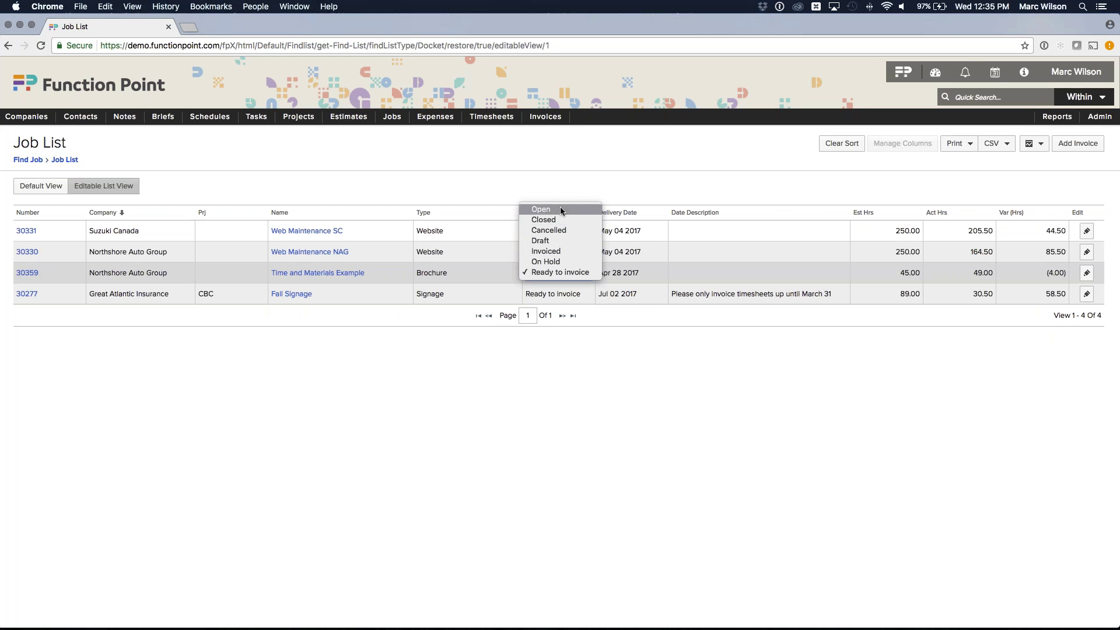
click(560, 208)
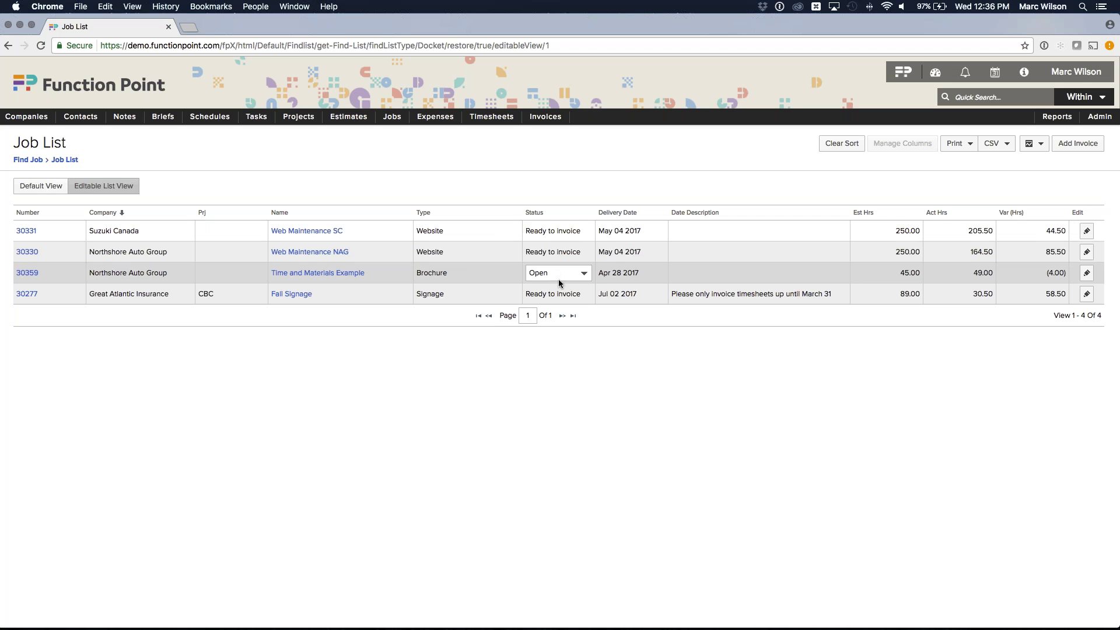
click(737, 272)
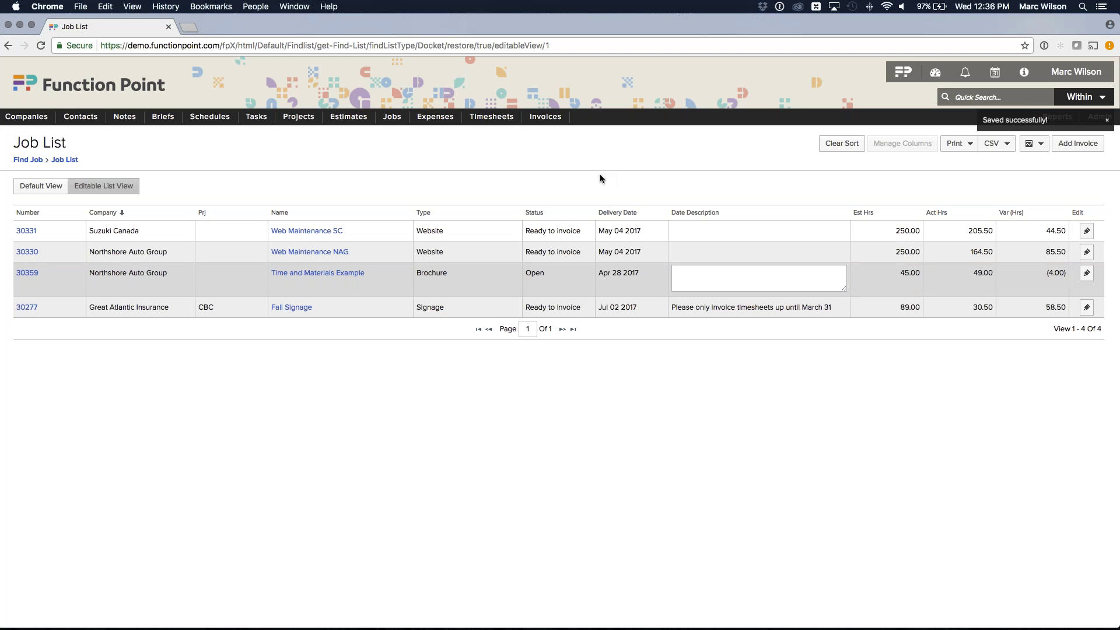
Open the Time and Materials Example job's financials and start a new expense for its Printing line.
click(331, 274)
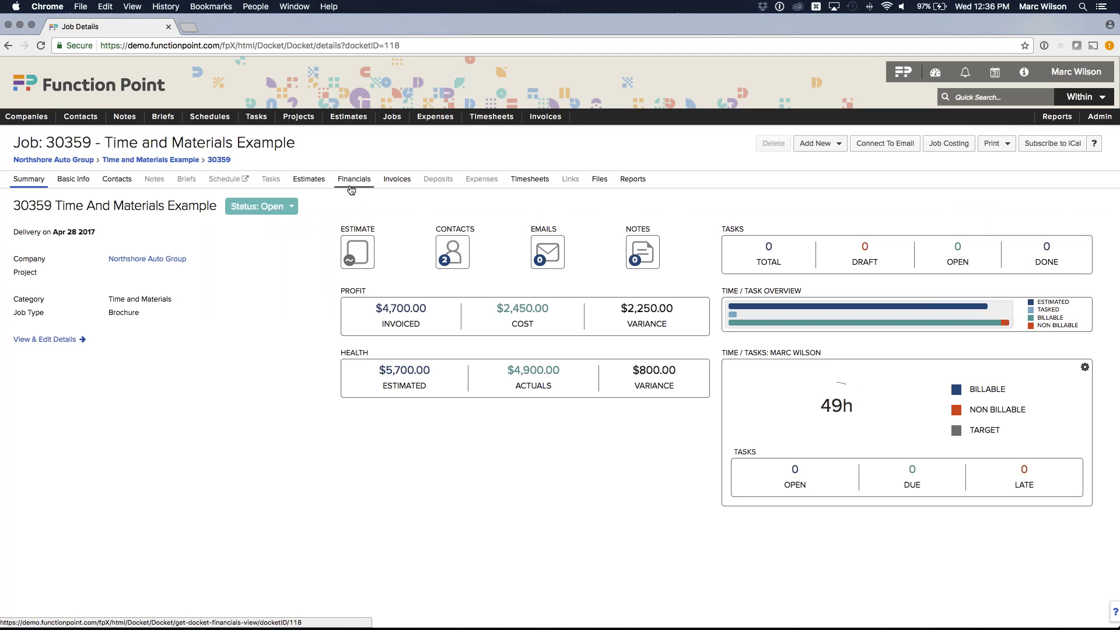
click(354, 179)
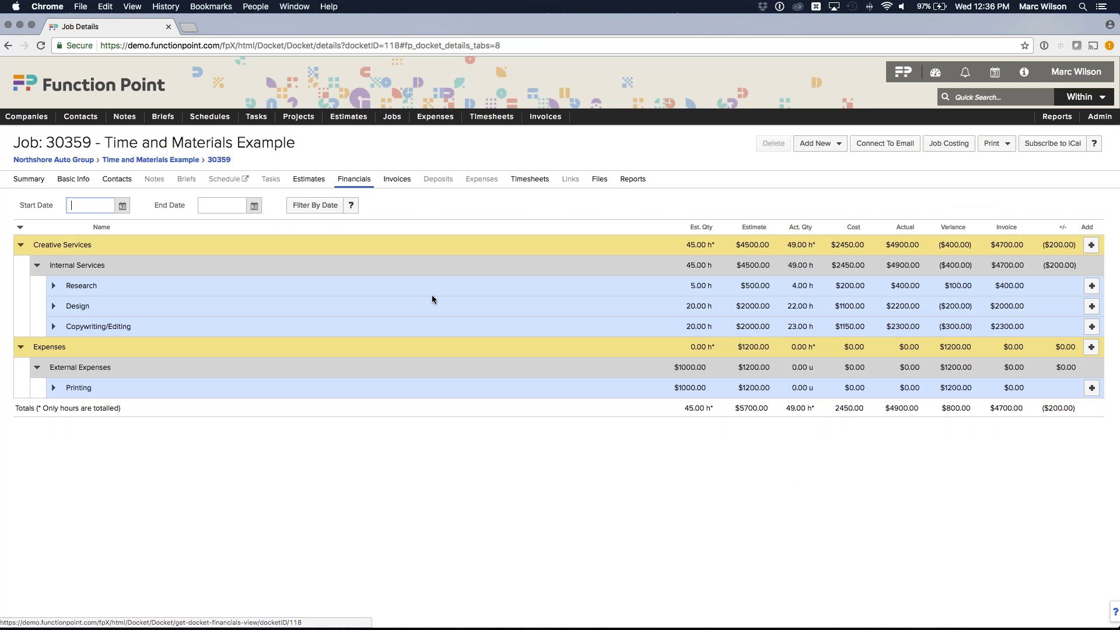
click(90, 389)
drag(89, 389, 100, 390)
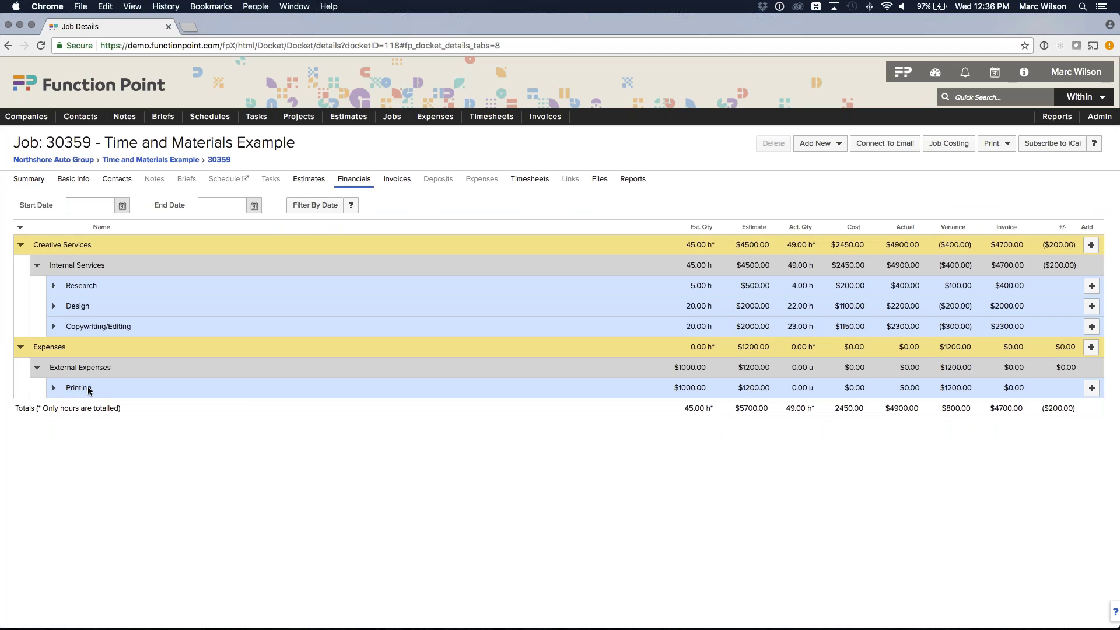
click(1092, 388)
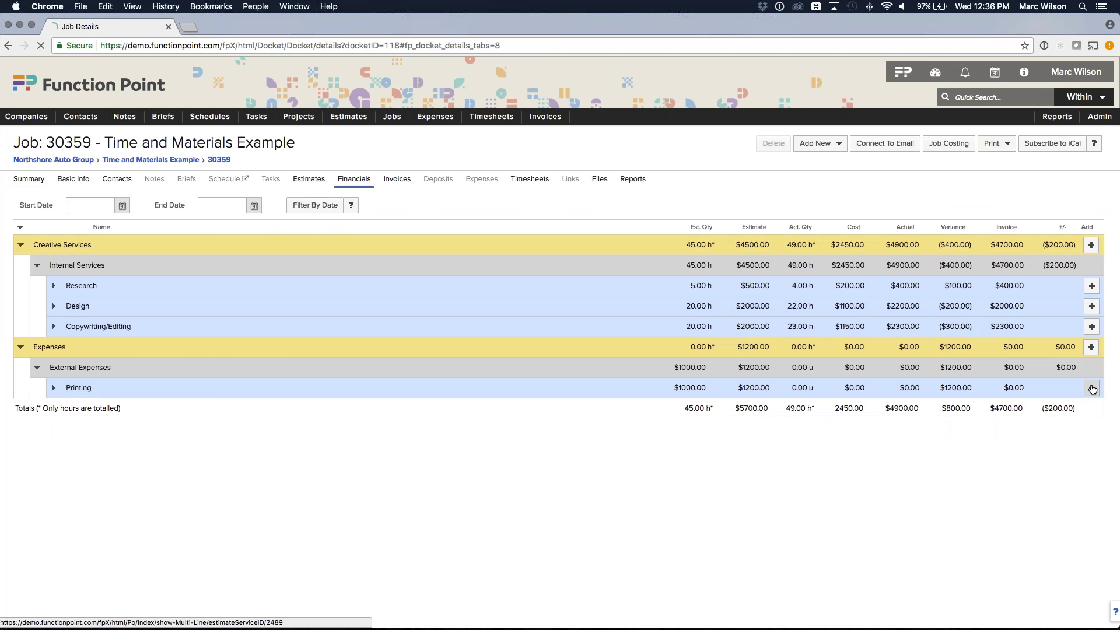
Set the new expense's reference number to Inv 793 and its supplier to Starboarding Custom Printing.
click(513, 187)
text(Inv 7)
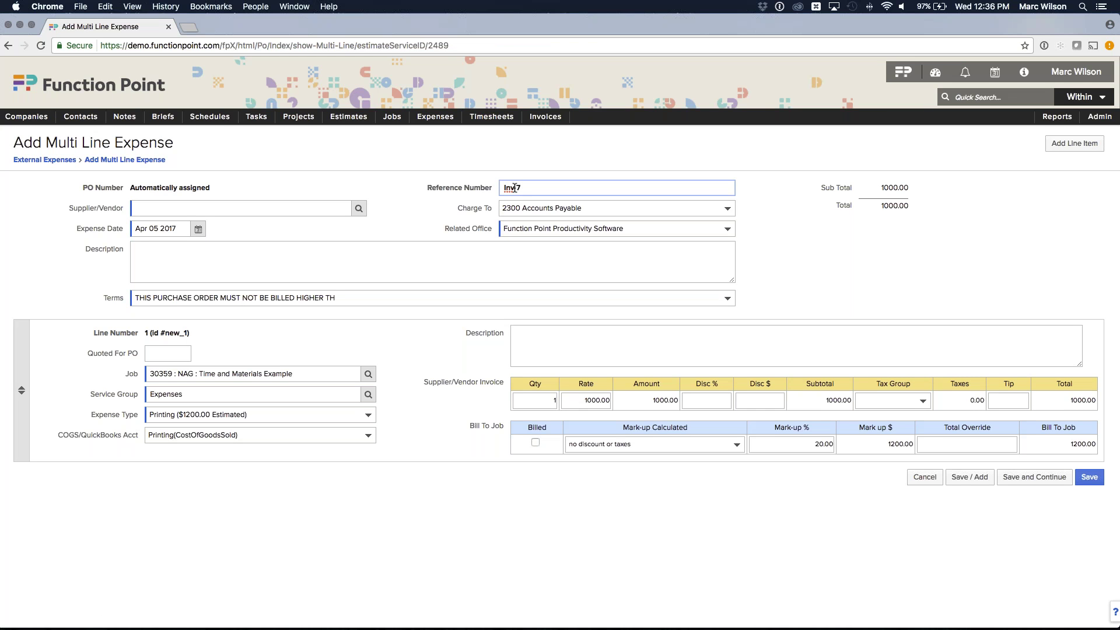
text(93)
click(359, 209)
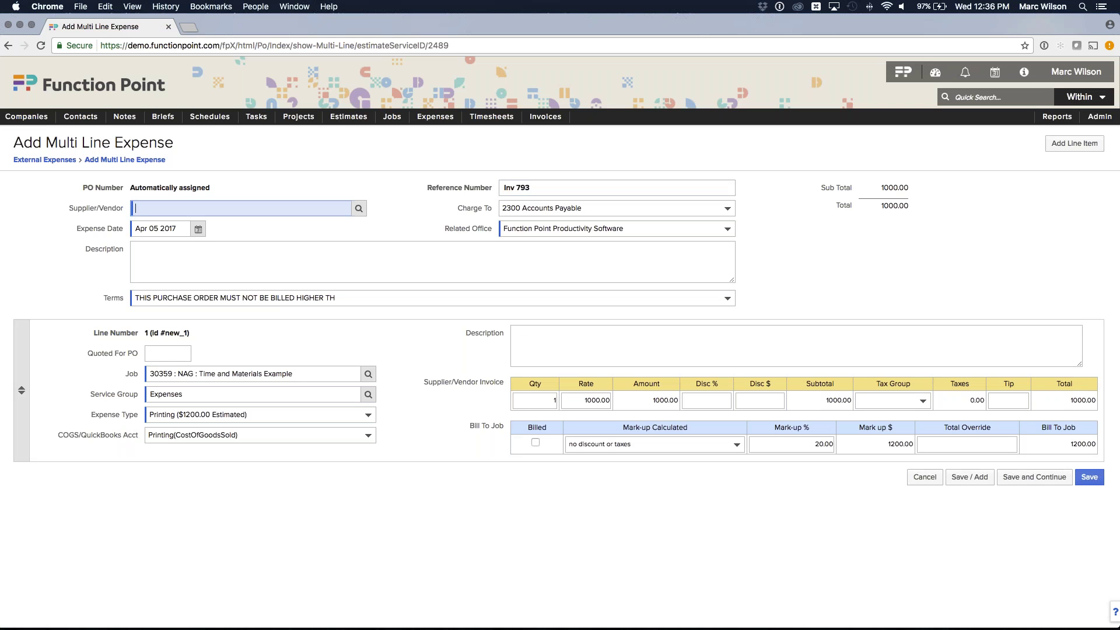
text(star)
click(325, 181)
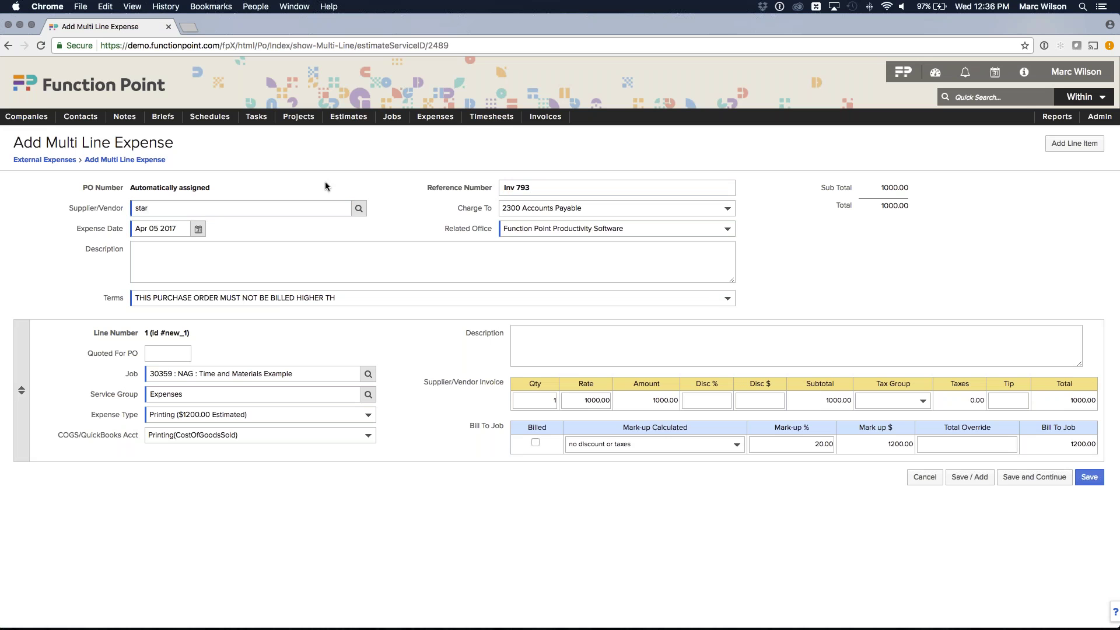
Set the printing line's quantity to 1000 and rate to 1, and save the expense.
click(553, 400)
text(1000)
key(Tab)
text(1)
click(642, 329)
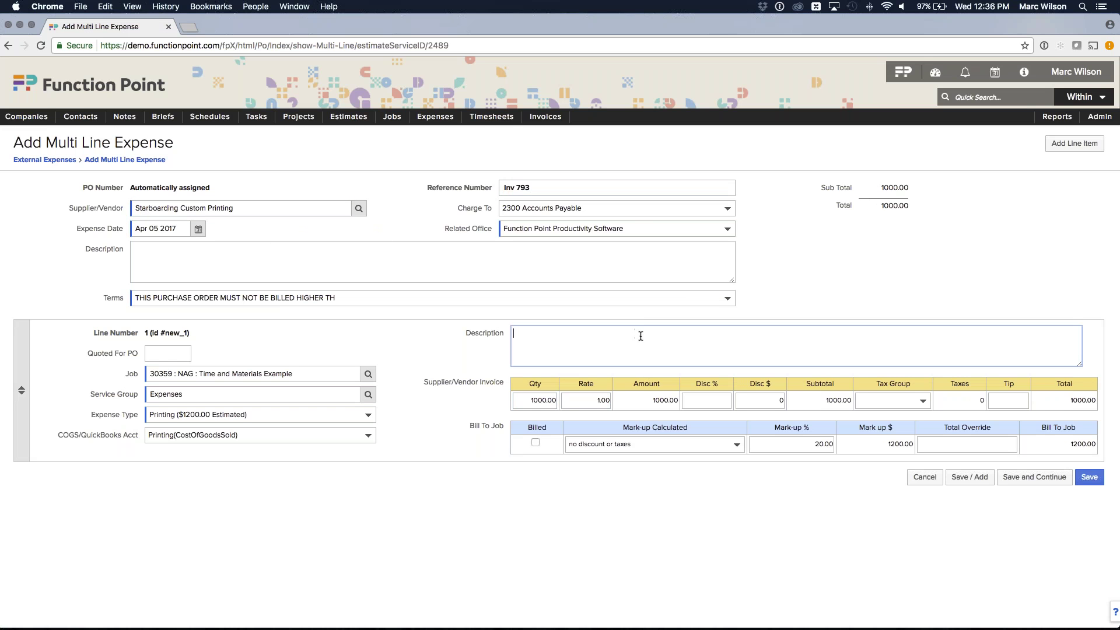
click(820, 445)
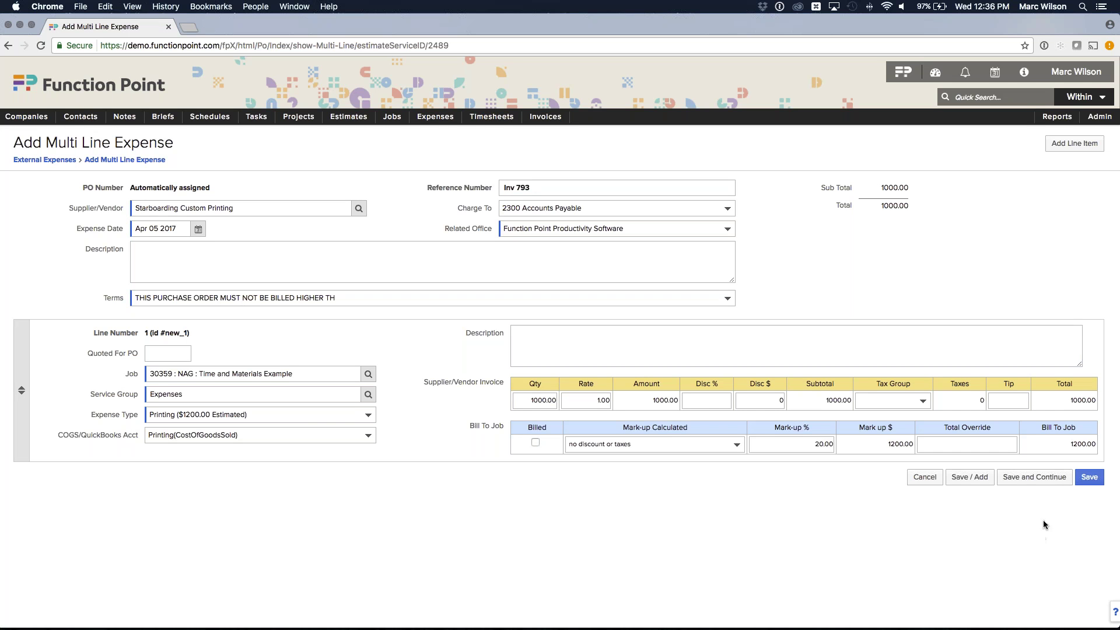
click(1087, 479)
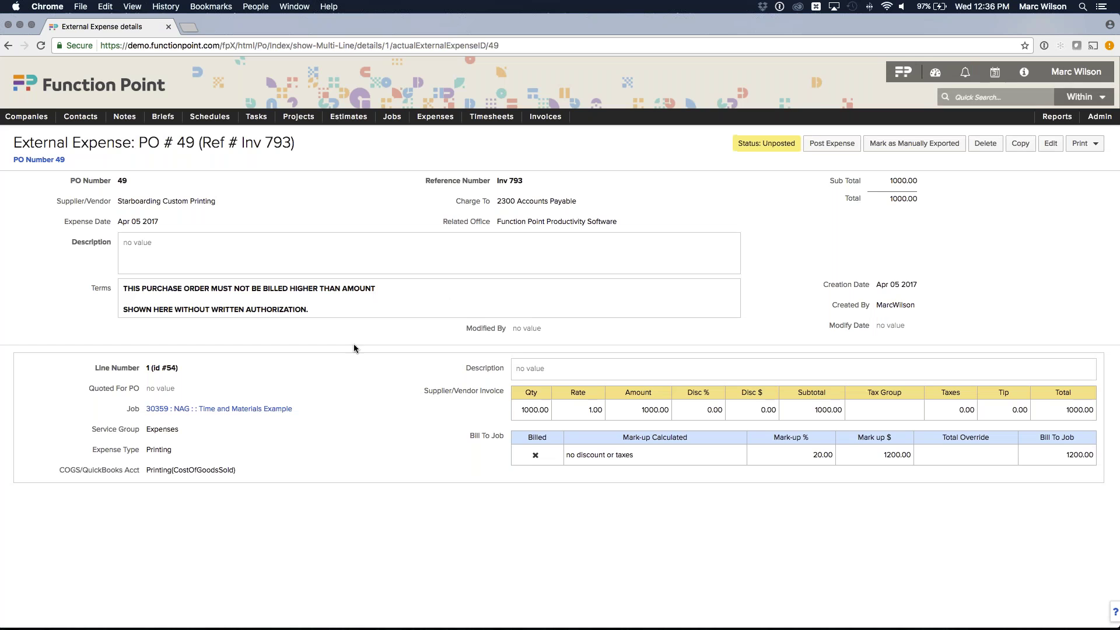
Open the linked job's financials and compare the invoiced and actual amounts for Creative Services.
click(269, 408)
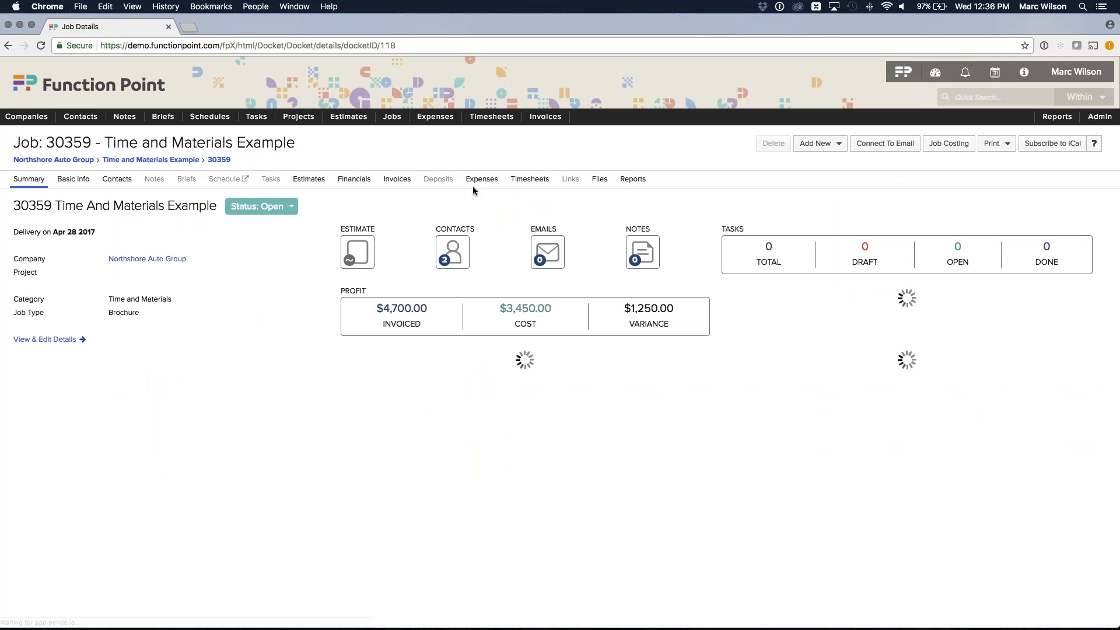
drag(13, 143, 297, 144)
click(296, 143)
click(357, 182)
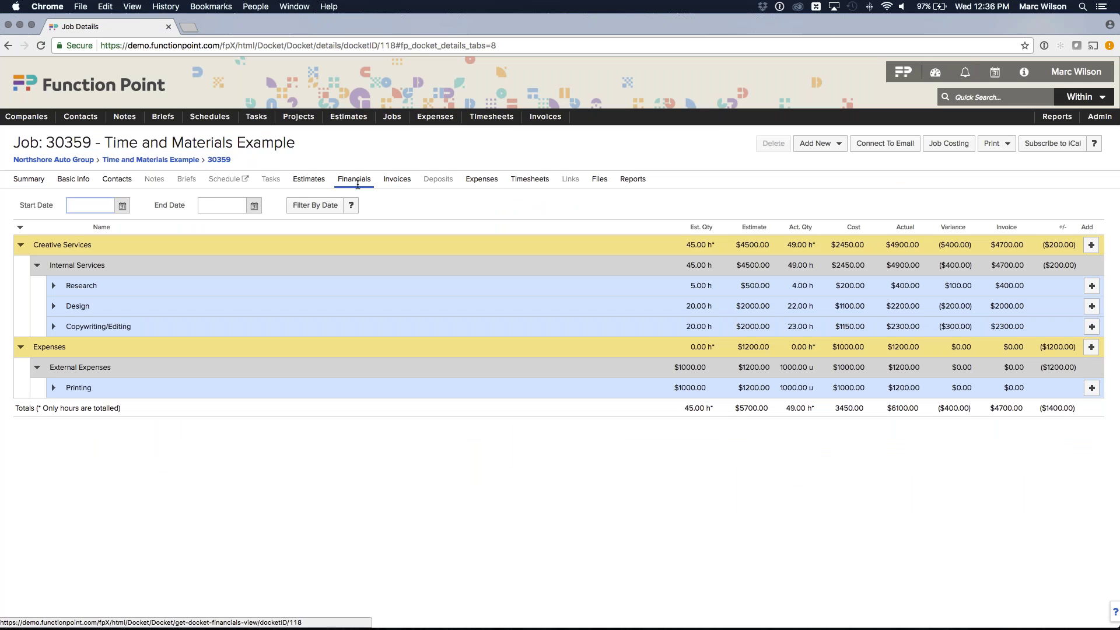
drag(990, 246, 1030, 246)
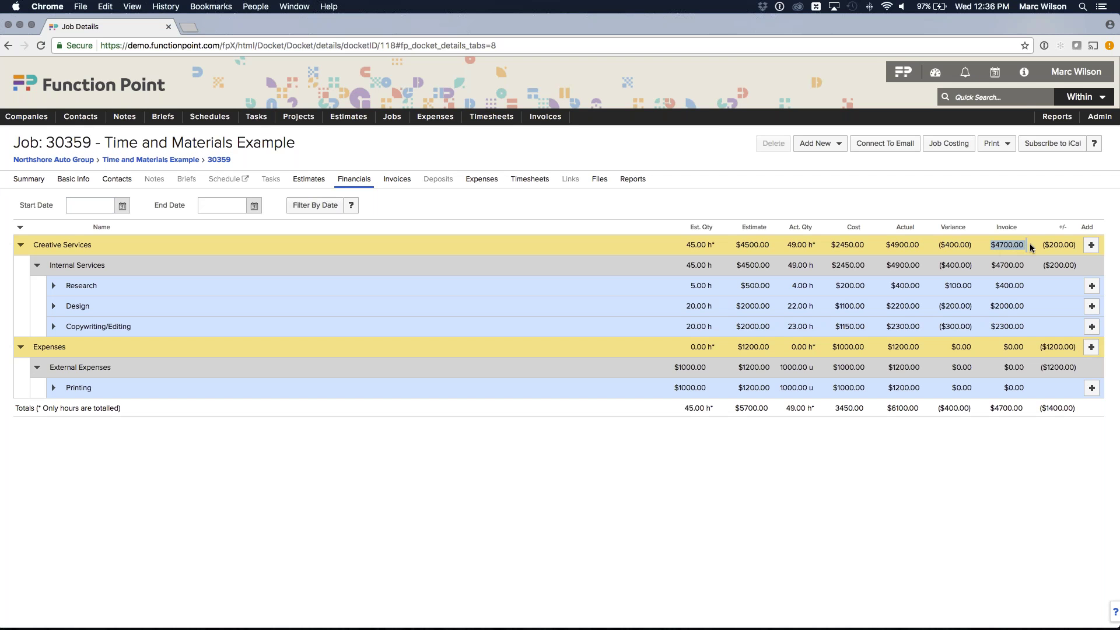
click(1018, 244)
drag(998, 246, 1038, 248)
drag(886, 246, 918, 248)
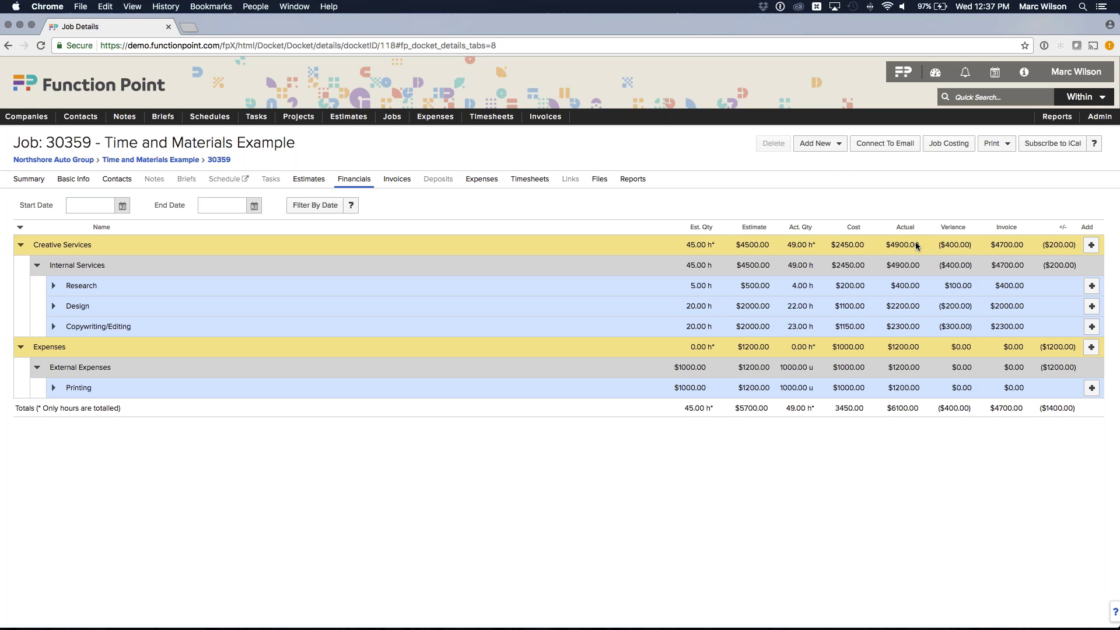
Create a final invoice for the Time and Materials Example job, calculated from Actuals.
click(835, 149)
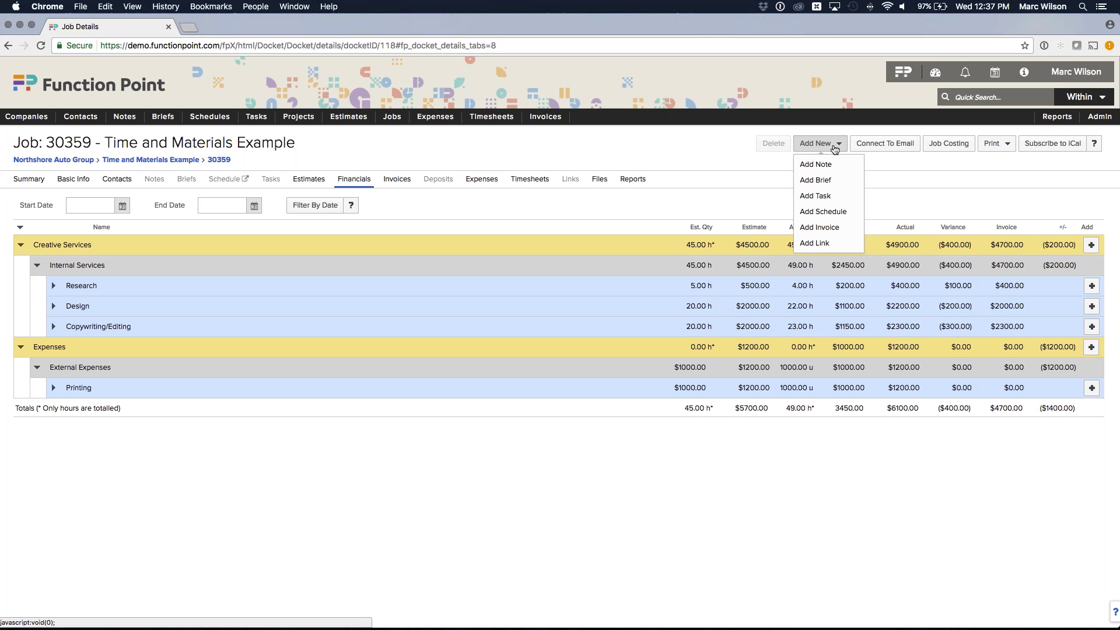
click(826, 229)
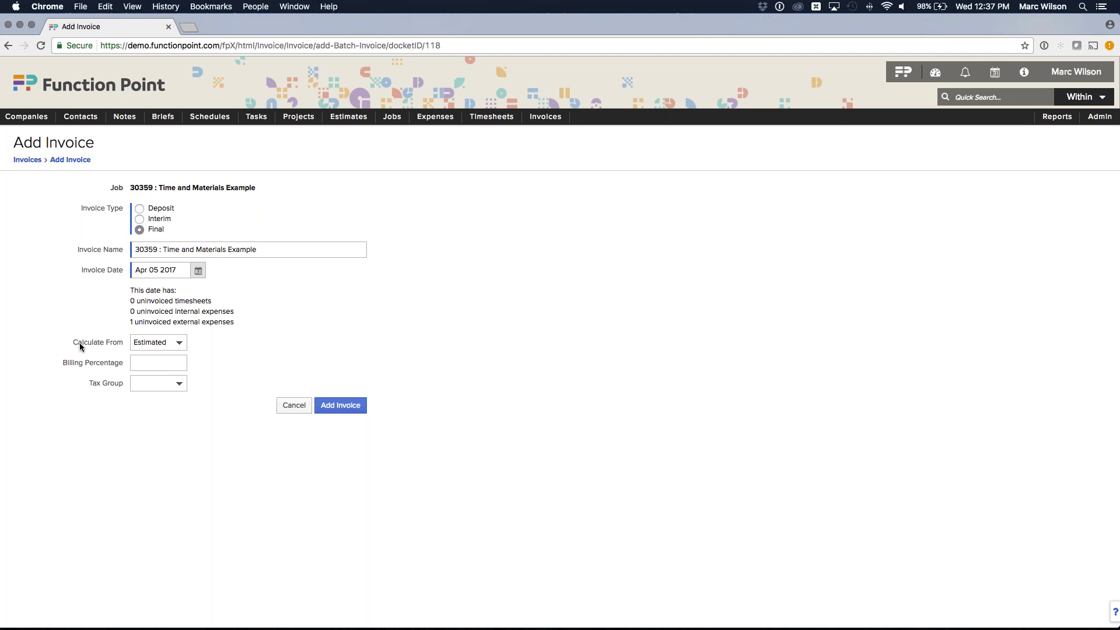
click(169, 342)
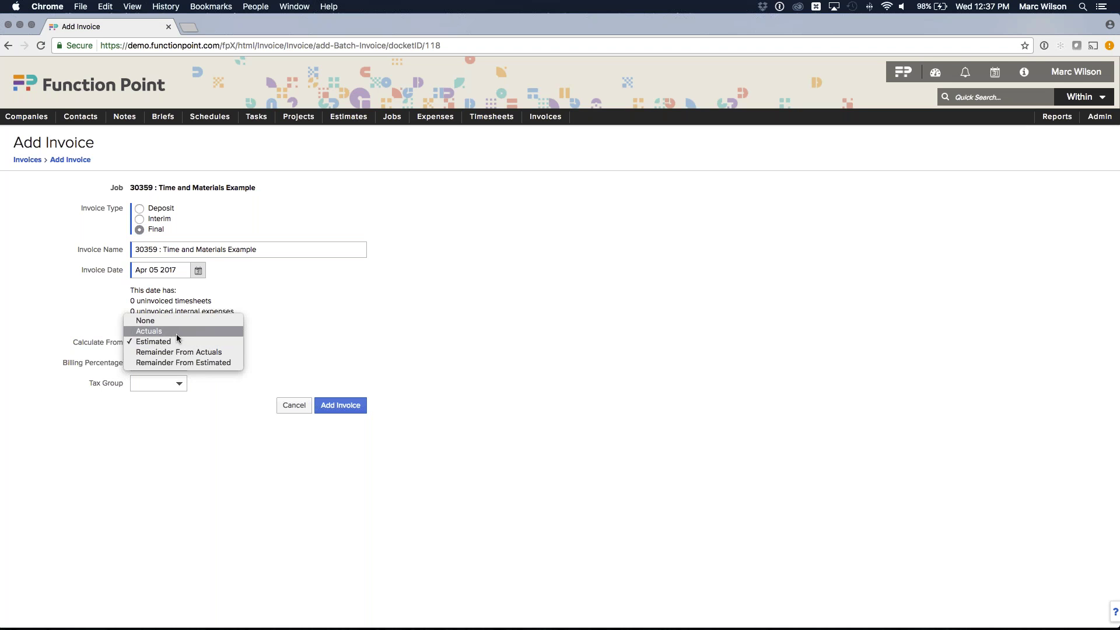
click(176, 334)
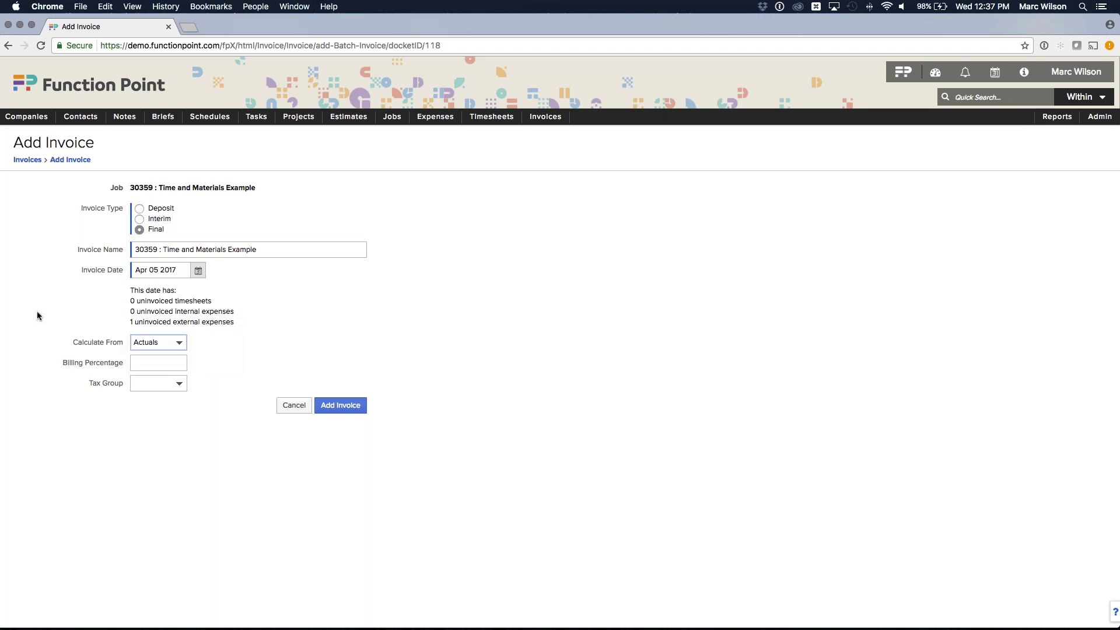
click(156, 342)
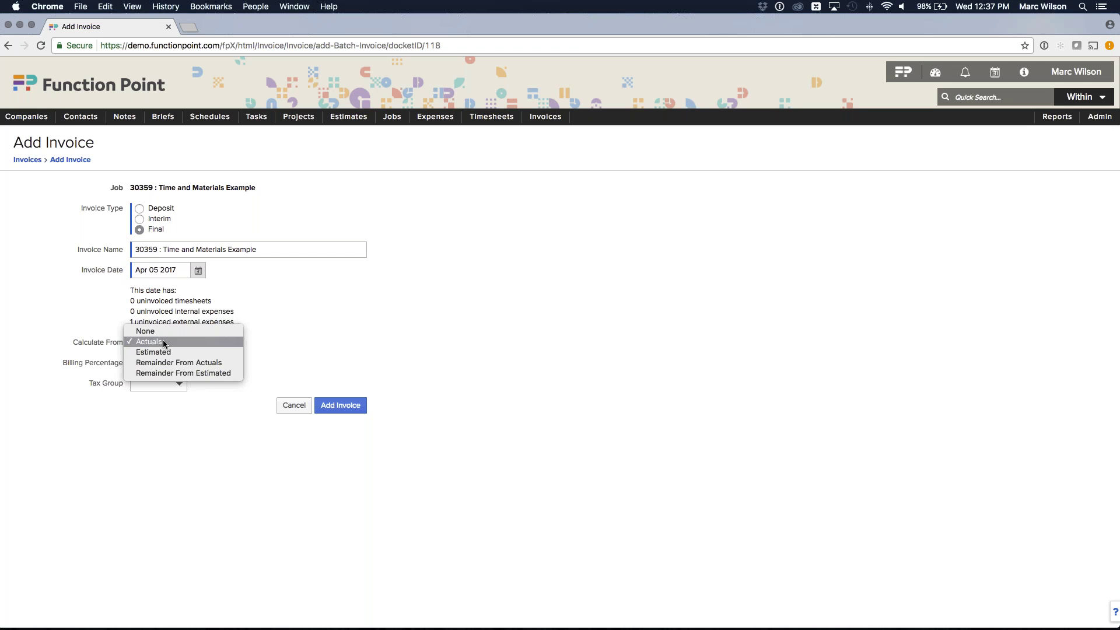
click(164, 343)
click(57, 312)
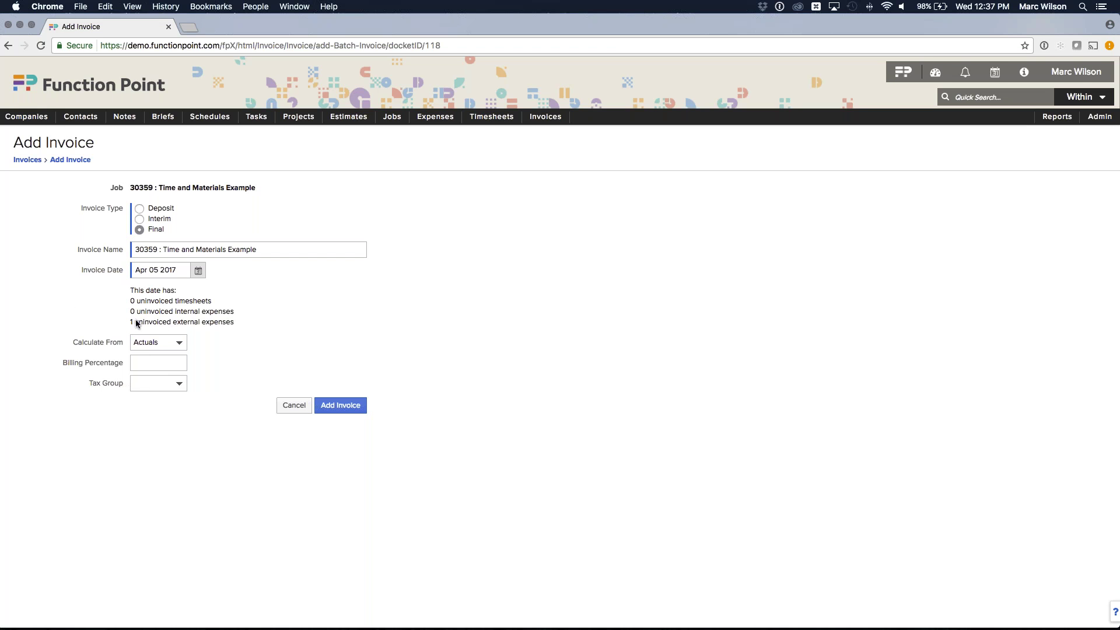
click(109, 315)
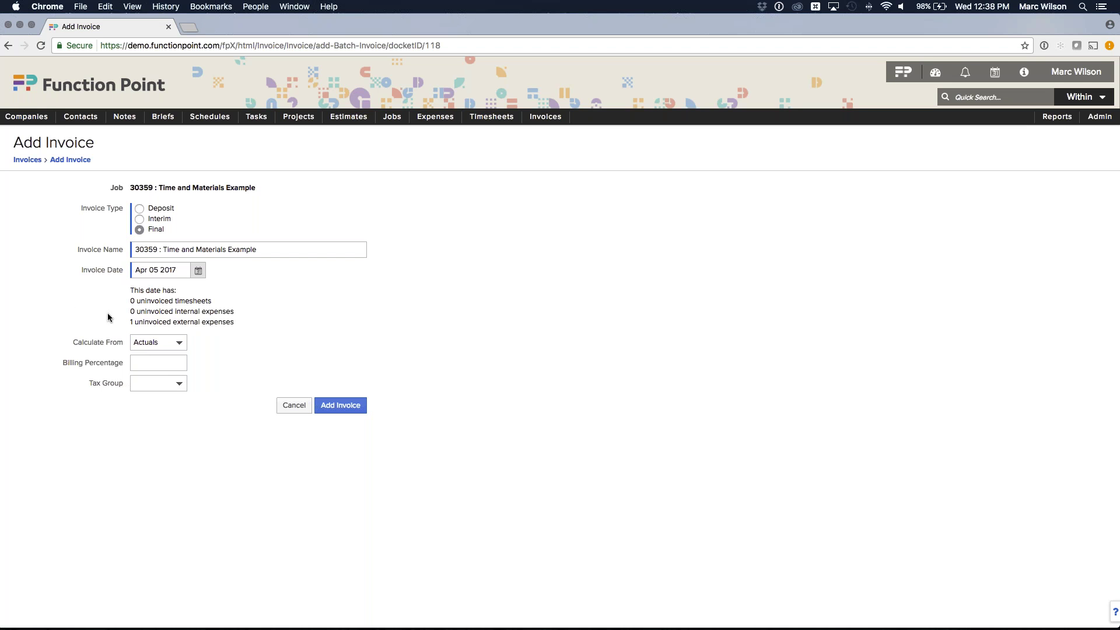
drag(138, 302, 215, 303)
click(183, 303)
click(342, 409)
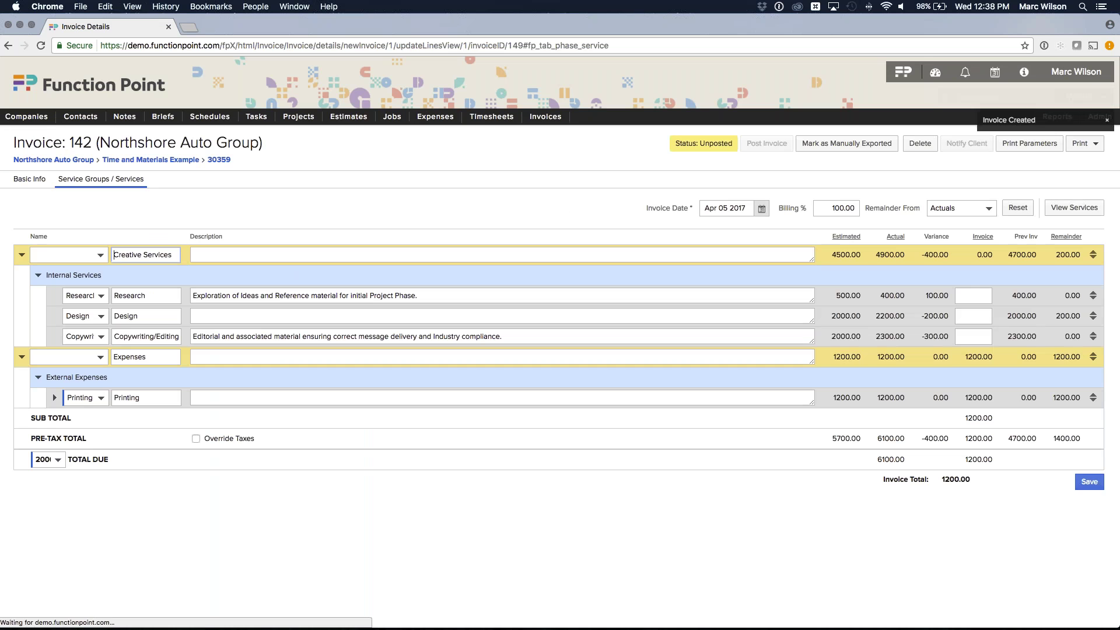
Check the new invoice's expense amount and total, and delete the invoice with the job status set to Open.
drag(966, 357, 989, 358)
double_click(960, 479)
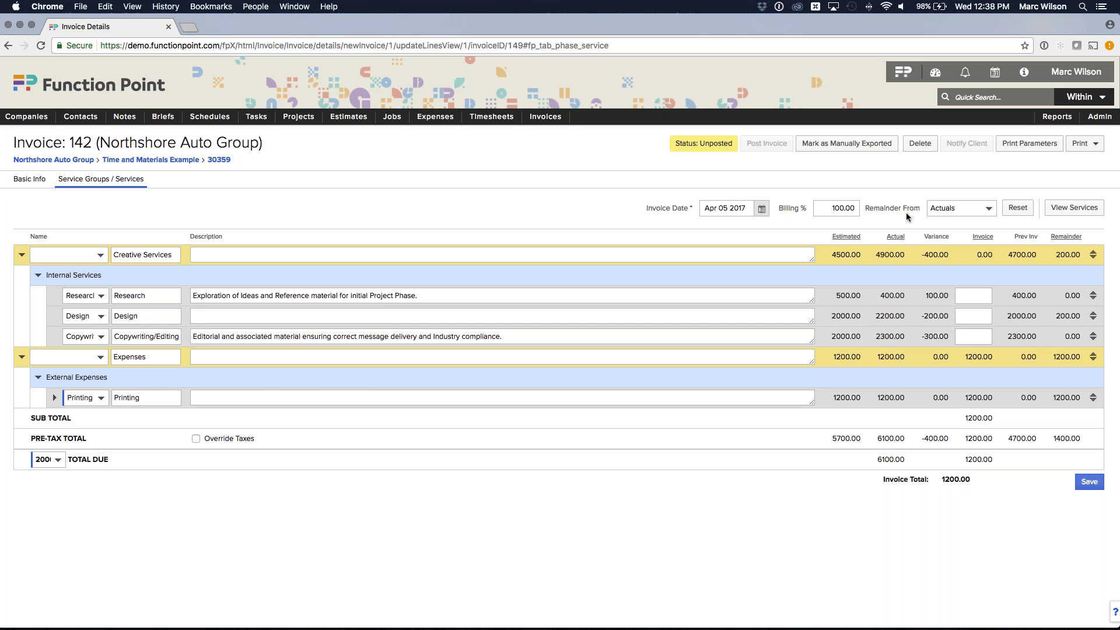
click(922, 144)
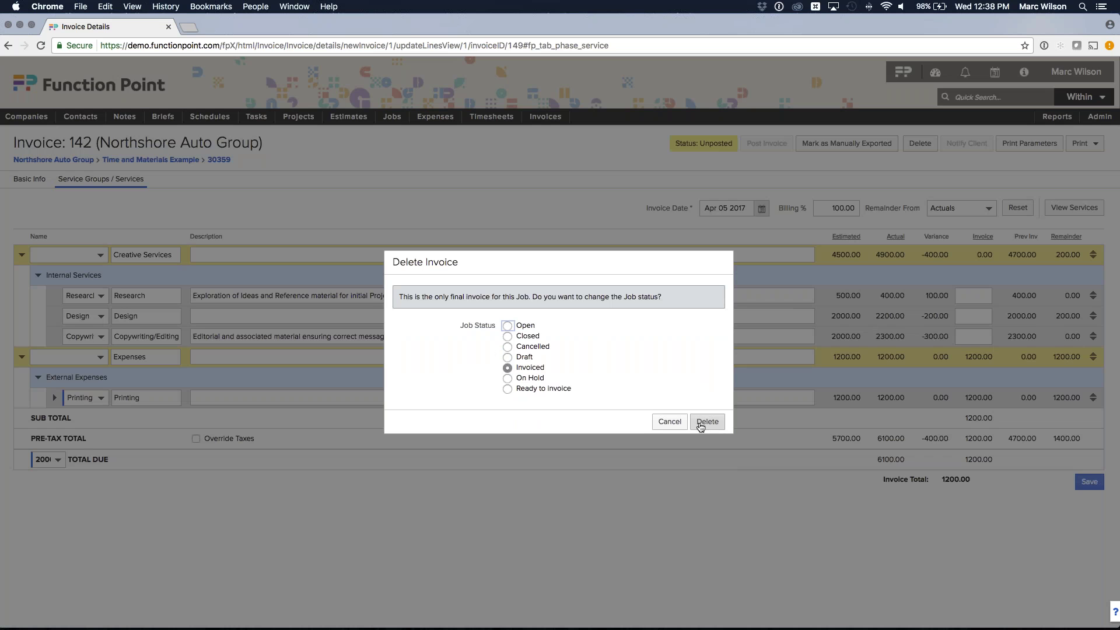
click(508, 326)
click(708, 422)
Start another final invoice for job 30359, Time and Materials Example, calculated from Remainder From Actuals.
mouse_move(546, 117)
mouse_move(558, 173)
click(647, 171)
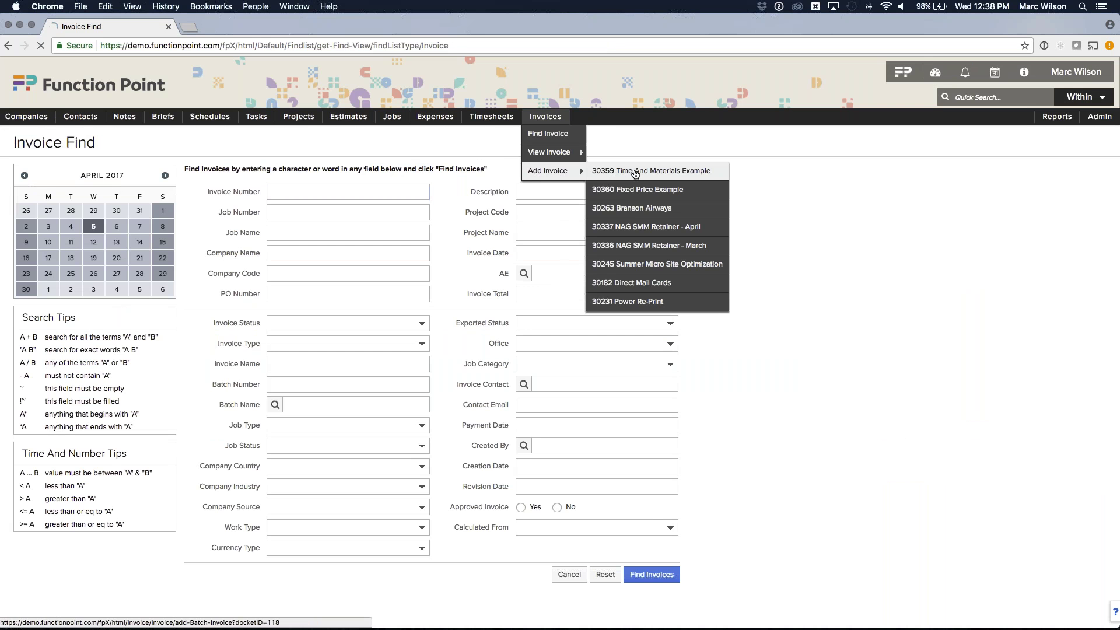
click(140, 230)
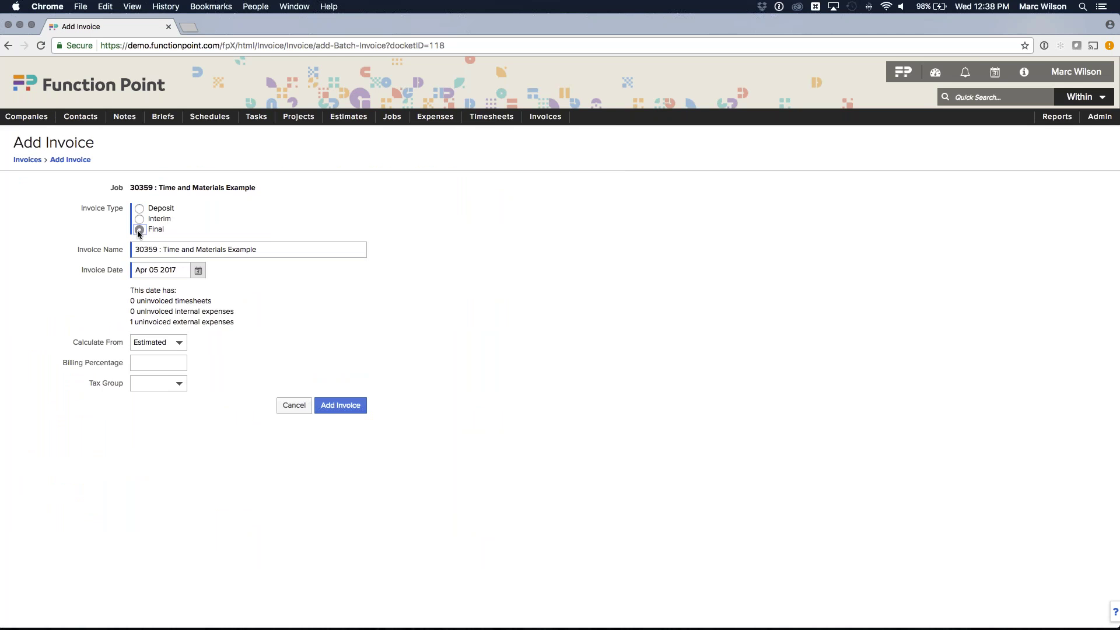
click(167, 341)
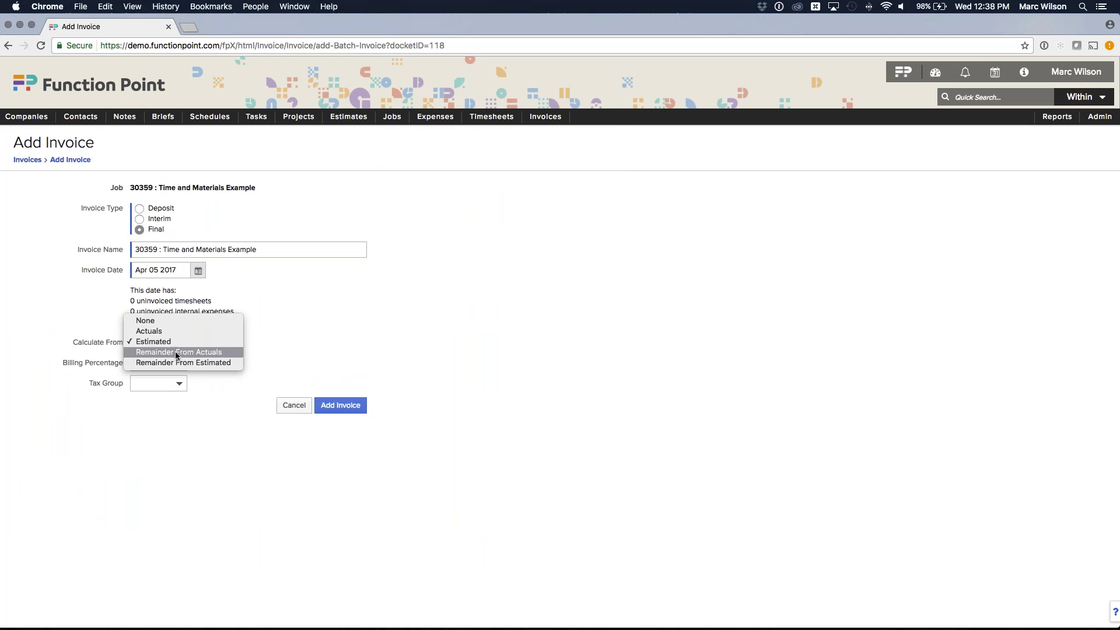
click(86, 355)
Review the calculation options, keep Remainder From Actuals, and create the invoice.
click(169, 345)
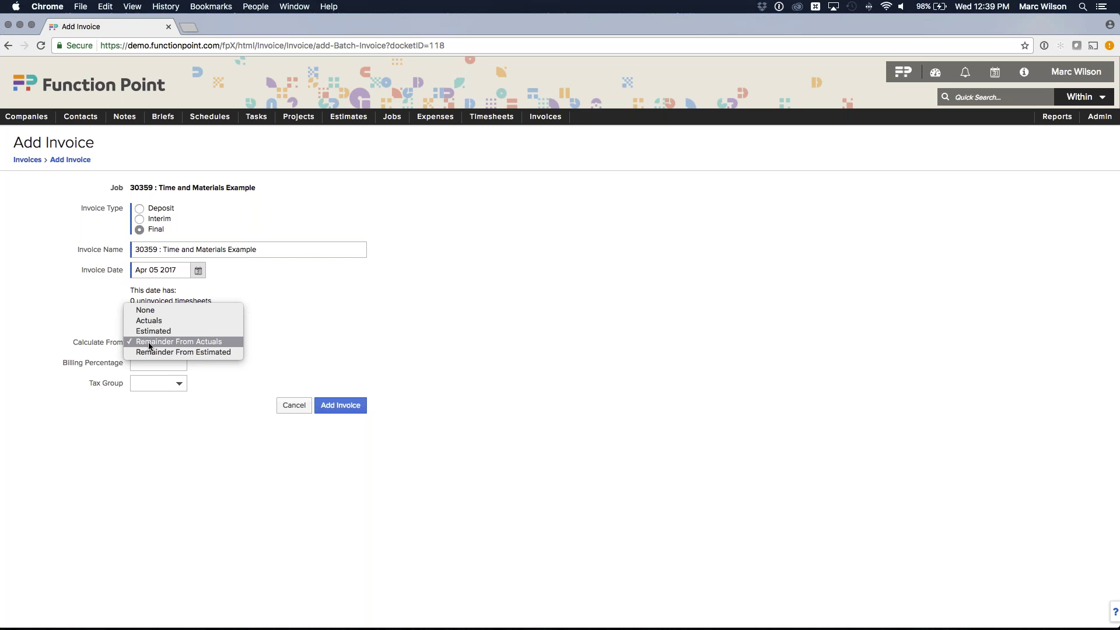
click(150, 346)
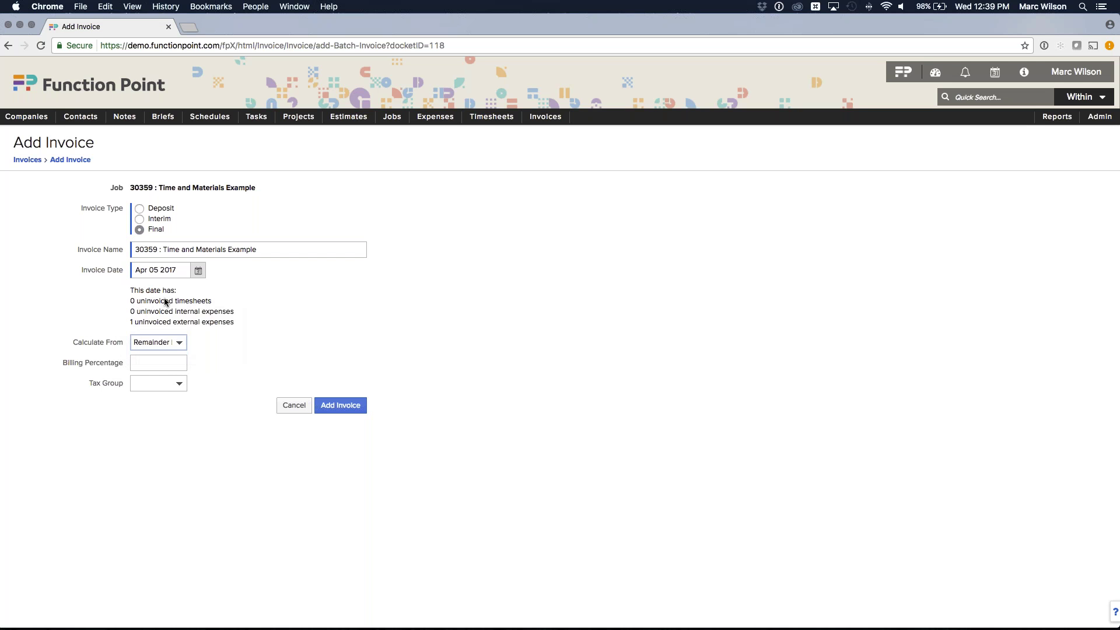
click(165, 343)
click(153, 345)
click(179, 342)
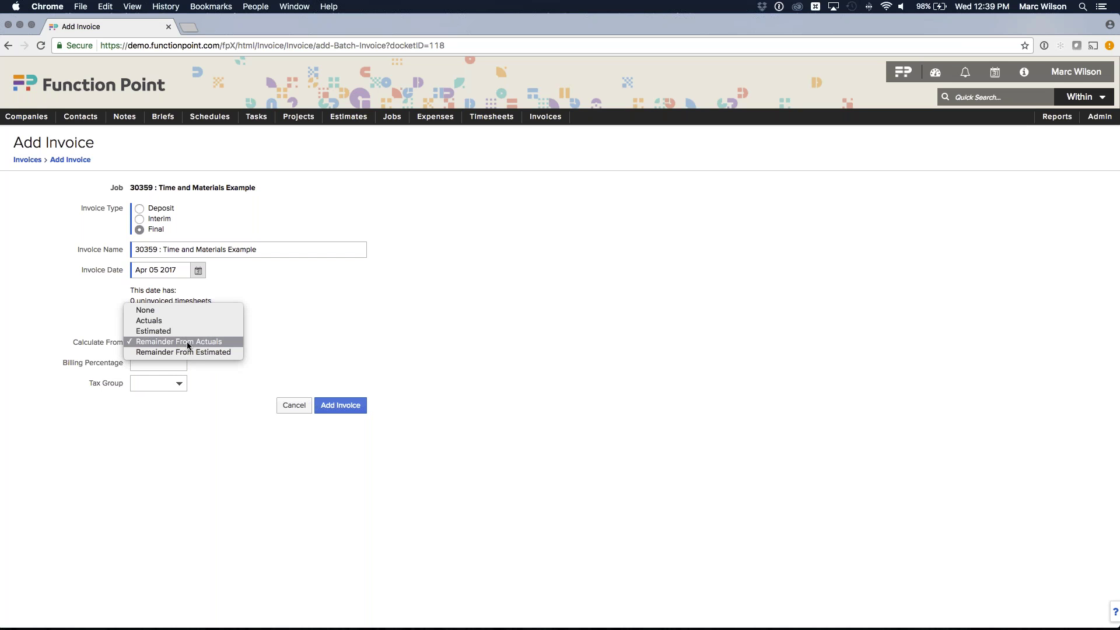
click(198, 419)
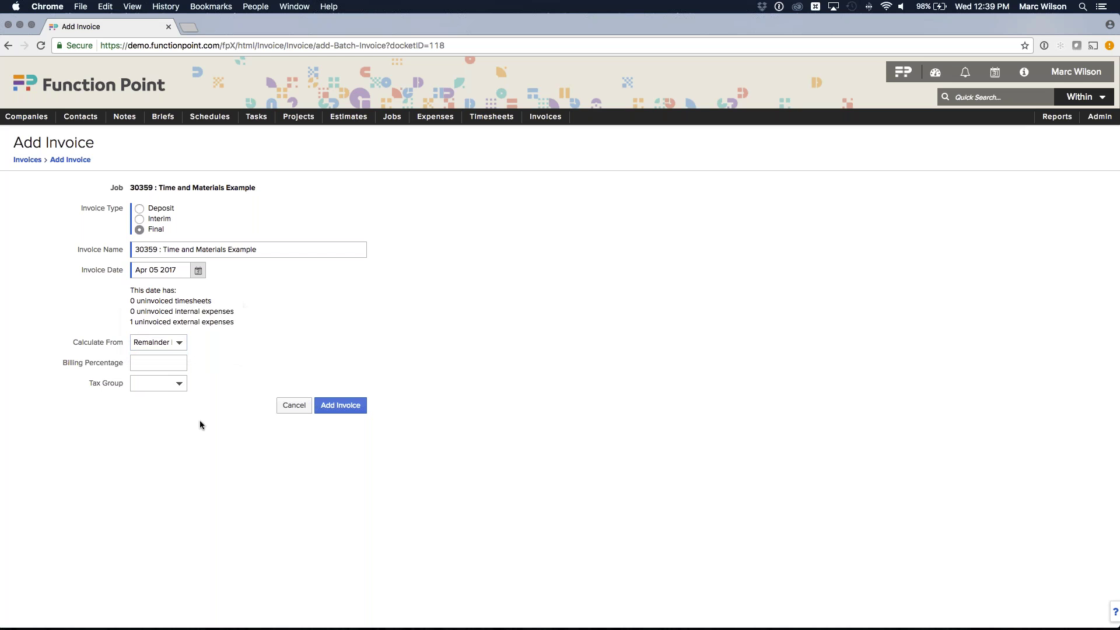
click(344, 408)
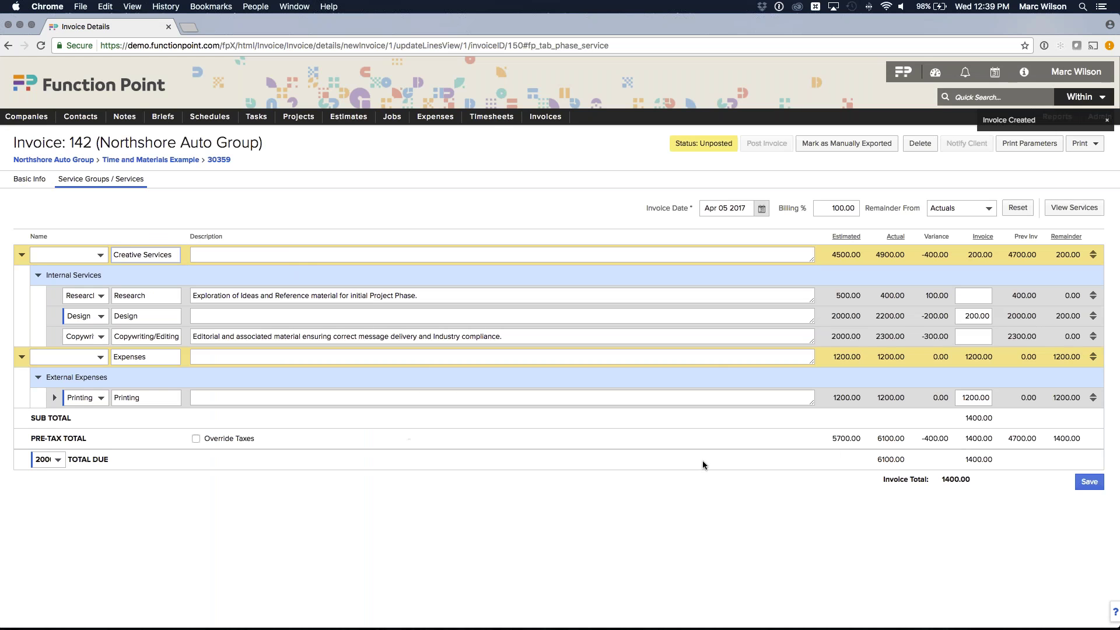
Save the new invoice with its remaining Design and Printing amounts.
click(966, 317)
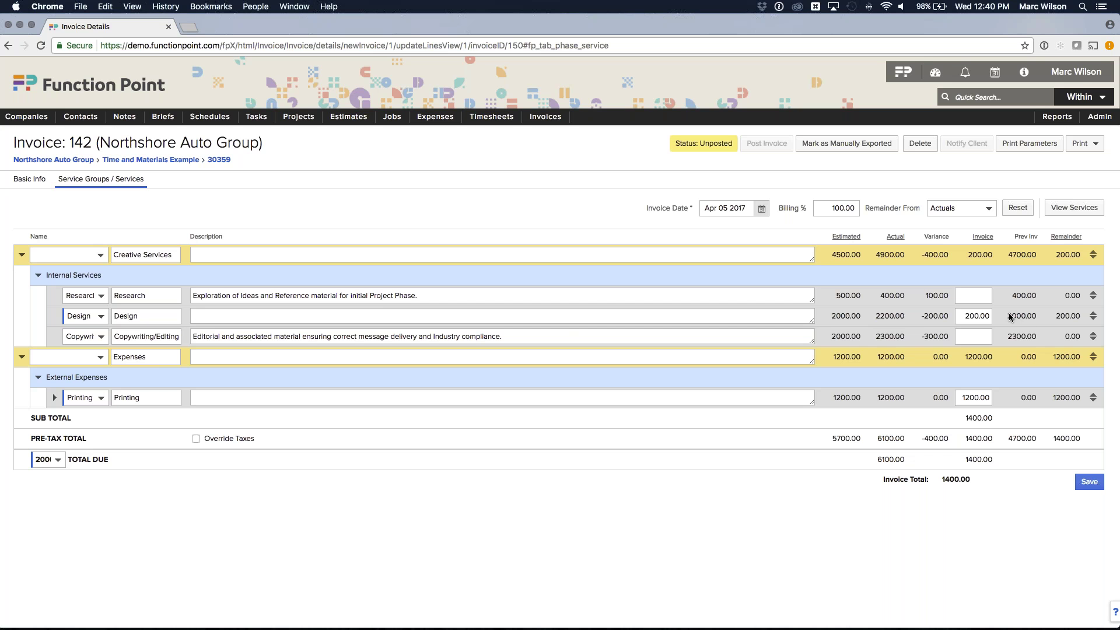
click(1090, 482)
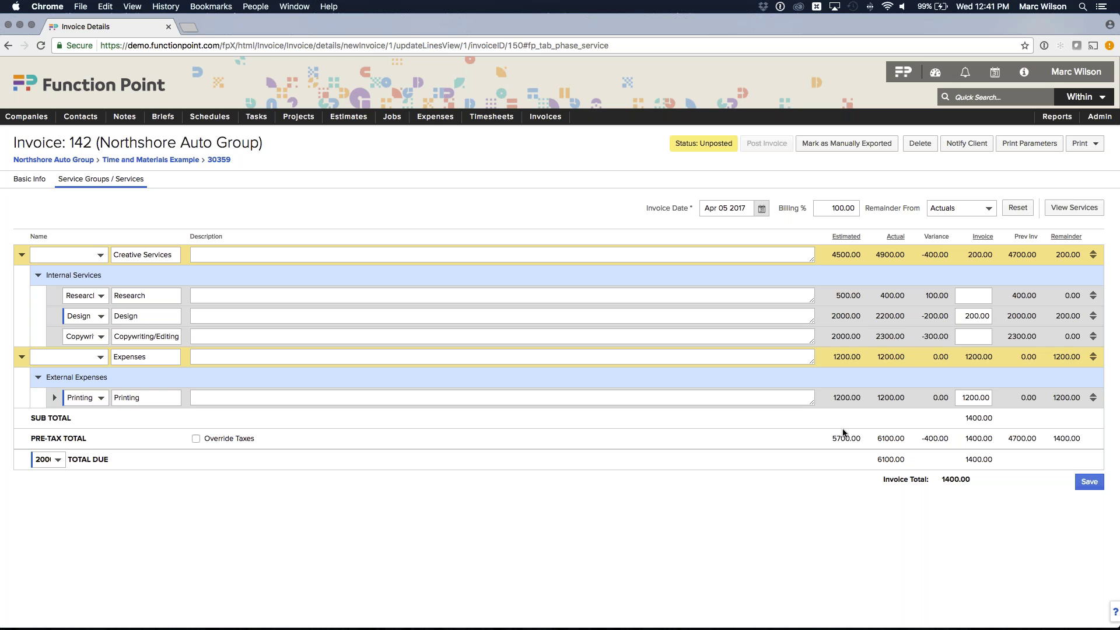
click(1089, 482)
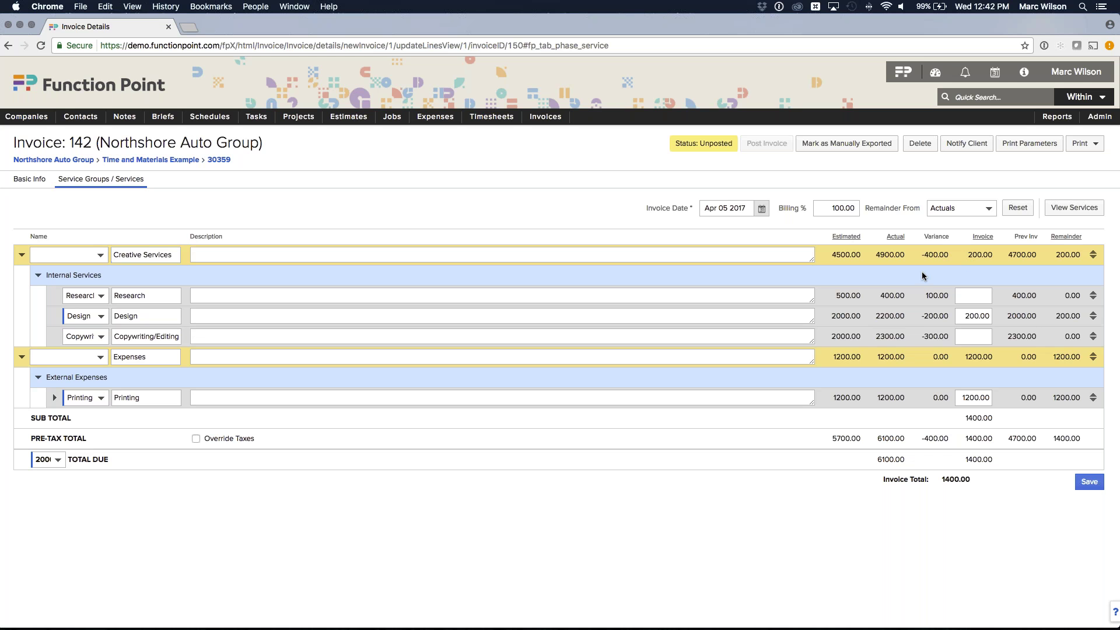
click(1089, 482)
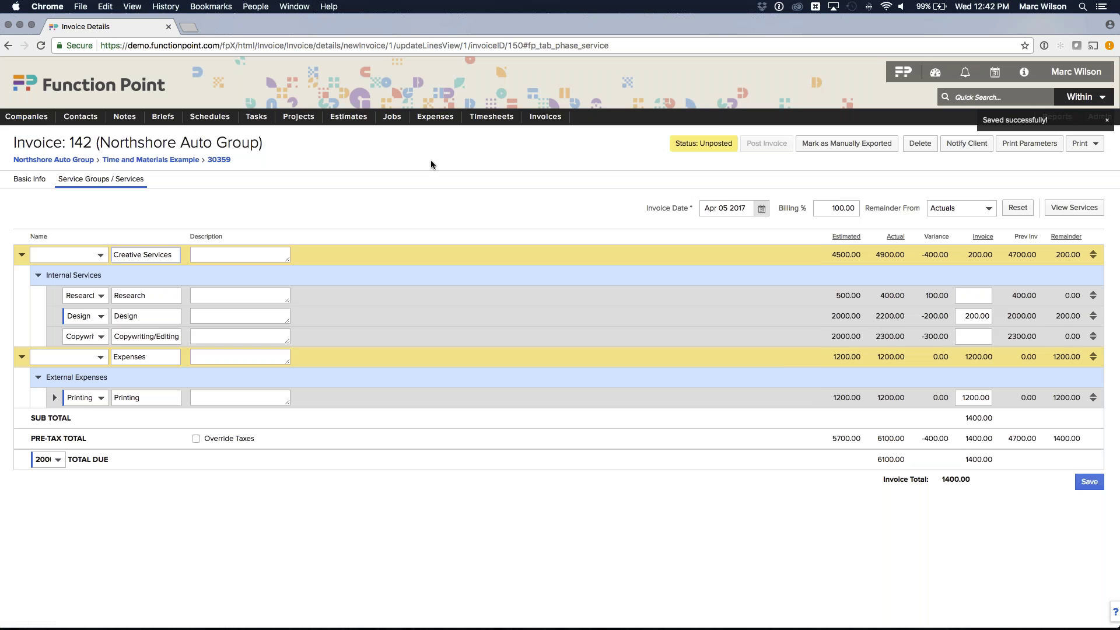
Open job 30360, Fixed Price Example, to view its summary, and go to the job search form.
mouse_move(393, 128)
mouse_move(396, 156)
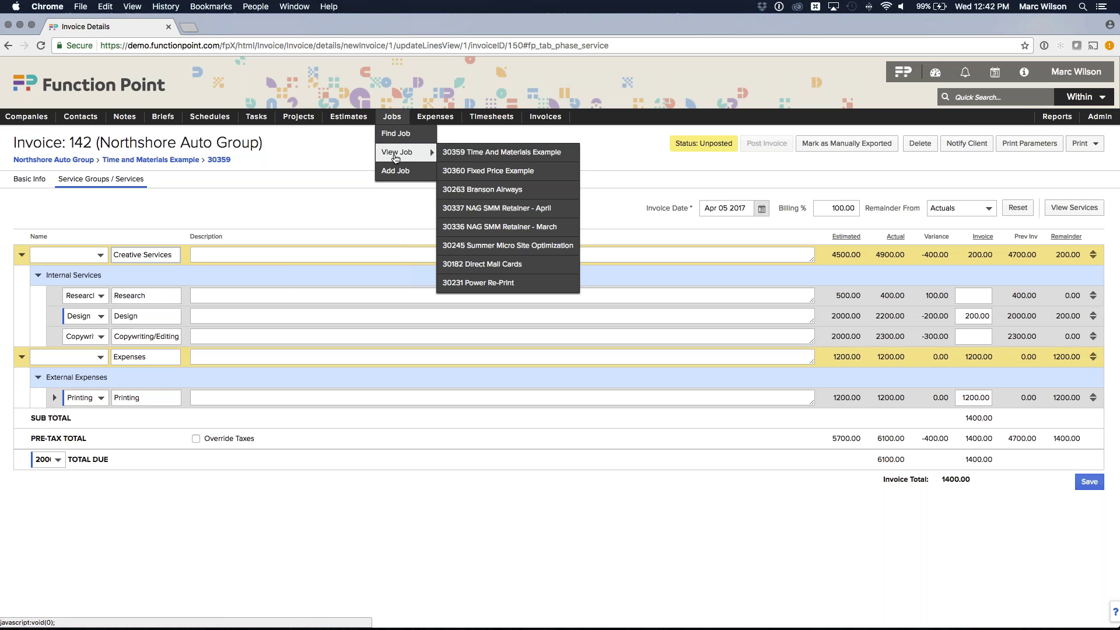
click(490, 171)
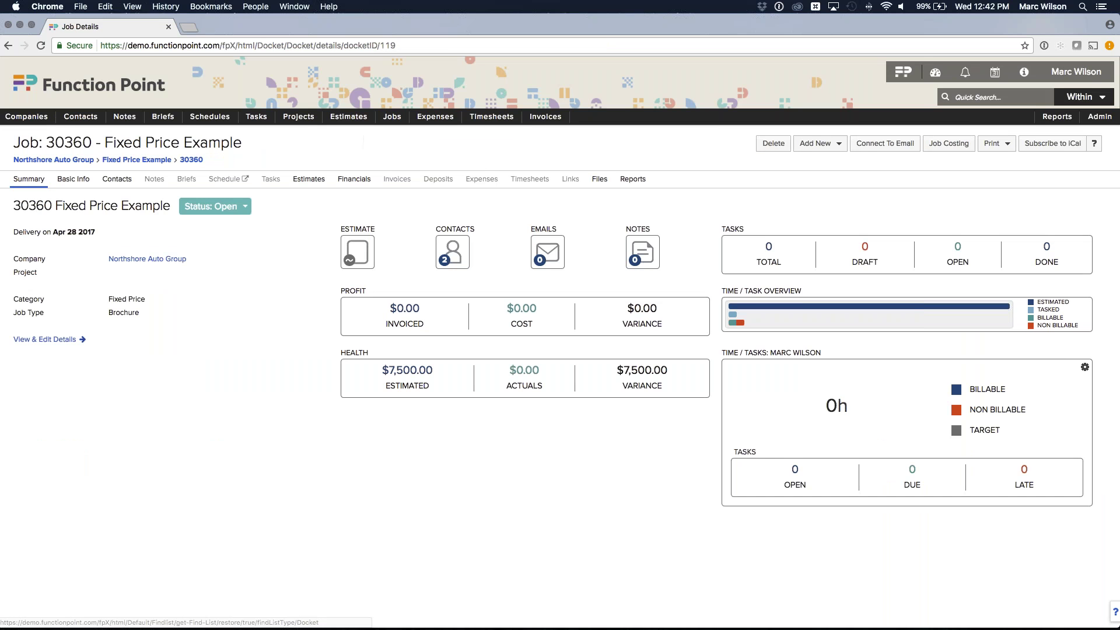
click(396, 134)
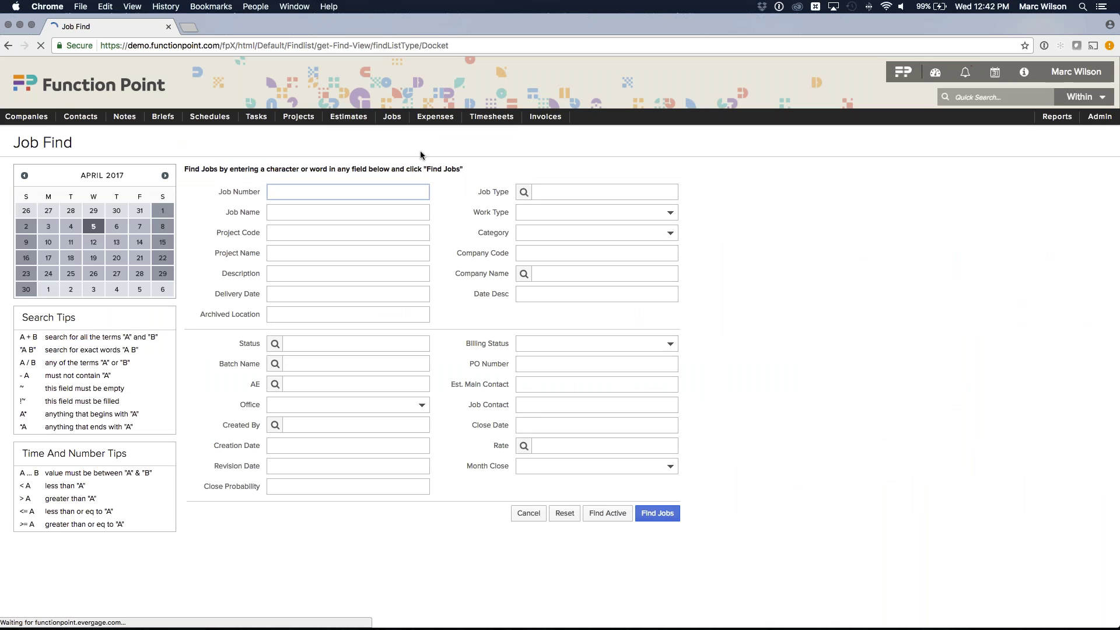
Find the active jobs in the Fixed Price category assigned to the account executive.
click(304, 383)
click(305, 442)
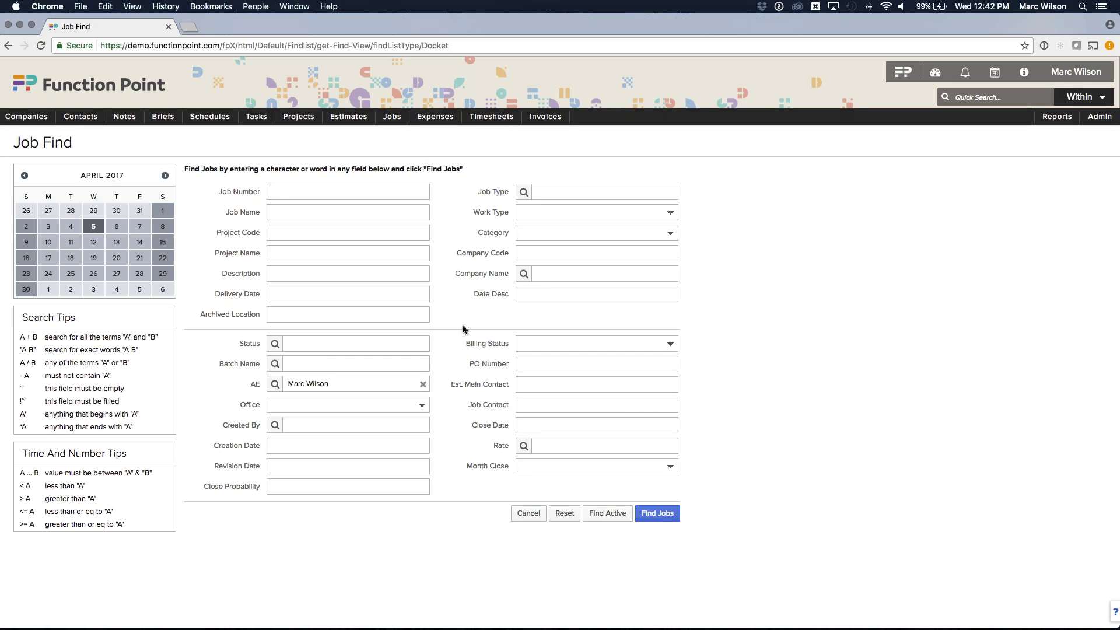
drag(478, 233, 505, 233)
click(522, 233)
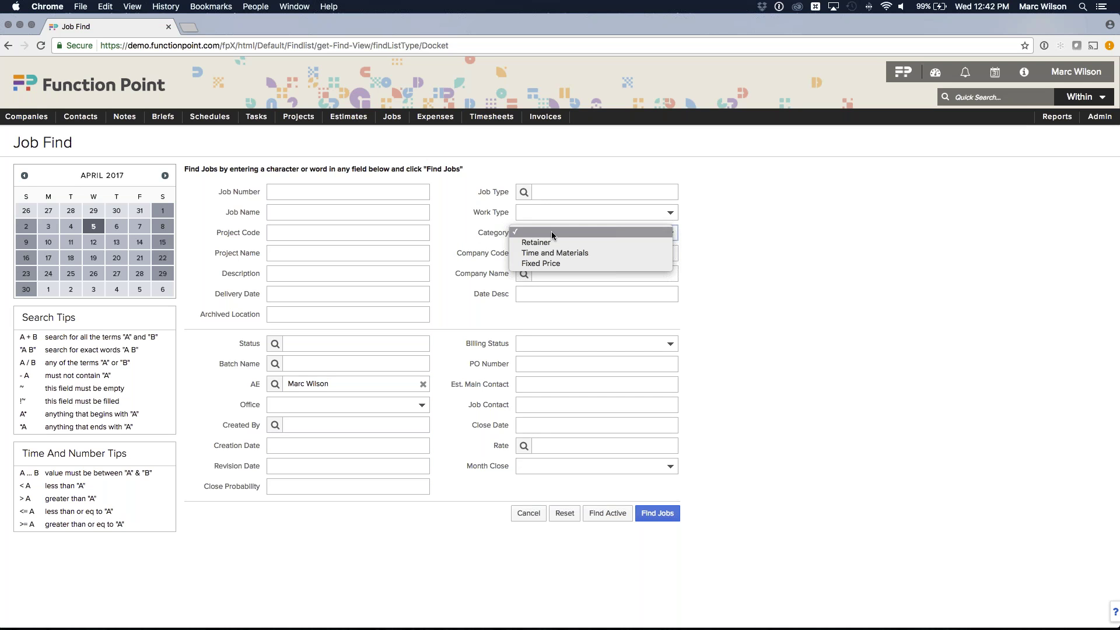
click(551, 263)
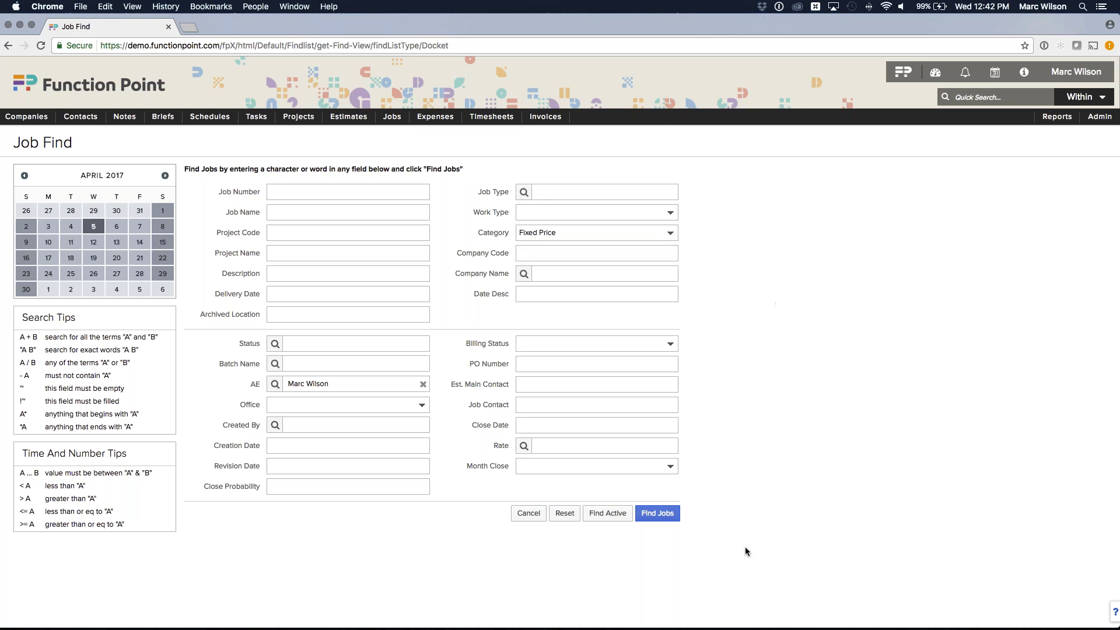
click(607, 513)
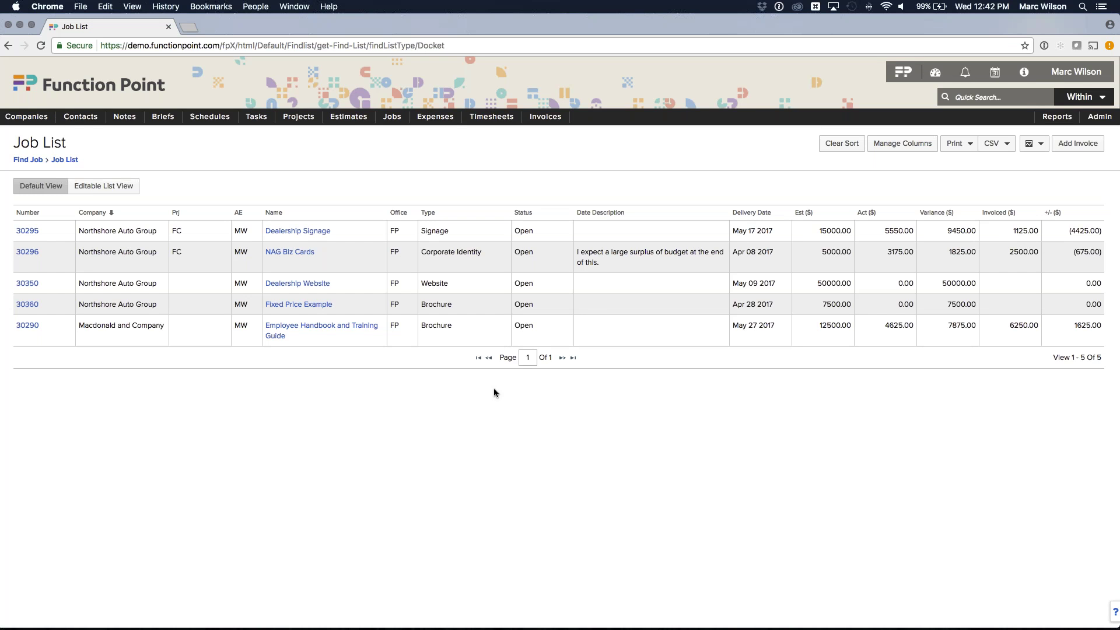
Open the financials of job 30360, Fixed Price Example, and examine the Creative Services and Expenses estimates, including Printing, Photography and the totals.
click(299, 304)
click(354, 178)
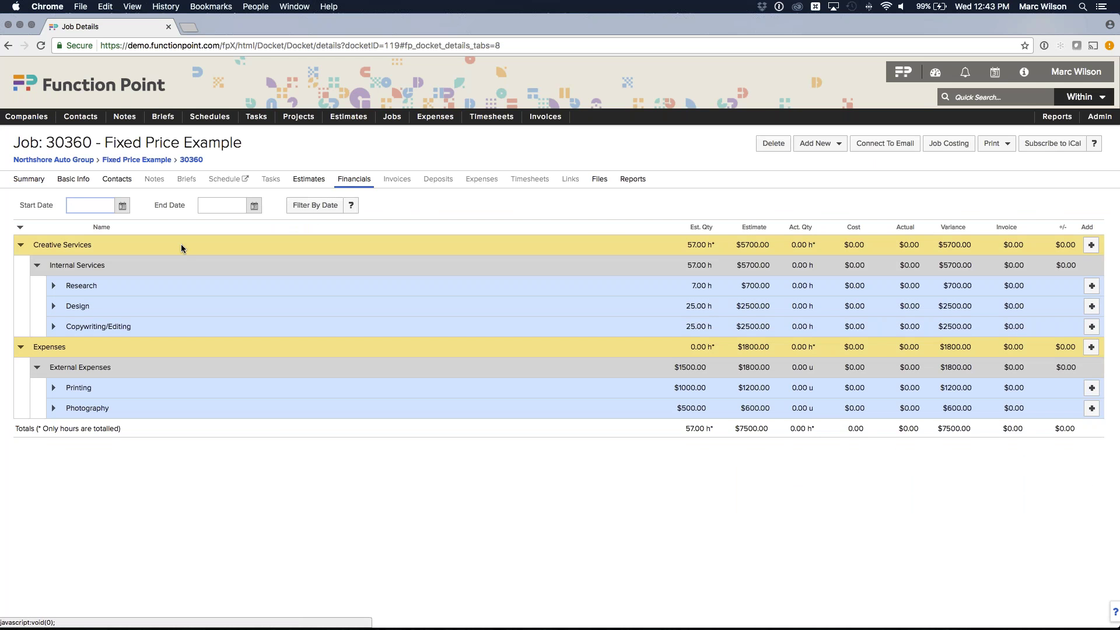
click(47, 246)
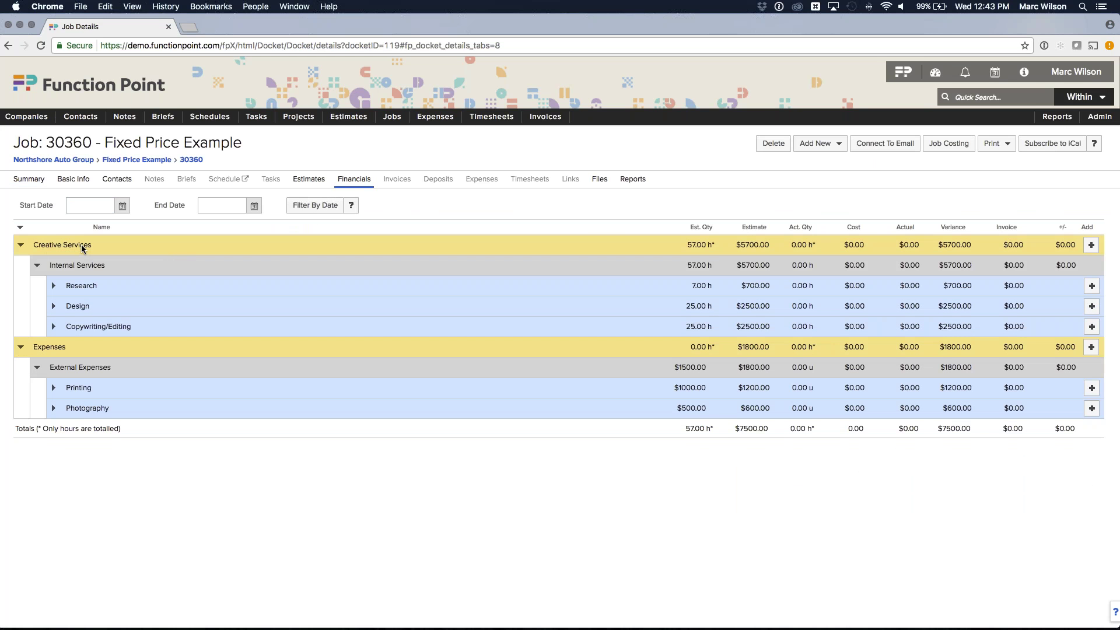
double_click(73, 386)
drag(71, 408, 103, 412)
drag(733, 430, 774, 429)
drag(89, 410, 114, 410)
click(114, 410)
drag(742, 247, 770, 247)
click(769, 245)
drag(678, 410, 707, 412)
click(707, 411)
Create an interim invoice for job 30360, calculated from Estimated with a billing percentage of 50.
click(817, 144)
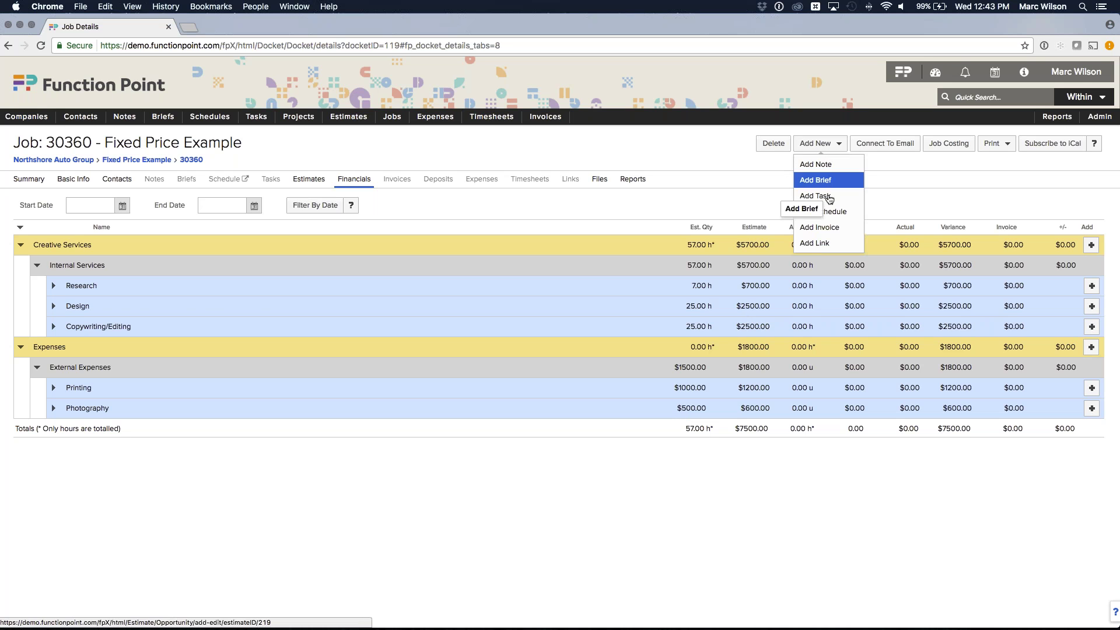
click(820, 232)
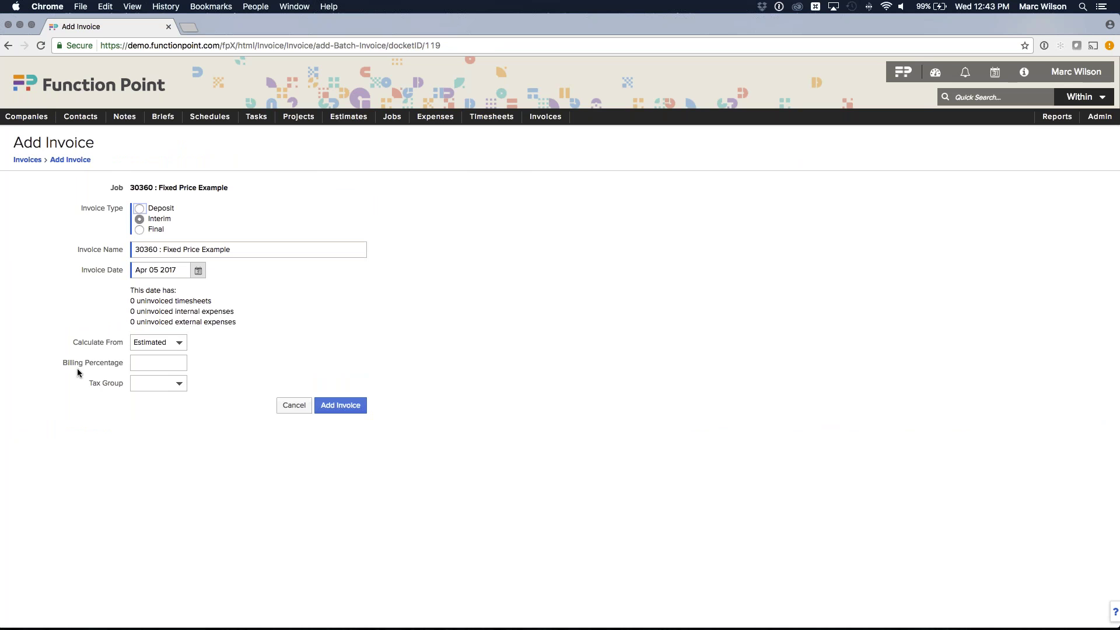
drag(63, 364, 124, 363)
click(143, 363)
text(50)
click(338, 407)
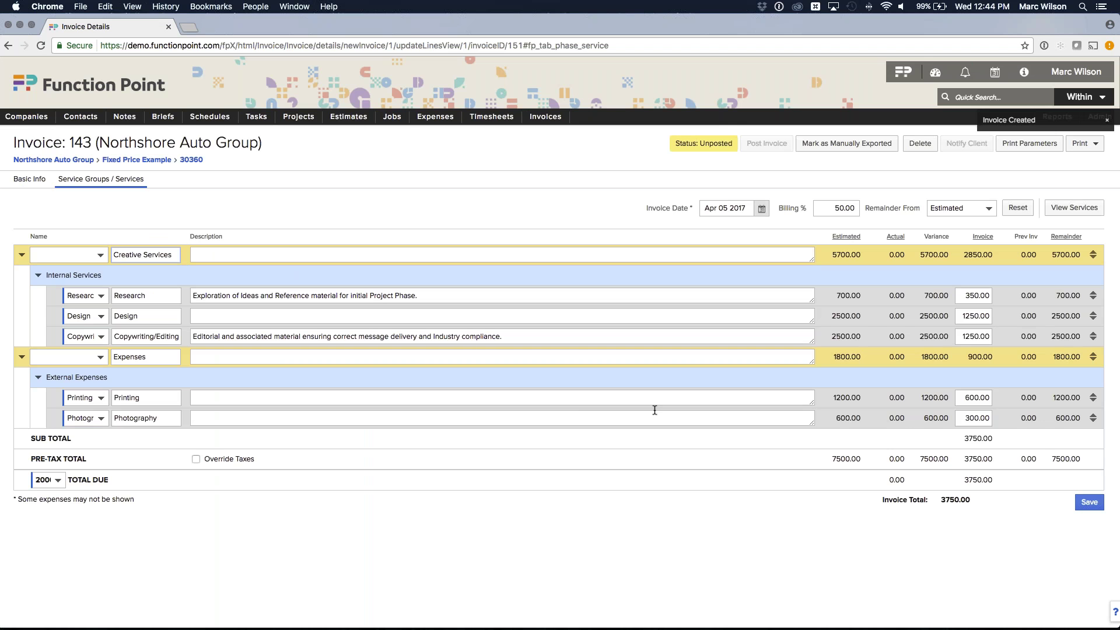
Check the invoice total, clear the Printing amount, and clear all amounts in the Invoice column.
drag(940, 499, 974, 499)
click(972, 499)
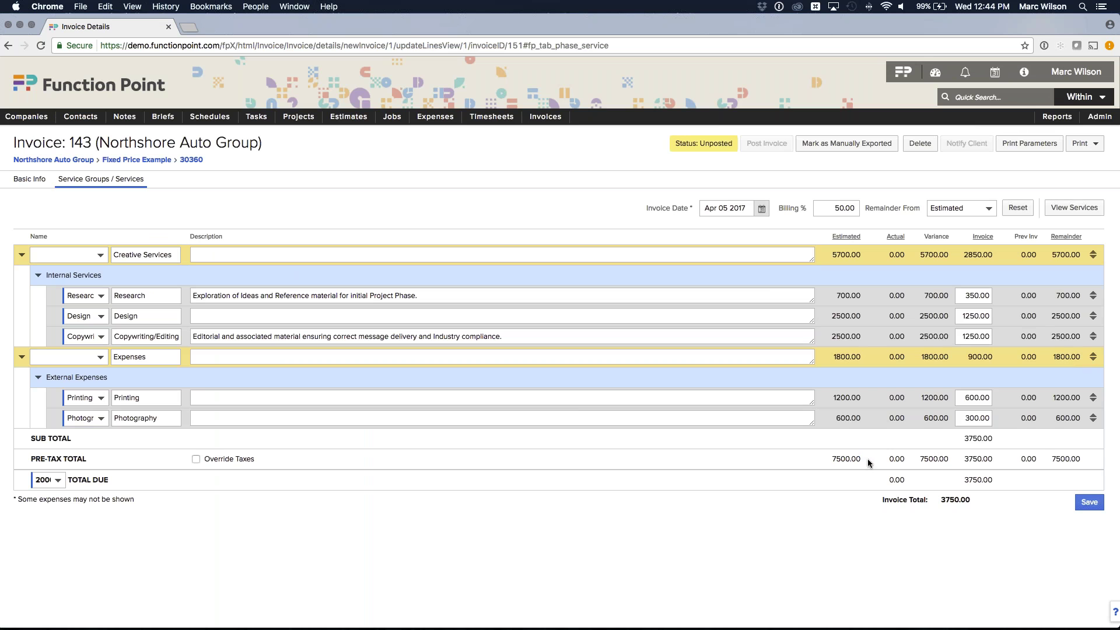
click(973, 397)
key(BackSpace)
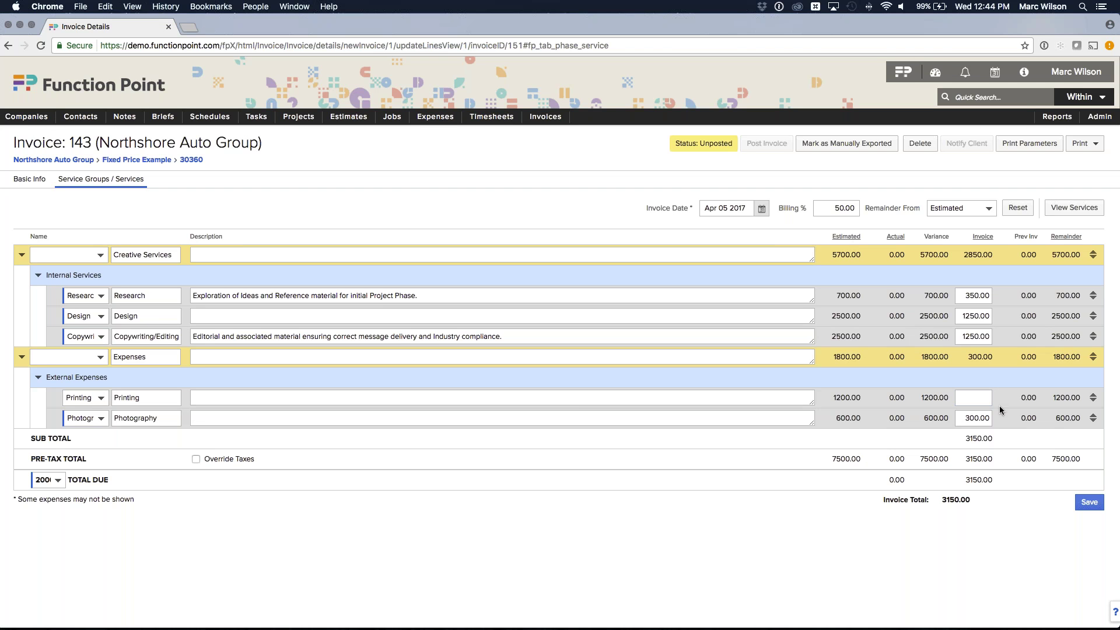
click(968, 418)
click(1002, 374)
click(983, 236)
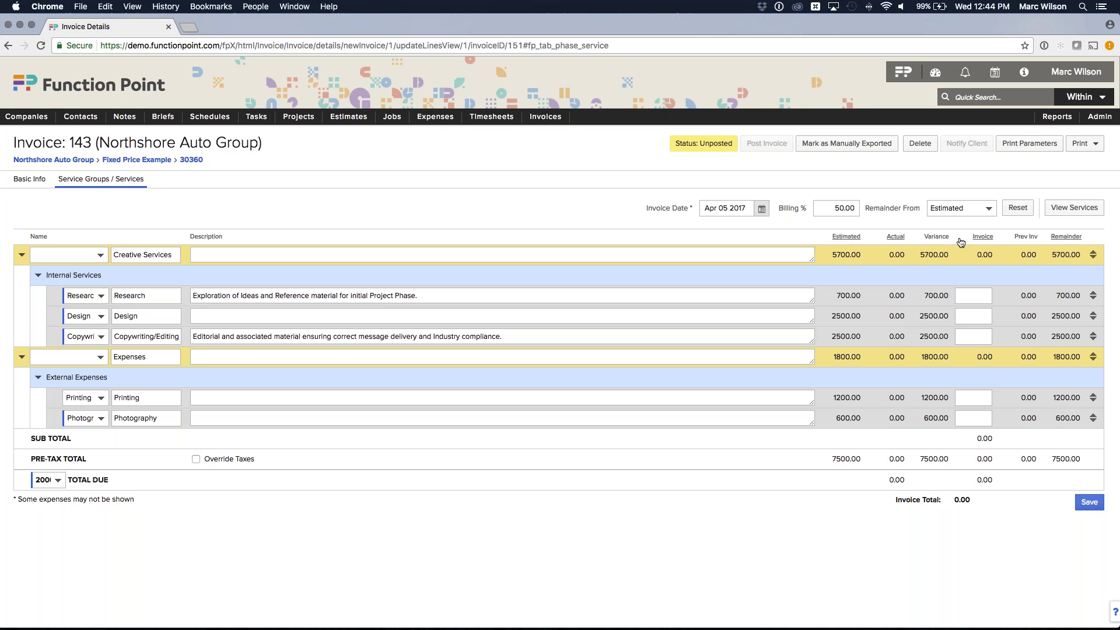
Set the billing percentage to 25 and fill the invoice amounts from the estimated figures.
click(843, 209)
text(25)
click(847, 237)
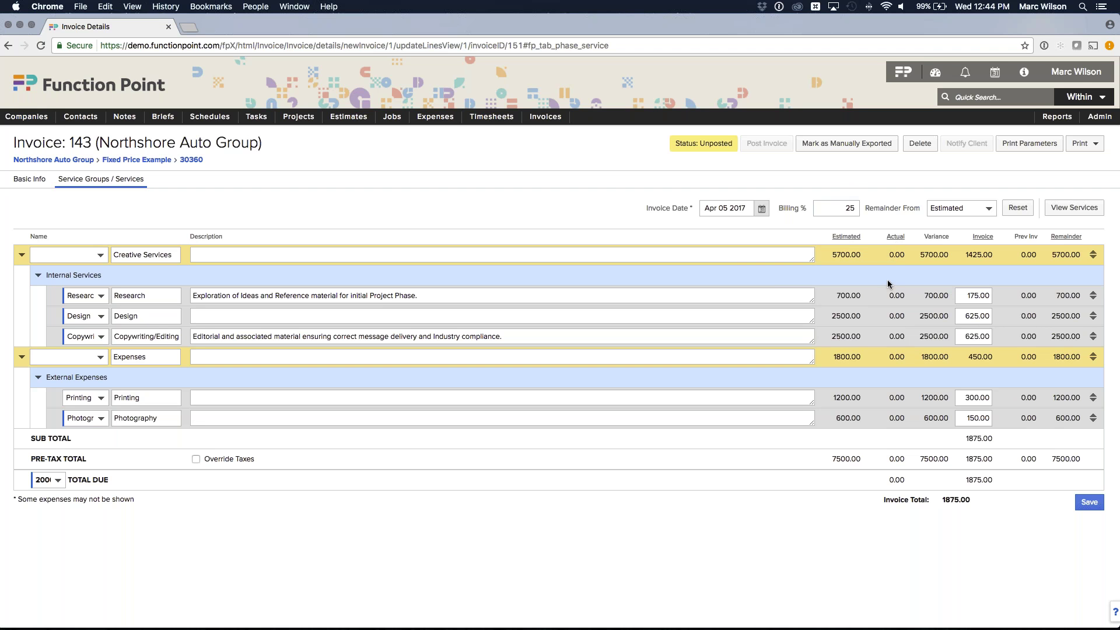
Set the billing percentage to 50 and refill the invoice amounts from the estimated figures.
double_click(850, 208)
text(50)
click(846, 237)
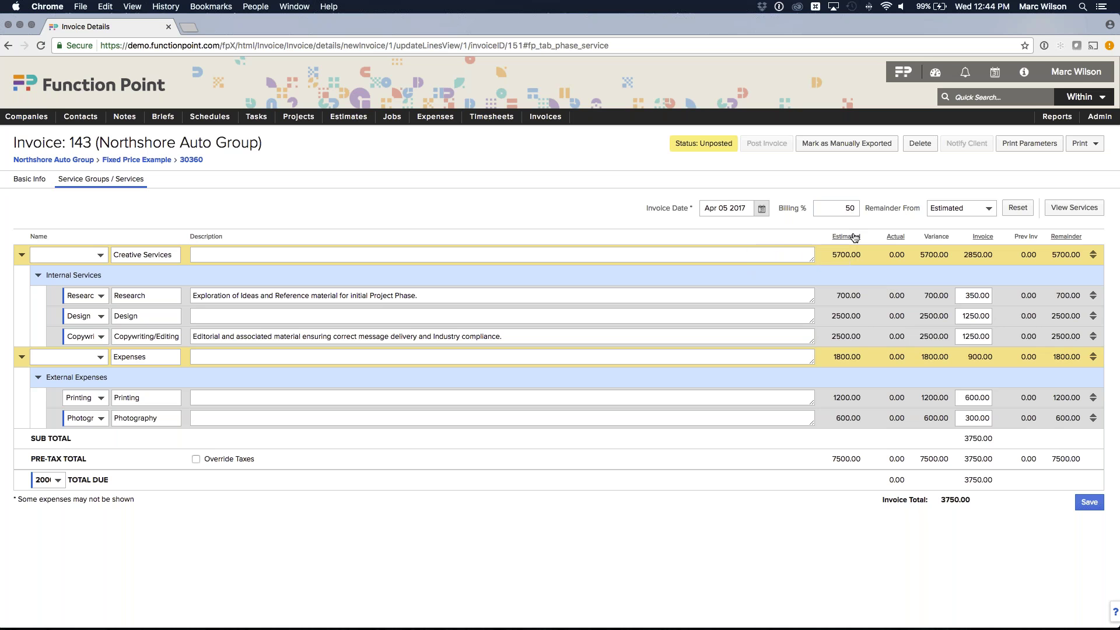
Clear the Printing invoice amount, set Photography to 600, and save the invoice.
double_click(973, 397)
key(BackSpace)
click(984, 417)
double_click(984, 418)
key(BackSpace)
text(600)
click(1012, 384)
click(1083, 502)
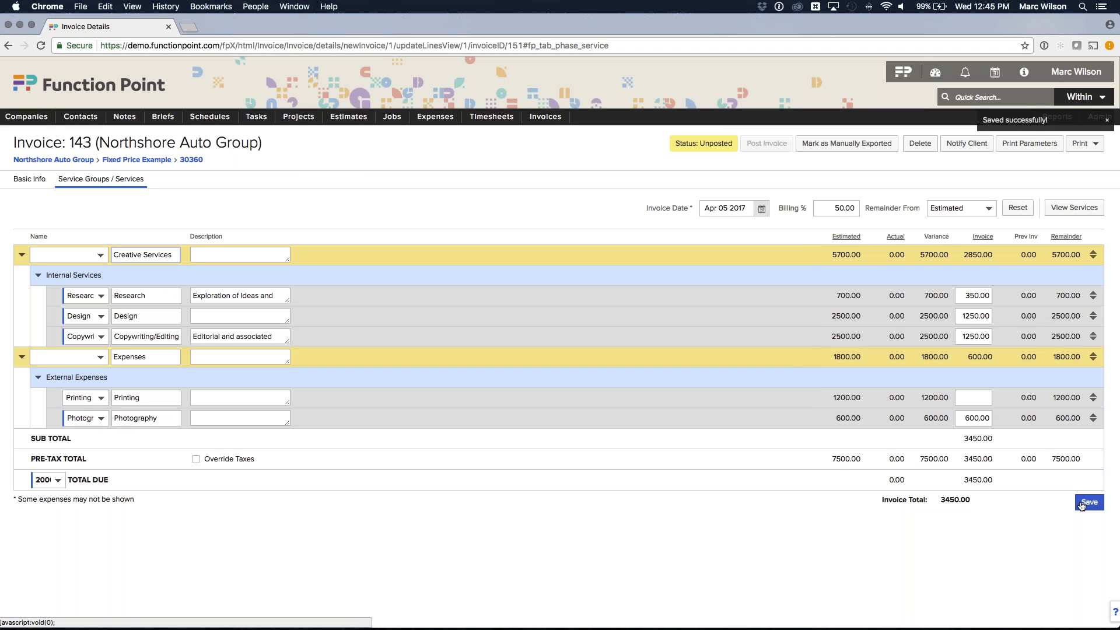
Preview the invoice's Summary View printout, check the Photography and Expenses lines, and close the preview.
click(1083, 143)
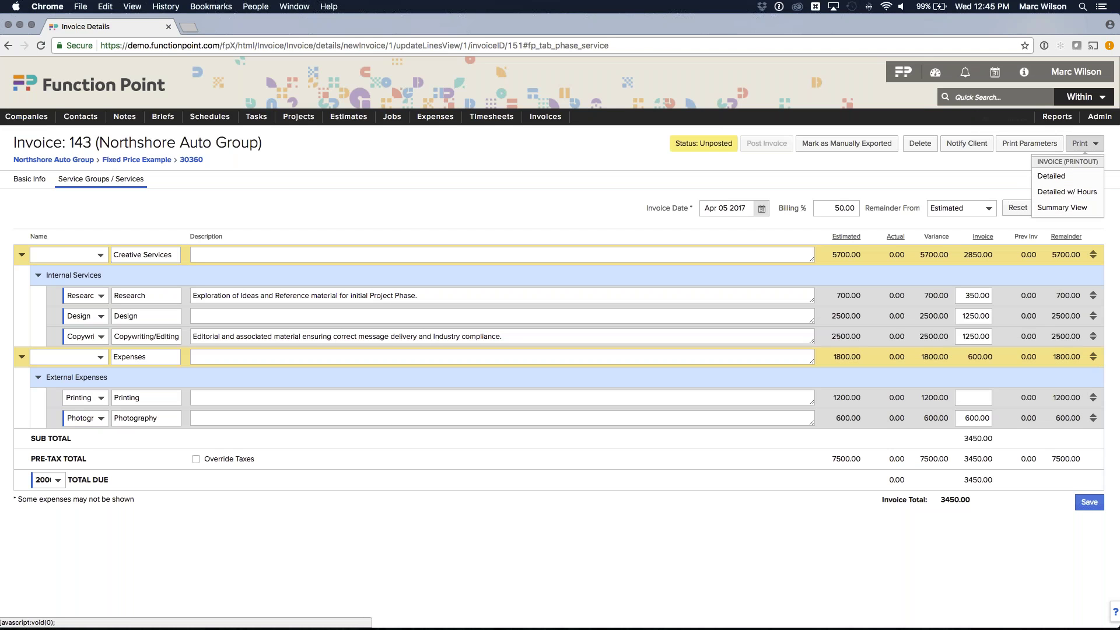
click(1062, 208)
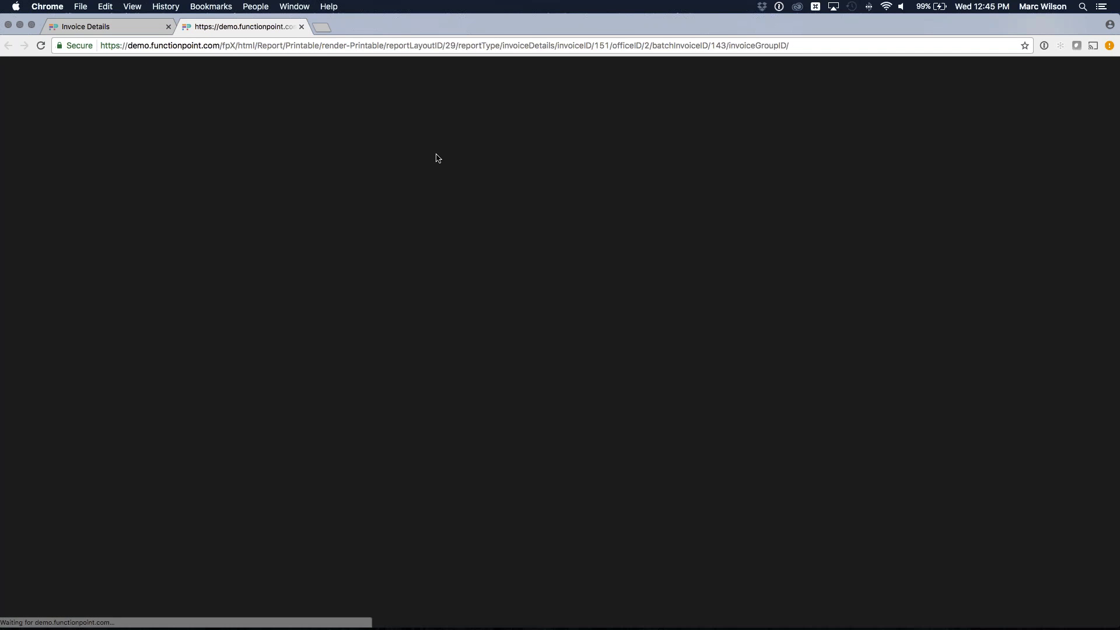
scroll(457, 277, down, 2)
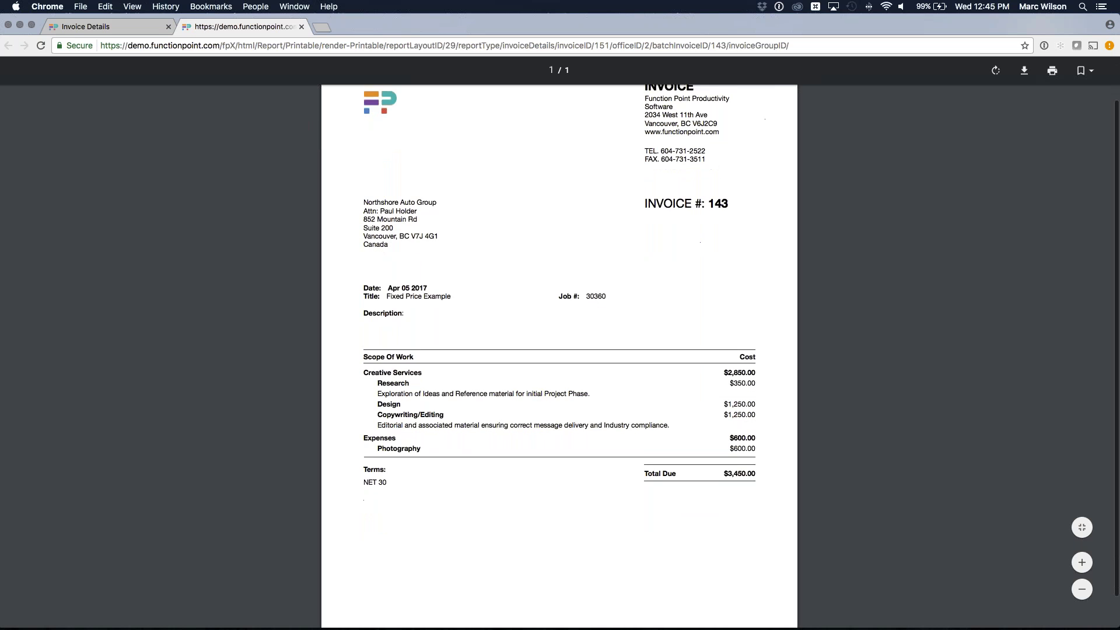
drag(378, 448, 428, 448)
click(428, 448)
scroll(425, 446, down, 1)
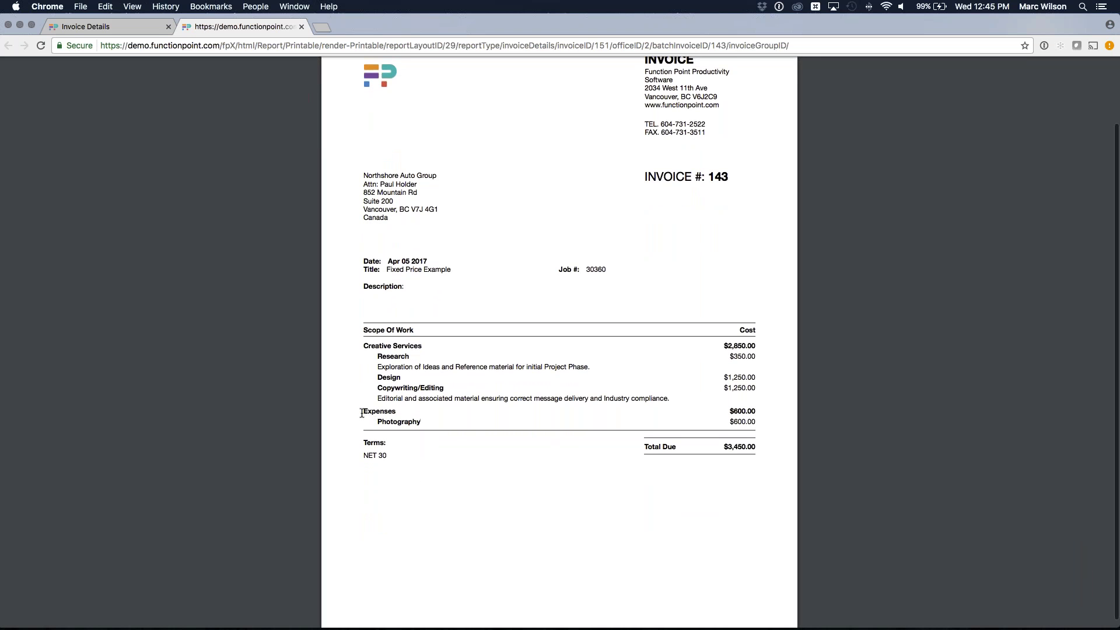
scroll(332, 94, up, 1)
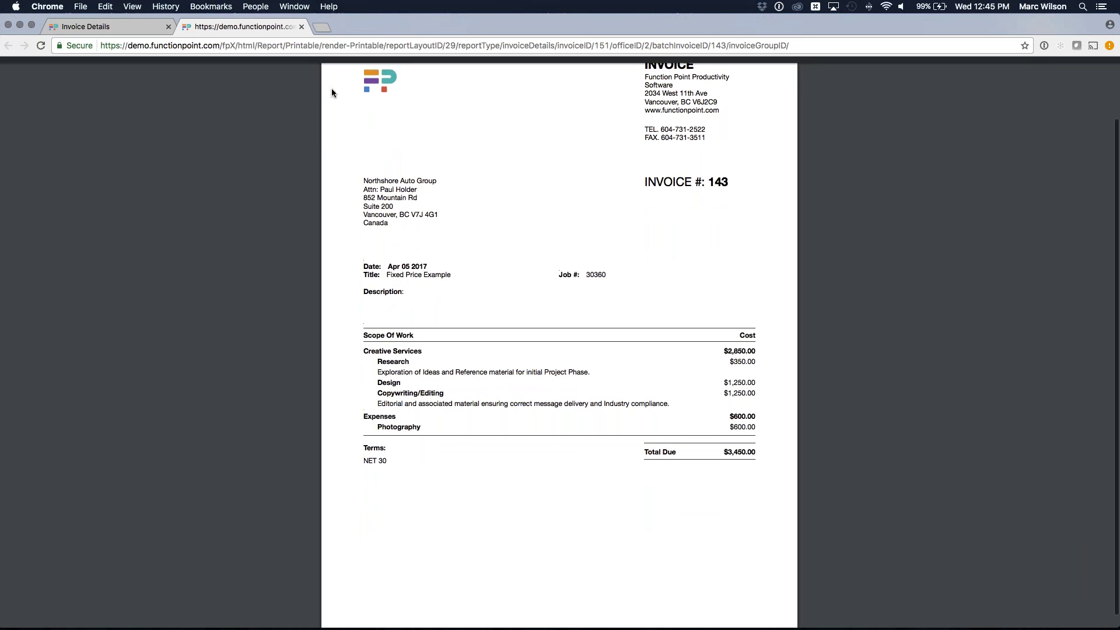
click(301, 26)
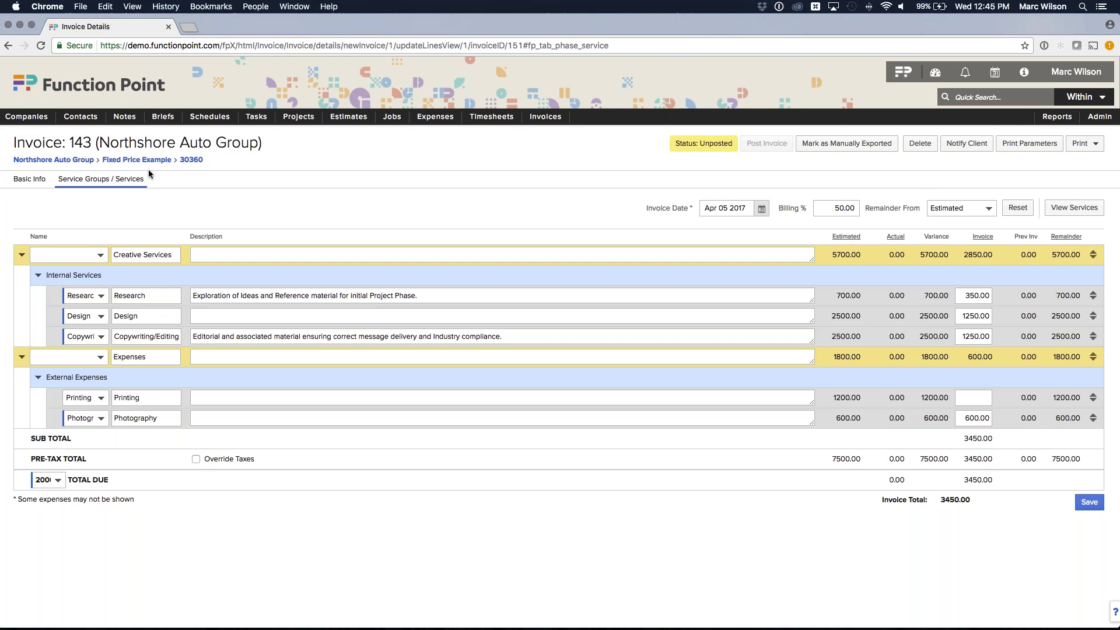
Mark the invoice as approved in its basic info and return to the Fixed Price Example job.
click(29, 178)
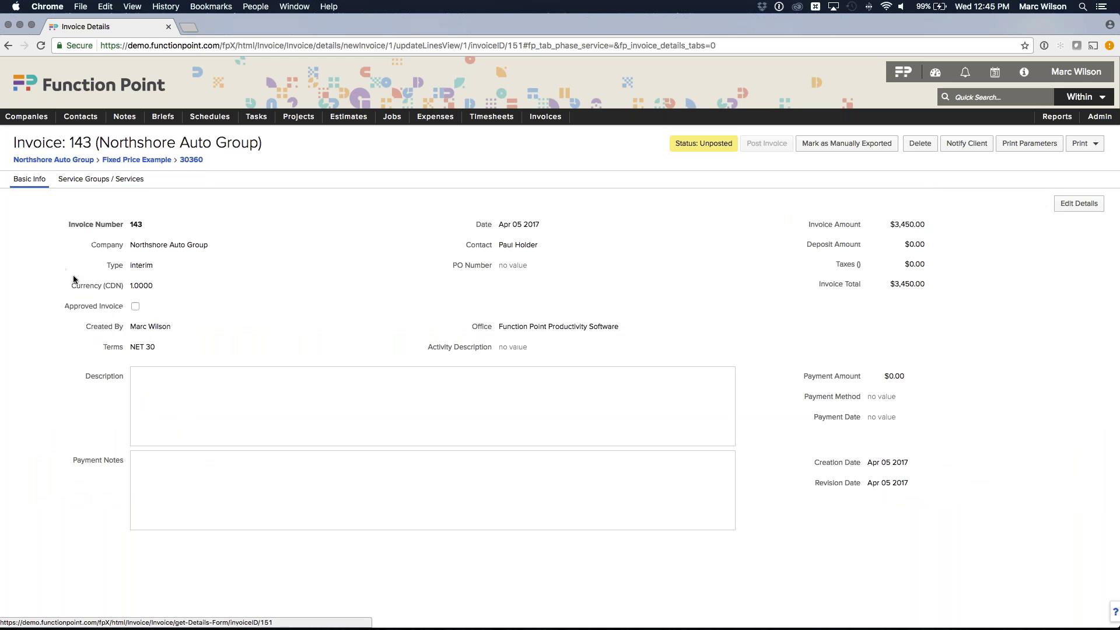
click(132, 305)
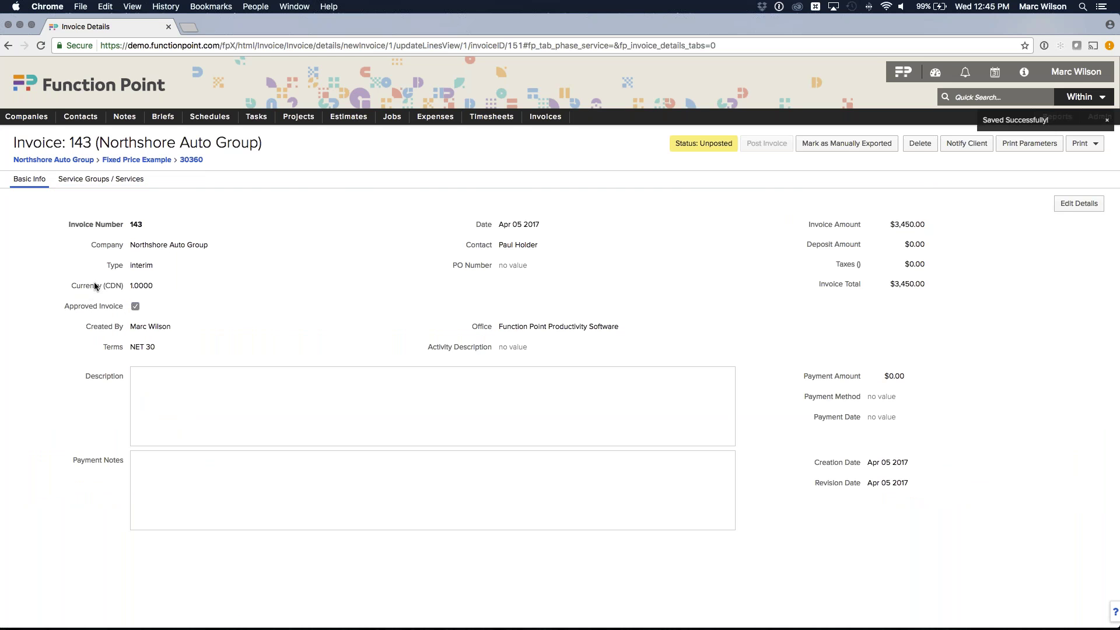
click(136, 161)
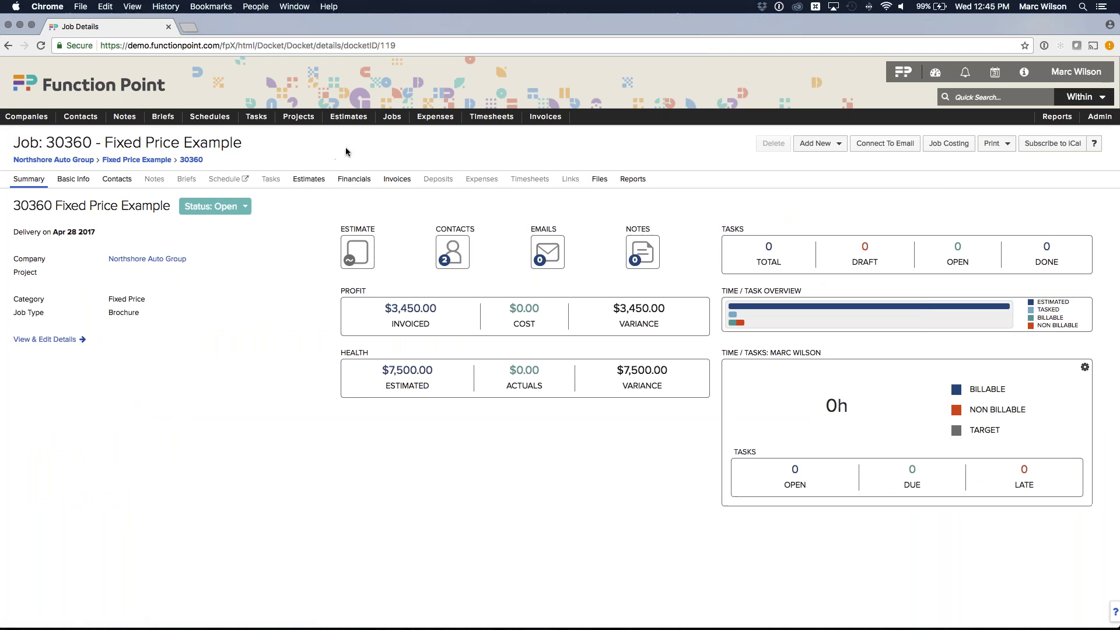
Review the job's invoice list and financials, comparing invoiced amounts with estimates for Creative Services and Photography.
click(404, 180)
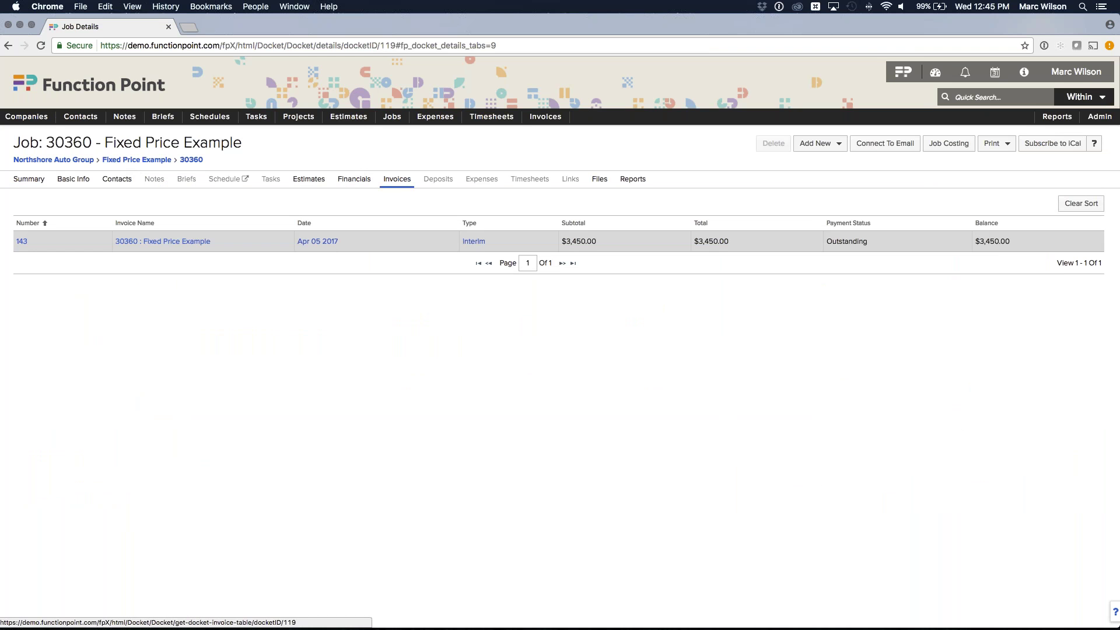
click(354, 179)
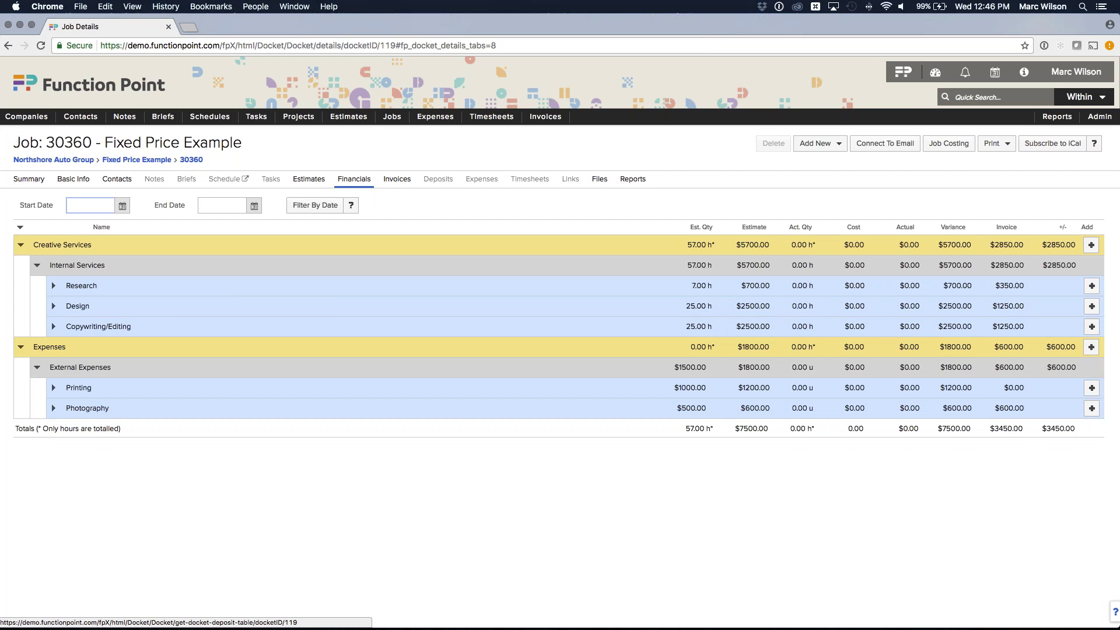
drag(1043, 245, 1063, 246)
drag(737, 246, 763, 246)
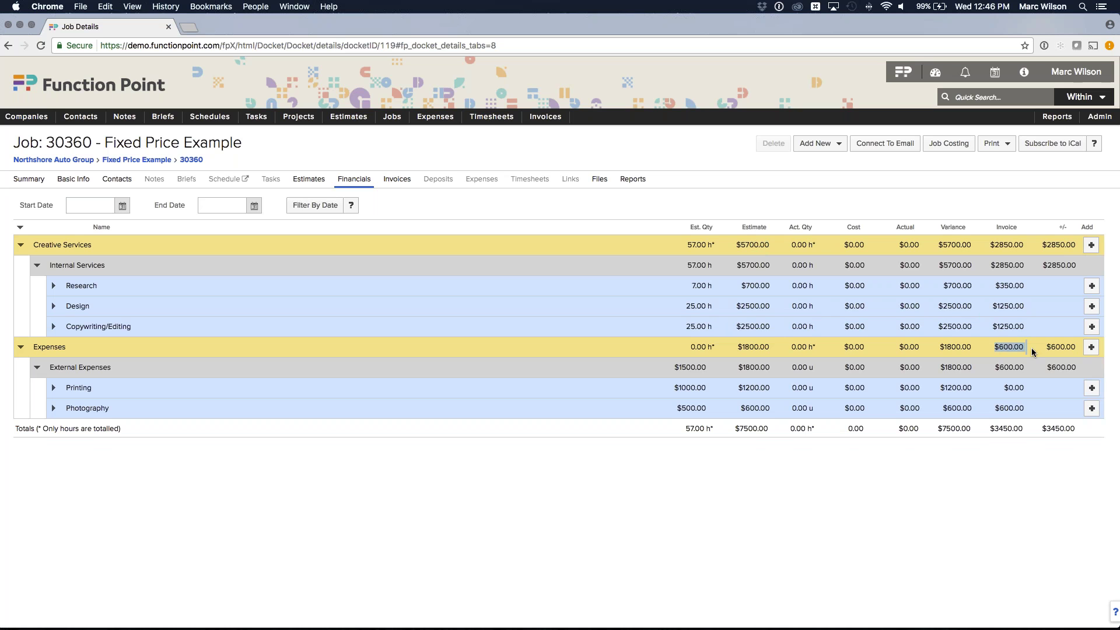
drag(996, 407, 1031, 412)
click(1006, 406)
View the status options on the job's summary, including Ready to Invoice, and leave the status as Open.
click(29, 179)
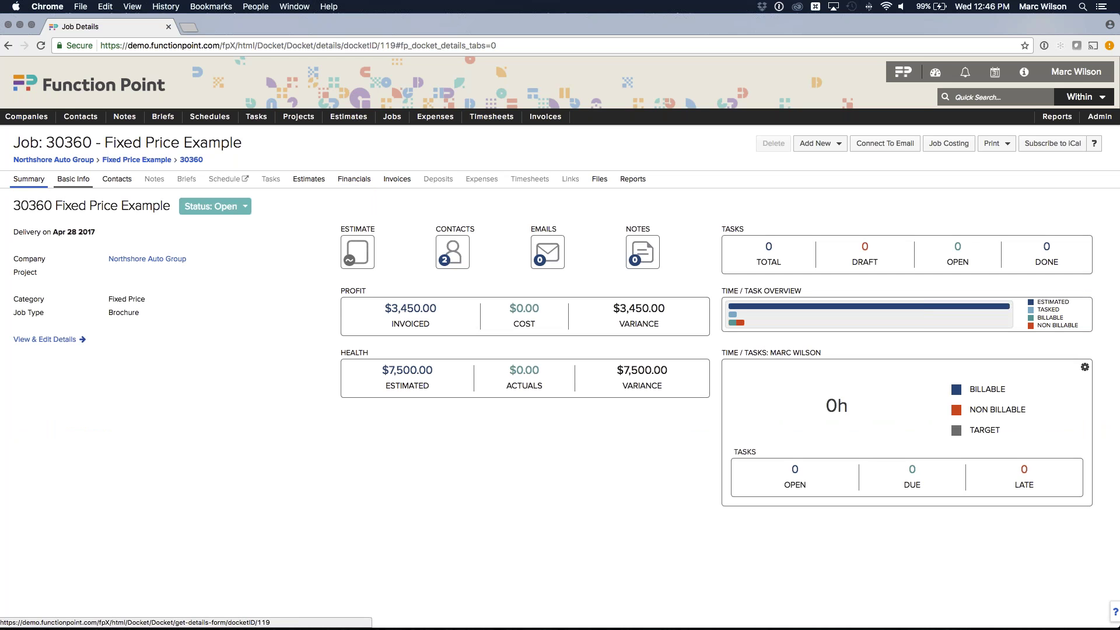
click(245, 207)
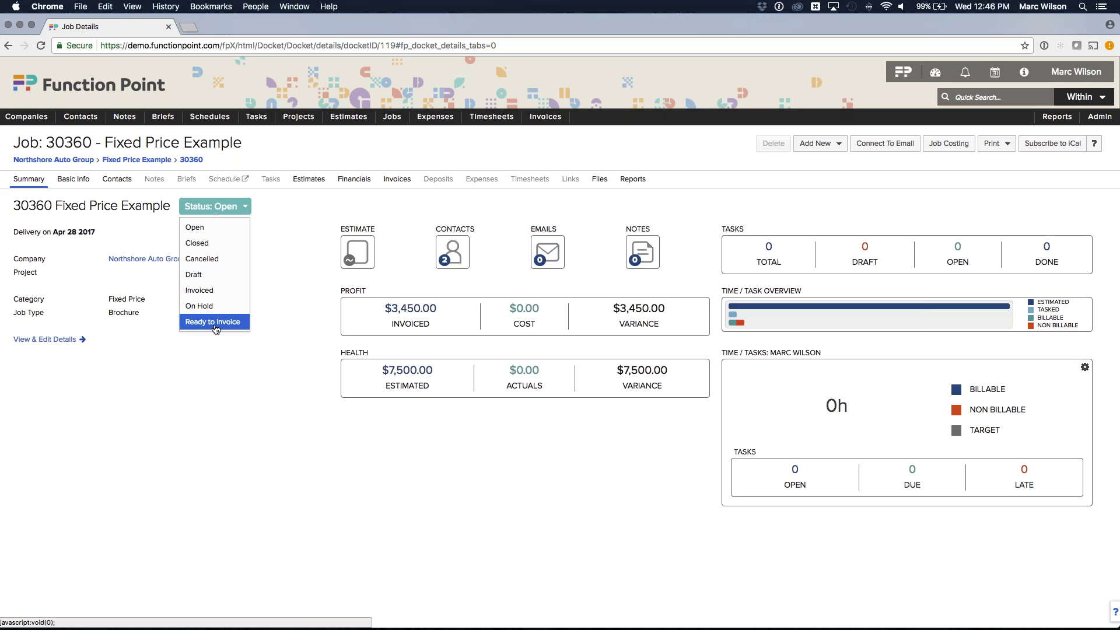
click(264, 378)
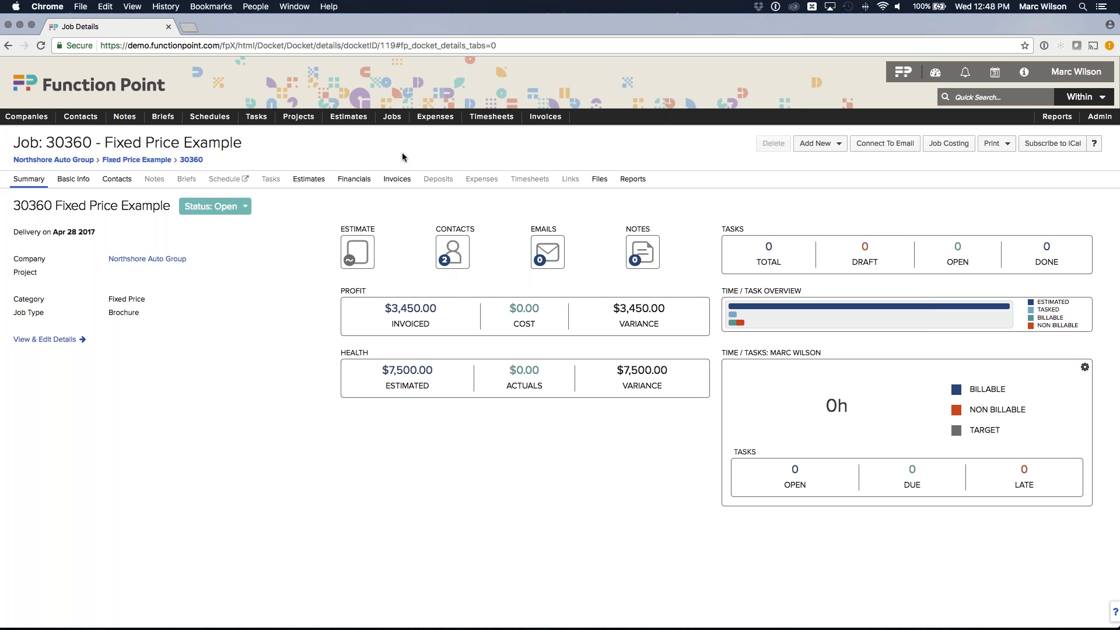
Find the active jobs in the Retainer category and open job 30333, Mac & Co SEO Retainer.
click(393, 134)
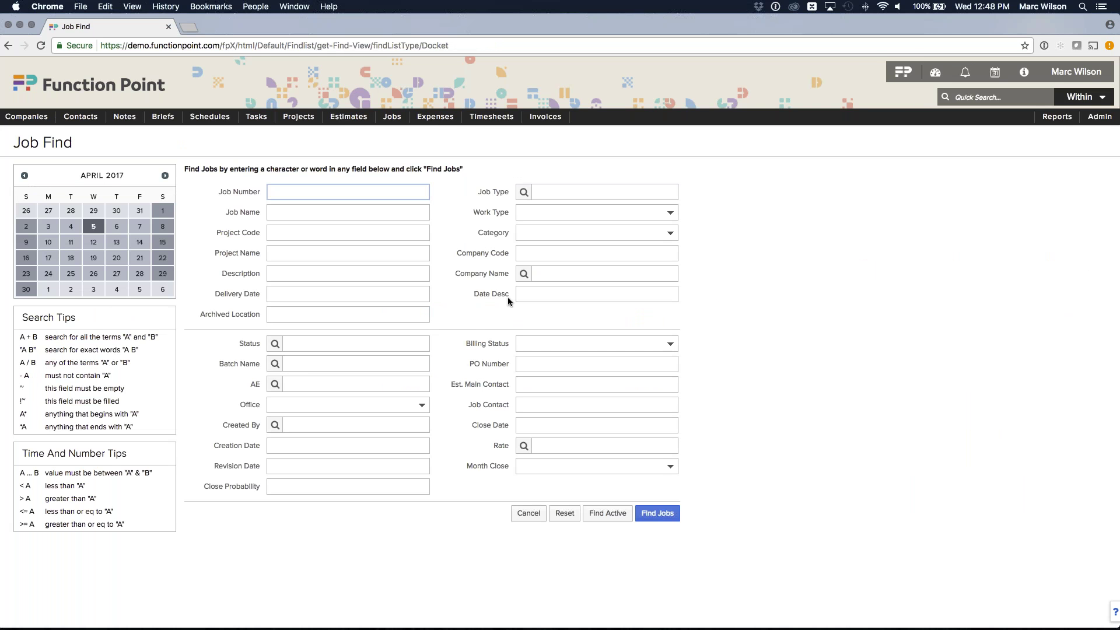
click(529, 233)
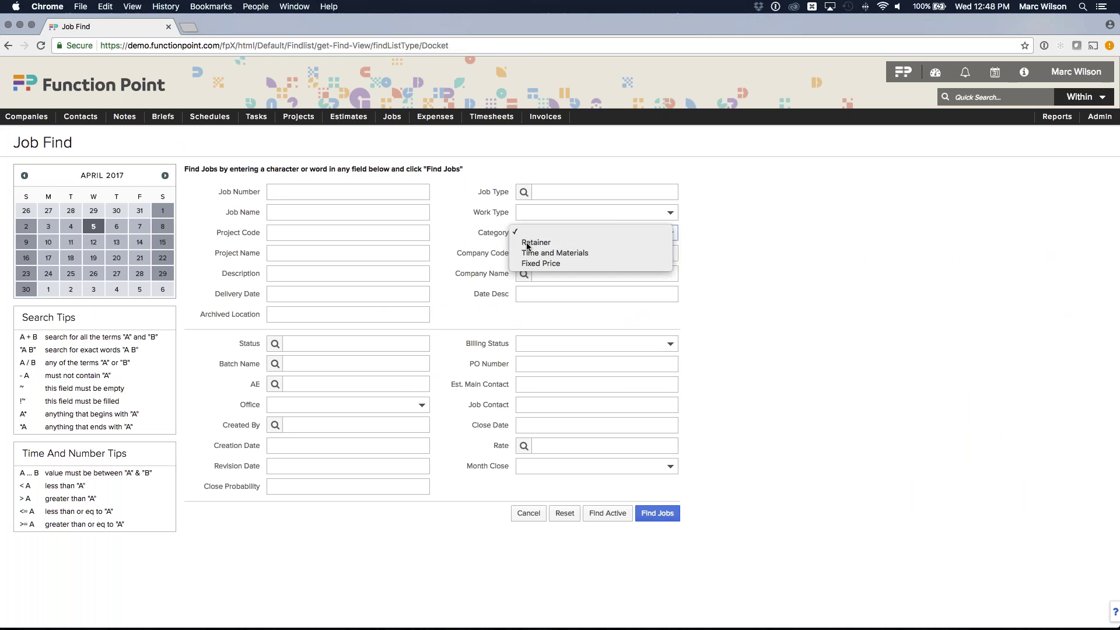
click(526, 242)
click(607, 513)
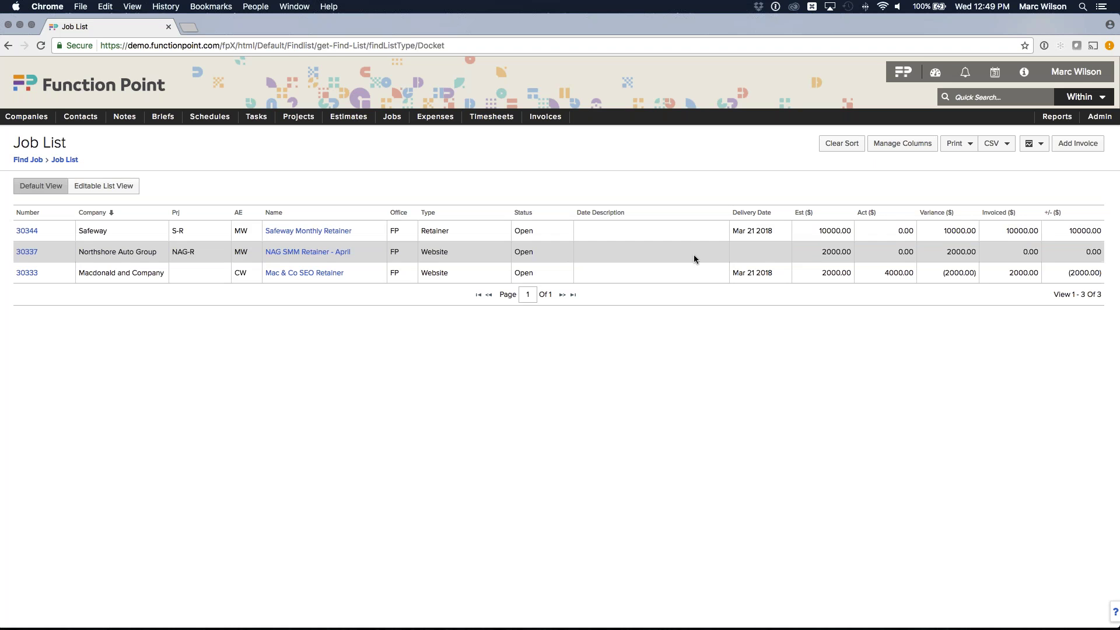
click(846, 232)
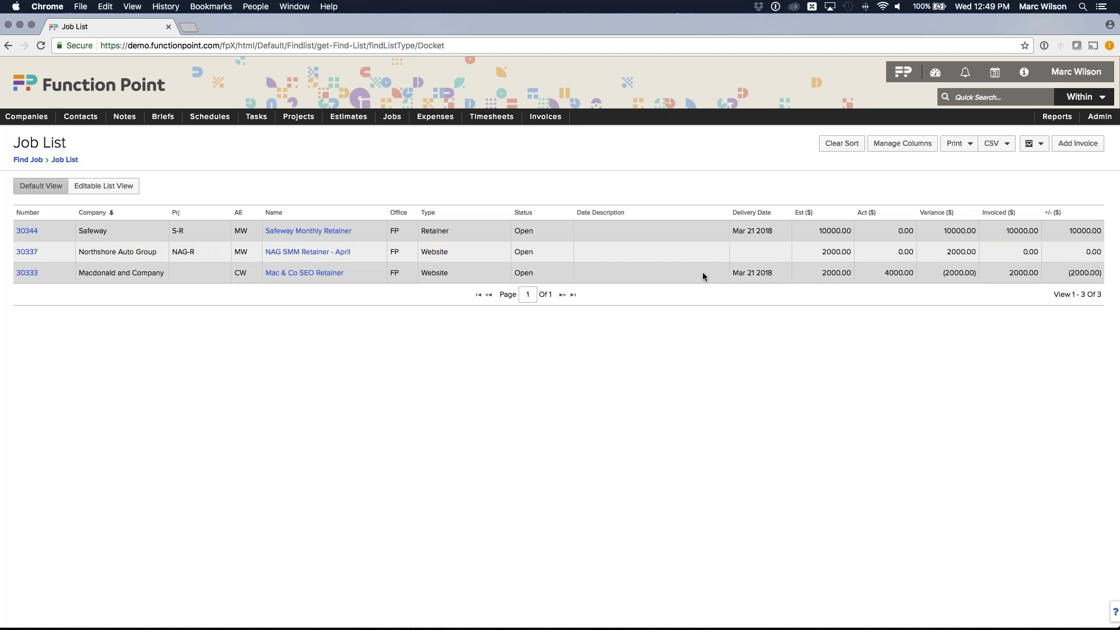
click(303, 274)
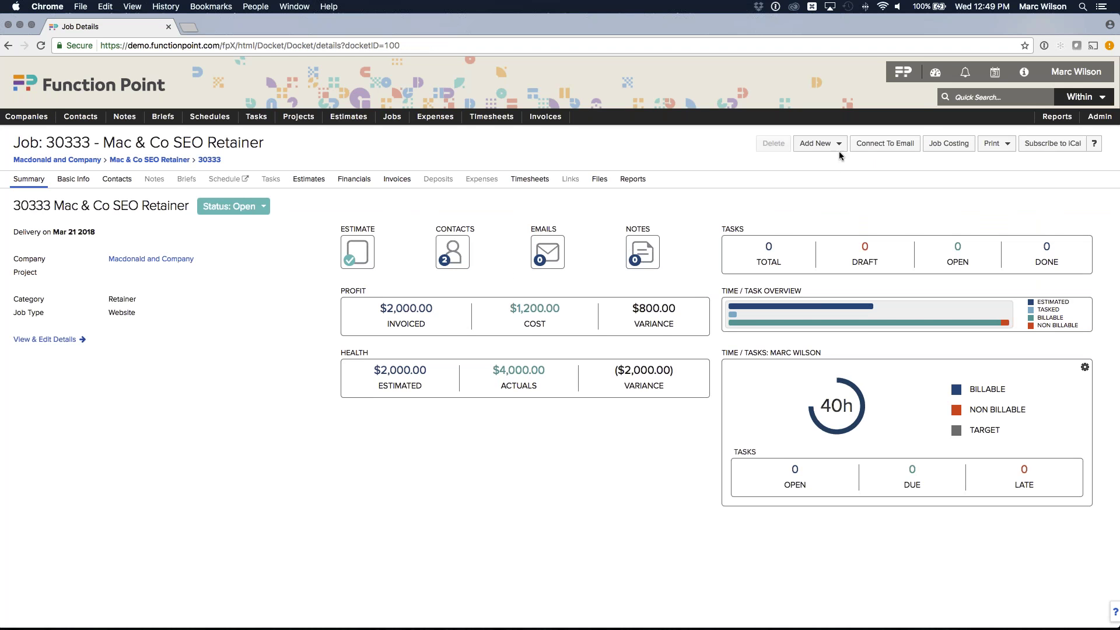
Create and save an interim invoice for the Mac & Co SEO Retainer job, calculated from Estimated with the PST tax group.
click(817, 143)
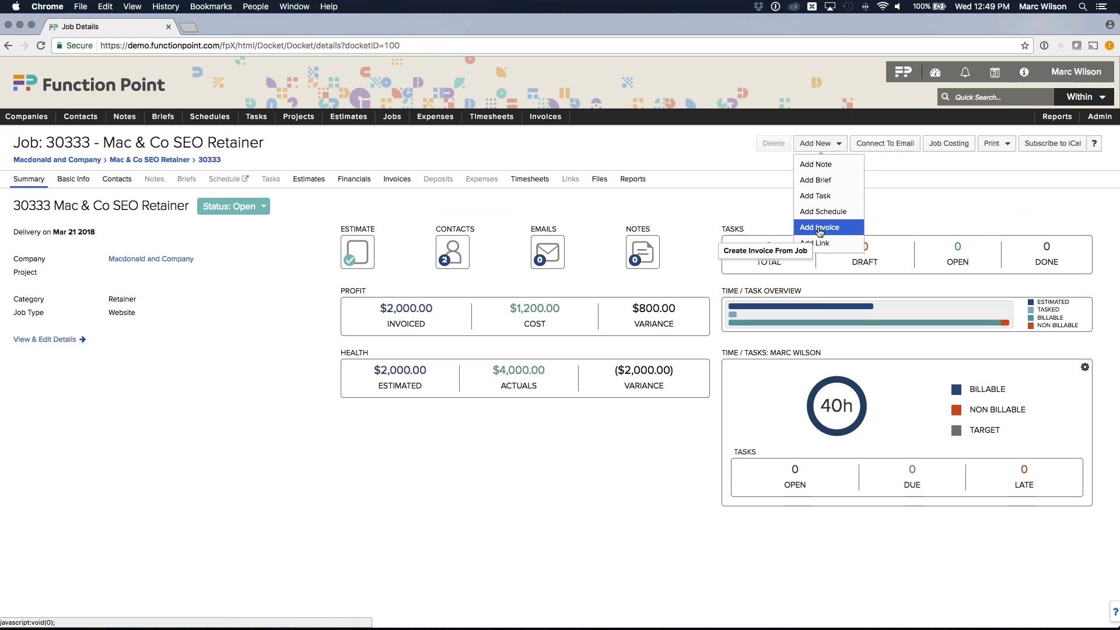
click(782, 243)
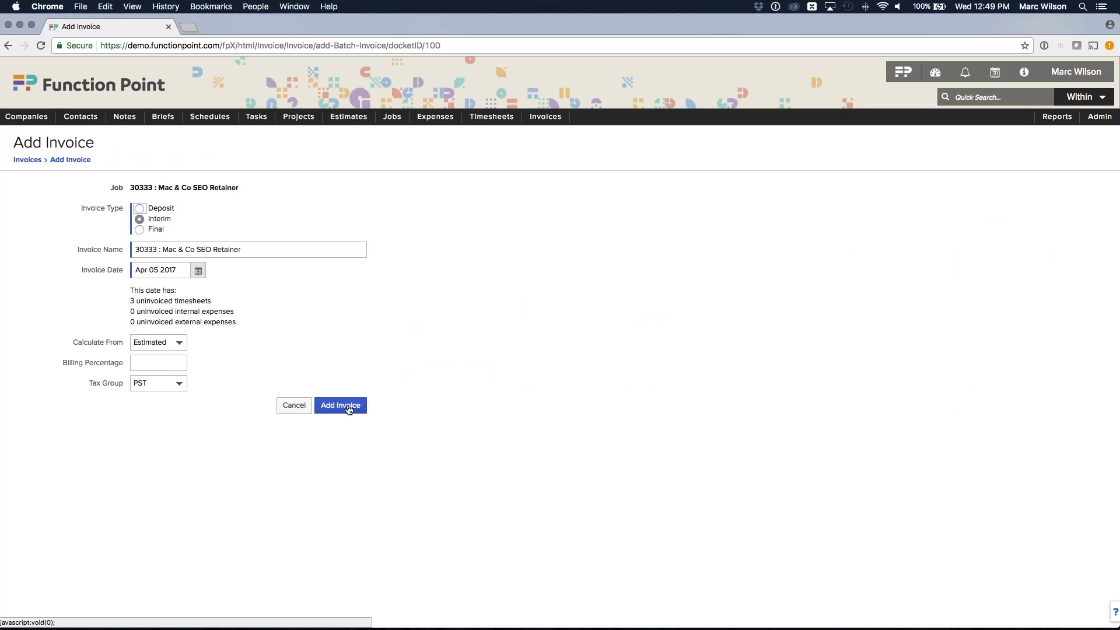
drag(63, 364, 130, 365)
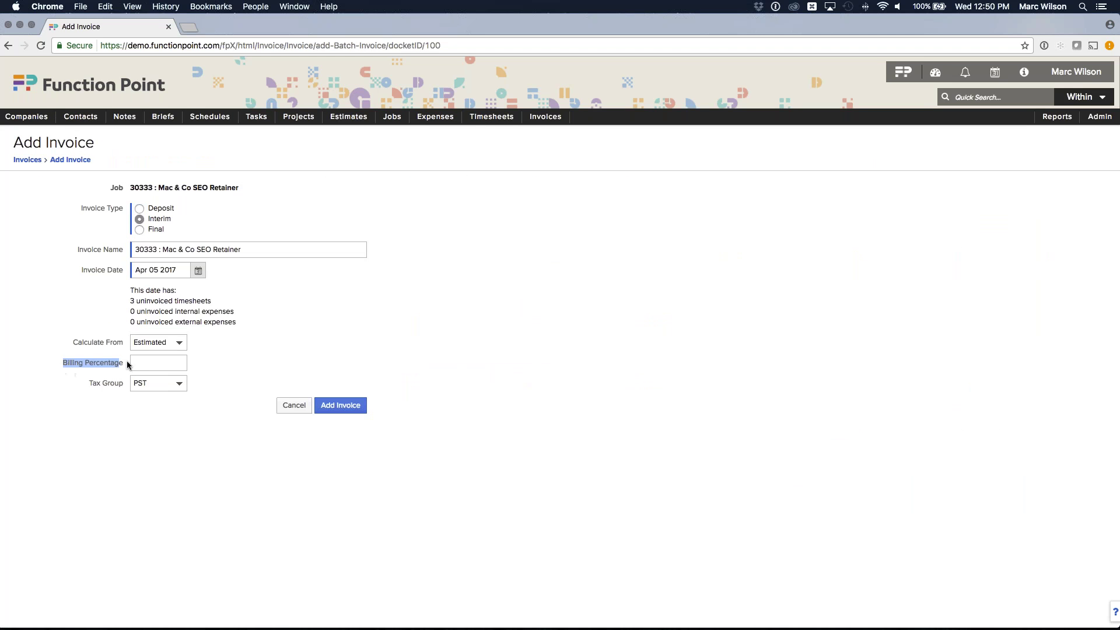
click(126, 360)
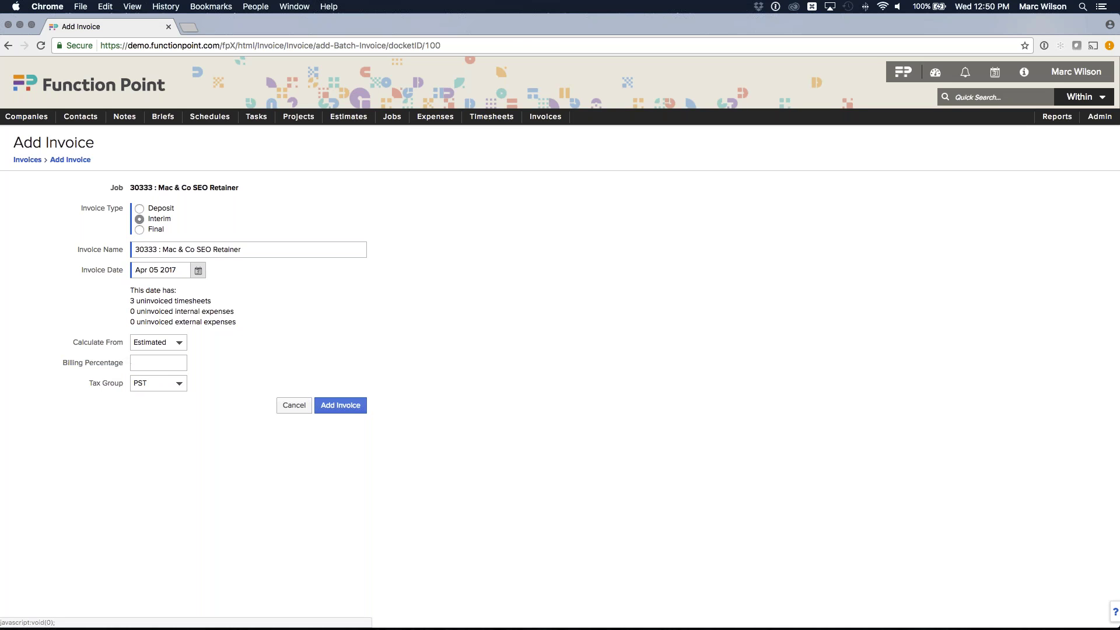
click(344, 411)
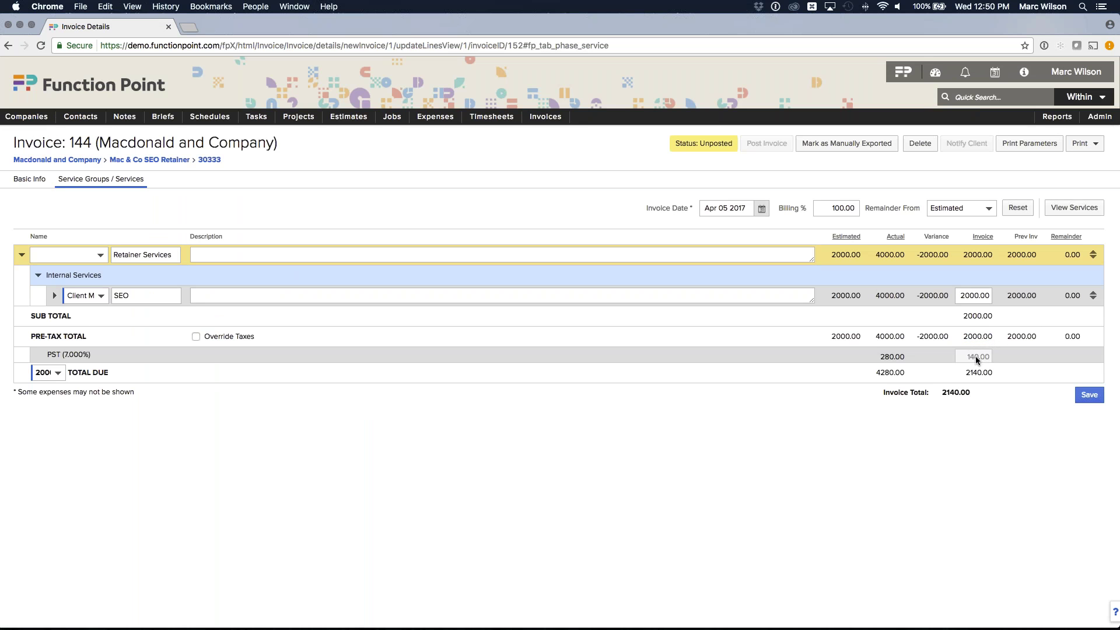
drag(925, 393, 972, 393)
click(963, 391)
click(1090, 395)
Open job 30360, Fixed Price Example, and delete its existing interim invoice.
mouse_move(392, 116)
mouse_move(403, 152)
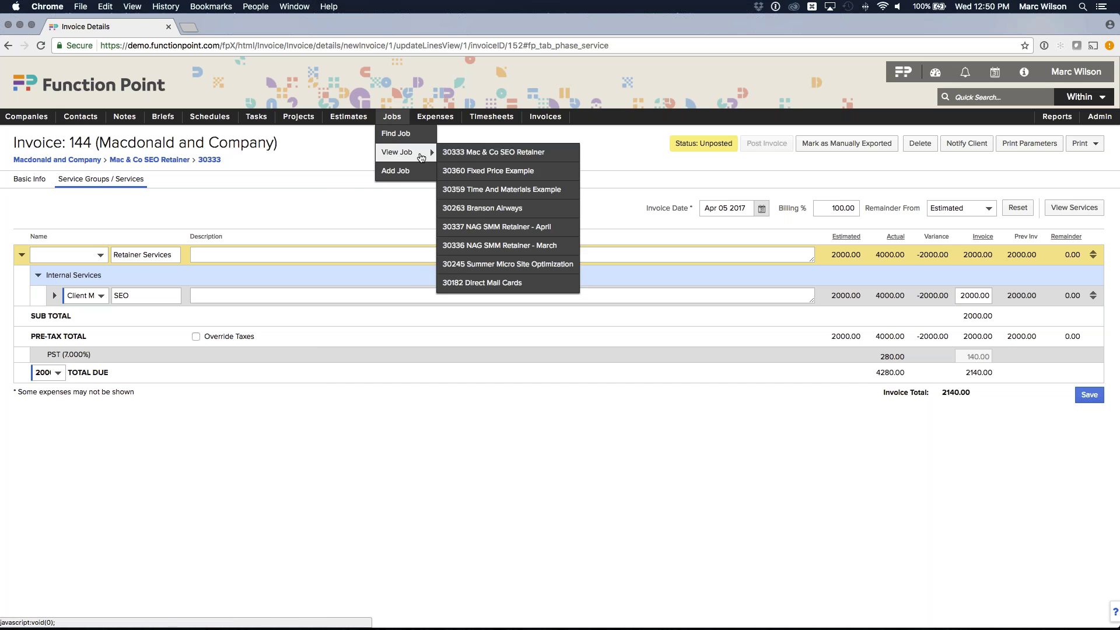
click(487, 171)
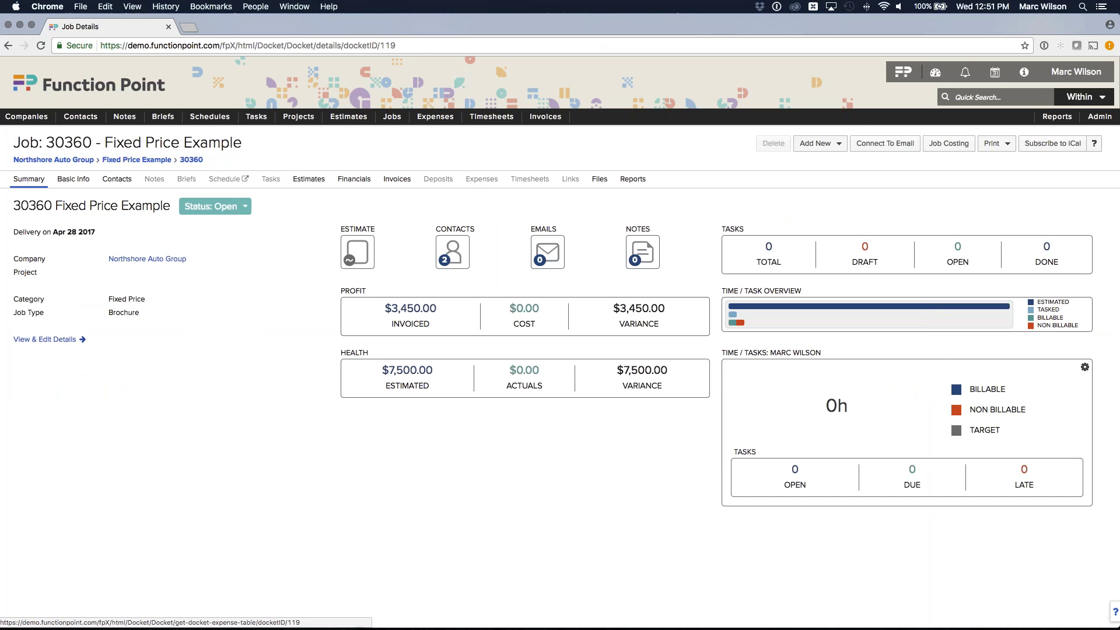
click(397, 179)
click(182, 244)
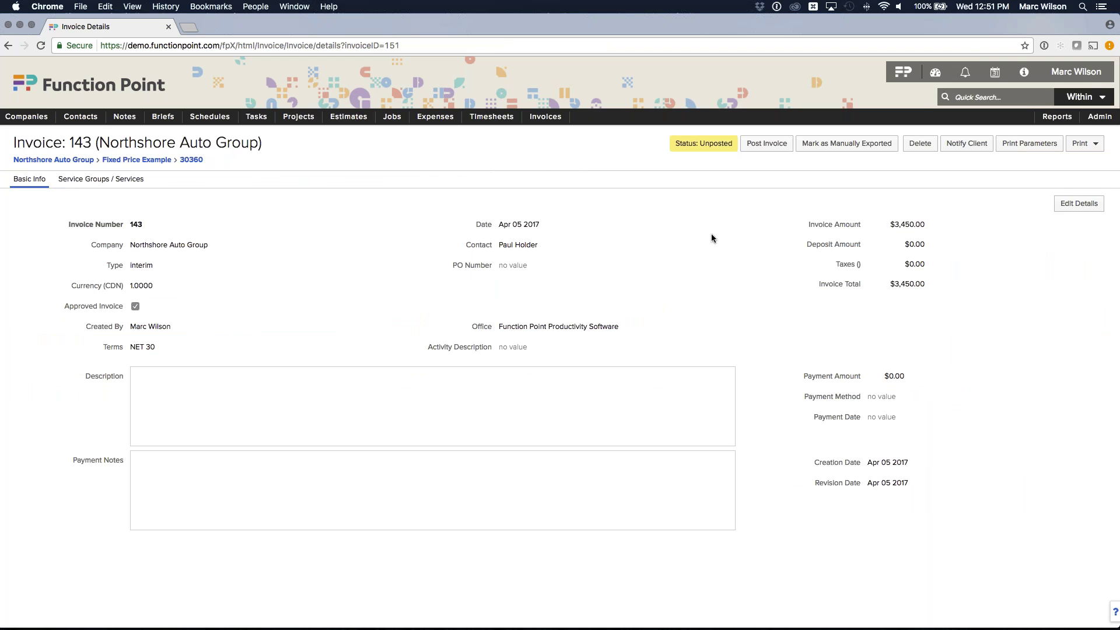
click(927, 144)
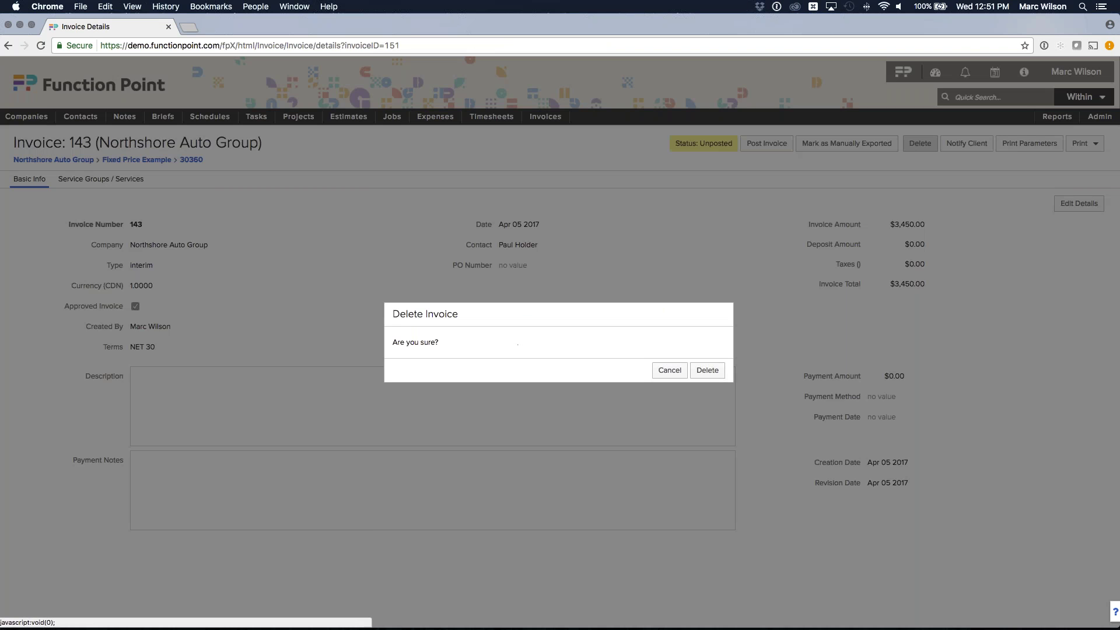
click(709, 371)
Reopen job 30360, Fixed Price Example, and review the Creative Services and Expenses estimates in its financials.
mouse_move(392, 117)
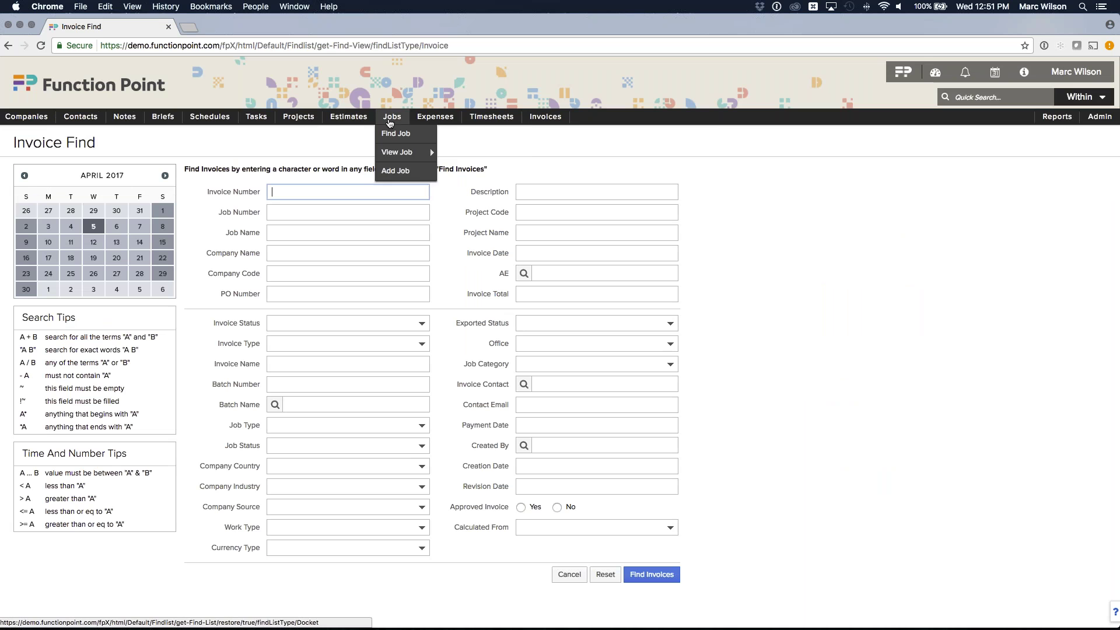
mouse_move(409, 152)
click(461, 156)
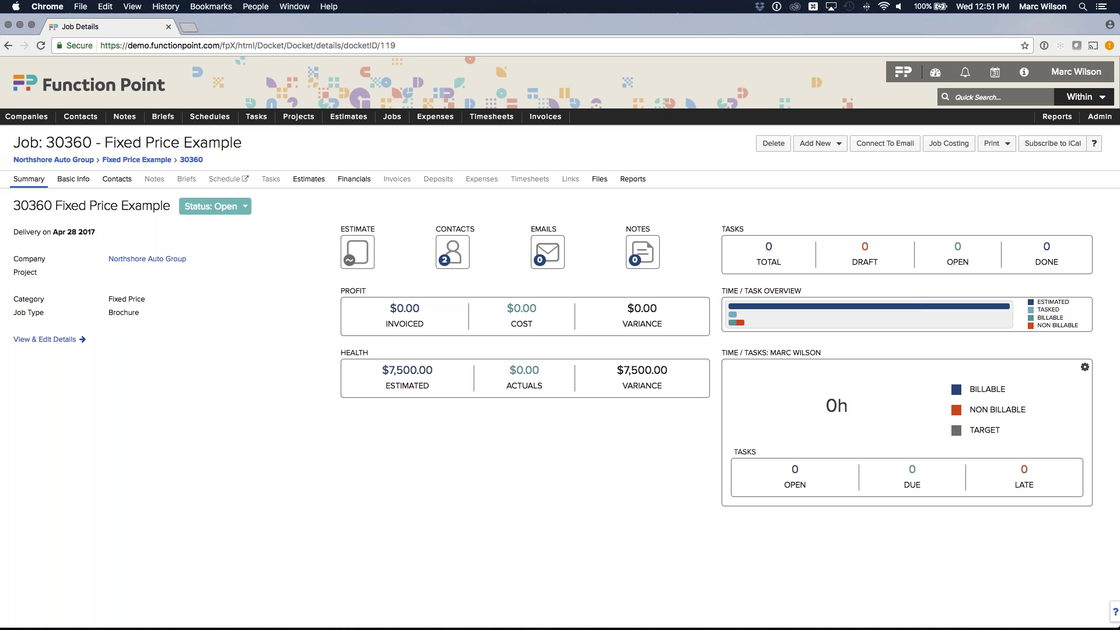
click(361, 179)
drag(741, 245, 777, 248)
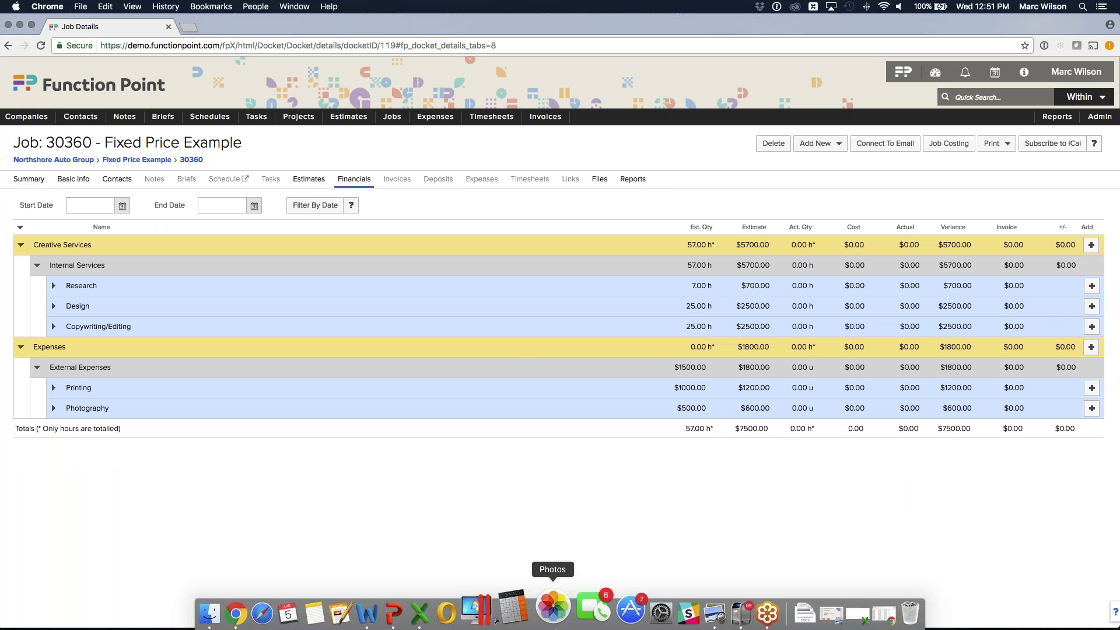
Switch to Calculator, divide 5700 by 2 and add 600, then return to the job's financials in Chrome.
click(530, 536)
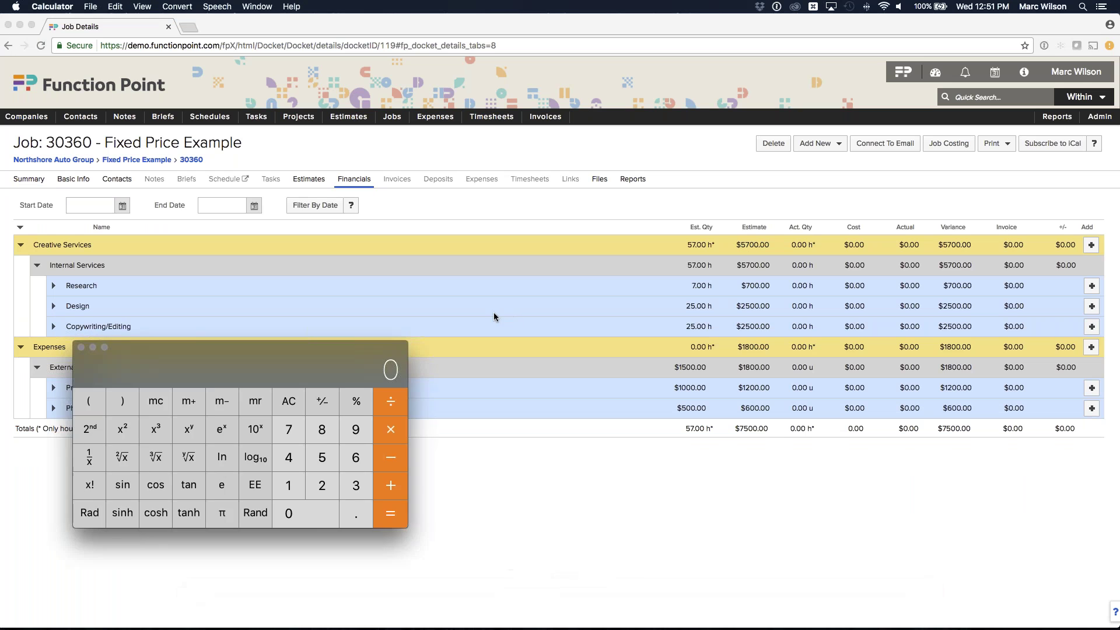
drag(297, 357, 490, 258)
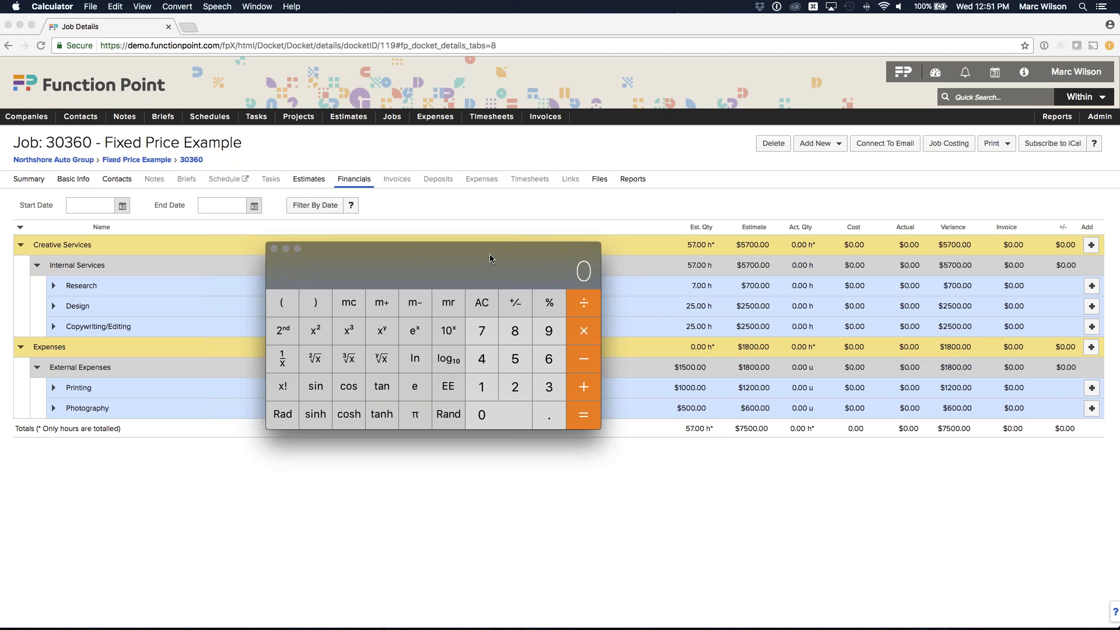
text(5700)
key(slash)
text(2)
key(Return)
key(plus)
text(600)
key(Return)
drag(490, 258, 1119, 259)
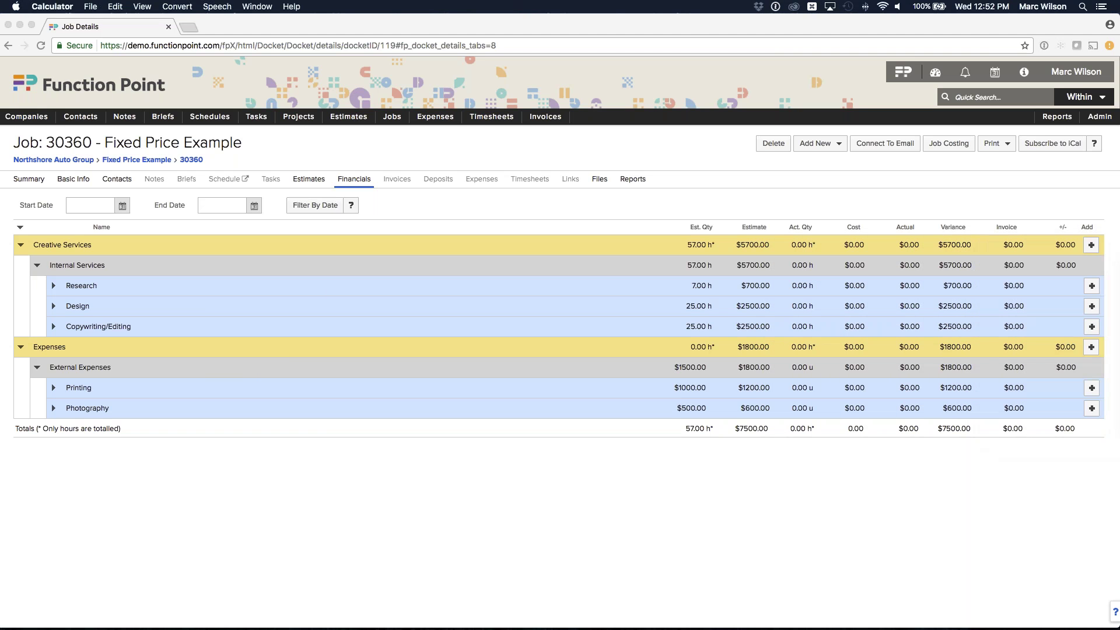
click(670, 482)
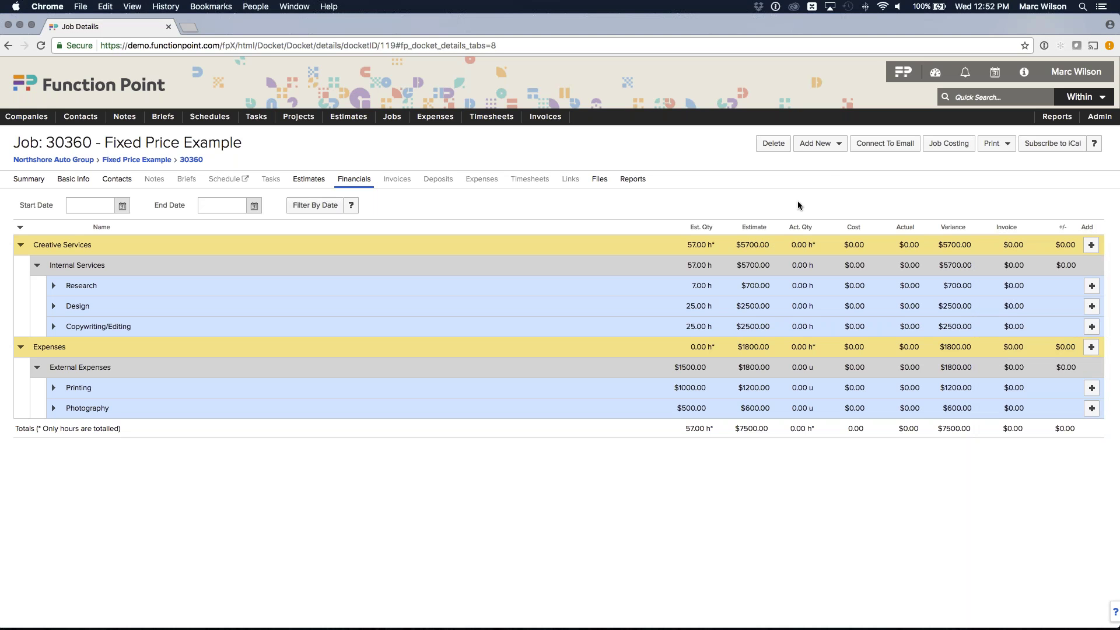
Start a new invoice from the Fixed Price Example job and set its invoice type to Deposit.
click(838, 145)
click(825, 228)
drag(149, 210, 160, 213)
click(139, 208)
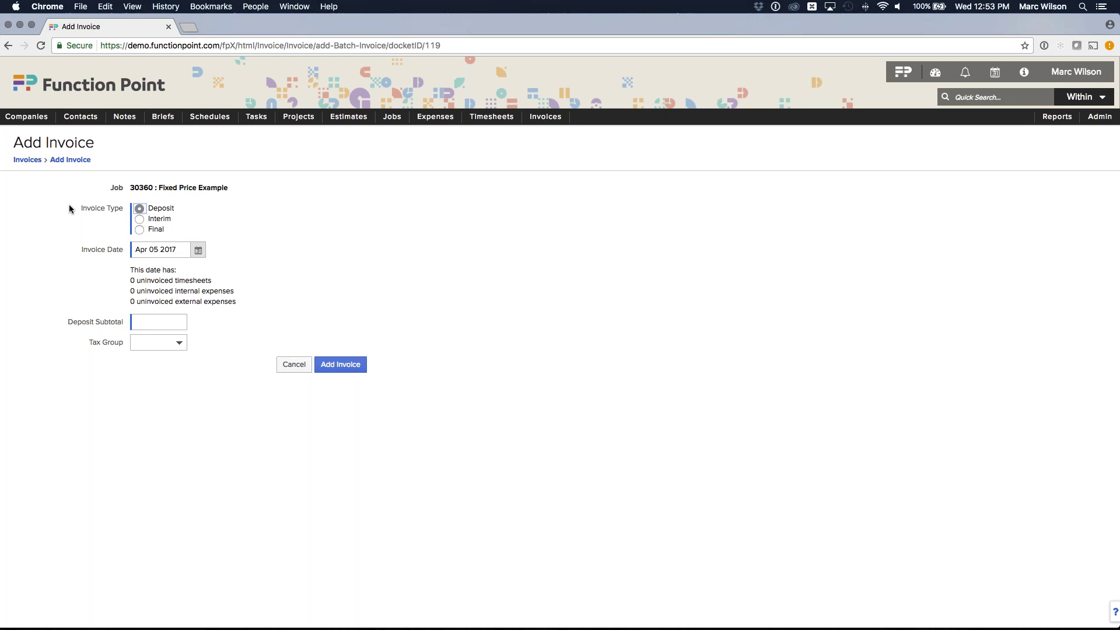
drag(69, 323, 118, 321)
click(118, 321)
Copy the calculated 3450 from Calculator into the deposit subtotal, leave the tax group empty and add the invoice.
click(150, 323)
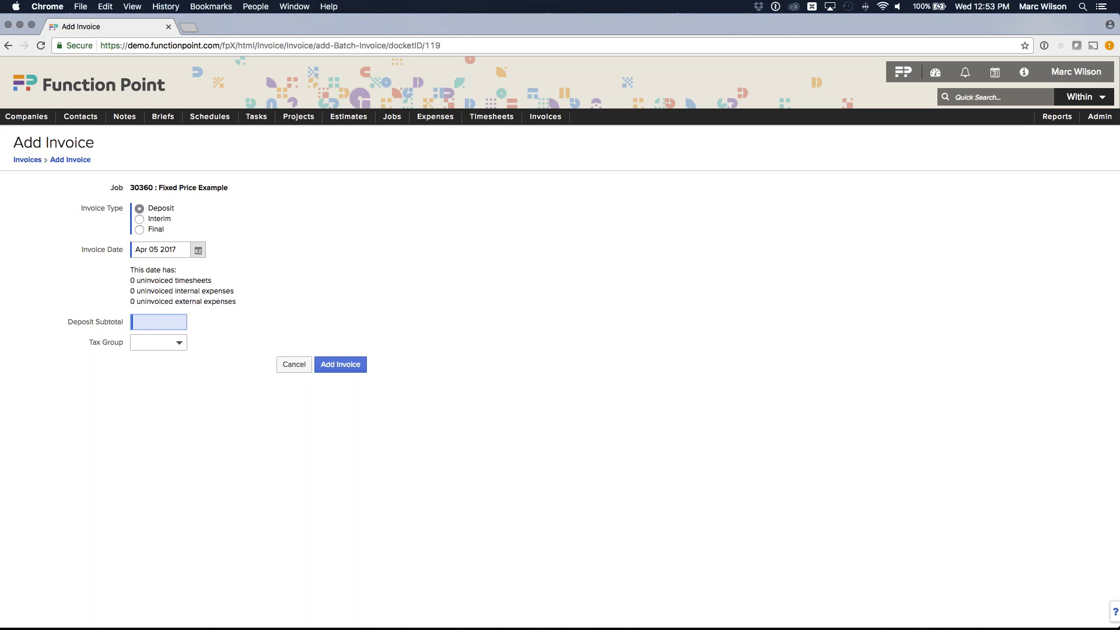
key(super+Tab)
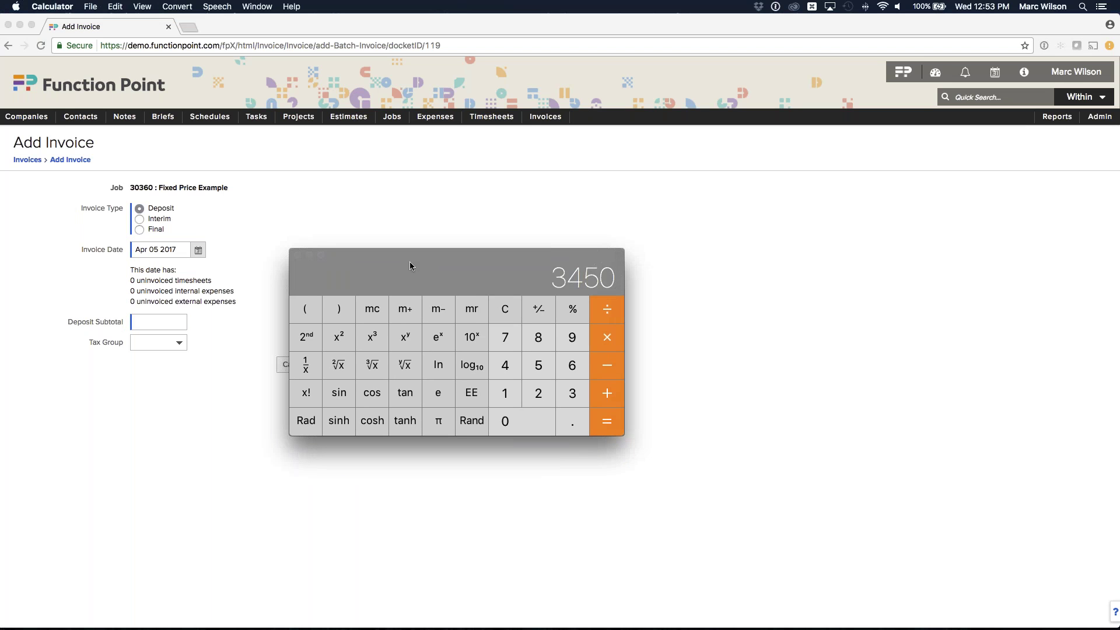
key(super+c)
key(super+Tab)
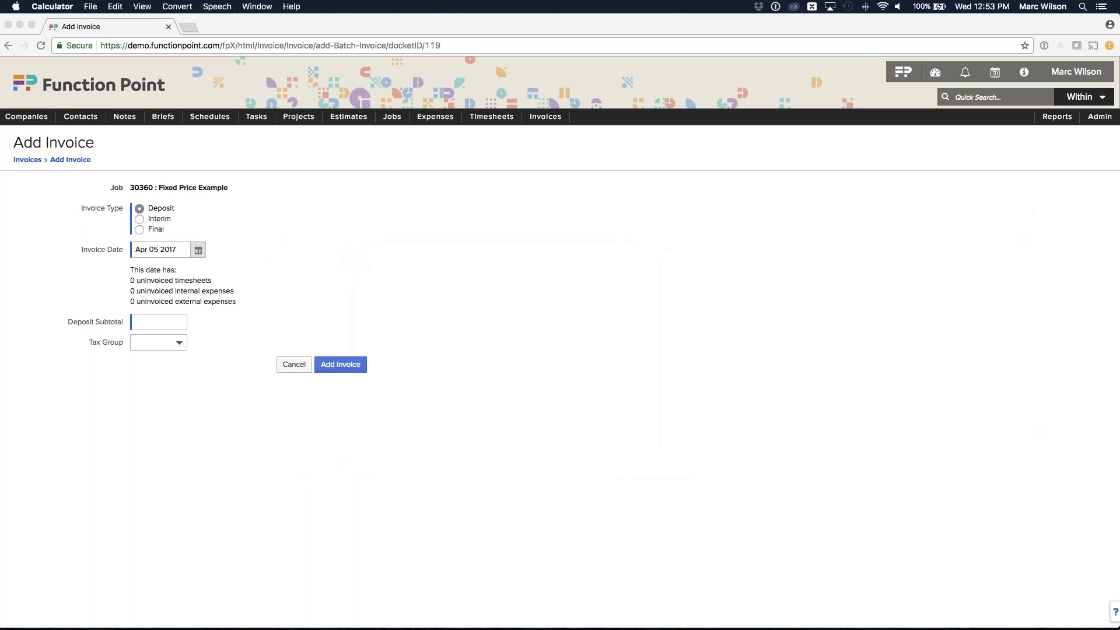
click(164, 322)
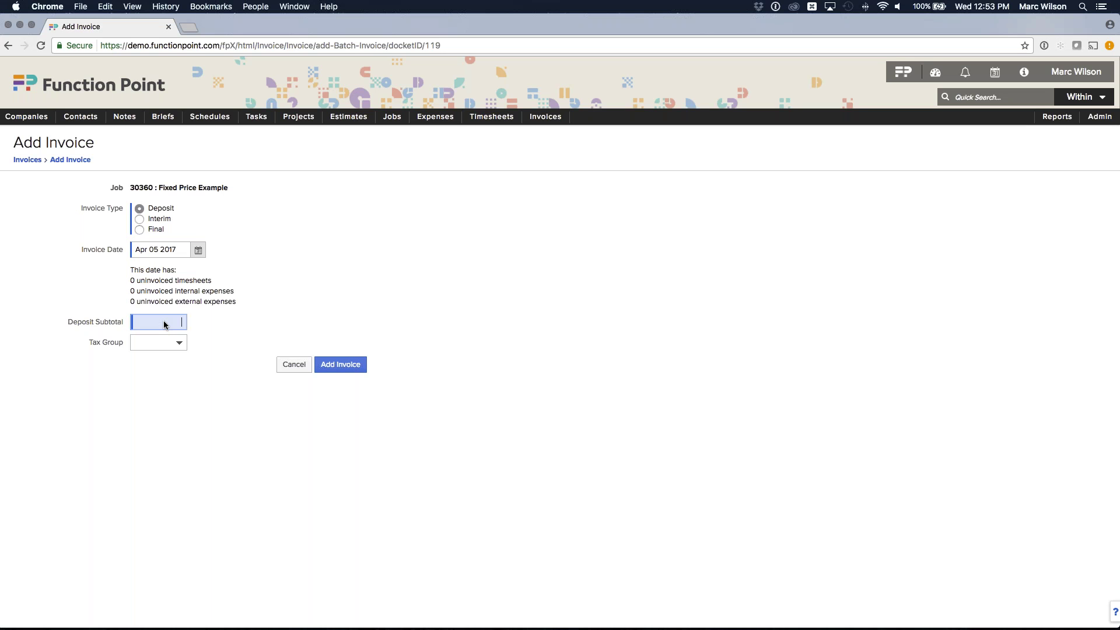
click(194, 396)
click(182, 388)
click(170, 344)
click(70, 347)
click(68, 350)
click(344, 373)
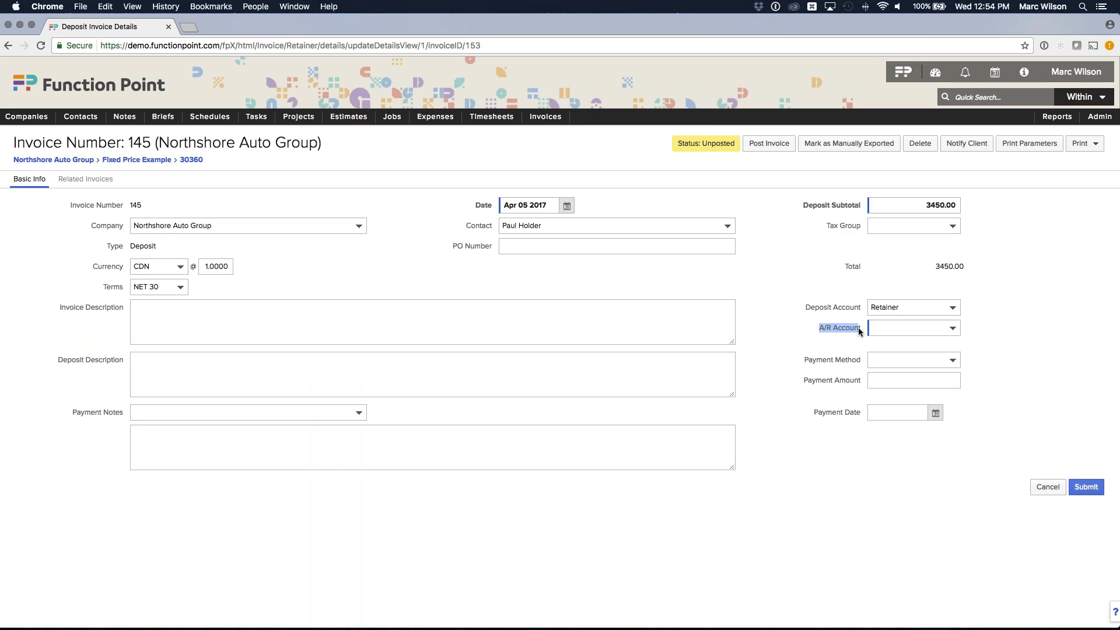
Set the deposit invoice's A/R account to Accounts Receivable and submit its details.
click(881, 328)
click(910, 338)
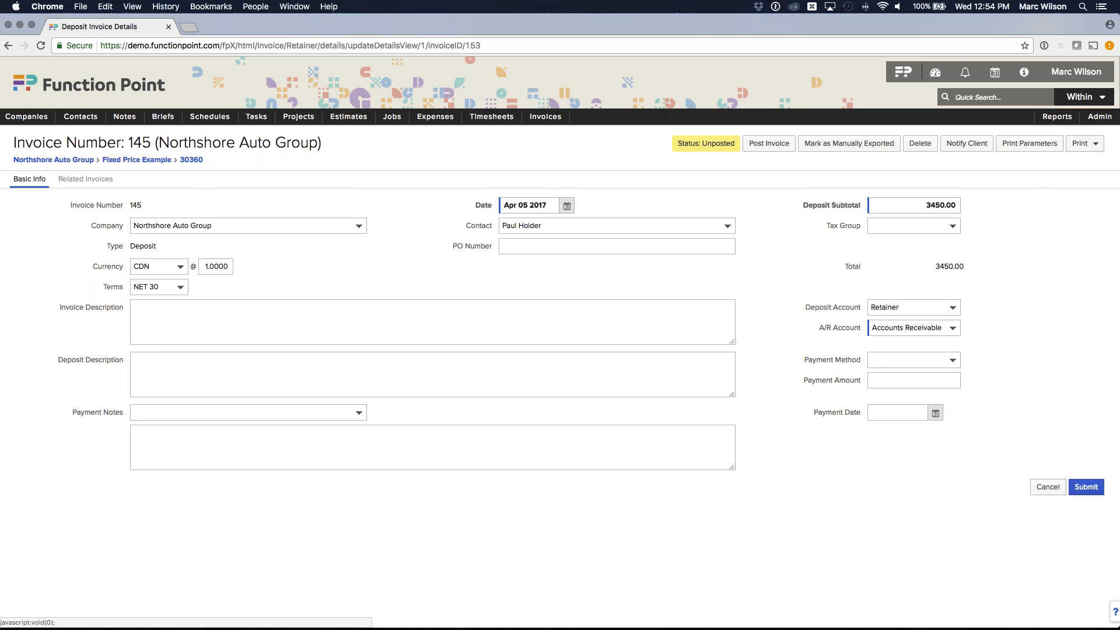
click(1084, 486)
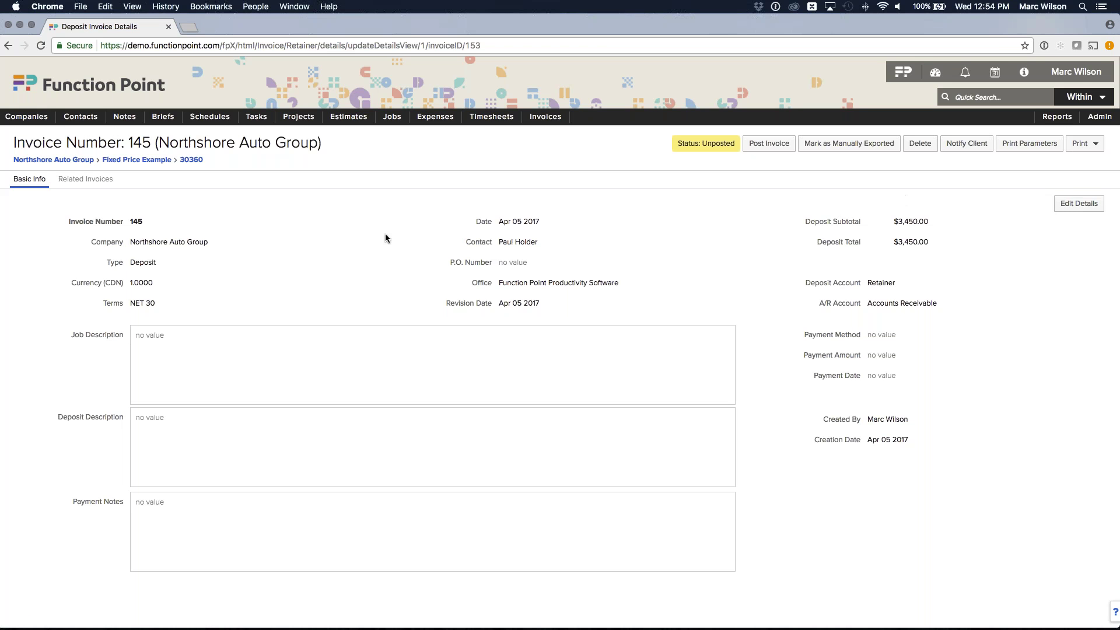
Return to the Fixed Price Example job and review the invoiced amounts in its financials and its list of deposits.
click(161, 160)
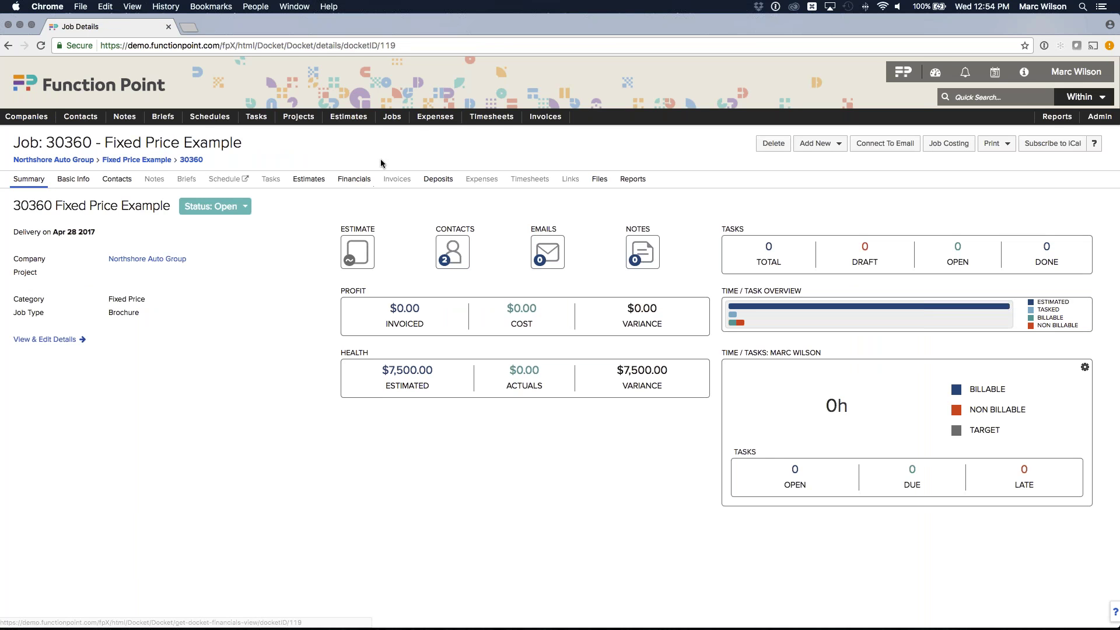
click(358, 180)
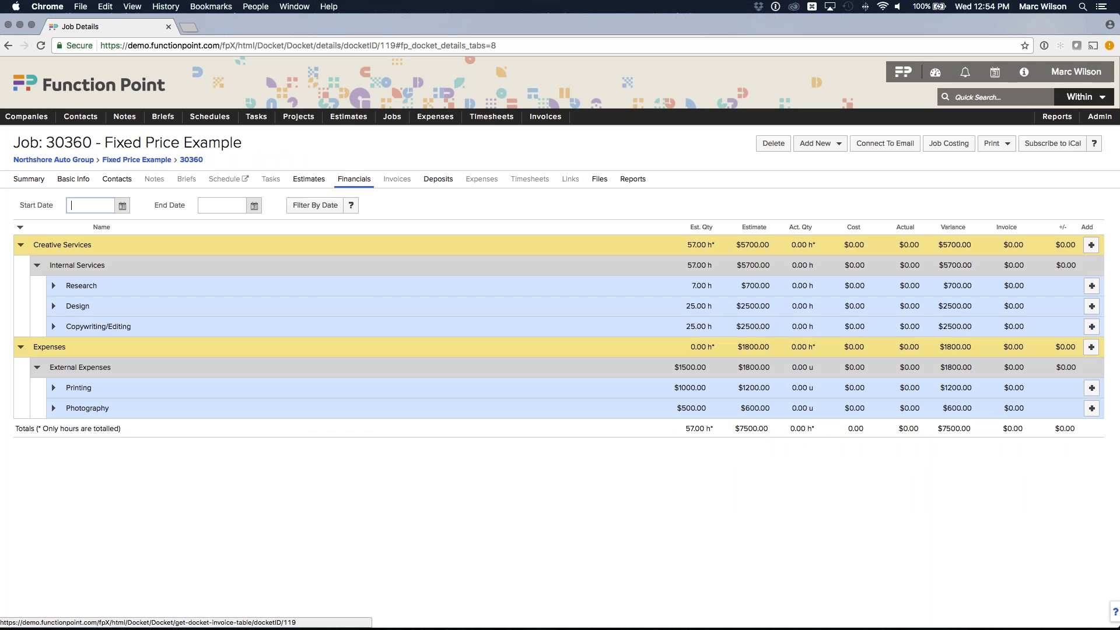
drag(996, 227, 1022, 229)
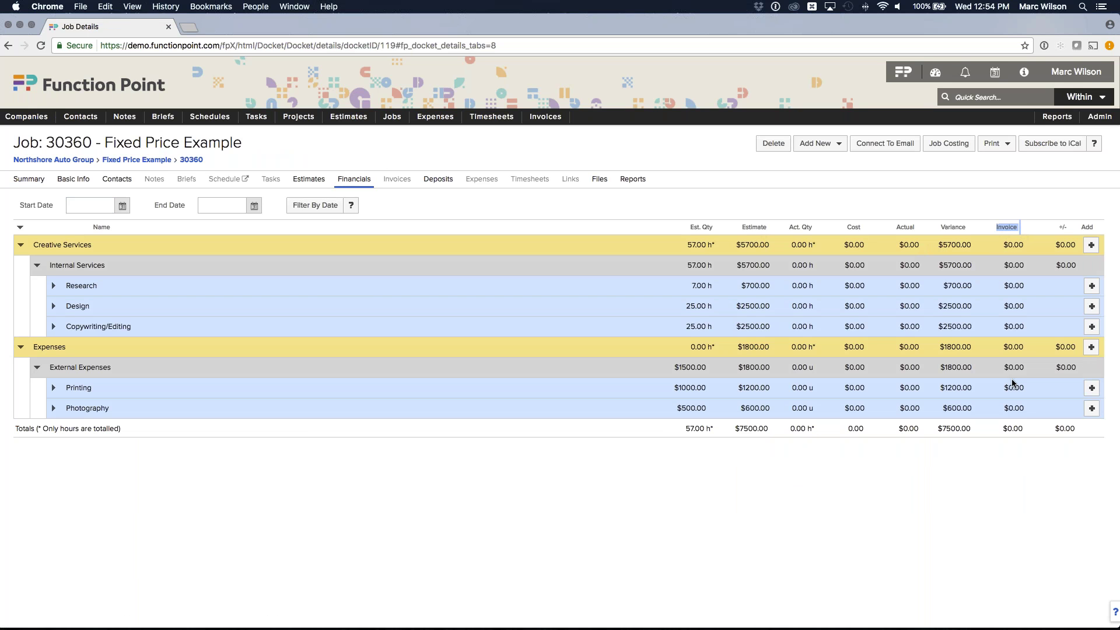
drag(1002, 429, 1023, 429)
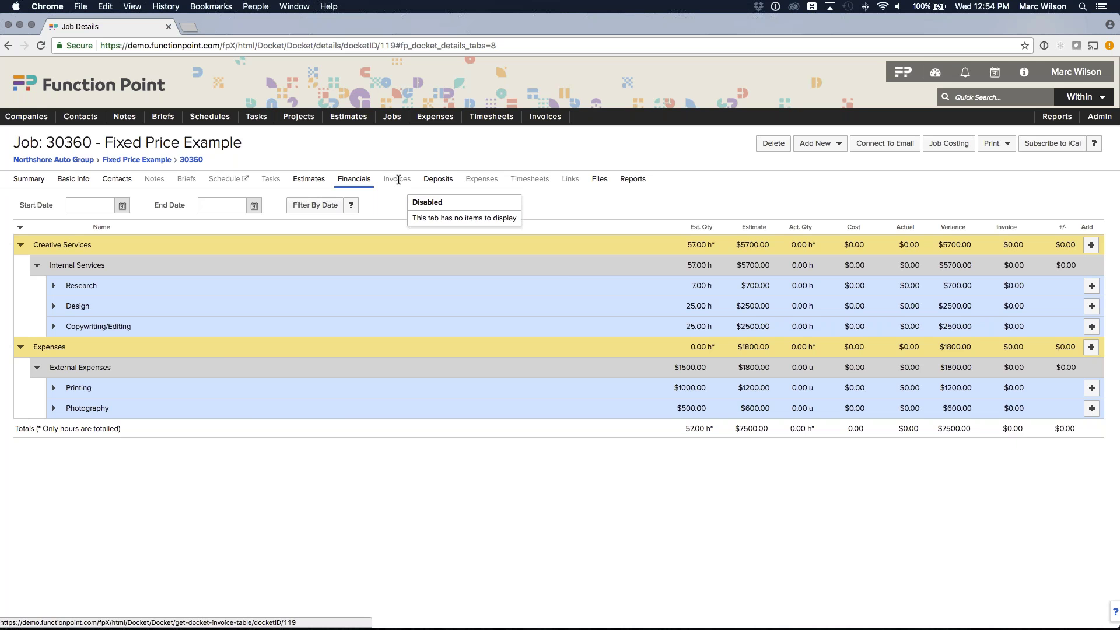
click(438, 179)
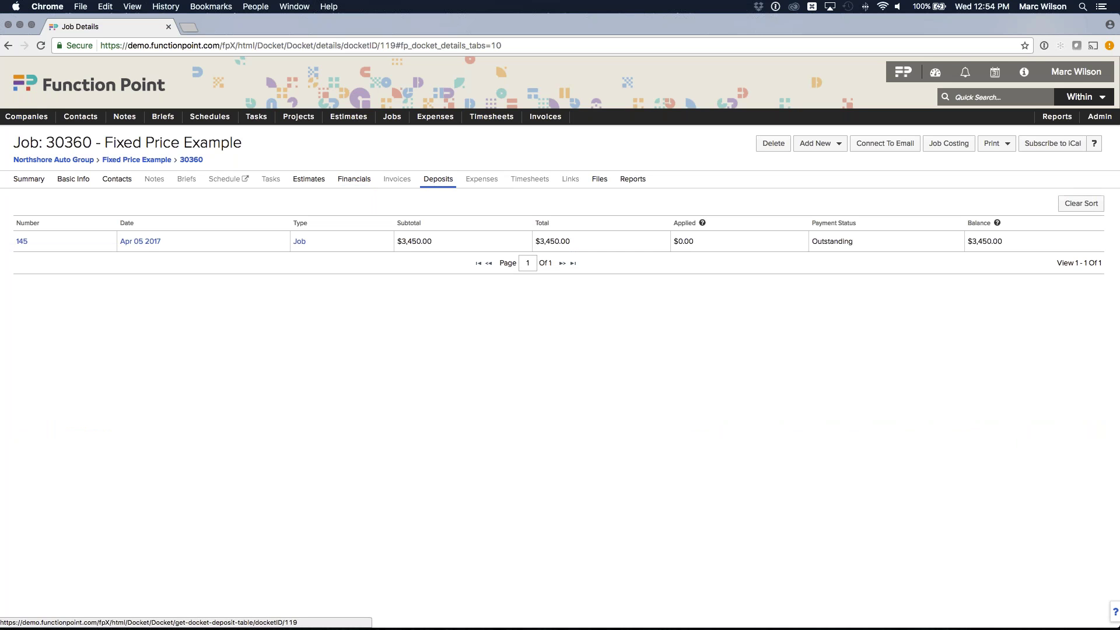
mouse_move(564, 244)
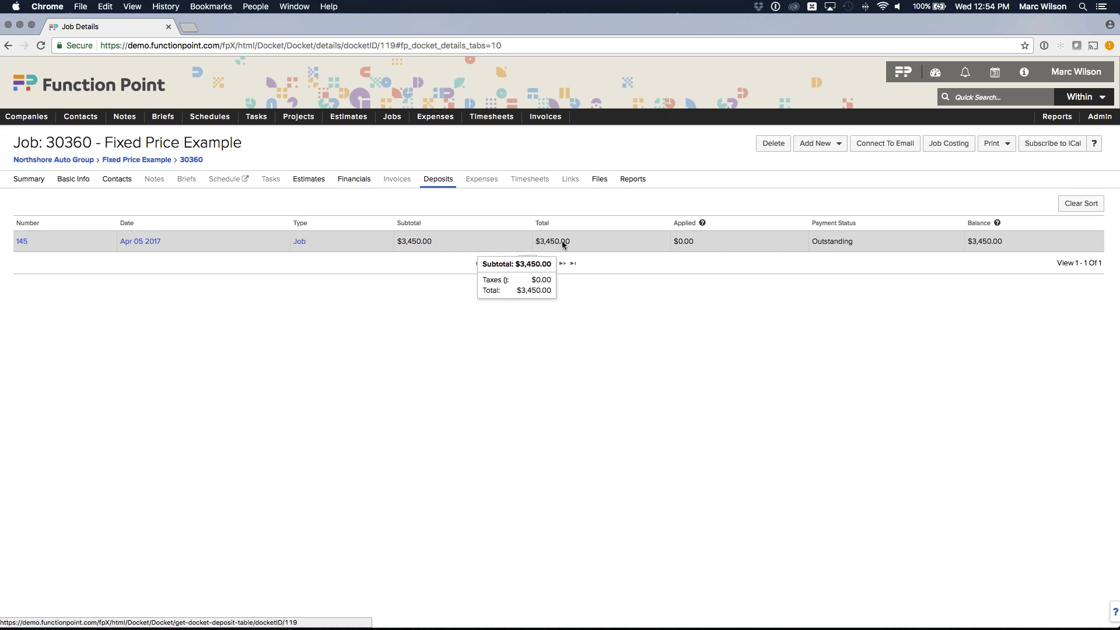
Start a new external expense for the Photography line in the job's financials.
click(354, 179)
double_click(82, 412)
click(130, 406)
click(1092, 408)
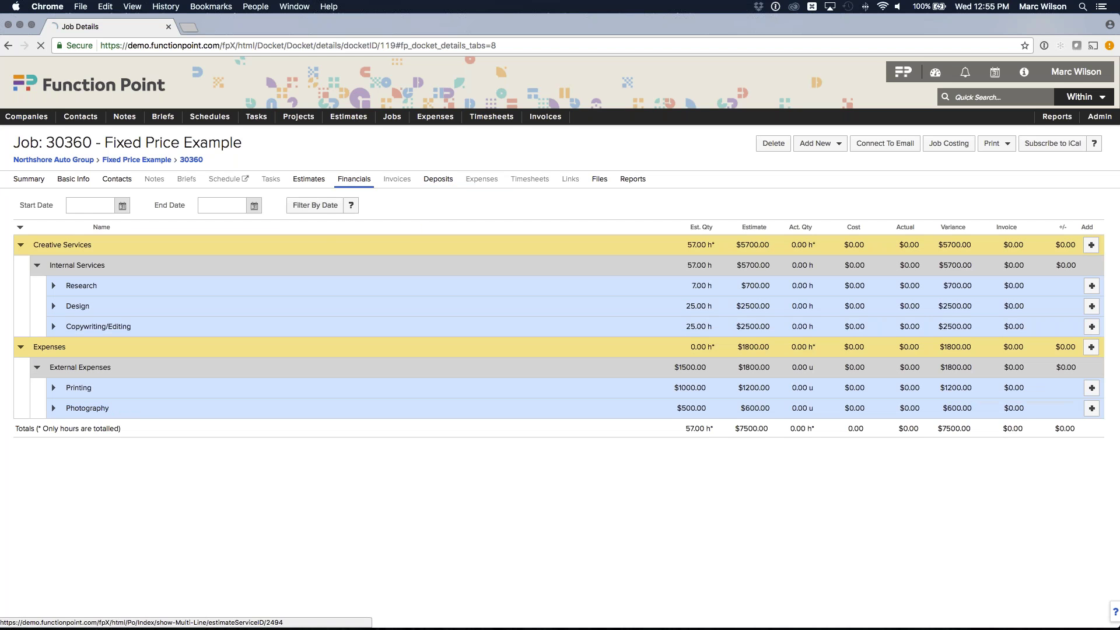
Set the expense's supplier to Starboarding Custom Printing and its reference number to 345345, and save it.
key(Tab)
text(s)
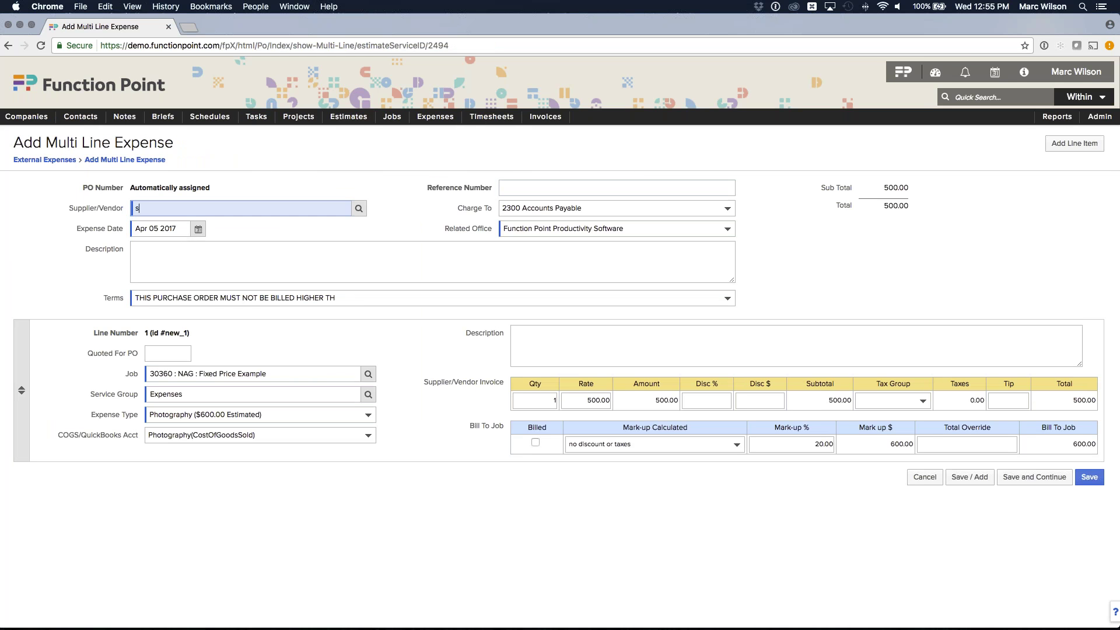
text(t)
click(279, 156)
click(544, 188)
text(345345)
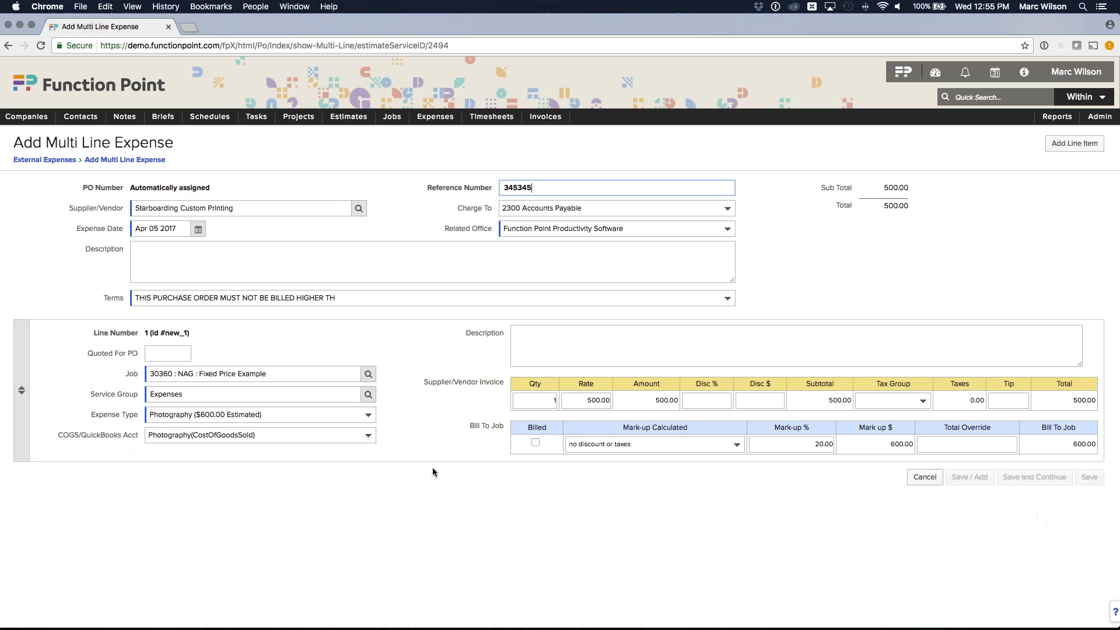
click(874, 514)
click(1089, 483)
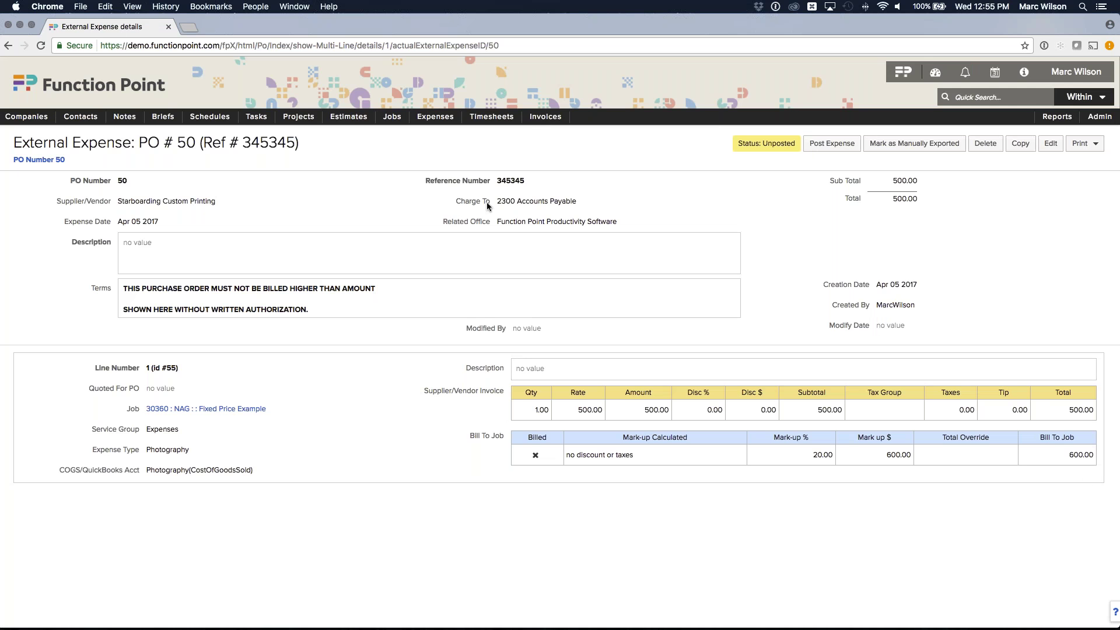
Return to the Fixed Price Example job and open the timesheet window.
mouse_move(392, 117)
mouse_move(395, 154)
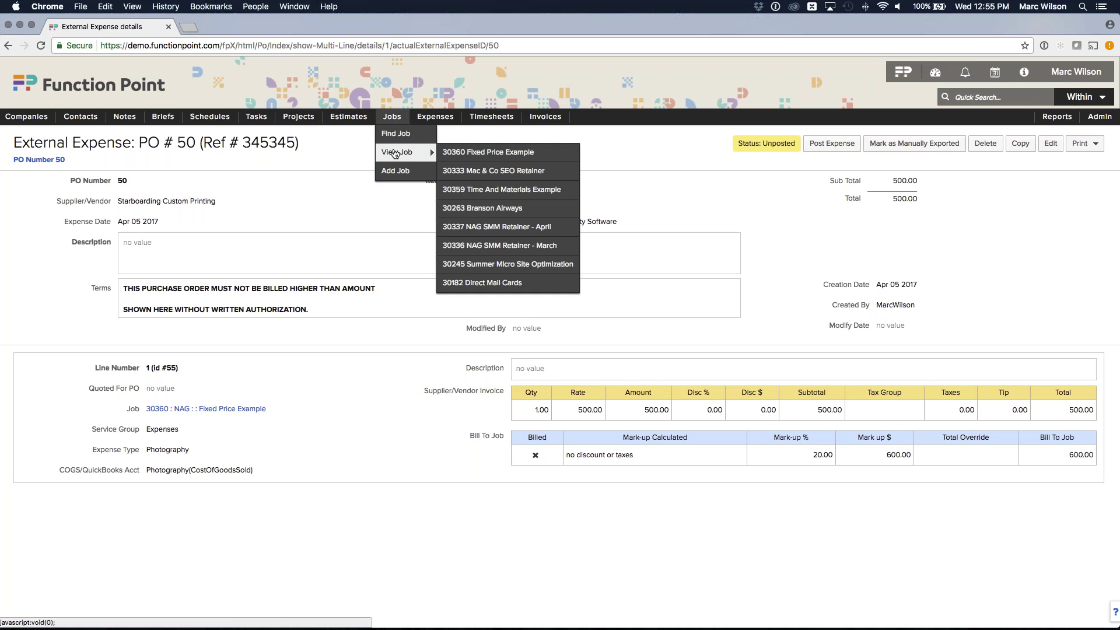
click(452, 153)
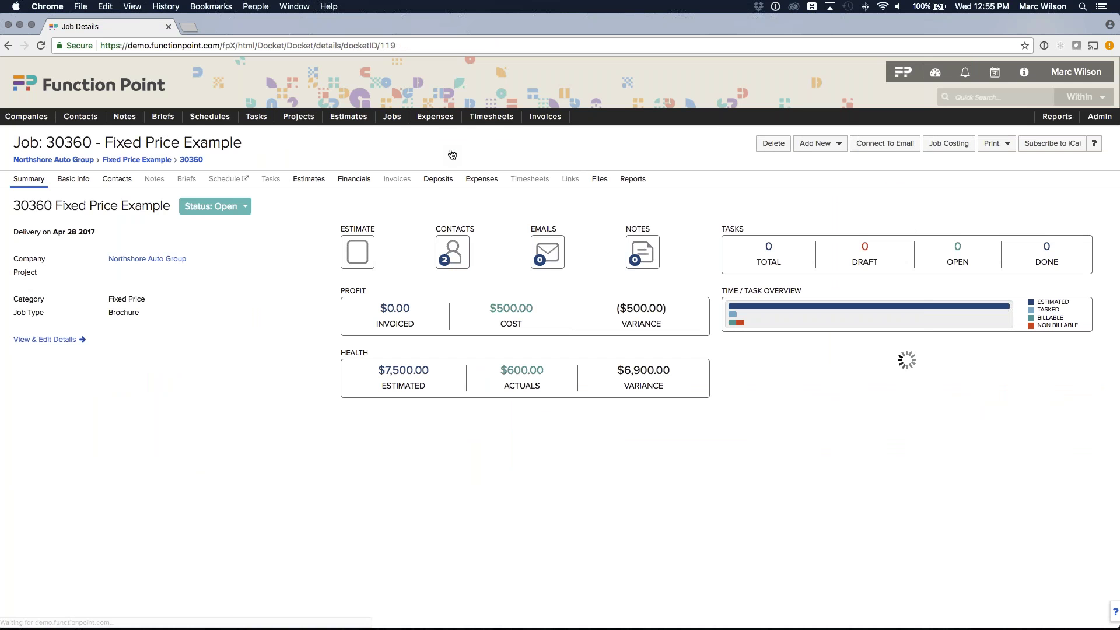
mouse_move(491, 116)
click(492, 190)
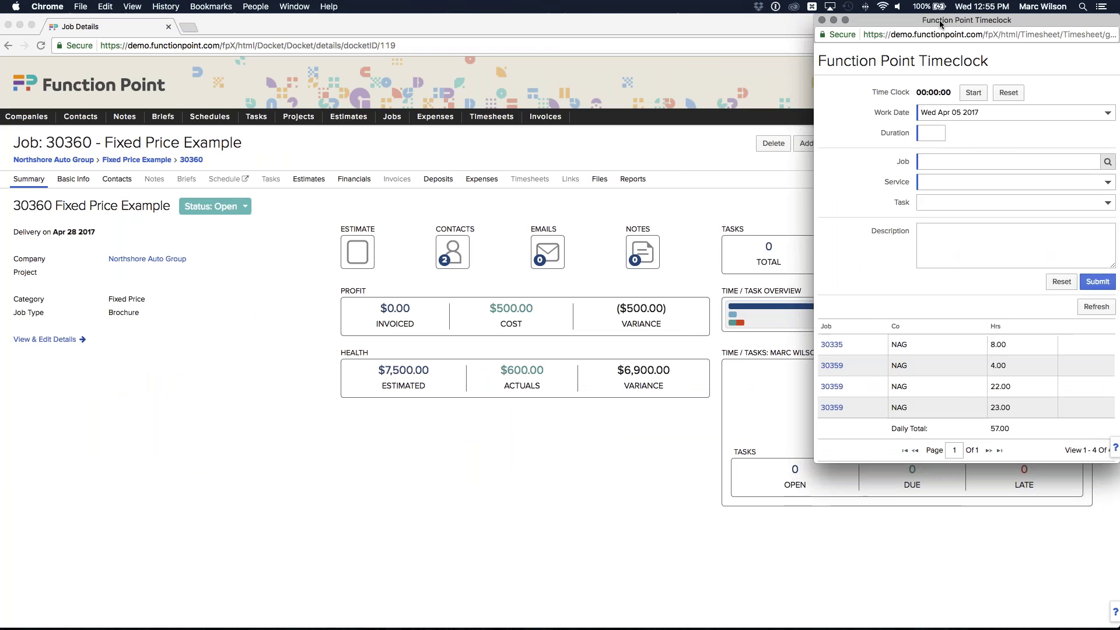
Log a 5-hour timesheet entry for the Research service on the Fixed Price Example job.
drag(941, 23, 680, 52)
click(670, 190)
text(30360 : NAG : Fixed Price Example)
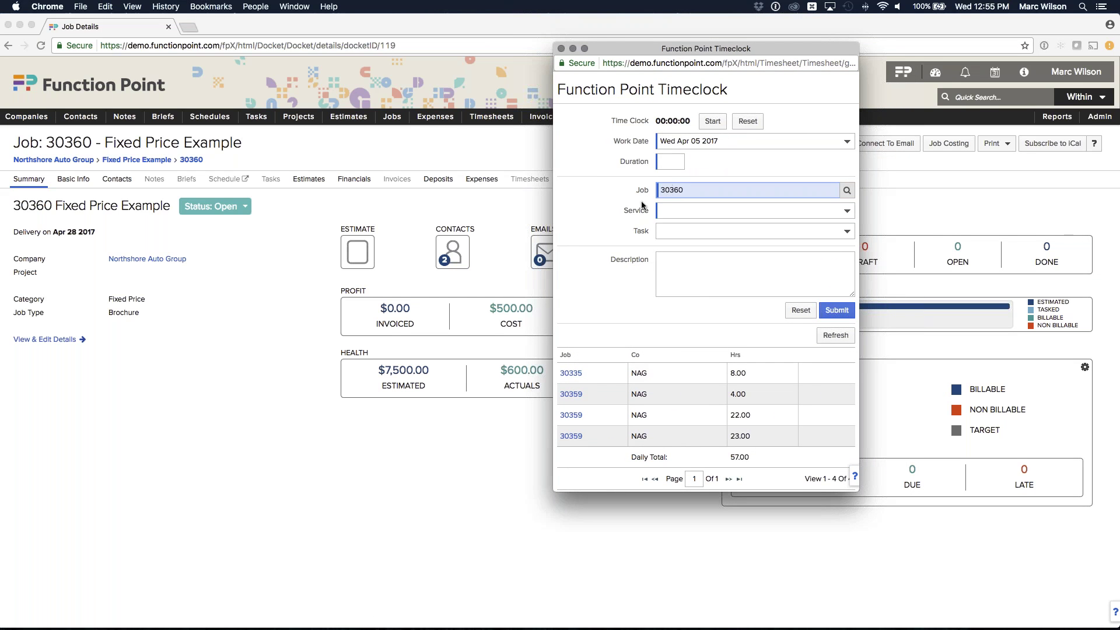
click(655, 212)
click(676, 233)
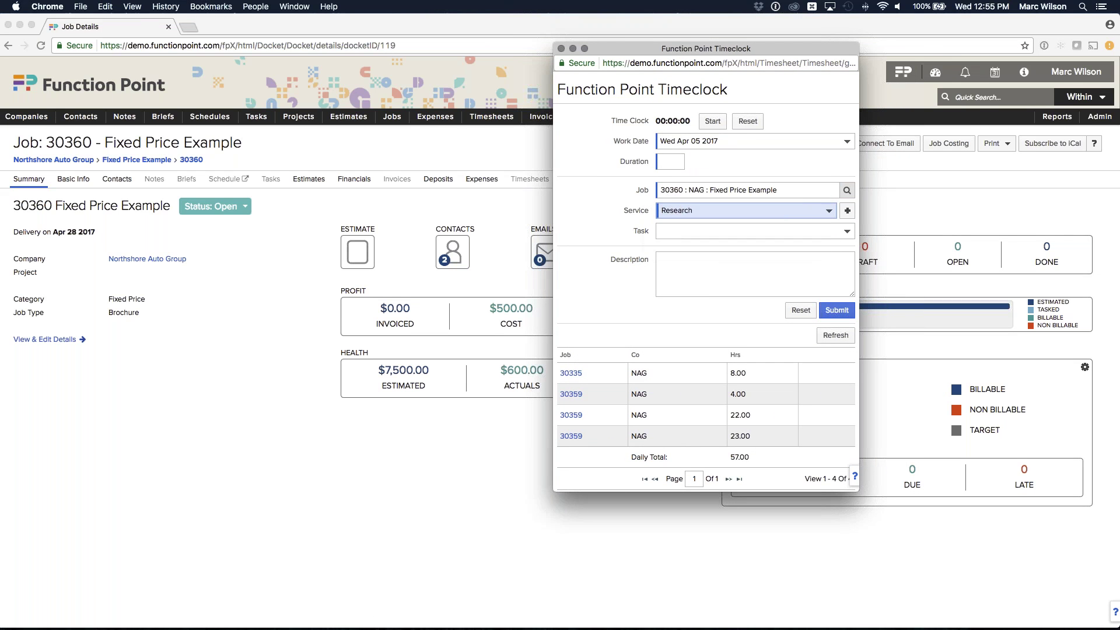
click(668, 159)
text(5)
key(Return)
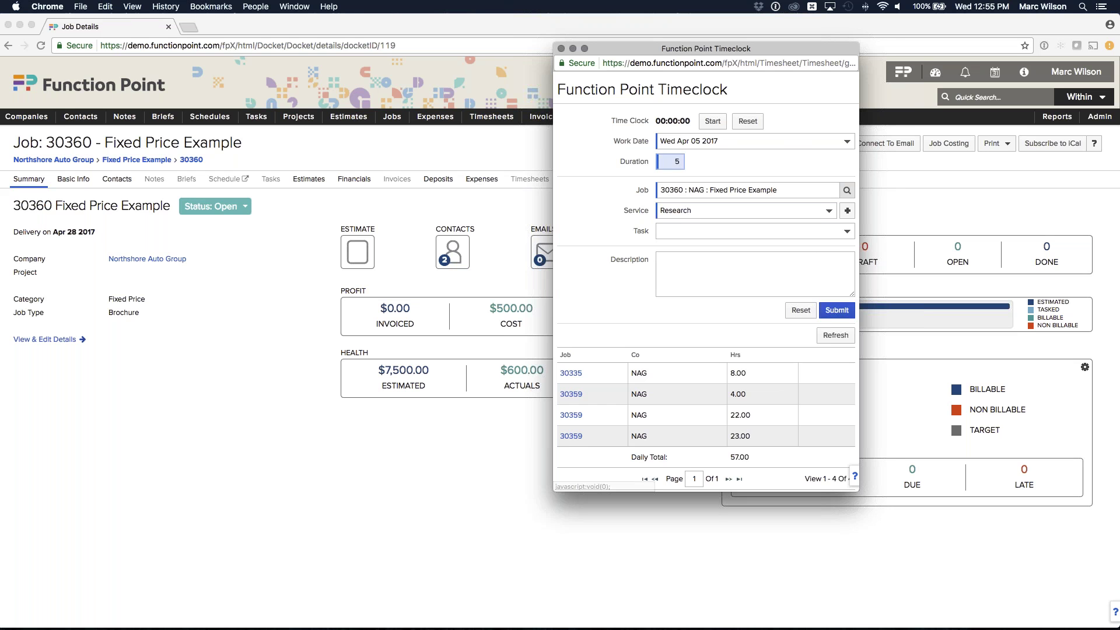
Log a 10-hour timesheet entry for the Design service on the same job.
click(697, 211)
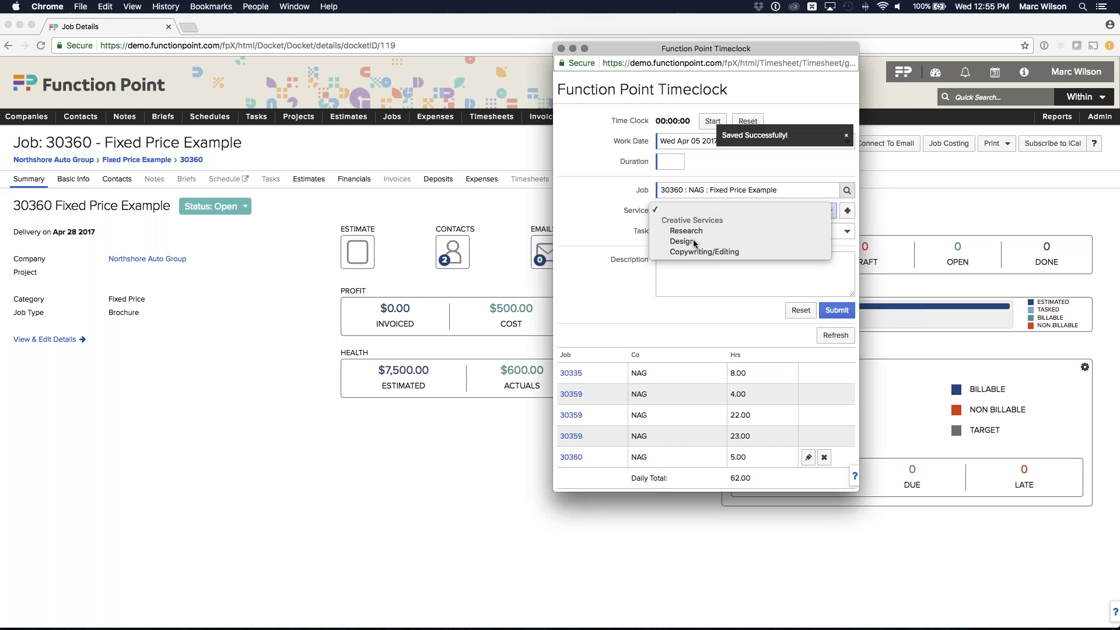
click(693, 239)
click(671, 163)
text(10)
key(Return)
Log 12 hours of Copywriting/Editing on the same job, close the timesheet window and review the actuals in the job's financials.
click(691, 208)
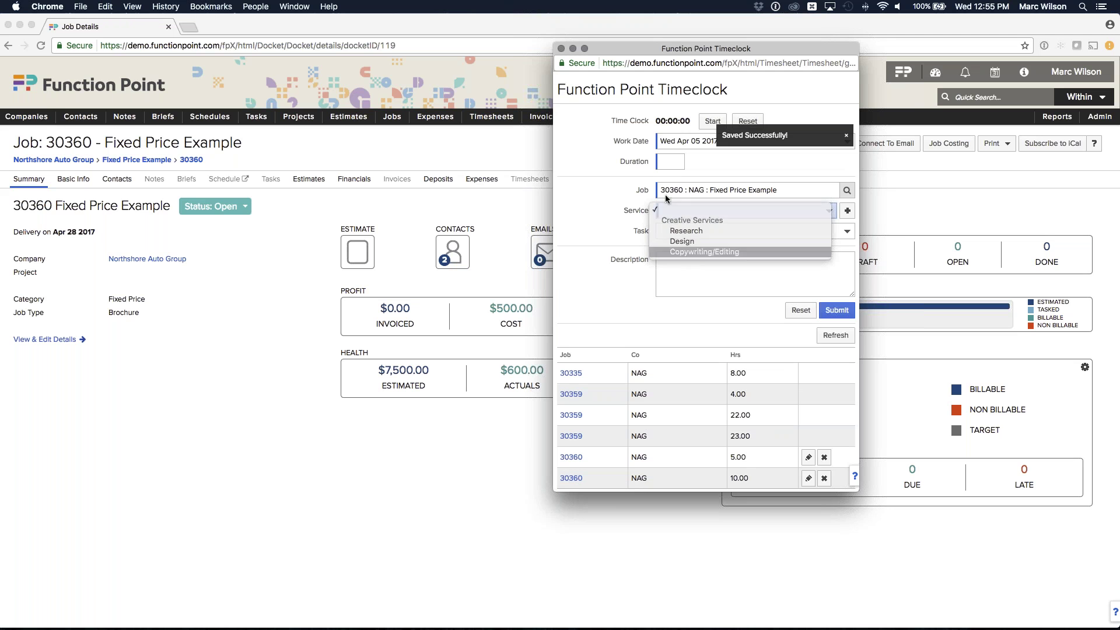
key(Return)
click(670, 163)
text(5)
click(605, 188)
click(837, 311)
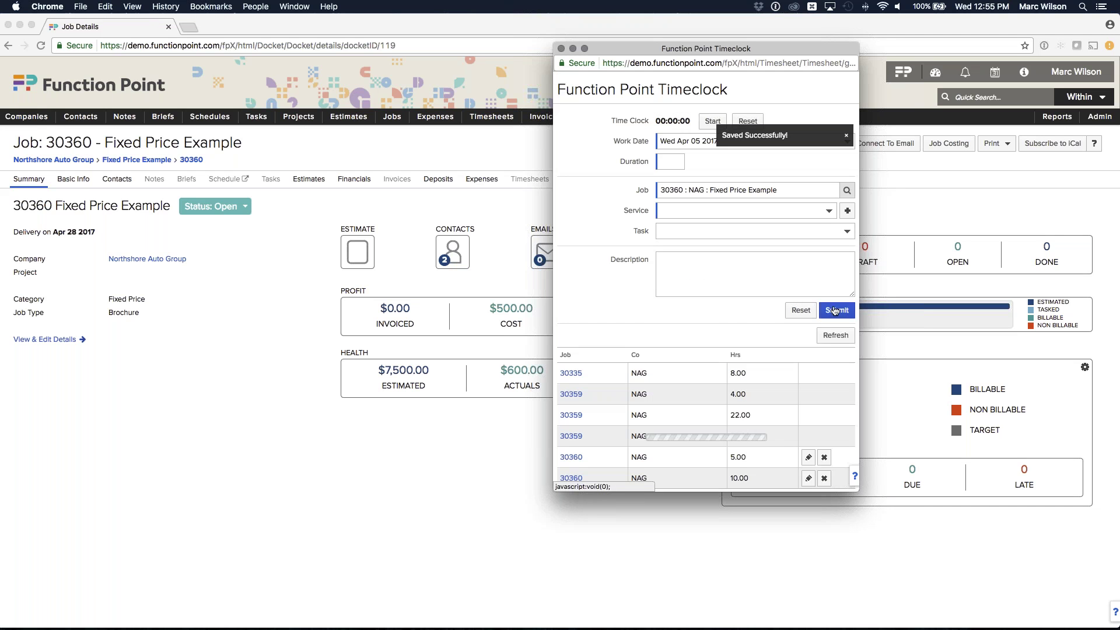
click(561, 49)
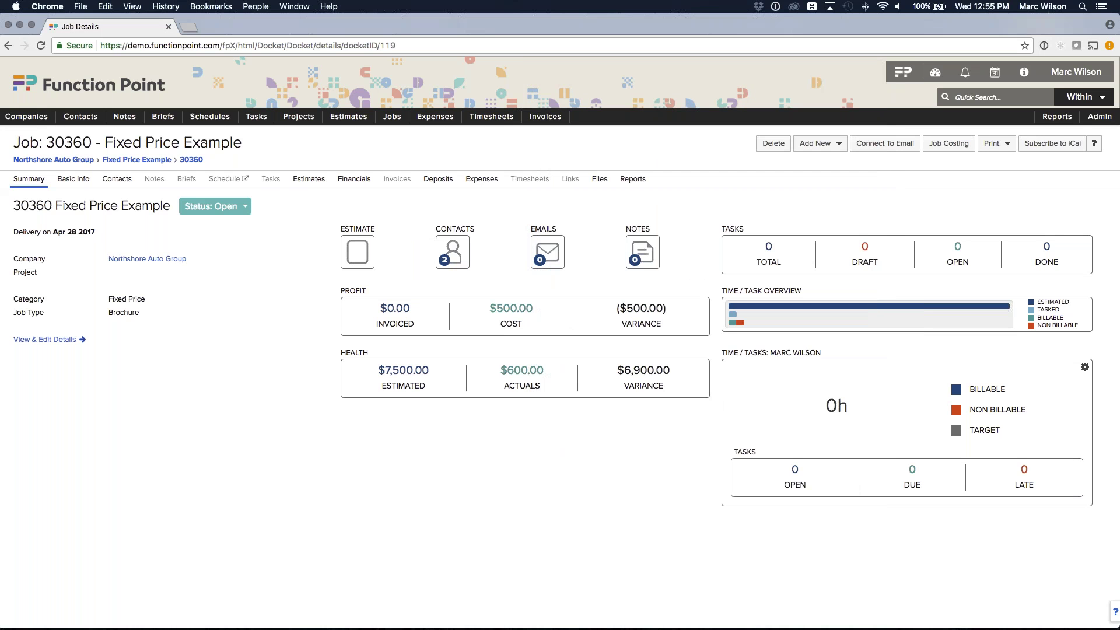
click(354, 178)
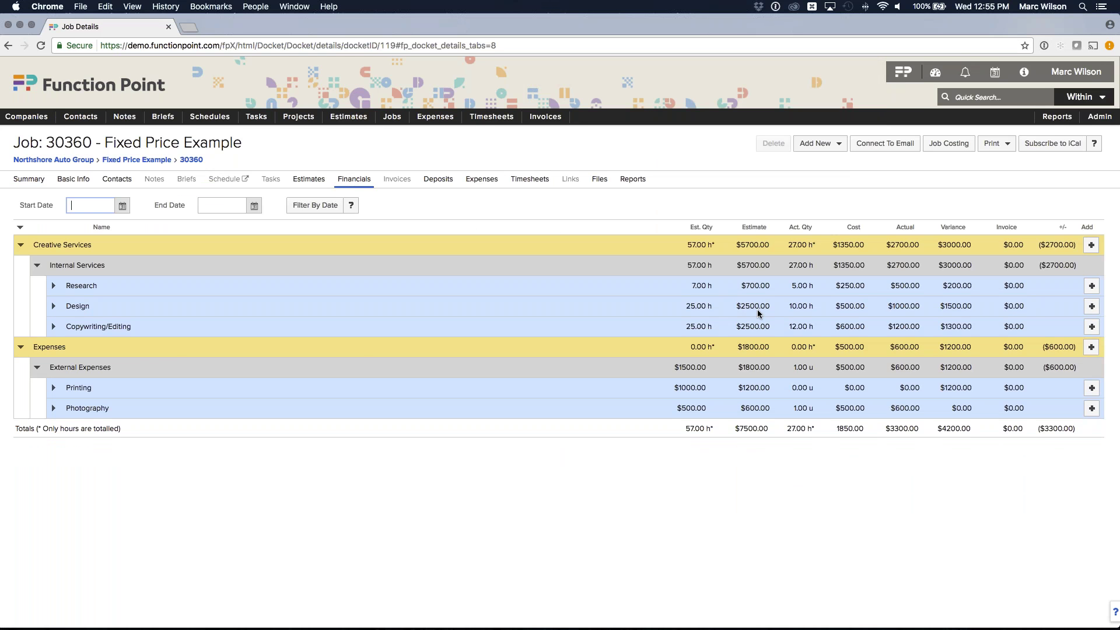
drag(887, 429, 896, 430)
Log a further 8 hours of Design on the Fixed Price Example job and close the timesheet window.
mouse_move(490, 121)
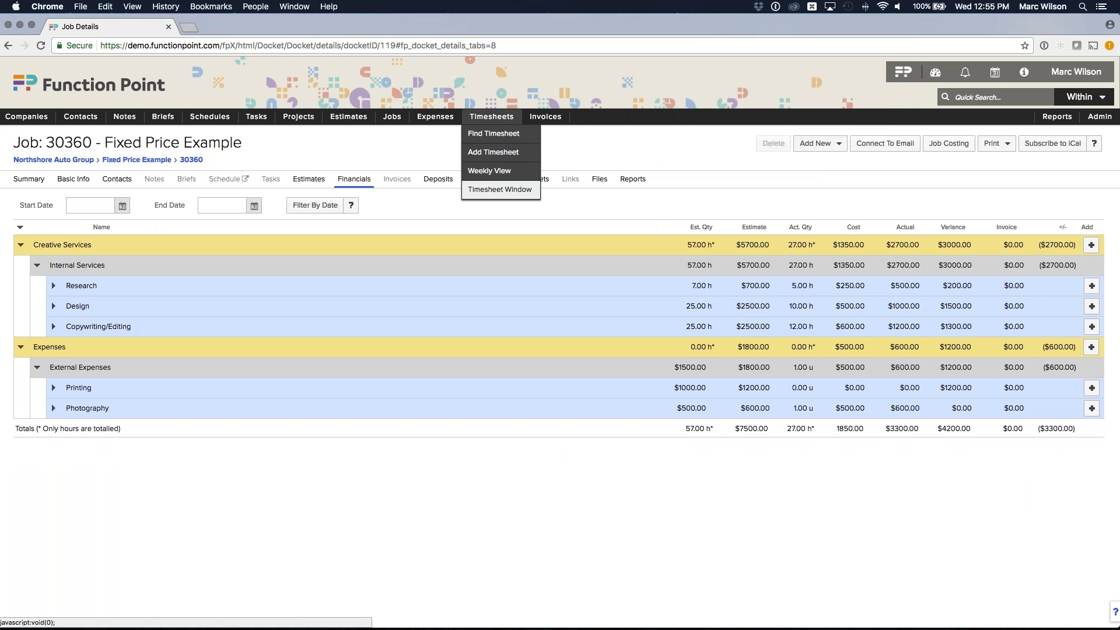
click(497, 191)
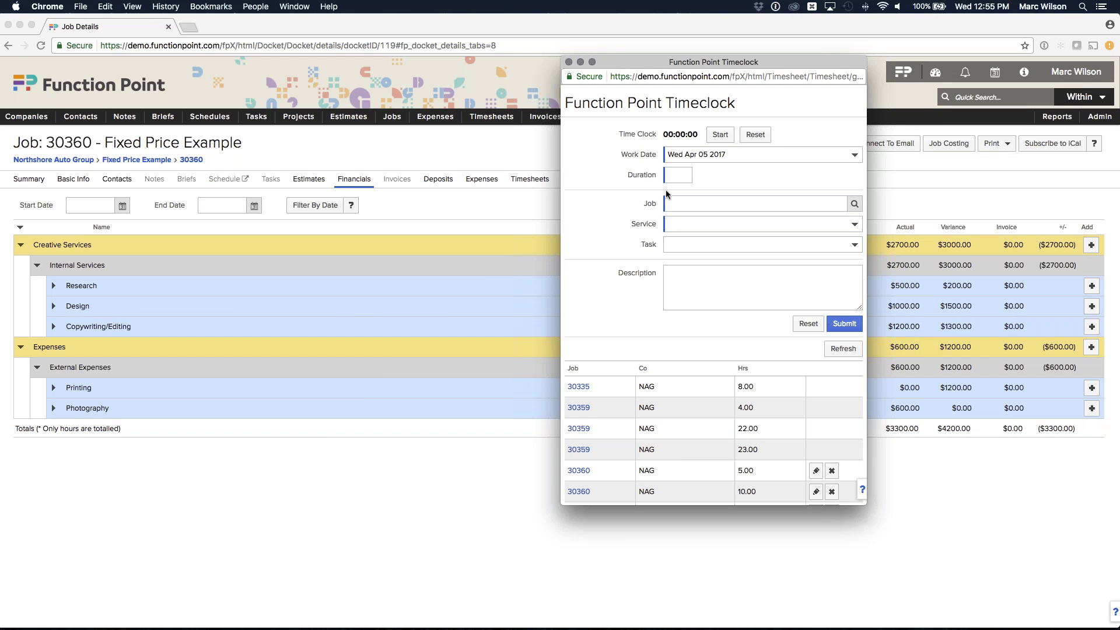
click(669, 202)
text(30360)
click(682, 225)
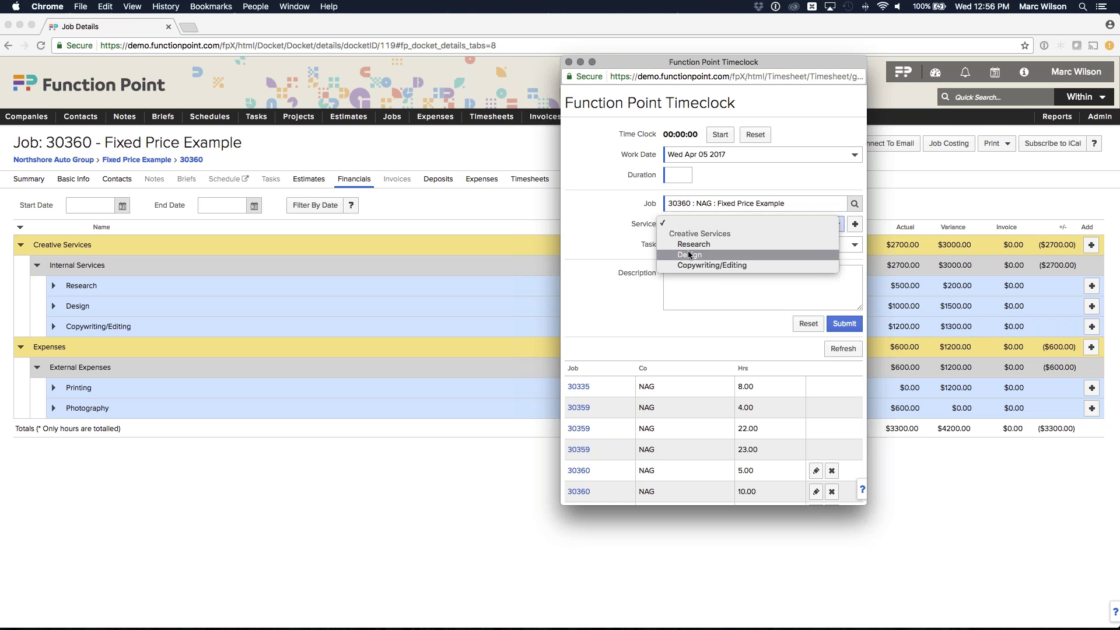
click(689, 255)
click(673, 175)
text(8)
click(622, 176)
click(851, 324)
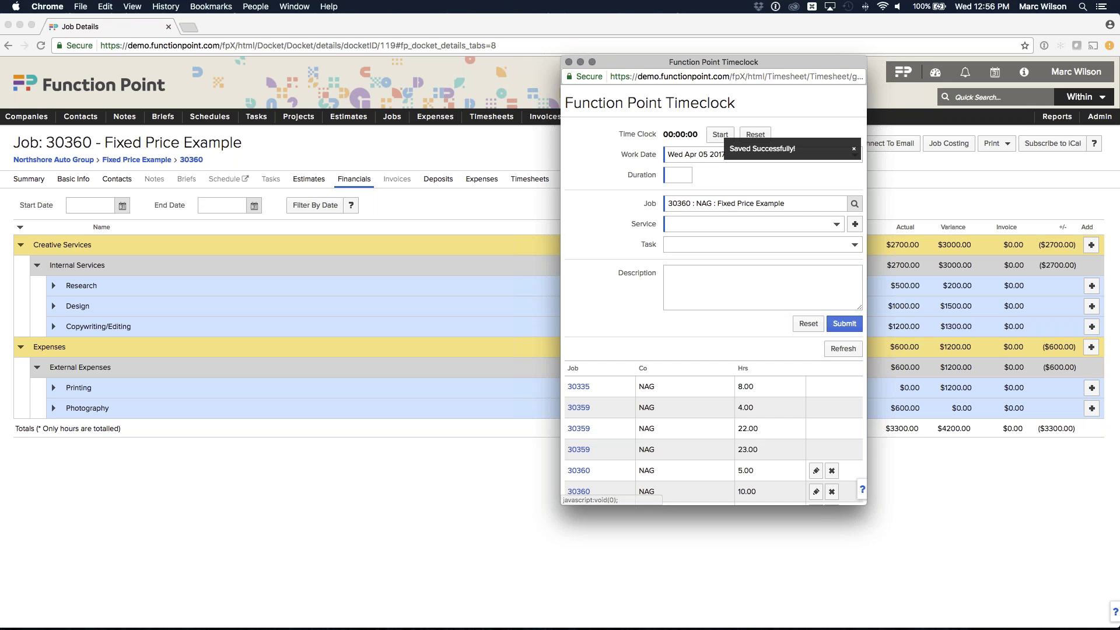
click(569, 62)
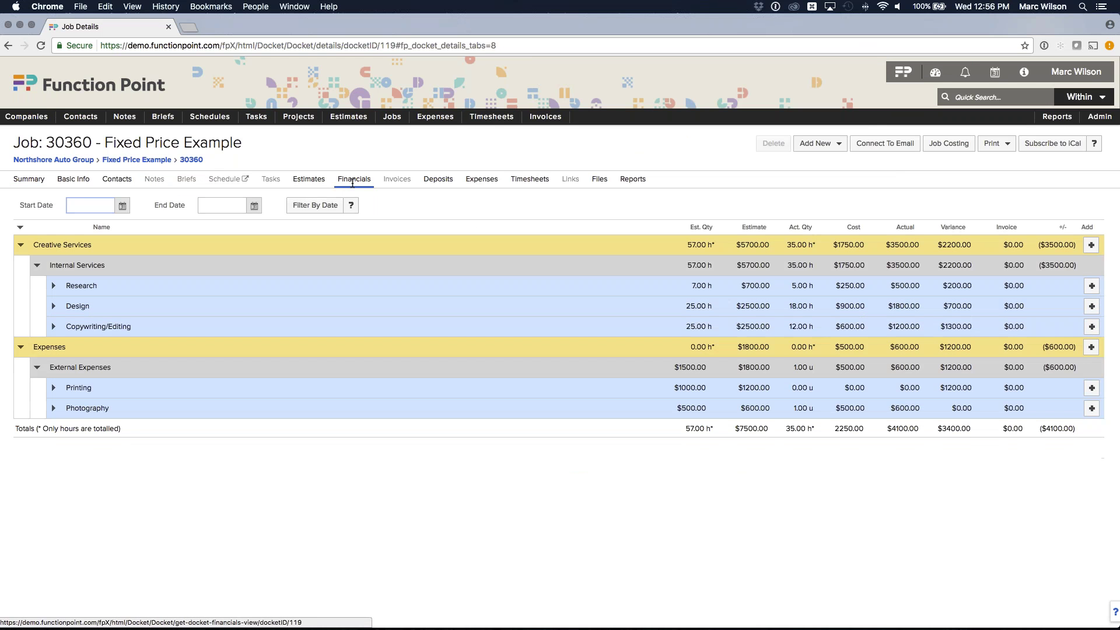
Review the job's total actuals and the actual quantities for Design, Copywriting/Editing and Photography in its financials.
click(890, 428)
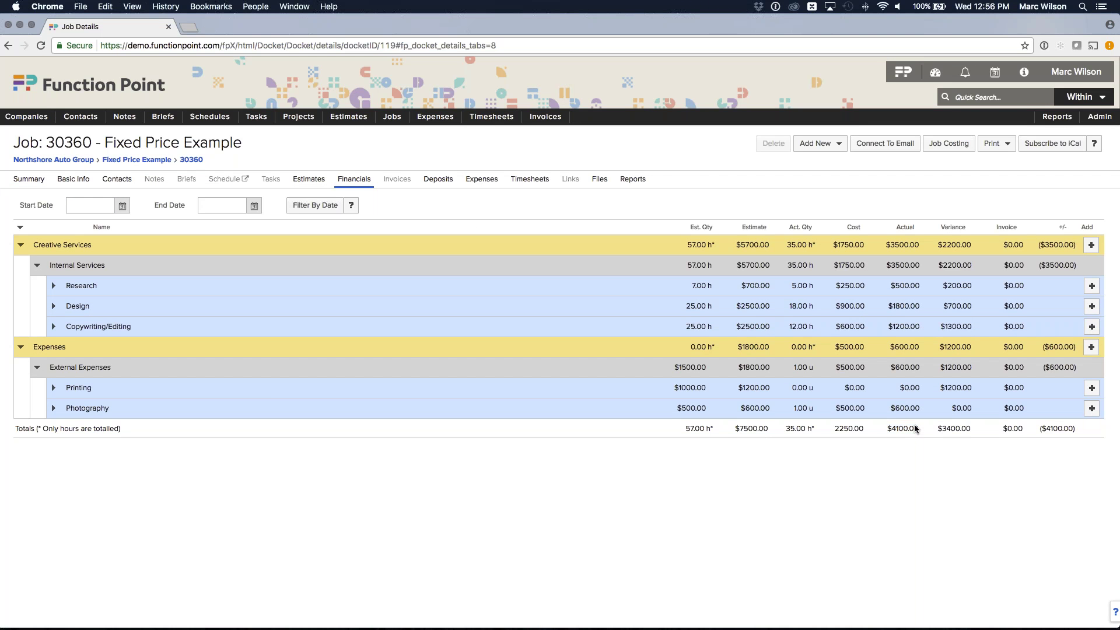
drag(793, 306, 812, 327)
click(806, 327)
drag(794, 410, 815, 410)
click(811, 410)
Add an interim invoice to the Fixed Price Example job, calculated from actuals.
click(836, 143)
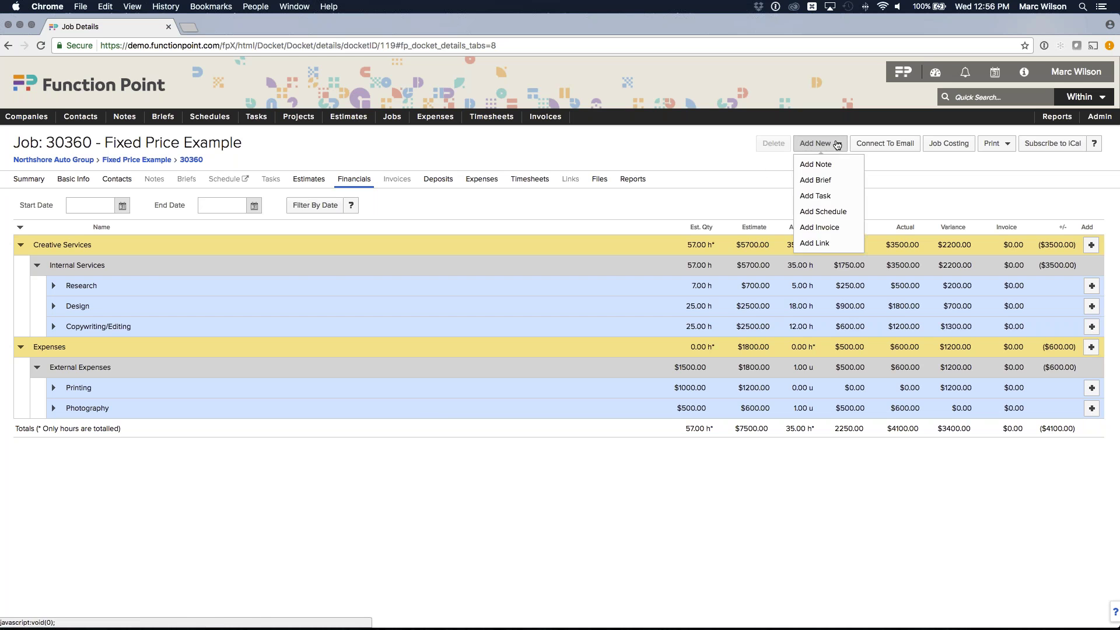
click(820, 228)
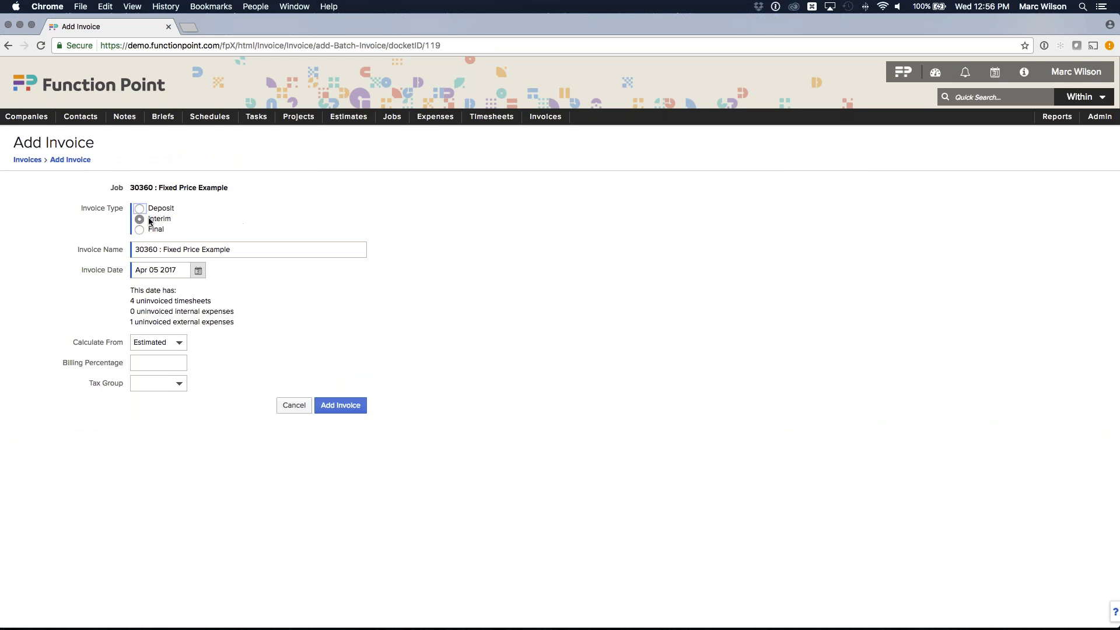
click(158, 219)
click(156, 342)
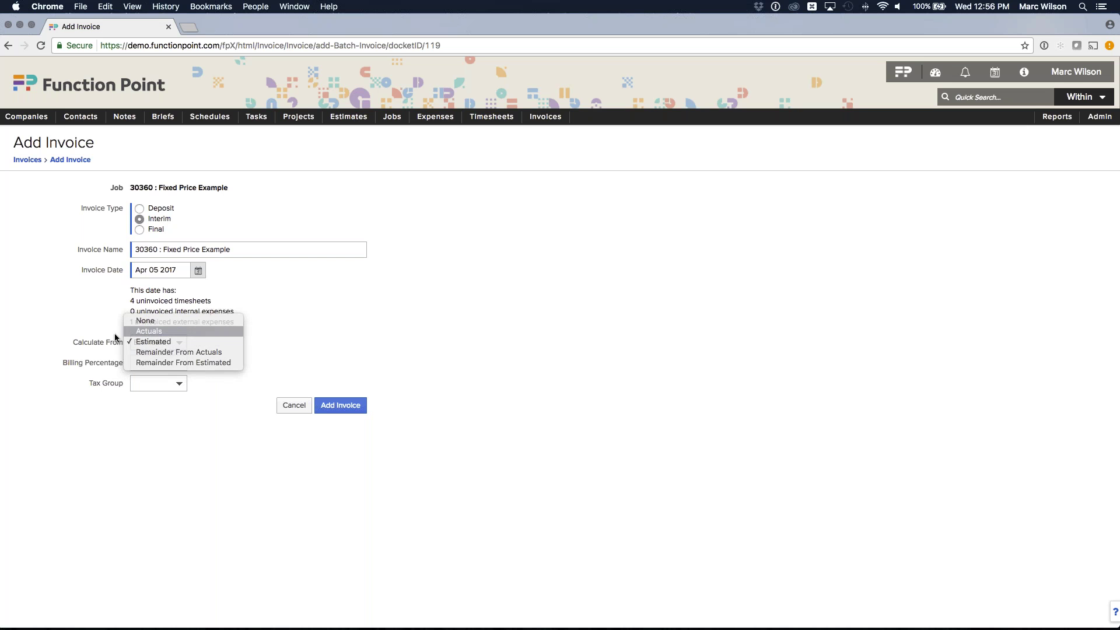
click(149, 329)
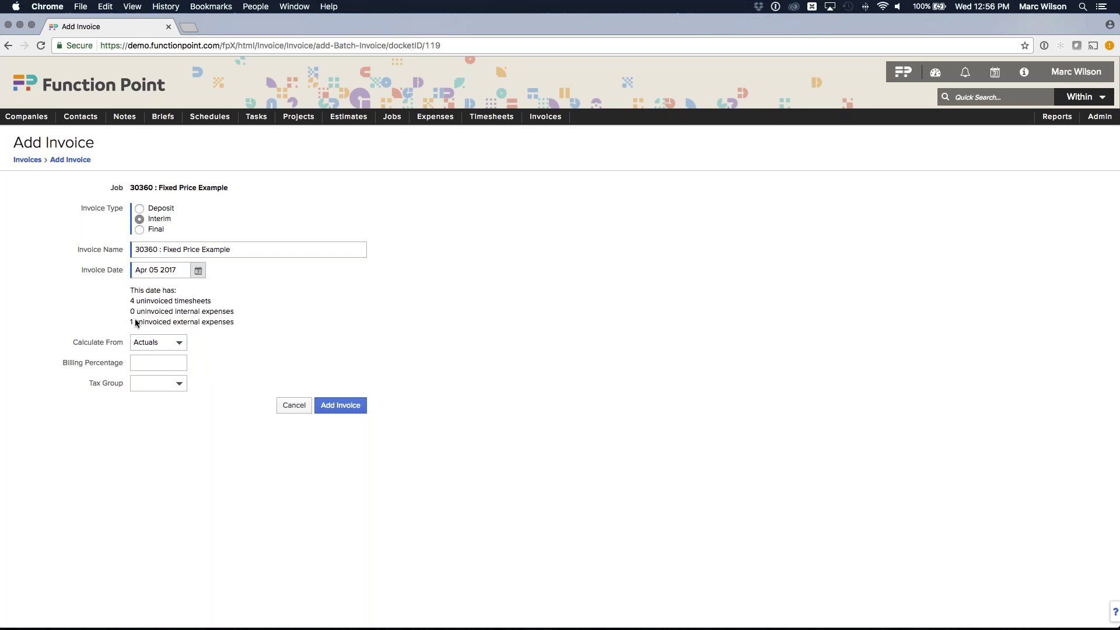
click(339, 406)
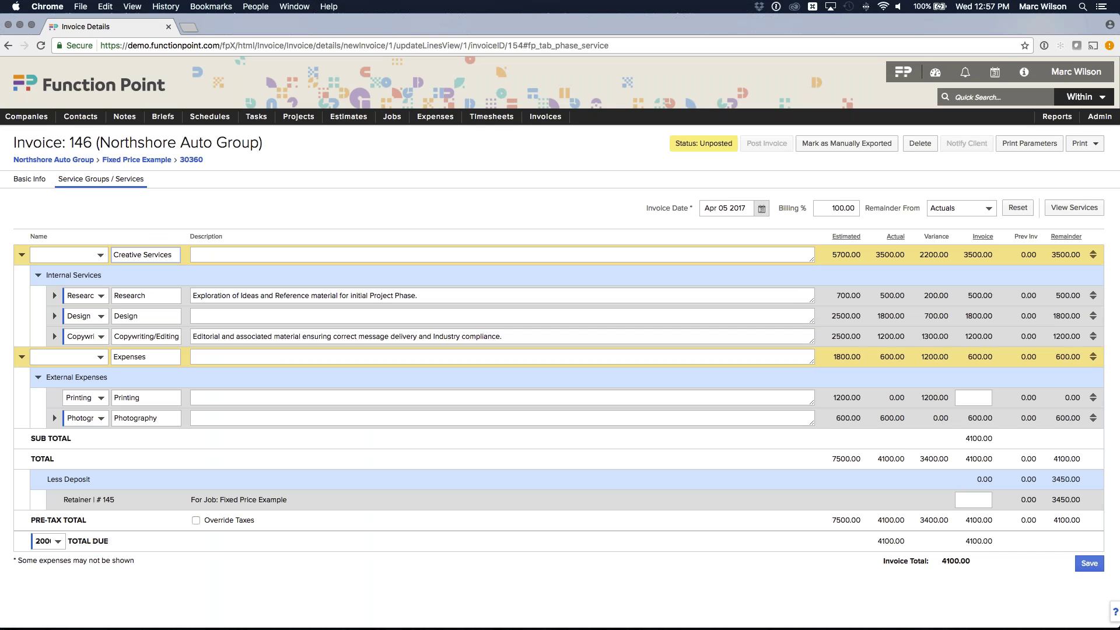
Review the new invoice's total, its service and expense amounts, and the deposit remaining for it.
double_click(986, 541)
double_click(981, 337)
click(988, 355)
double_click(989, 420)
drag(138, 485, 1074, 481)
click(1049, 480)
click(1081, 479)
Apply 3450 of the job's deposit to the interim invoice and save it.
click(990, 499)
text(3450)
click(937, 470)
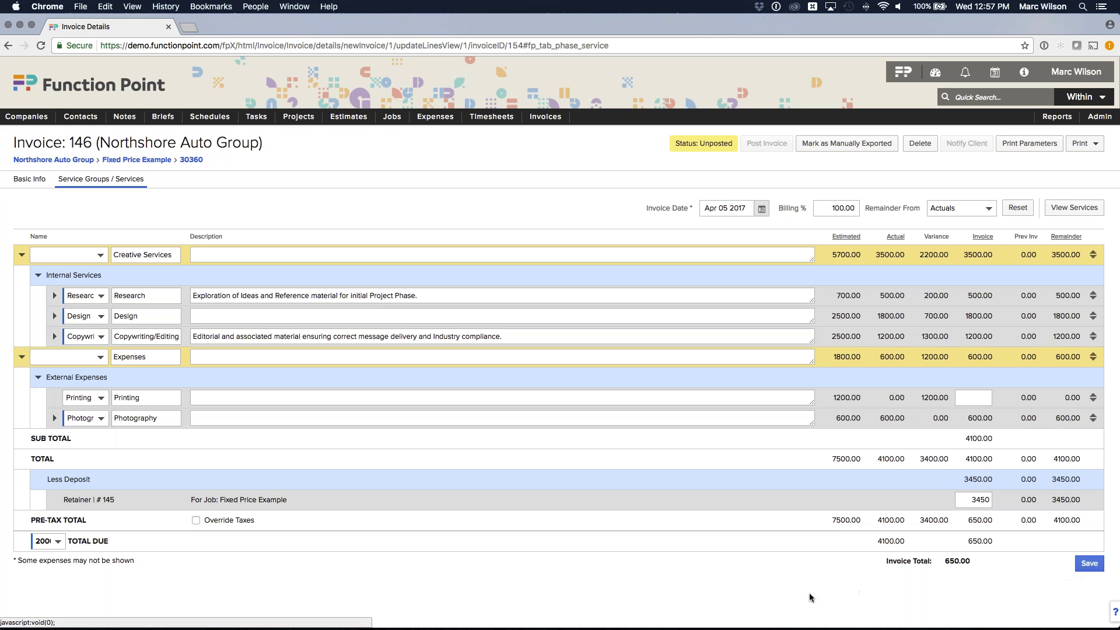
click(1078, 569)
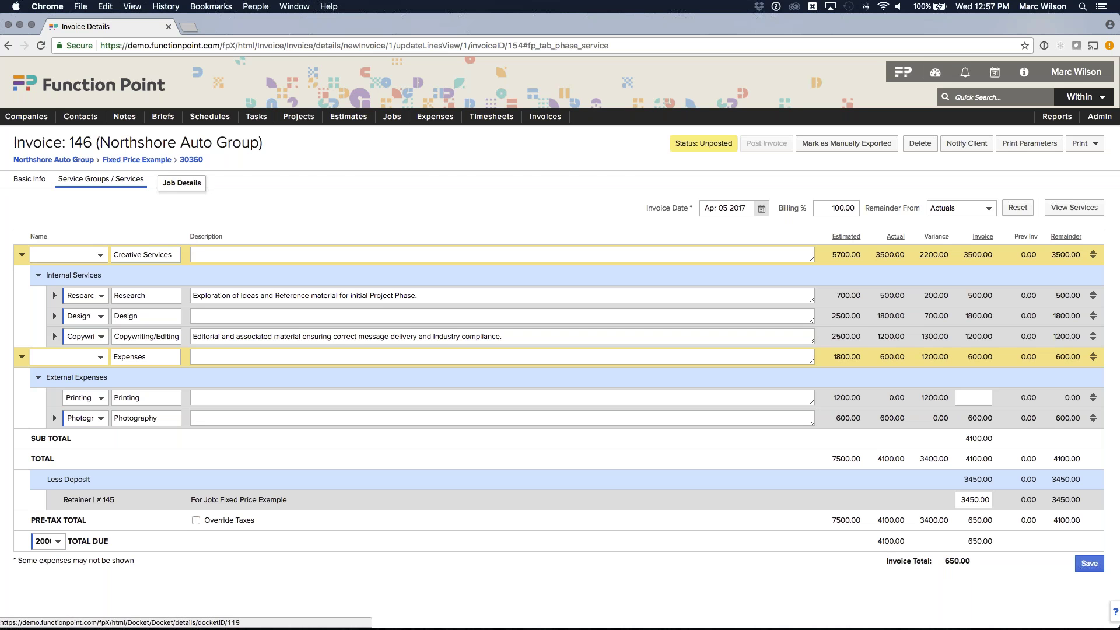
Return to the Fixed Price Example job and check the total and applied amount of its deposit.
click(149, 161)
click(442, 179)
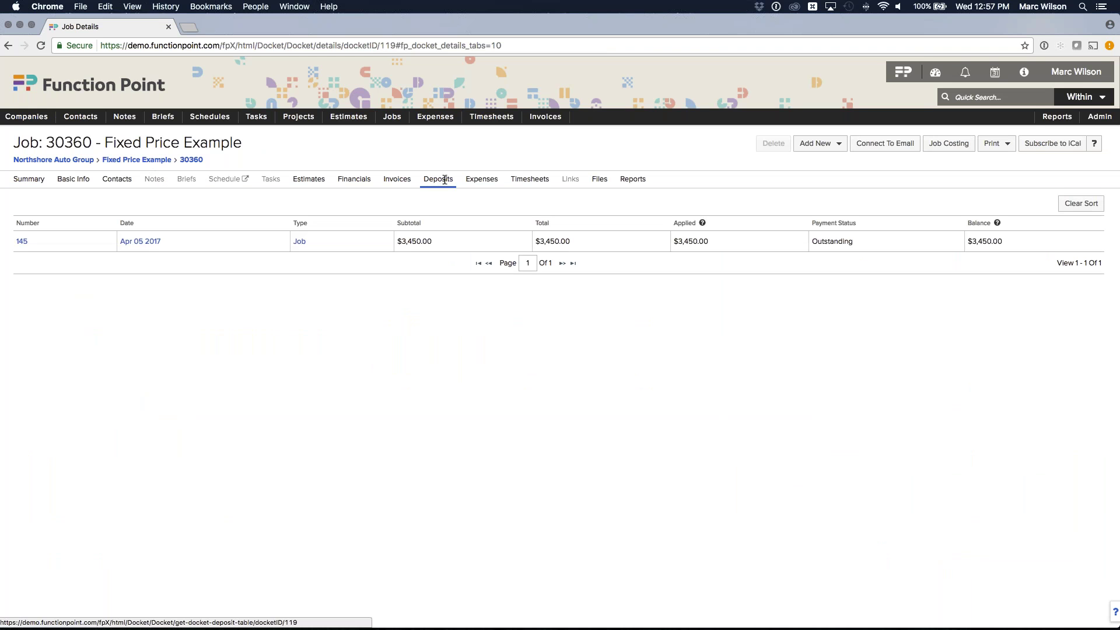
mouse_move(545, 245)
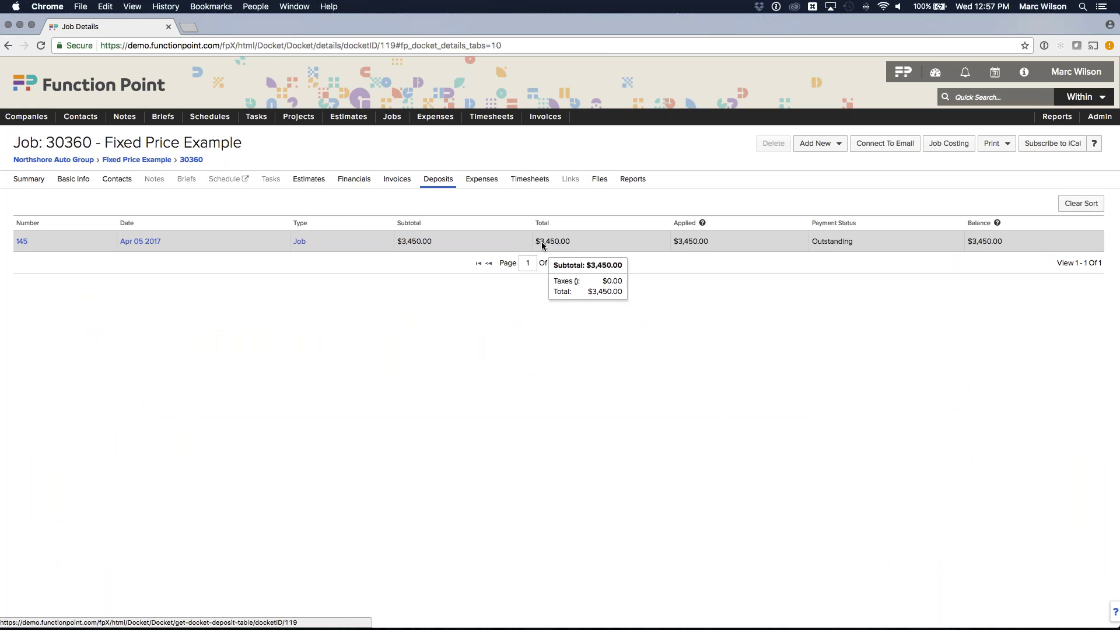
drag(674, 242, 713, 243)
click(703, 242)
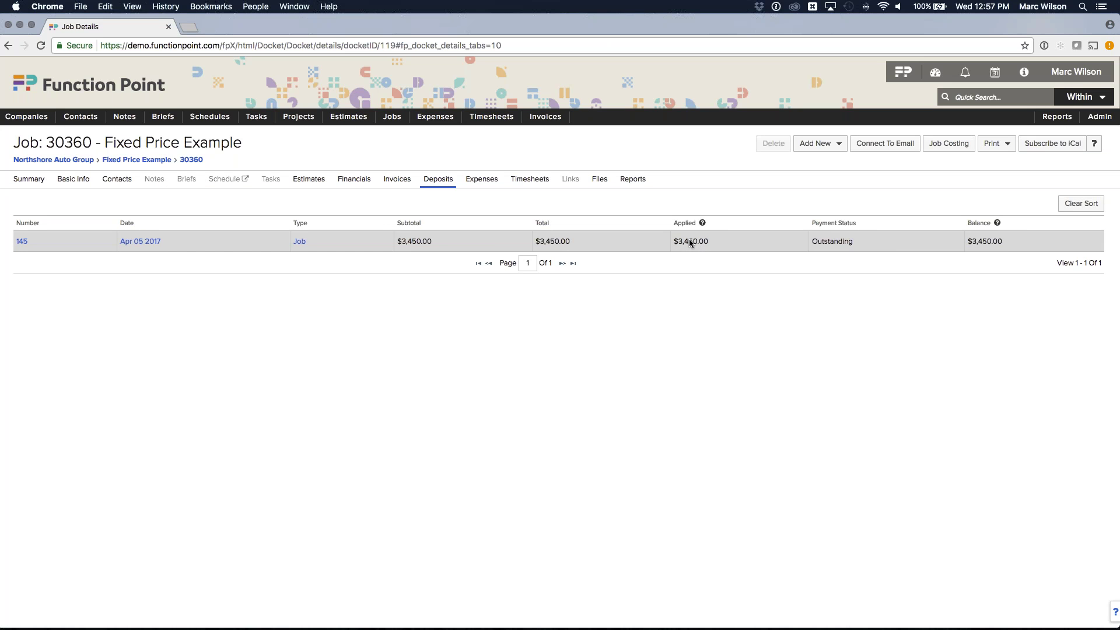
Check the job's invoiced total in its financials, the interim invoice's balance in its invoice list, and the job summary.
click(364, 181)
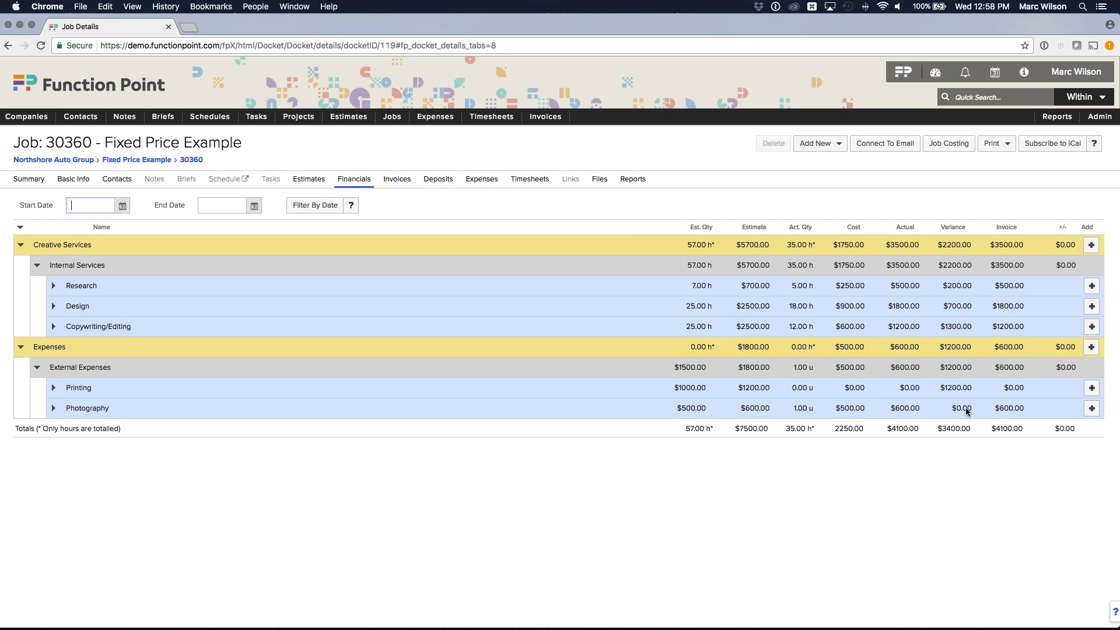
click(995, 428)
click(400, 182)
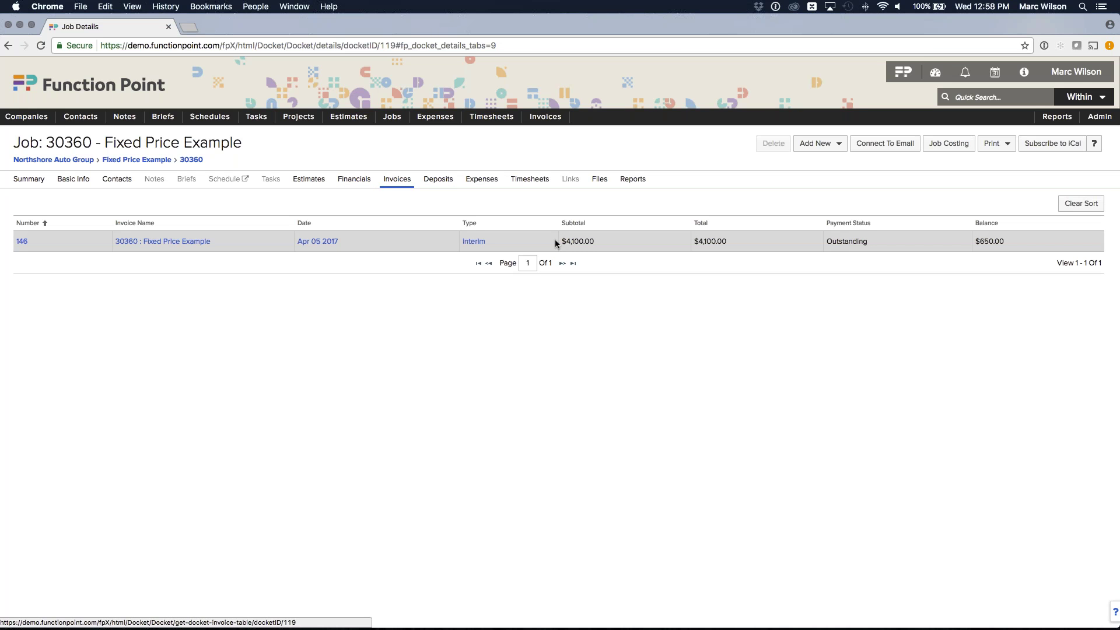
drag(976, 242, 1008, 244)
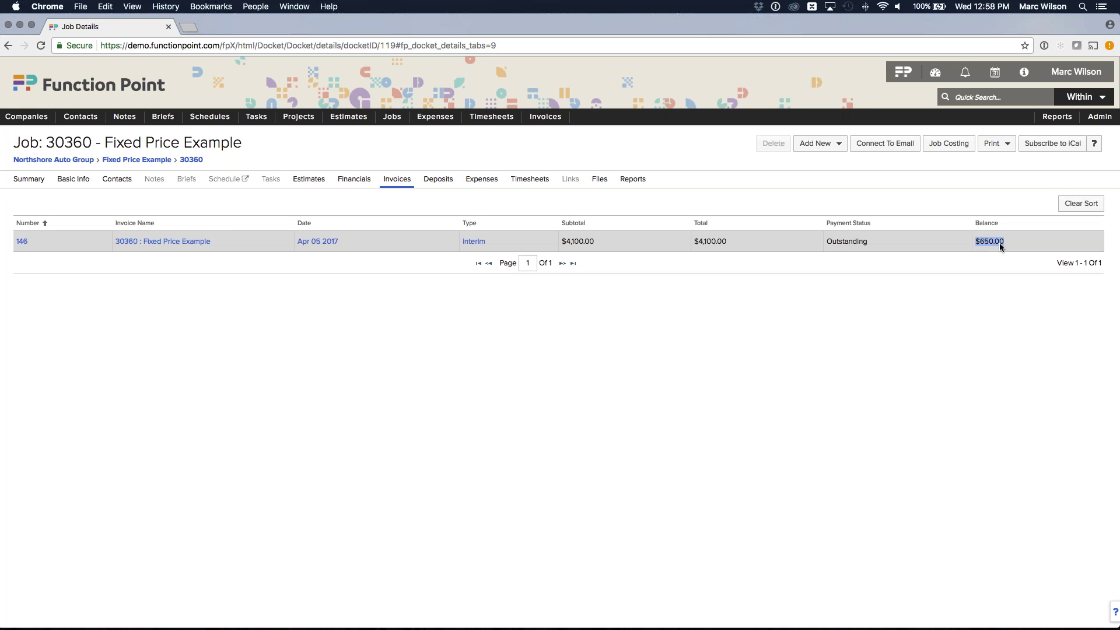
click(629, 295)
click(29, 180)
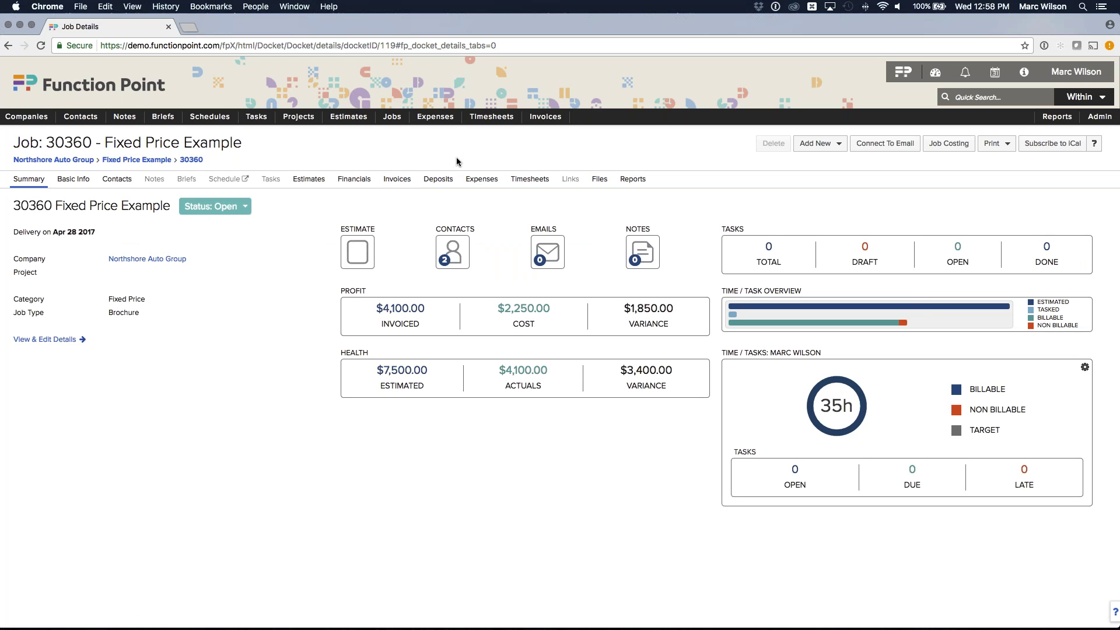
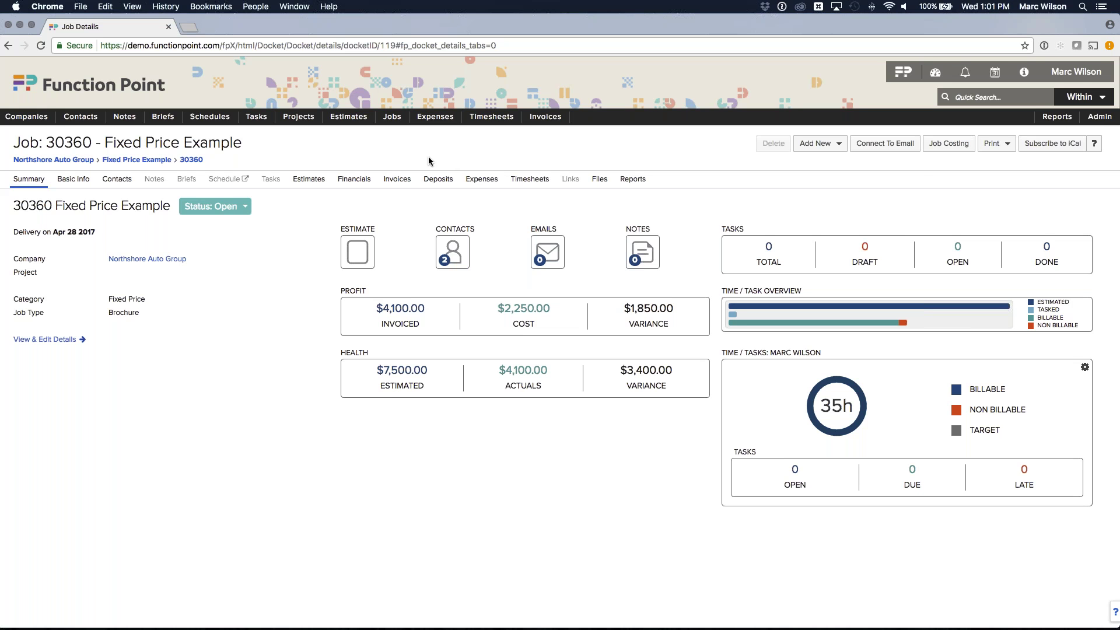
click(1084, 96)
click(1113, 96)
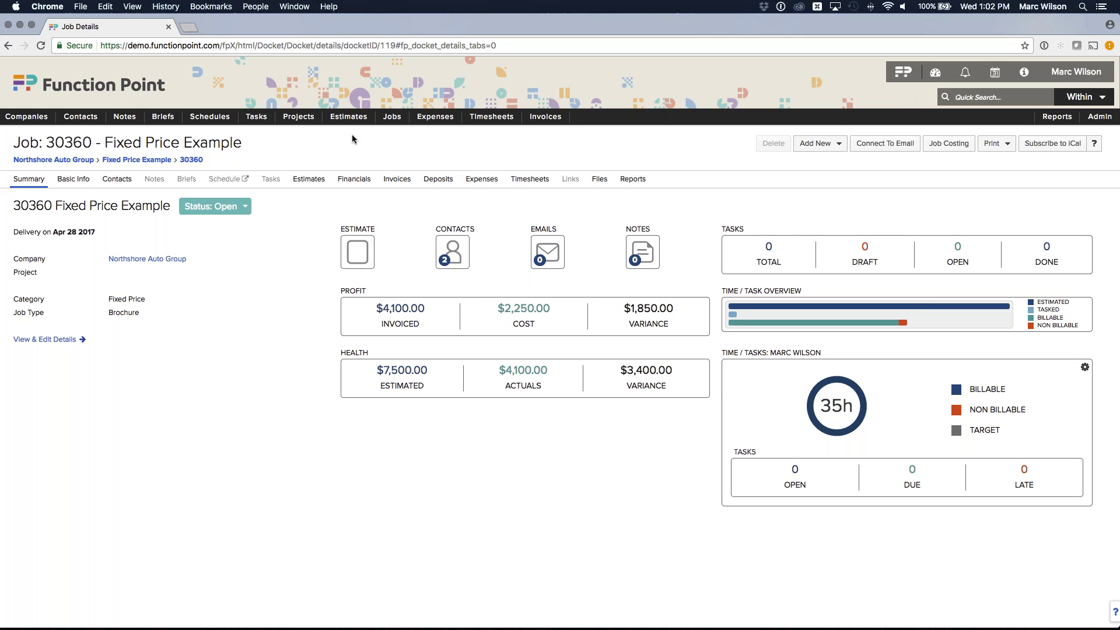
Open the Fixed Price Example estimate and view its basic information.
mouse_move(351, 171)
mouse_move(352, 152)
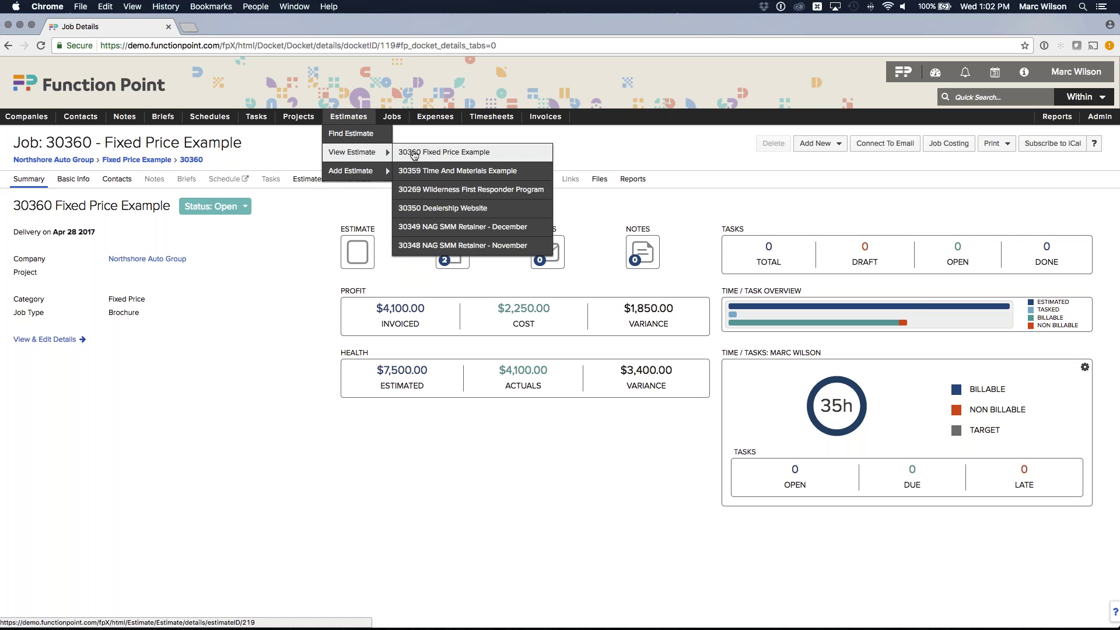
click(416, 153)
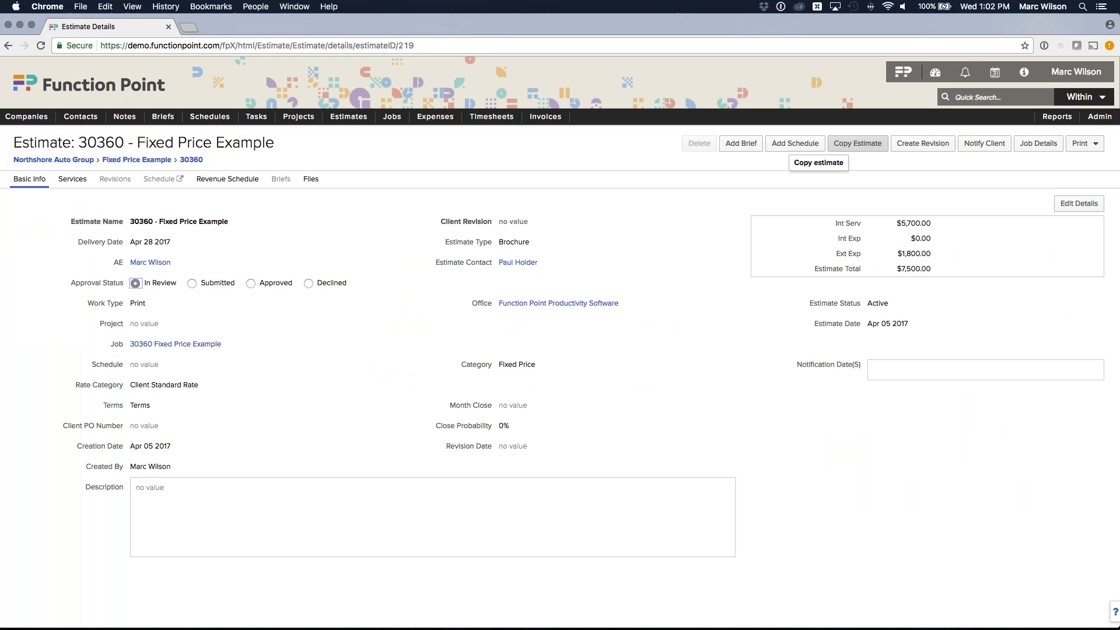
Copy the Fixed Price Example estimate under a new name made of the person's first name and "Example".
click(858, 143)
key(super+a)
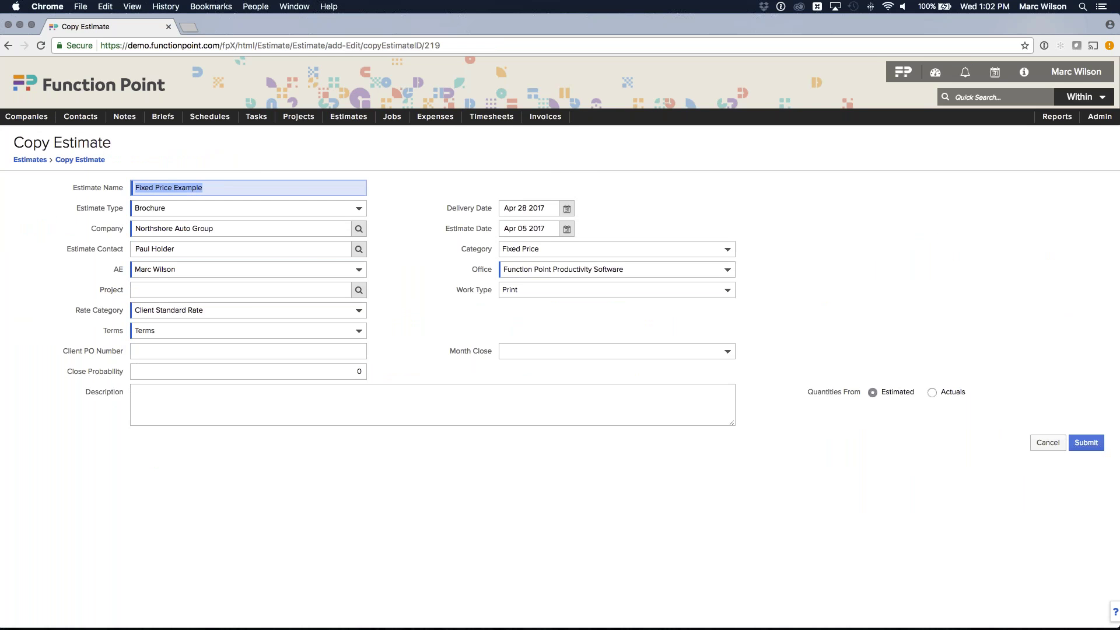
text(Bran)
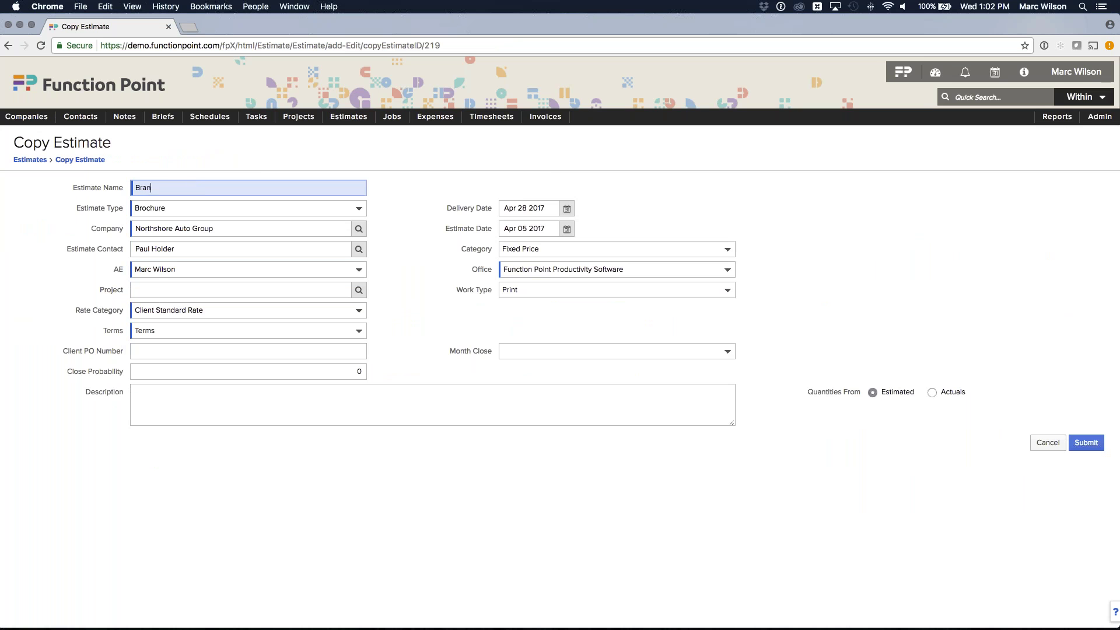
text(dy's Example)
click(166, 152)
click(1087, 442)
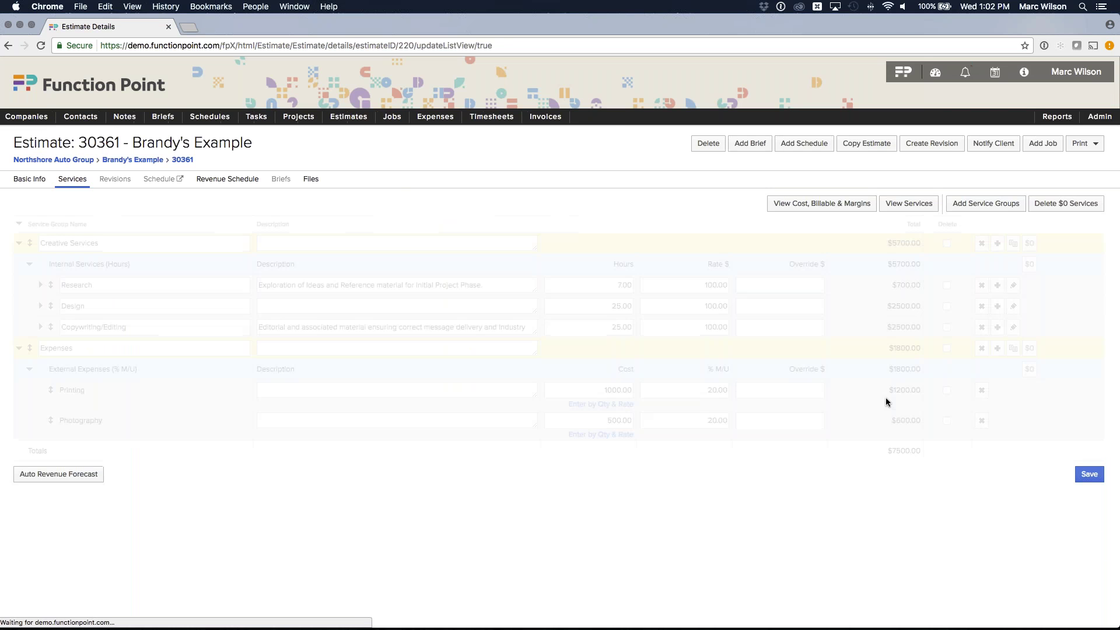
Delete the Printing and Photography external expenses from the copied estimate.
click(981, 390)
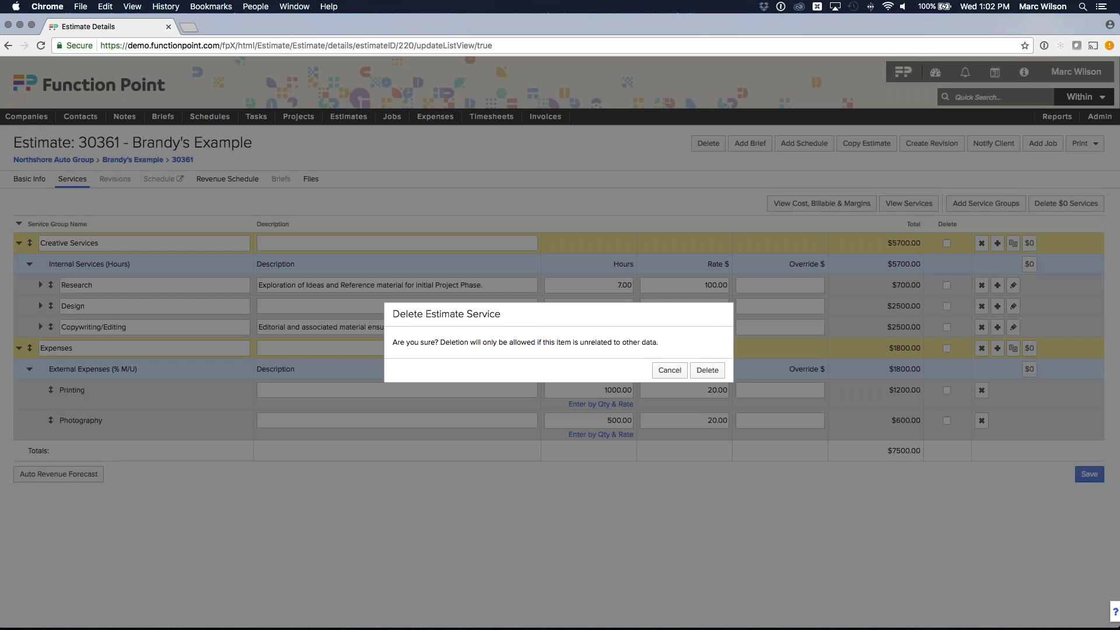
click(707, 370)
click(981, 389)
click(707, 370)
Set the estimated hours to 30 for Research, 30 for Design and 50 for Copywriting/Editing.
double_click(606, 284)
text(30)
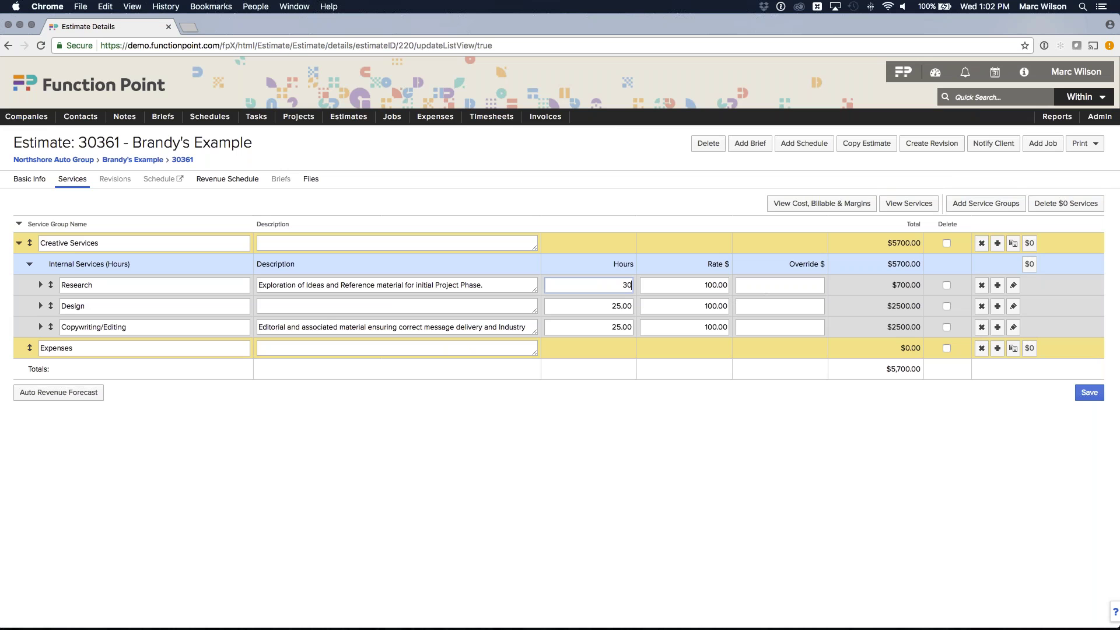
key(Tab)
text(30)
key(Tab)
text(50)
click(682, 415)
Override the Copywriting/Editing amount with 10000 and the Design amount with 2000, and save the estimate.
click(774, 325)
text(10000)
click(807, 419)
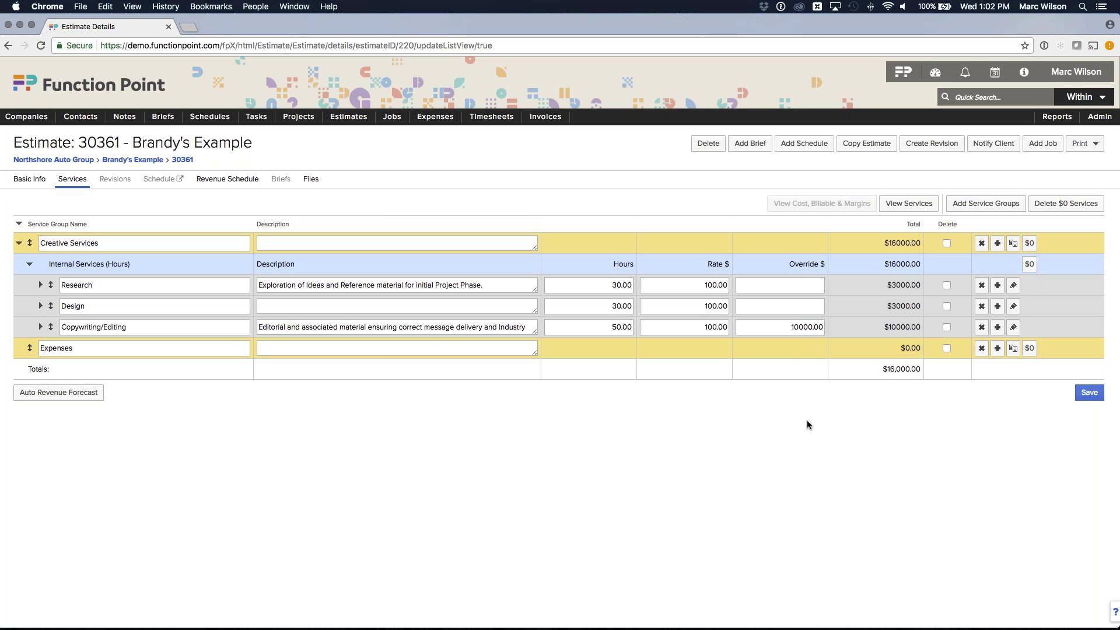
click(800, 308)
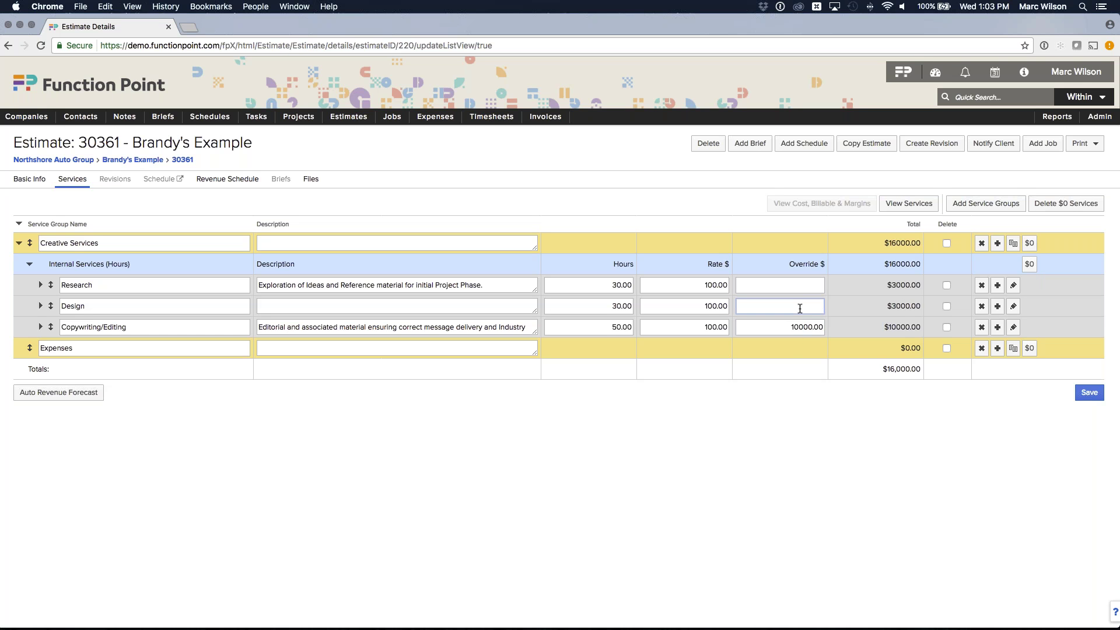
text(2000)
click(855, 437)
click(1089, 392)
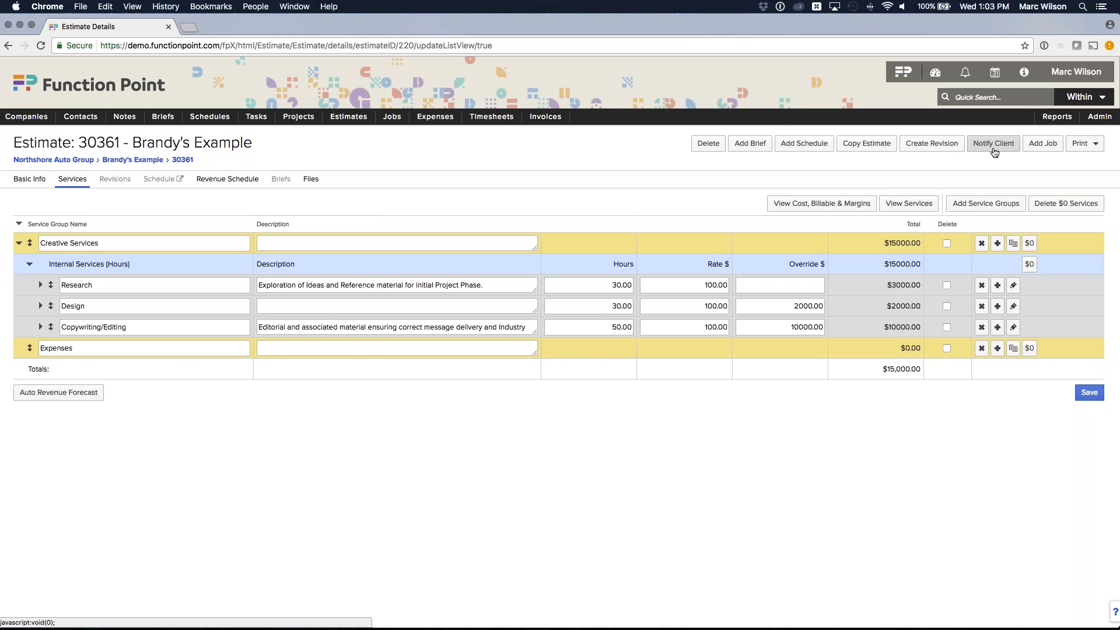
Create a job from the estimate and save an interim invoice for it billing 50% of the estimated amounts.
click(1042, 143)
click(815, 143)
click(820, 231)
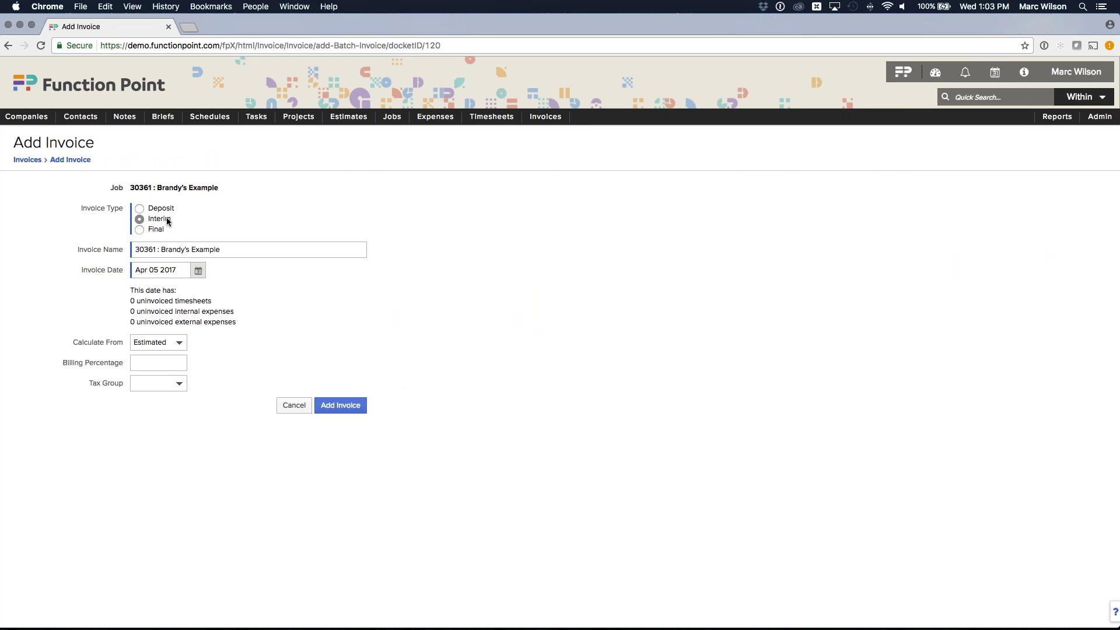
click(150, 364)
text(50)
click(80, 332)
click(338, 406)
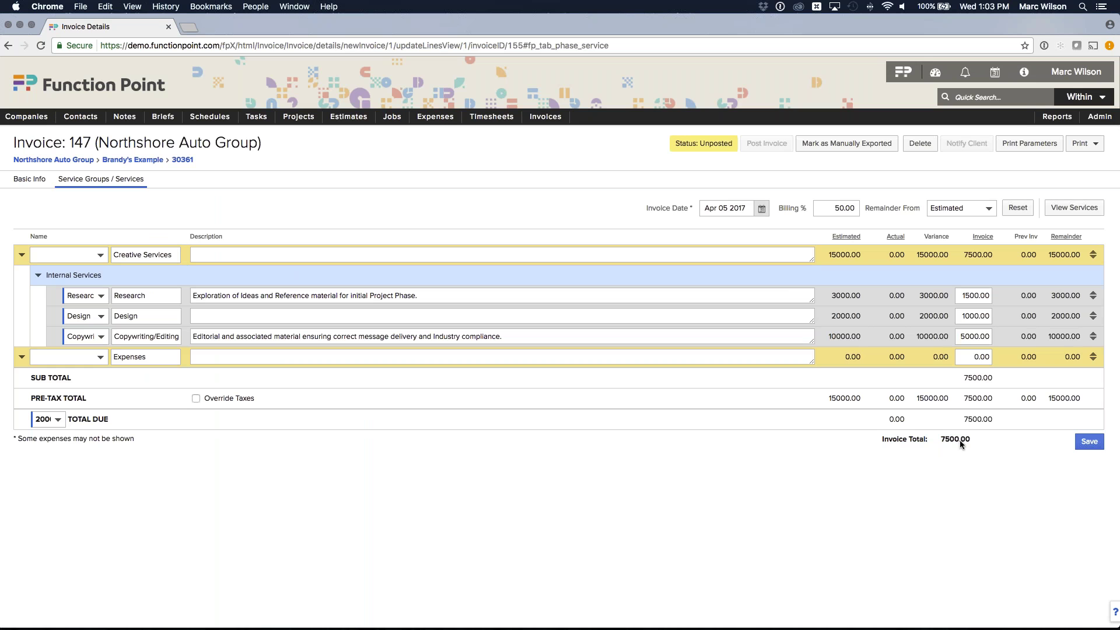
click(1089, 441)
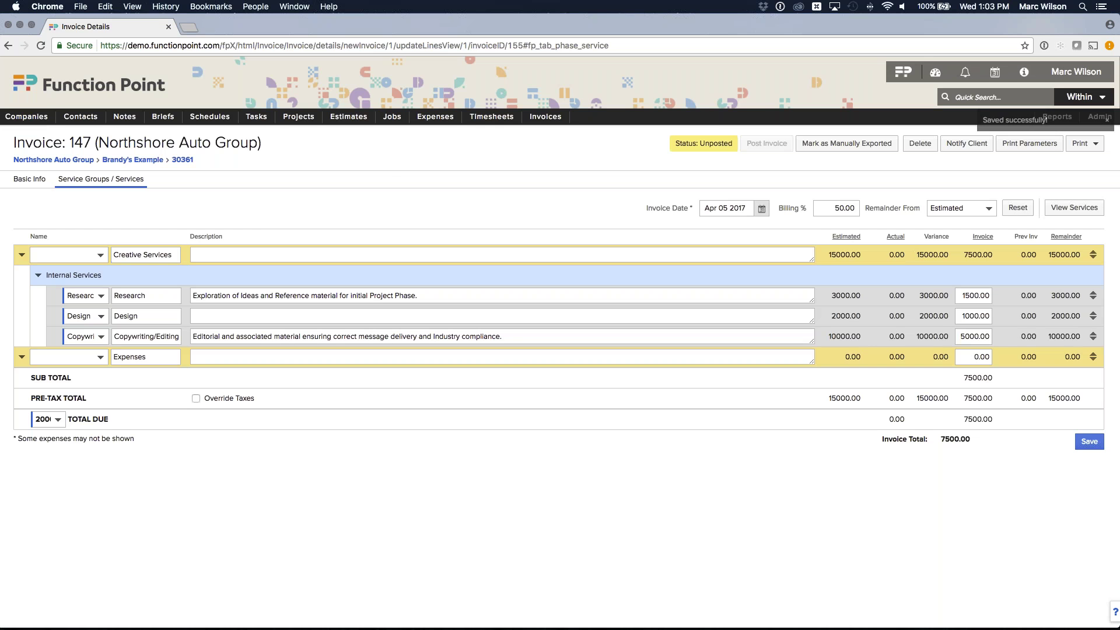
Return to the new job and log 10 hours of Research on it in the Timeclock.
click(145, 161)
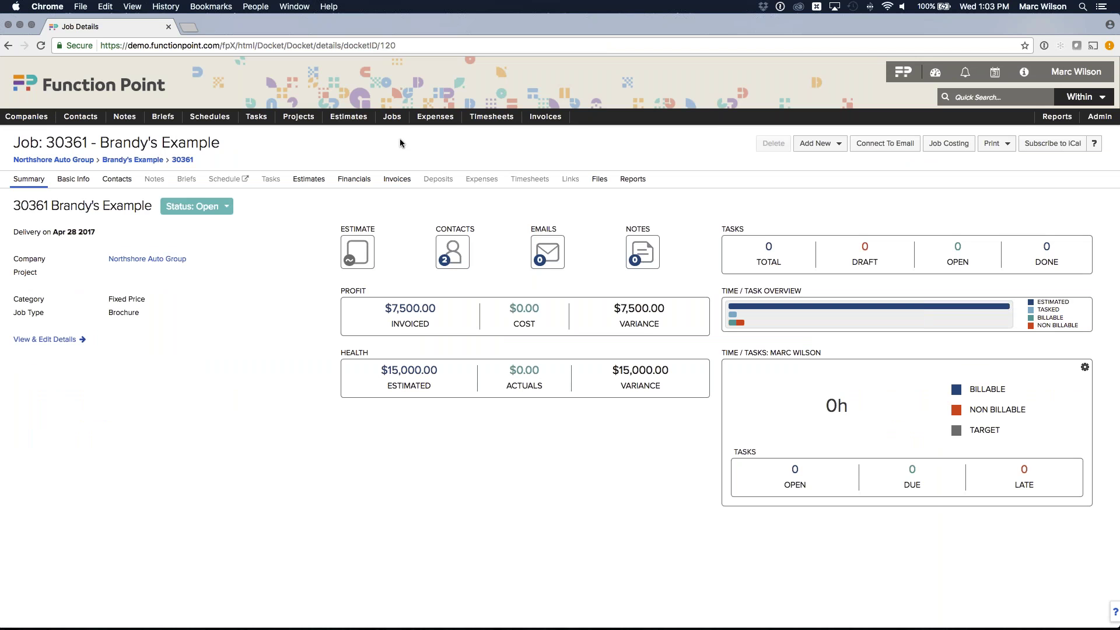
mouse_move(492, 116)
click(502, 189)
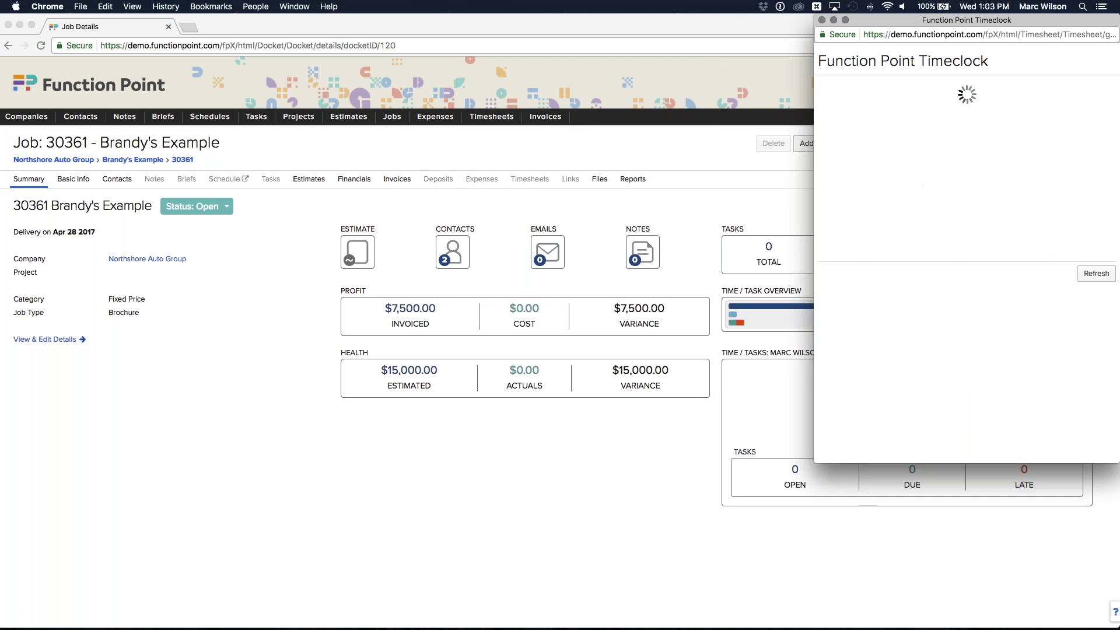
click(787, 181)
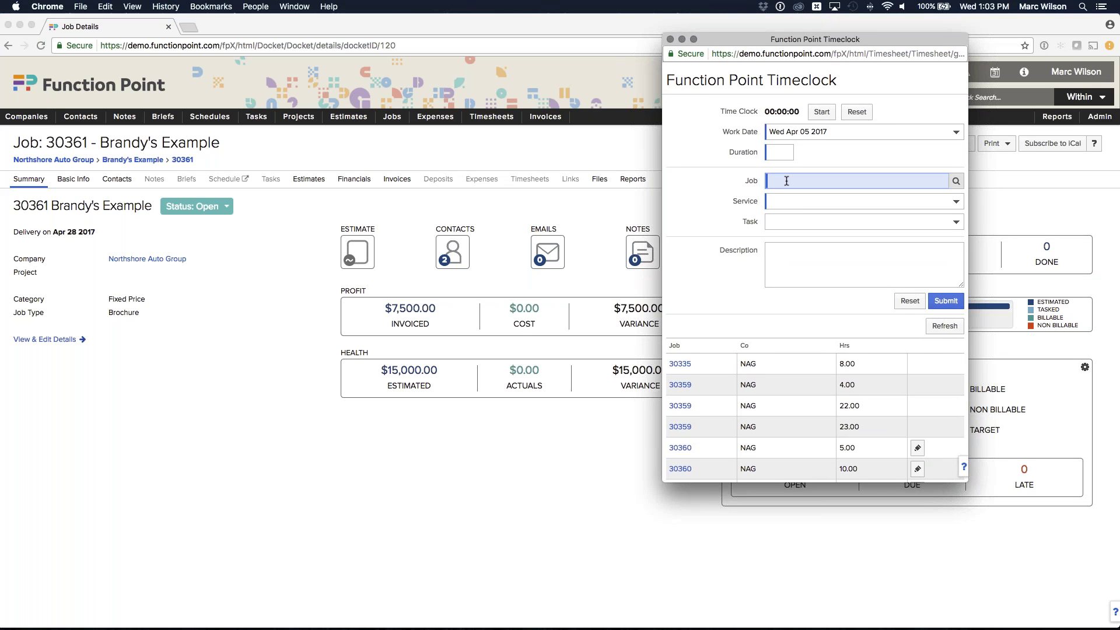
text(30361)
double_click(702, 183)
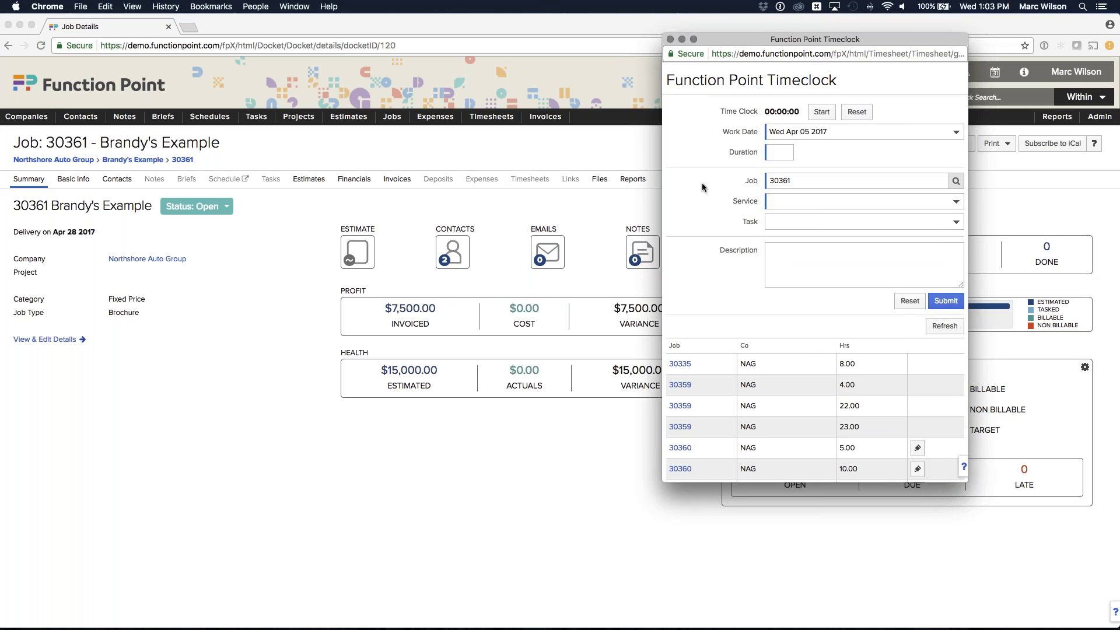
click(777, 201)
click(784, 218)
text(10)
click(946, 301)
Log 10 hours of Design on the same job.
click(801, 201)
click(791, 231)
click(785, 152)
text(10)
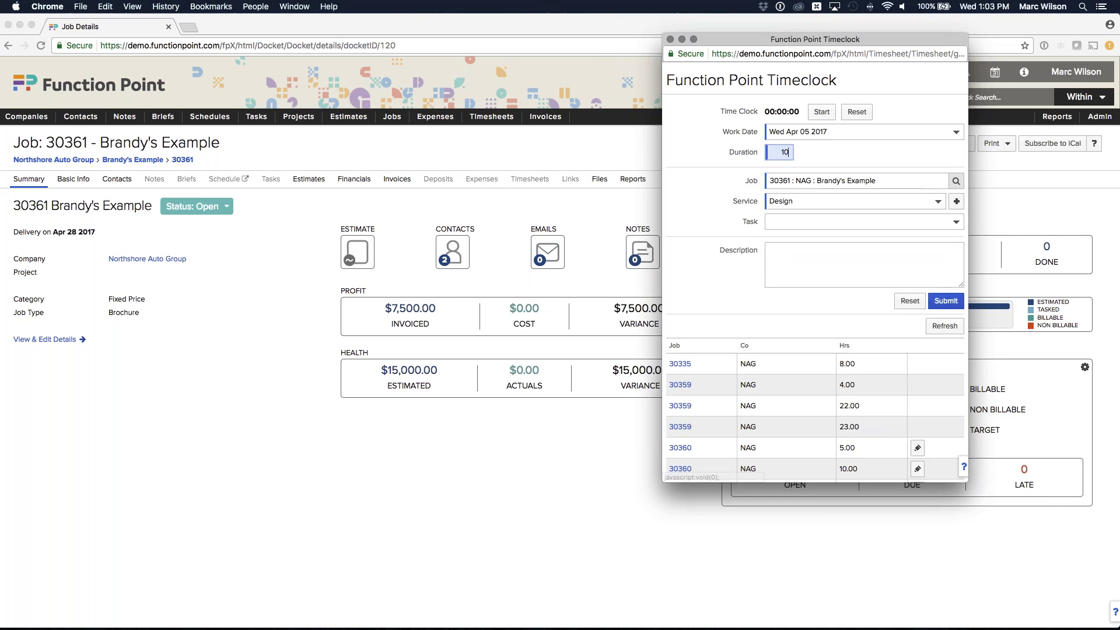
click(946, 301)
Log 10 hours of Copywriting/Editing on the same job.
click(801, 202)
click(804, 244)
click(771, 154)
text(10)
click(942, 303)
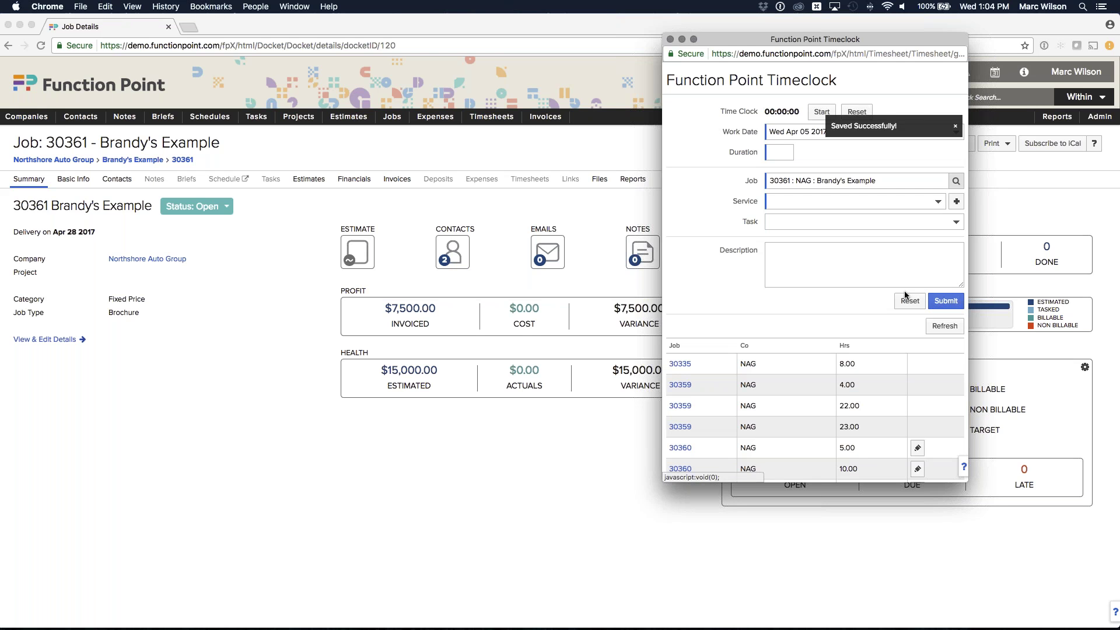
Log a further 20 hours of Research on the job.
click(775, 204)
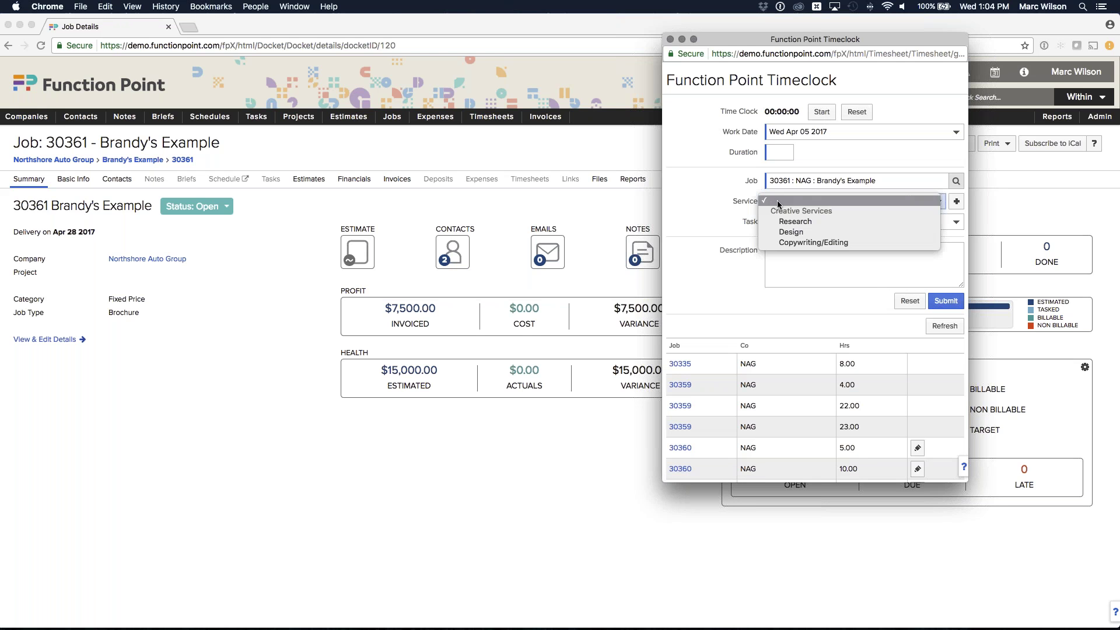
click(786, 223)
click(780, 154)
text(1)
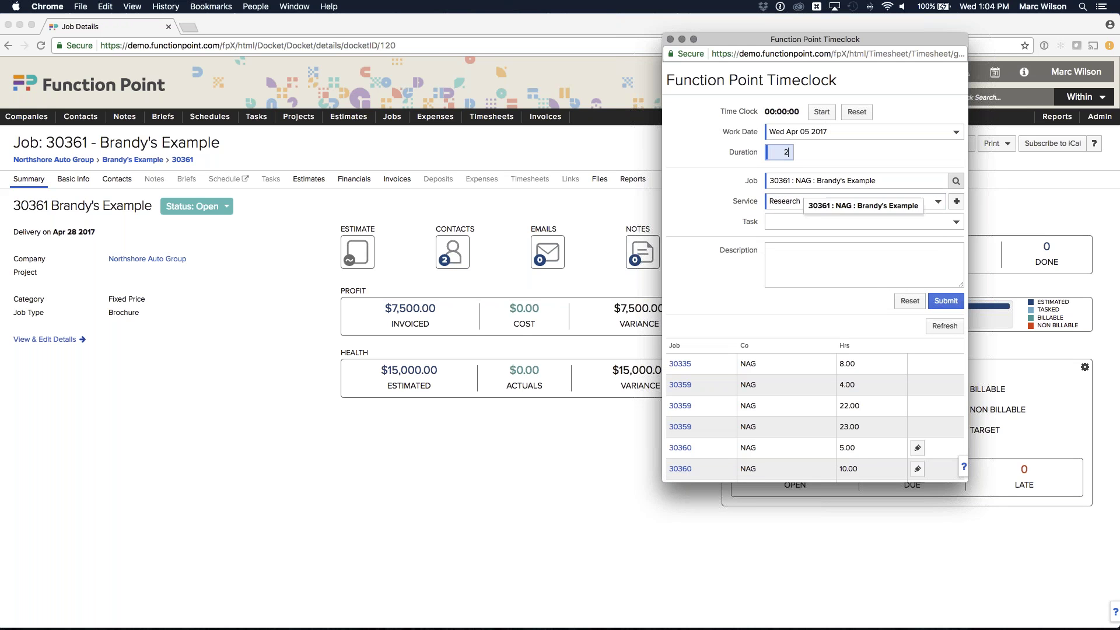
click(946, 301)
Log a further 20 hours of Design on the job.
click(787, 206)
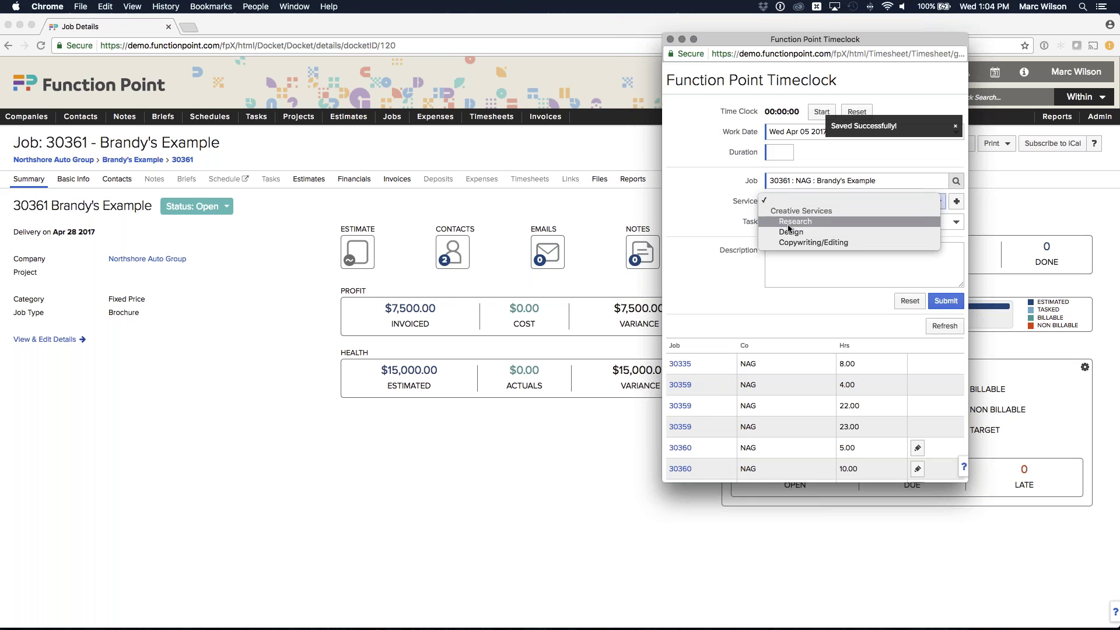
click(781, 230)
click(782, 153)
text(2)
click(946, 301)
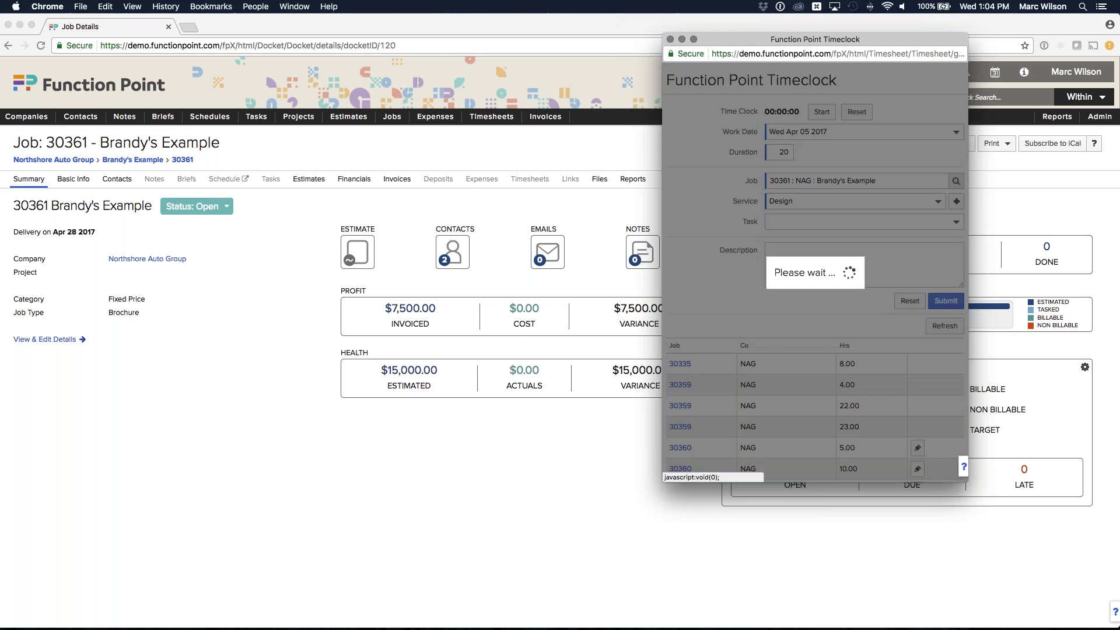
Log a further 20 hours of Copywriting/Editing on the job and close the Timeclock.
click(802, 201)
click(796, 243)
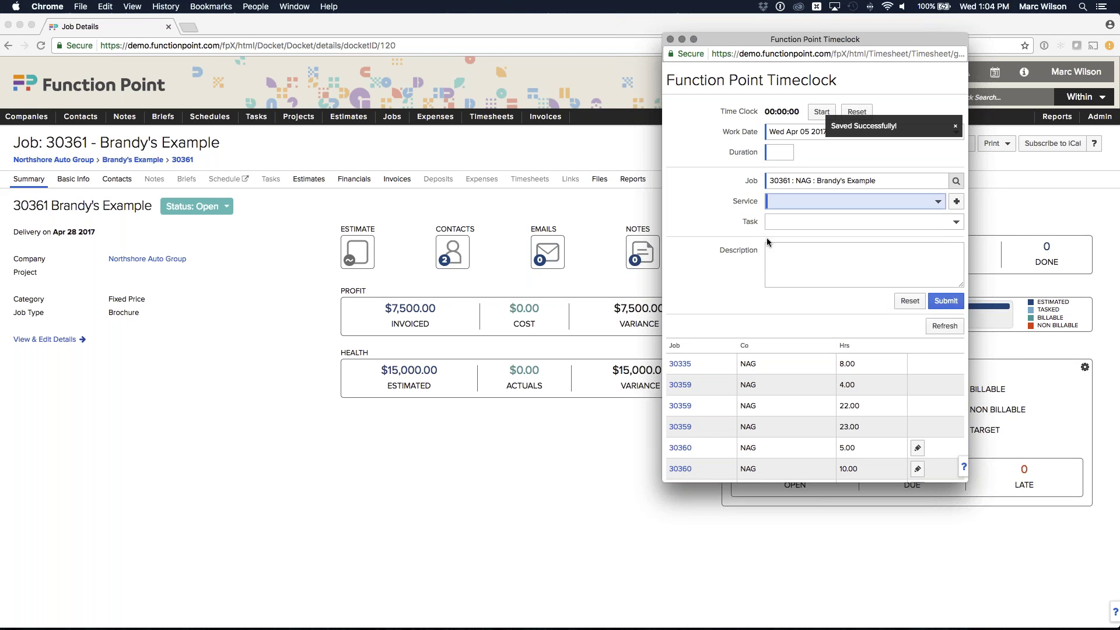
click(779, 152)
text(20)
click(946, 301)
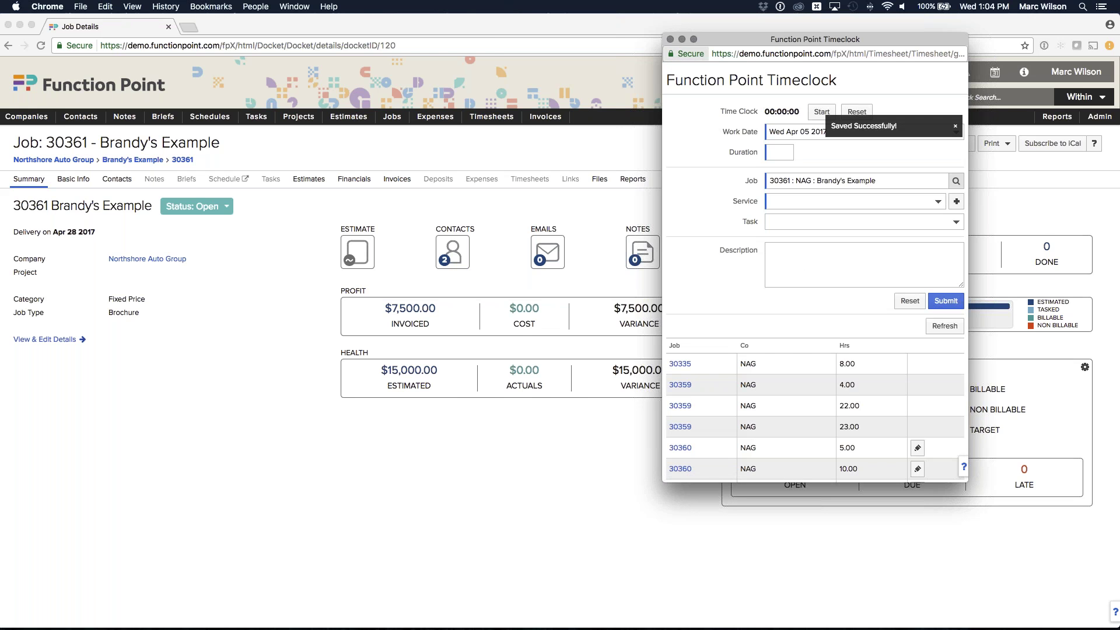
click(671, 40)
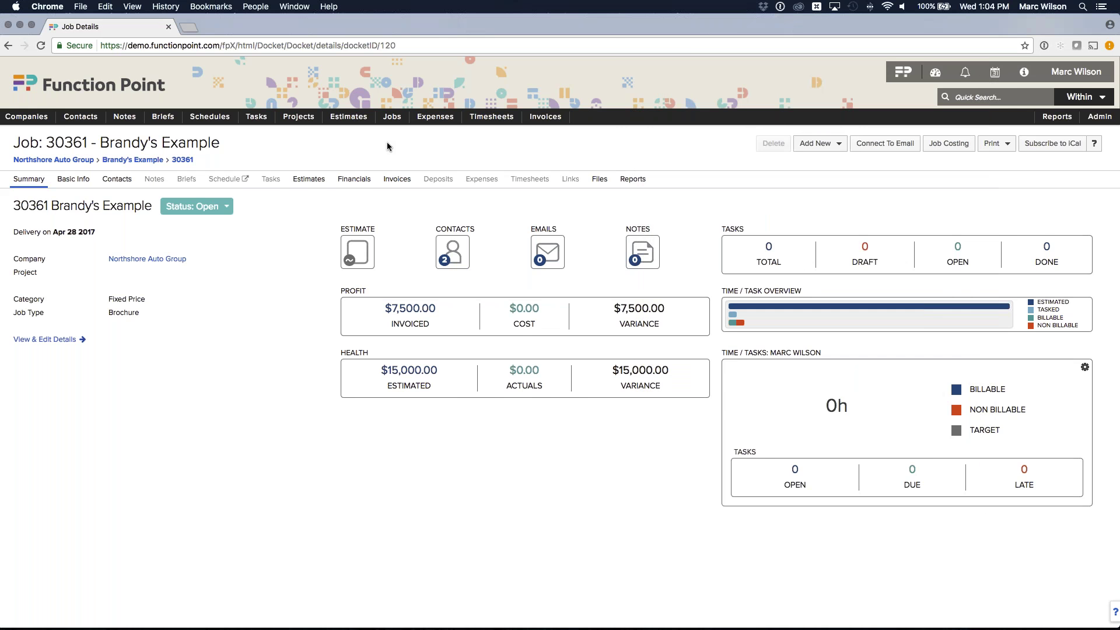
Compare the job's estimated, actual and invoiced amounts in its financials.
click(355, 178)
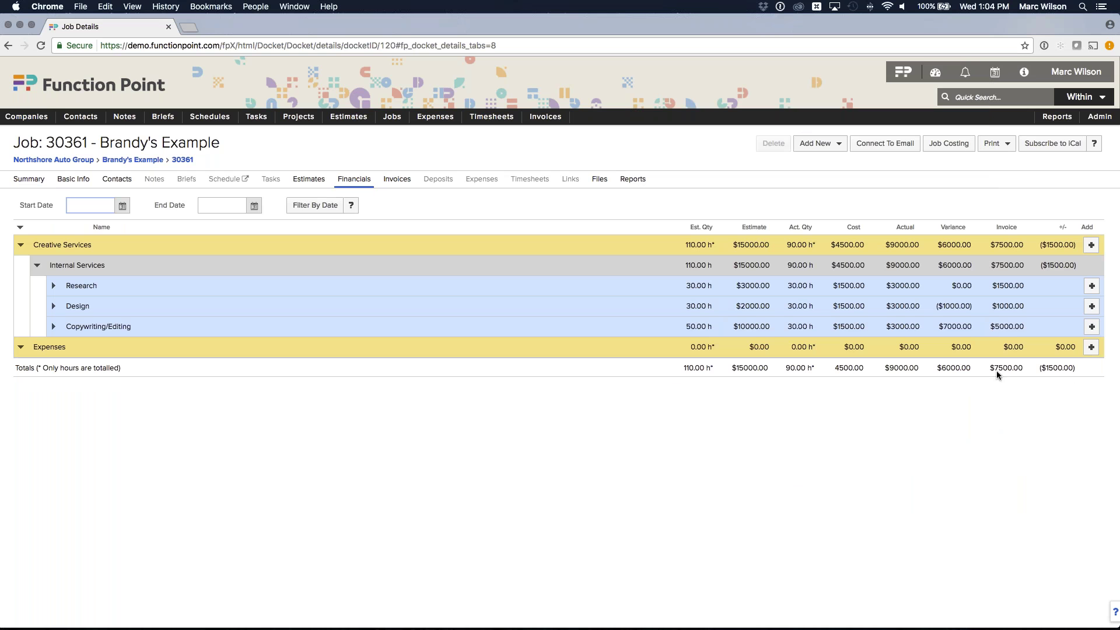
drag(981, 369, 1013, 366)
click(833, 144)
click(833, 144)
Add a second interim invoice to the job, calculated from the estimated amounts.
click(819, 144)
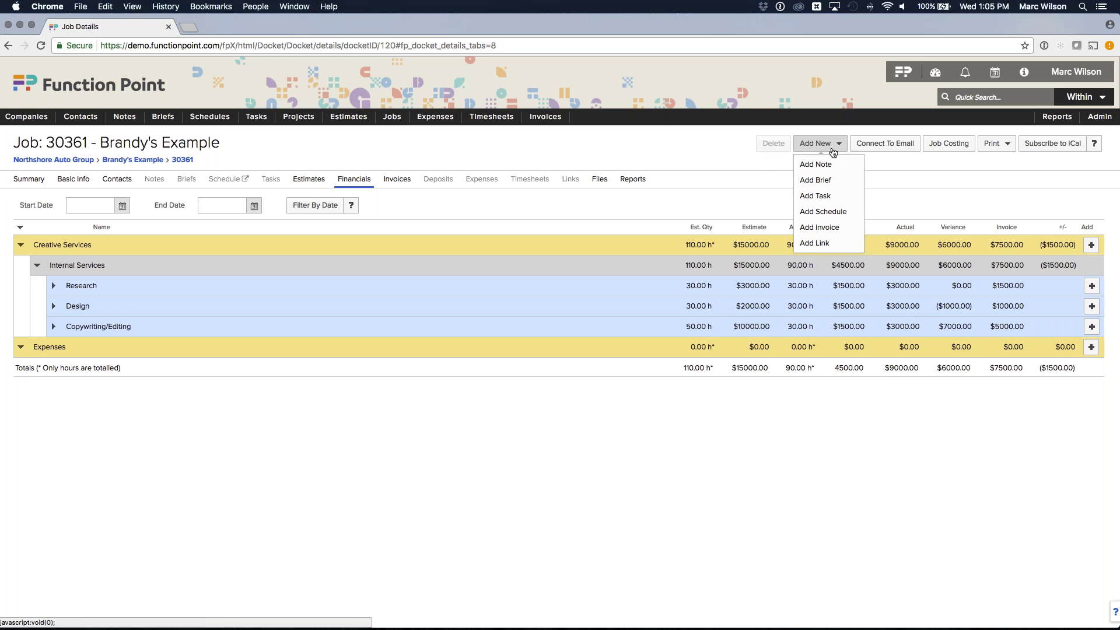
click(822, 226)
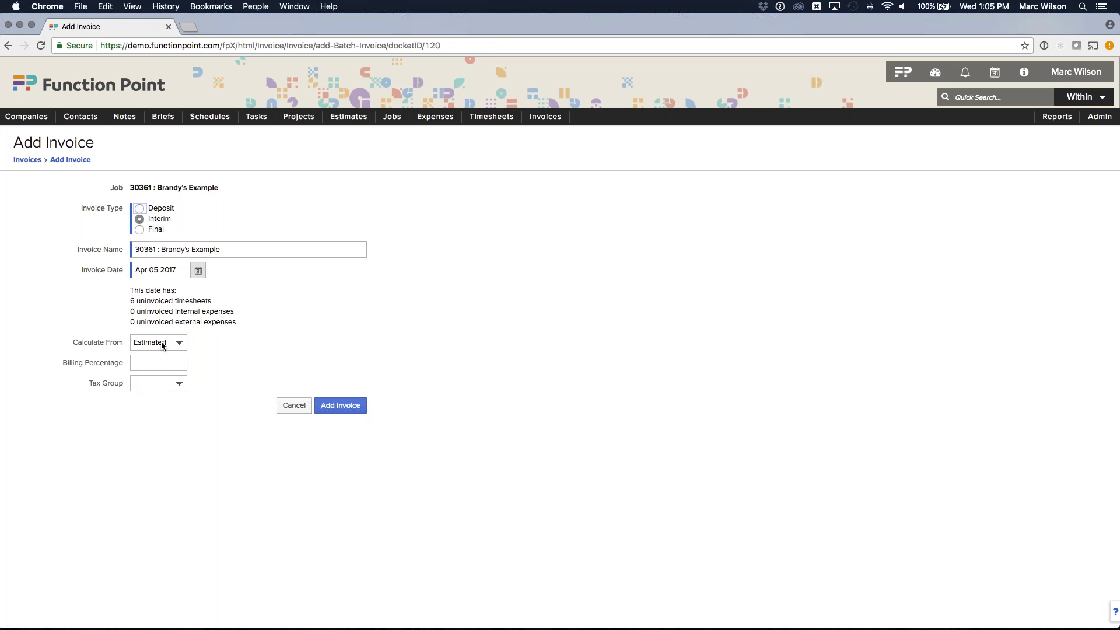
click(341, 407)
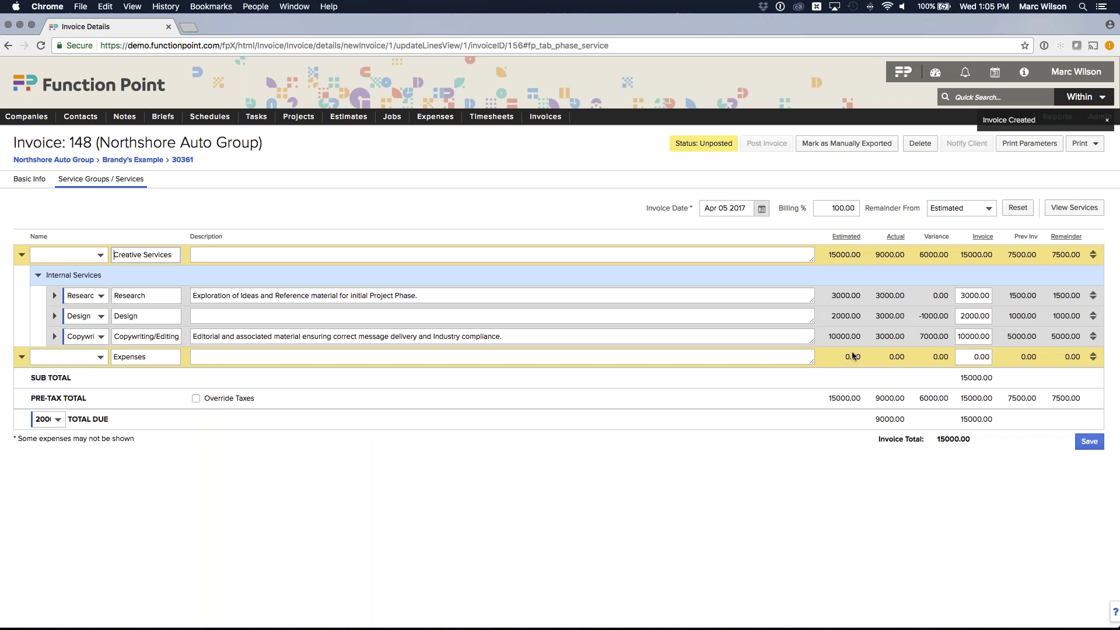
Set the invoice amounts to 500 for Research, 500 for Design and 1000 for Copywriting/Editing, and check the invoice total.
double_click(974, 296)
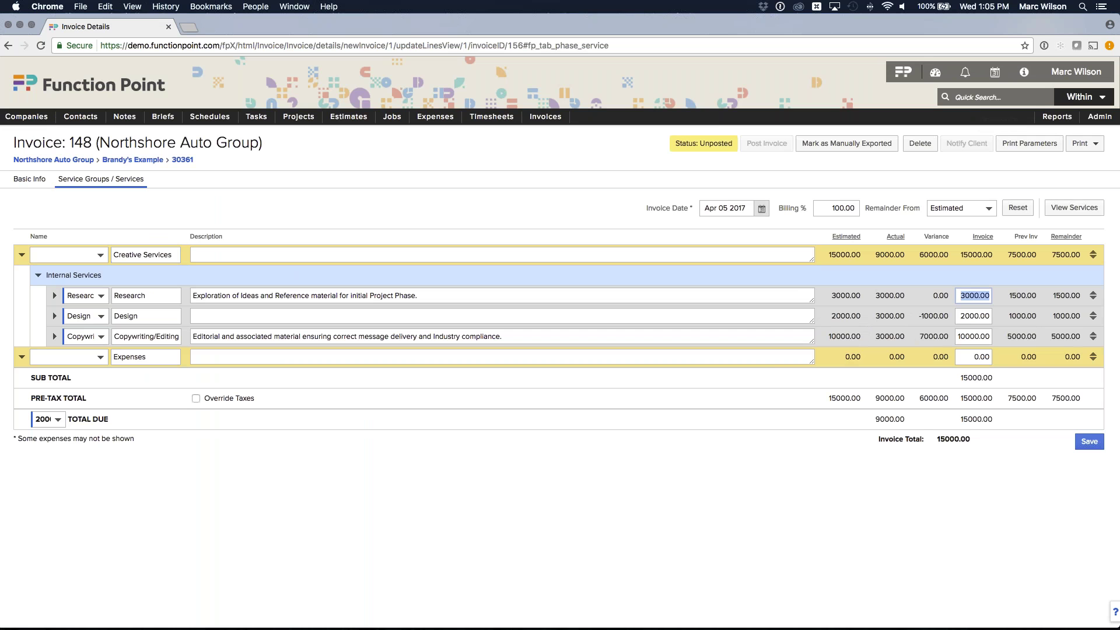
text(500)
double_click(975, 315)
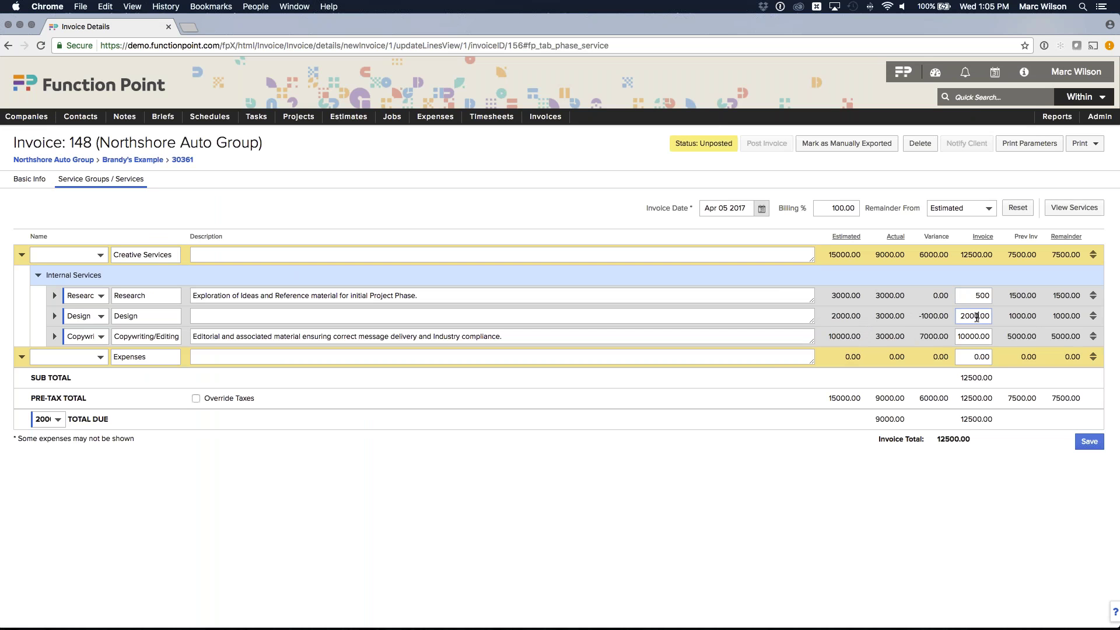
text(500)
key(Tab)
text(1000)
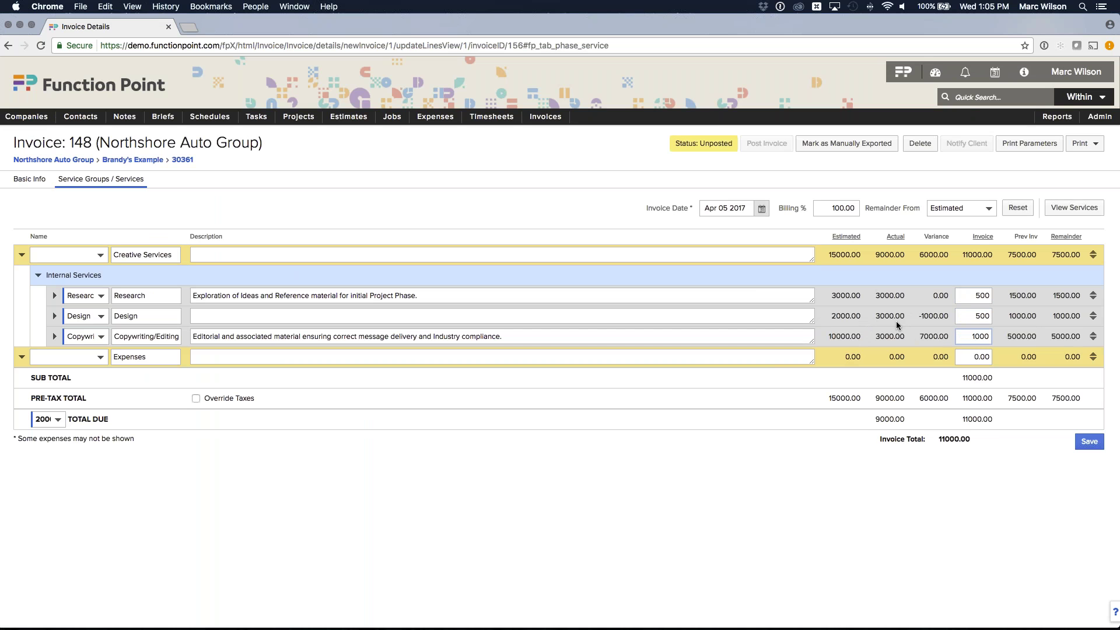
click(897, 321)
drag(944, 440, 972, 438)
click(964, 439)
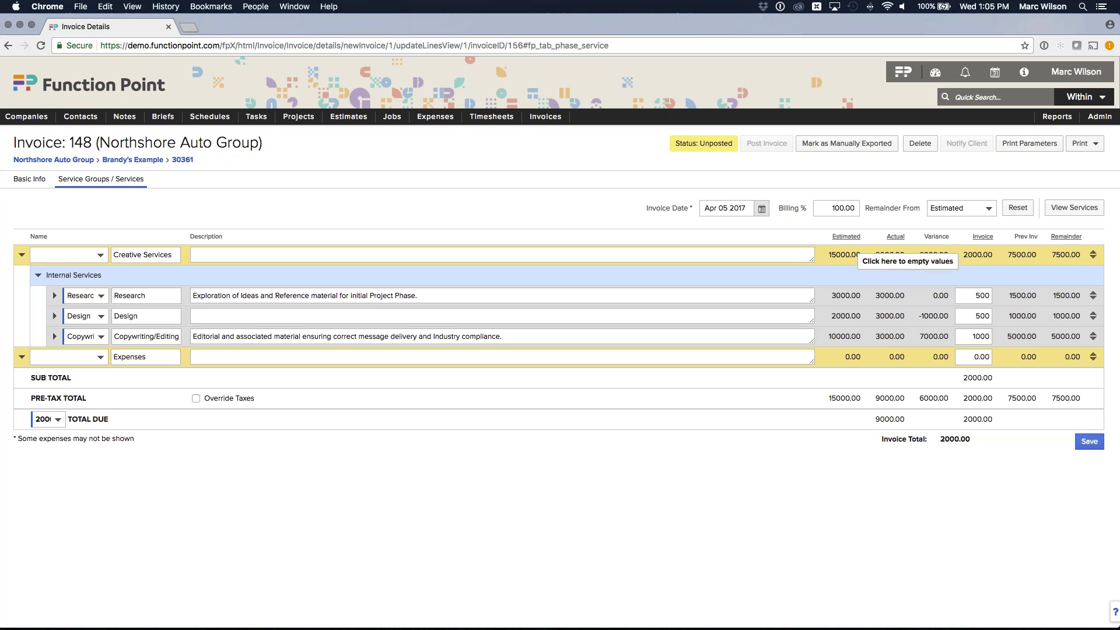
Delete the job's second interim invoice.
click(920, 144)
click(708, 370)
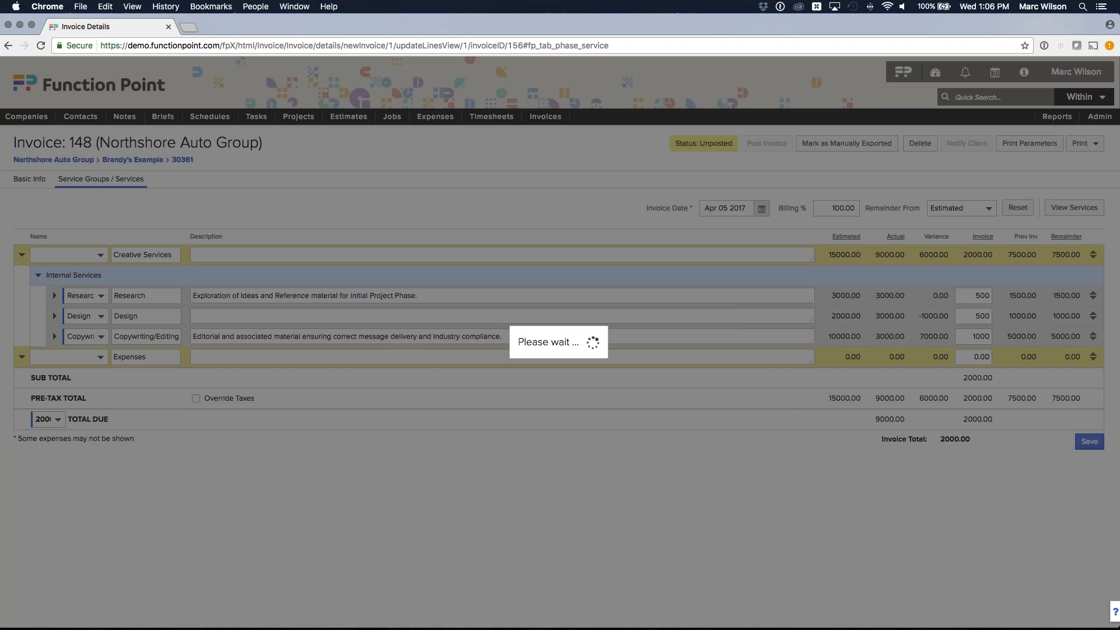
Add another interim invoice to the job, dated Apr 05 2017 and calculated from Remainder From Actuals.
mouse_move(545, 117)
mouse_move(555, 167)
click(627, 170)
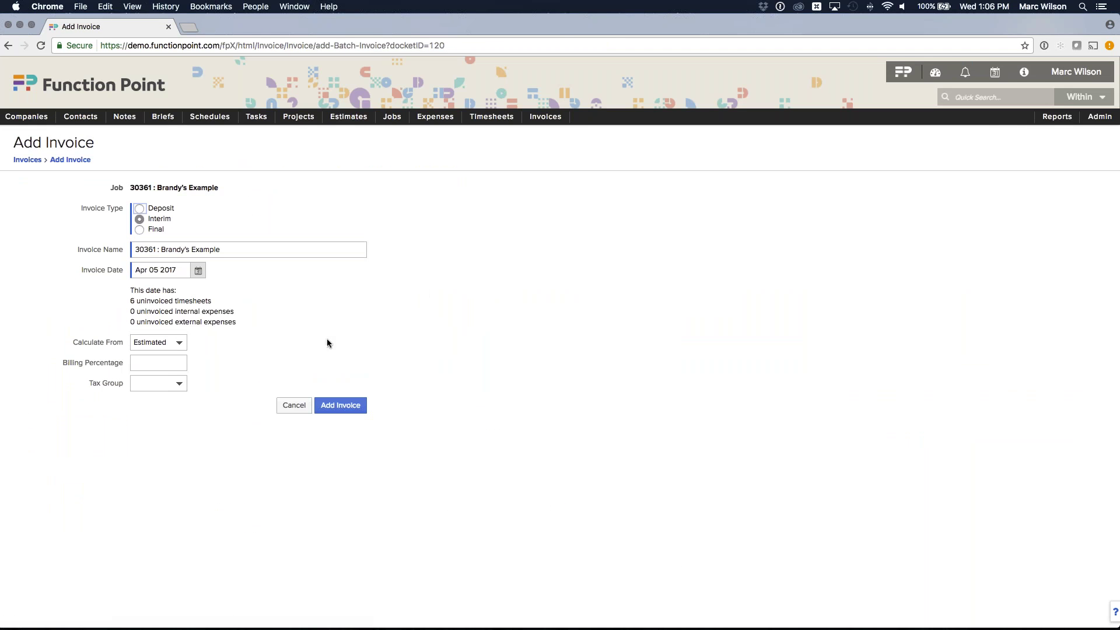
drag(78, 342, 124, 345)
click(153, 342)
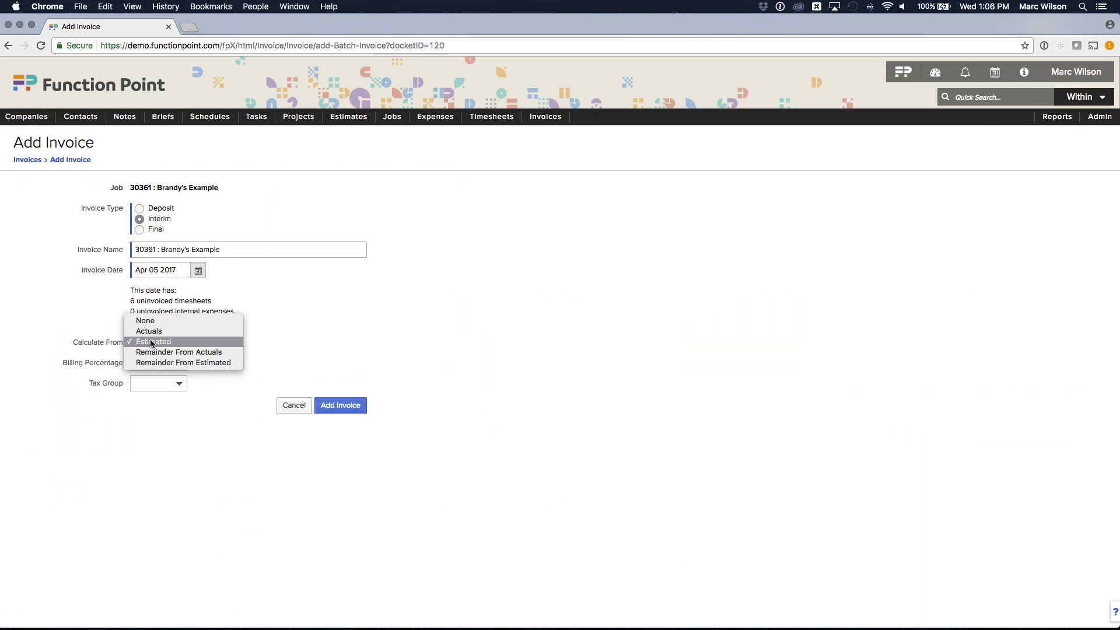
click(172, 357)
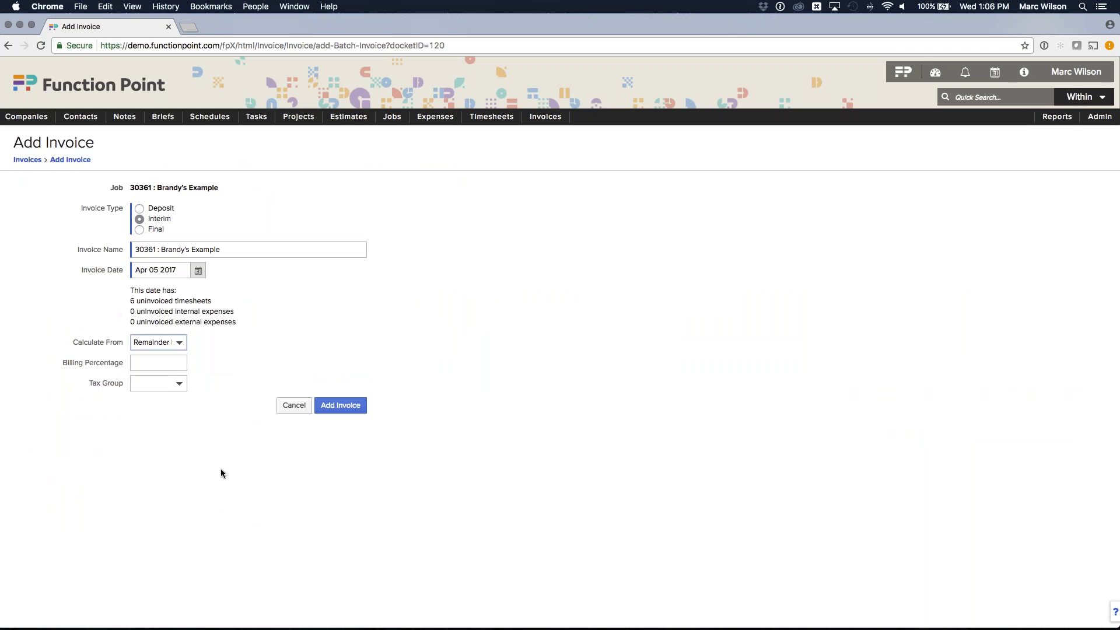
click(336, 405)
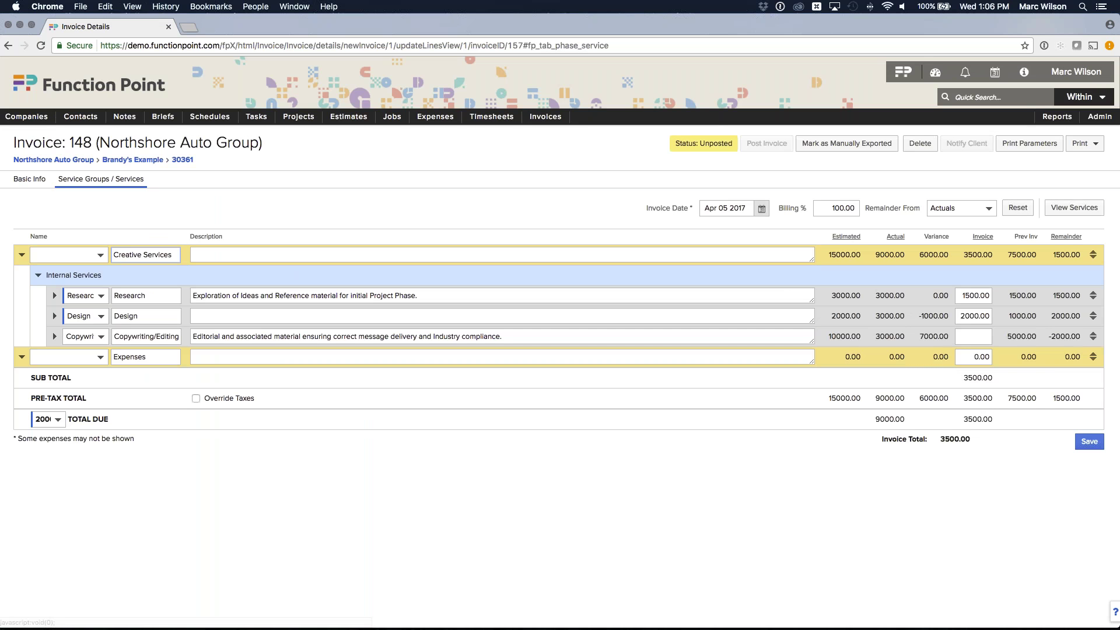
Clear the invoice amounts and refill them from the remainder amounts.
click(981, 255)
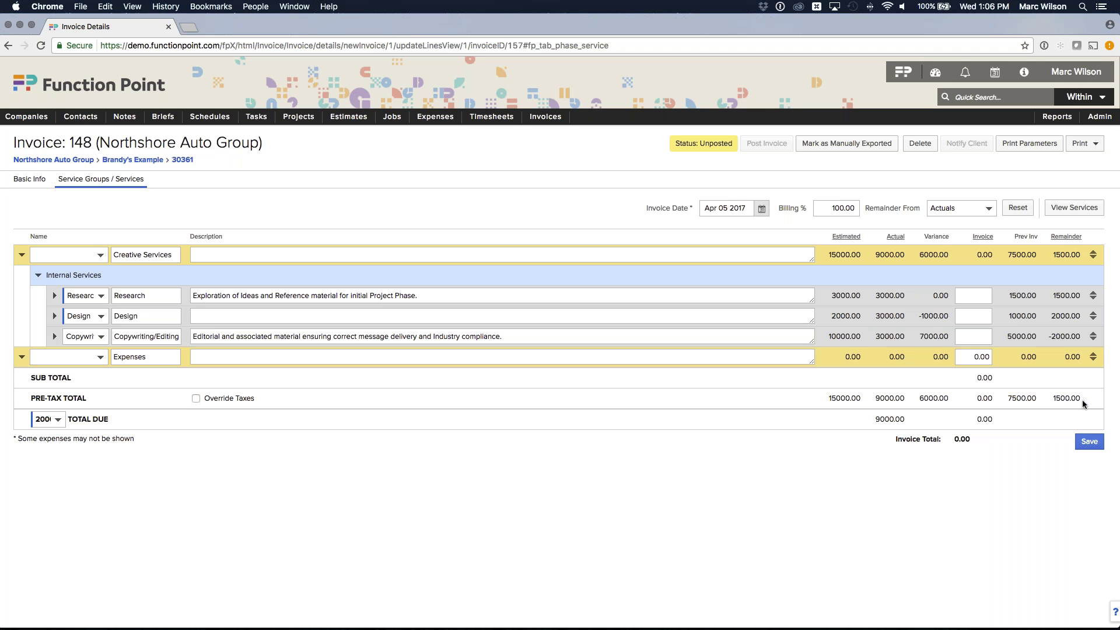
click(1083, 337)
click(1065, 237)
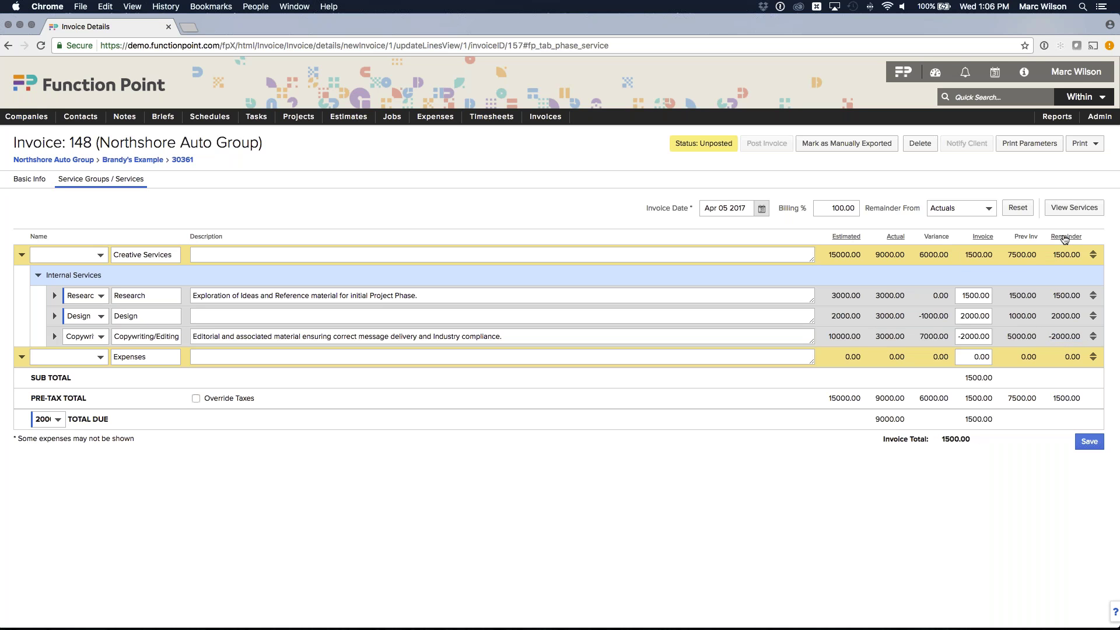
Clear the invoice amounts, enter 250 for Research, 250 for Design and 1000 for Copywriting/Editing, and save the invoice.
click(983, 237)
click(979, 295)
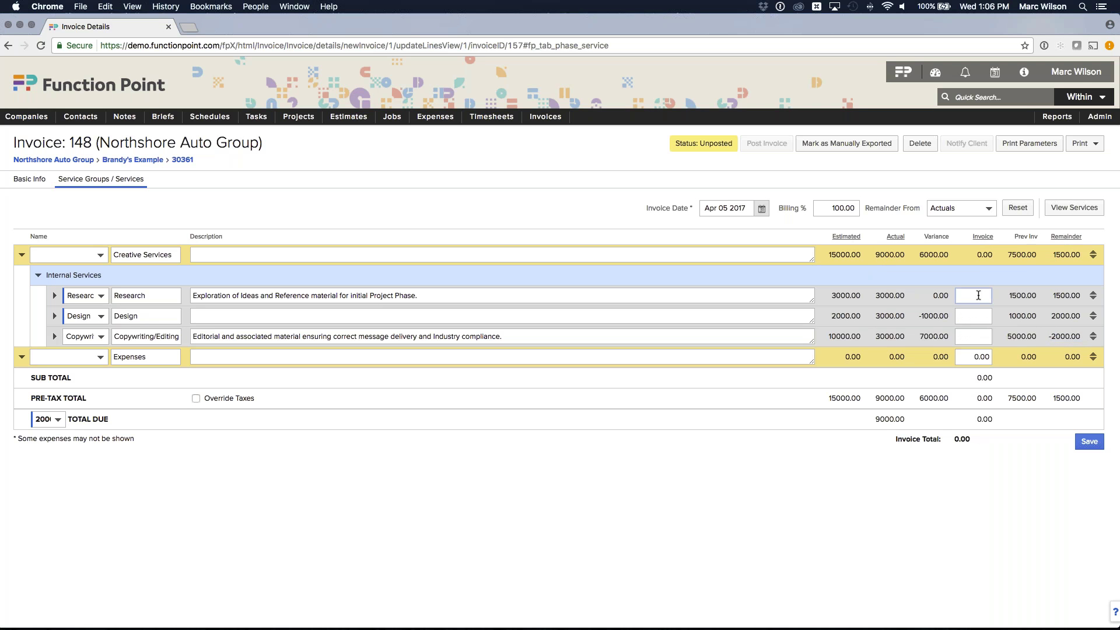
text(250)
click(978, 317)
text(250)
key(Tab)
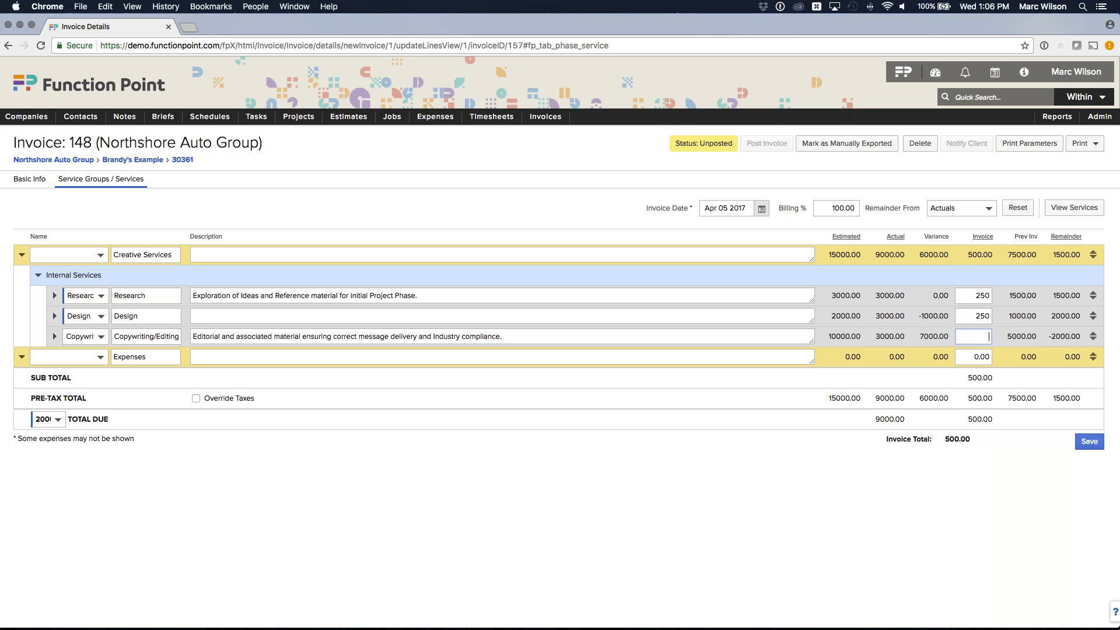
text(1000)
click(985, 469)
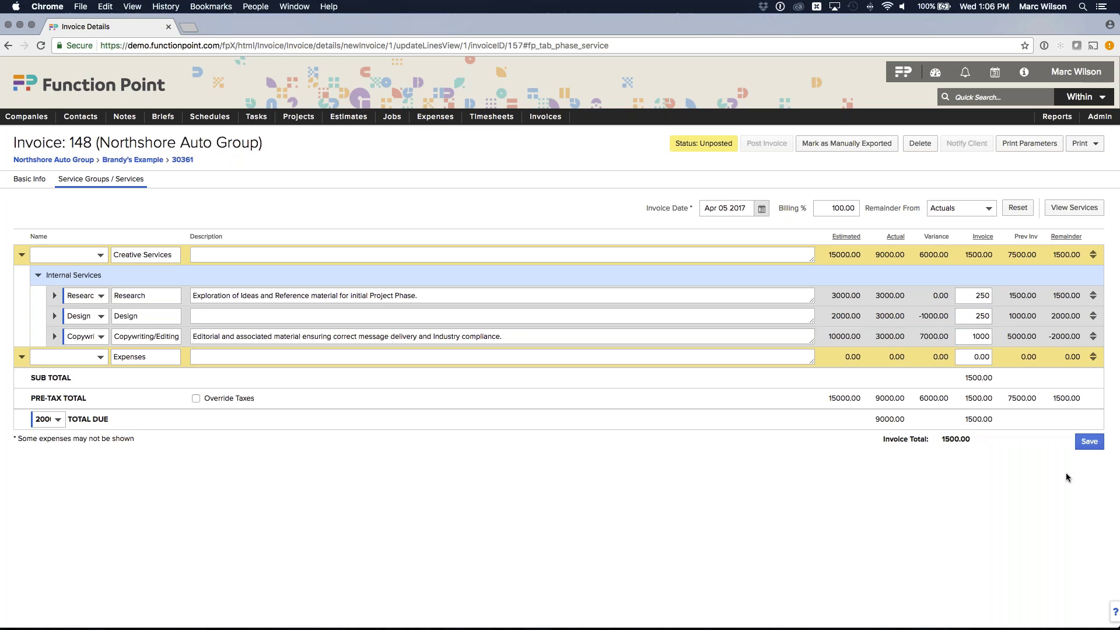
click(1089, 441)
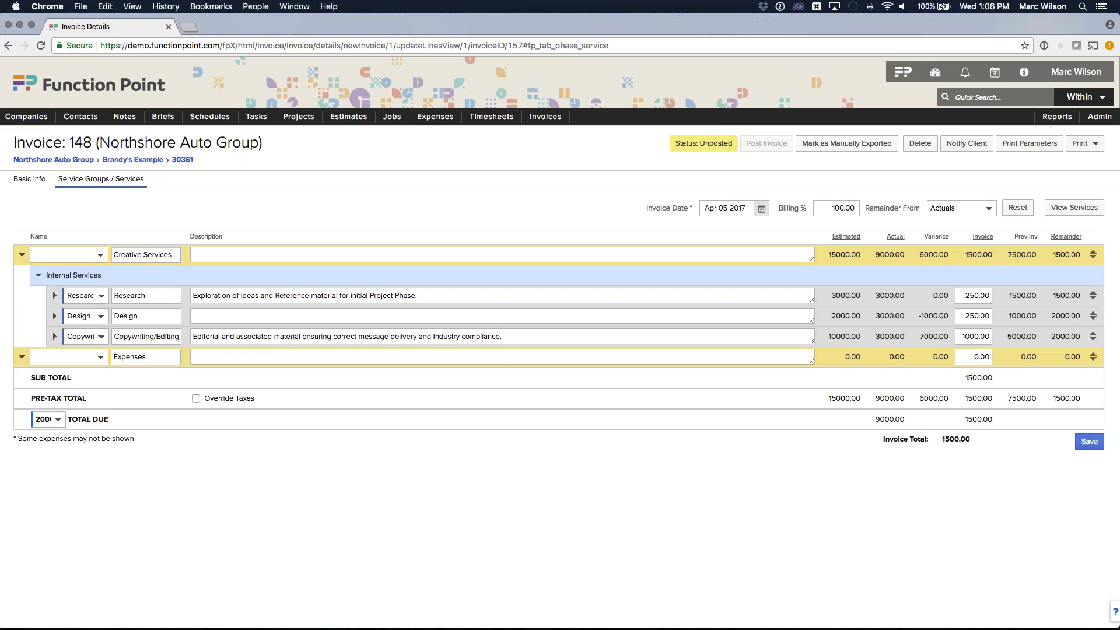
Compare the actual and invoiced totals in the job's financials.
click(134, 159)
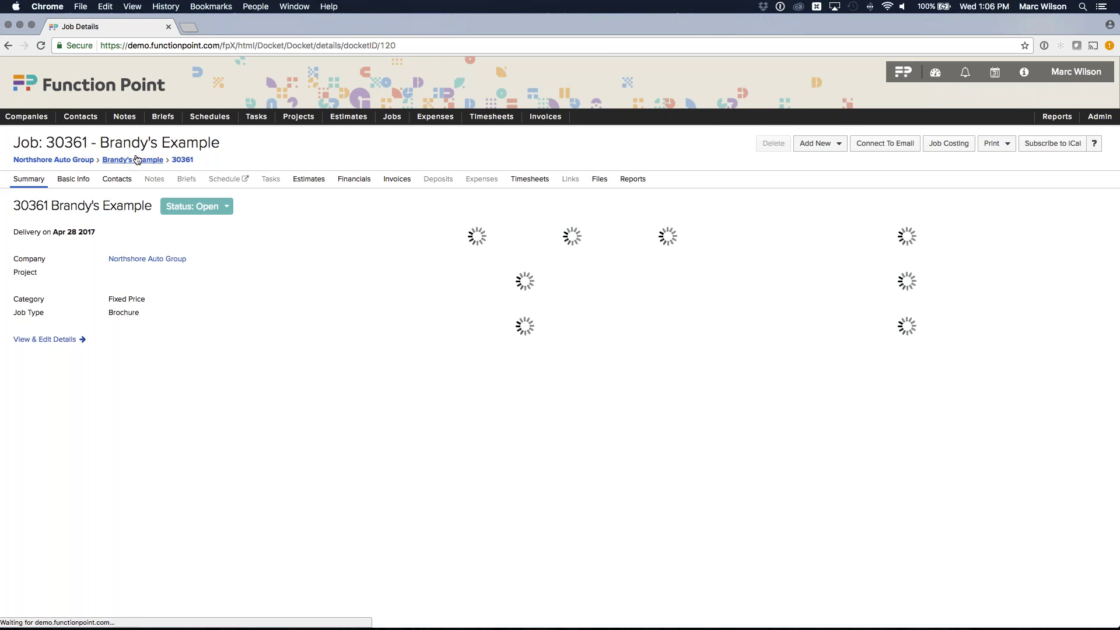
click(354, 179)
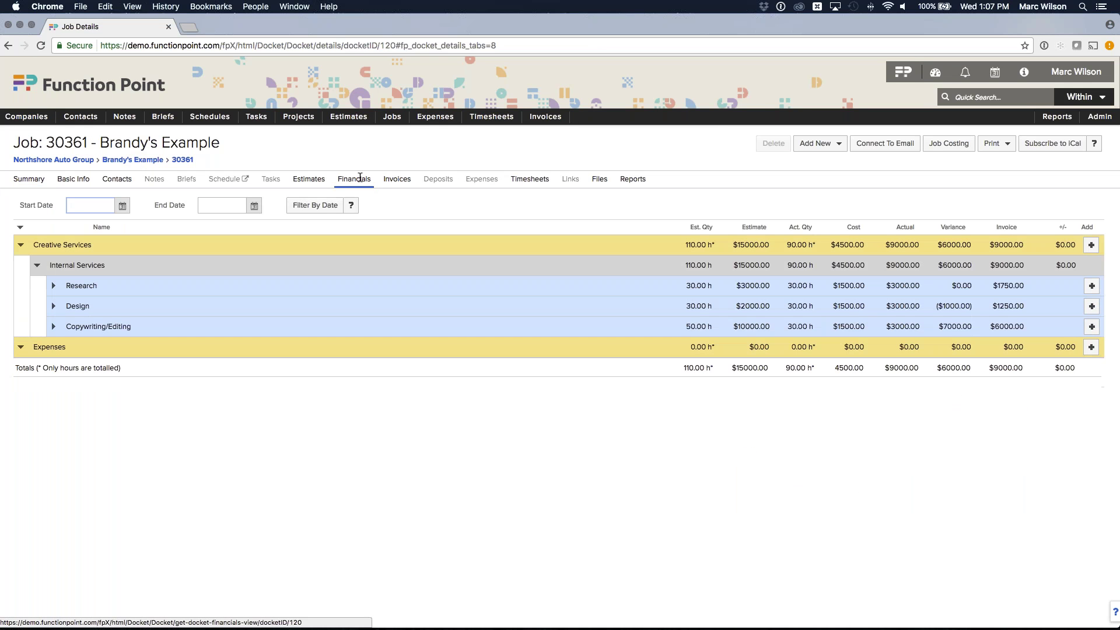
click(885, 369)
drag(962, 370, 1018, 369)
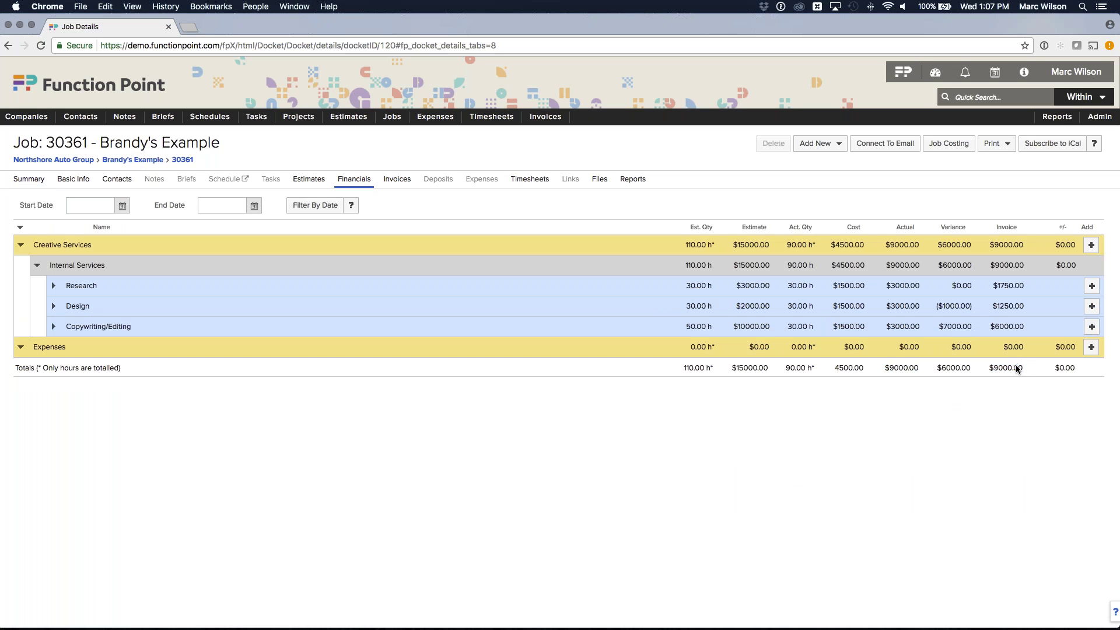